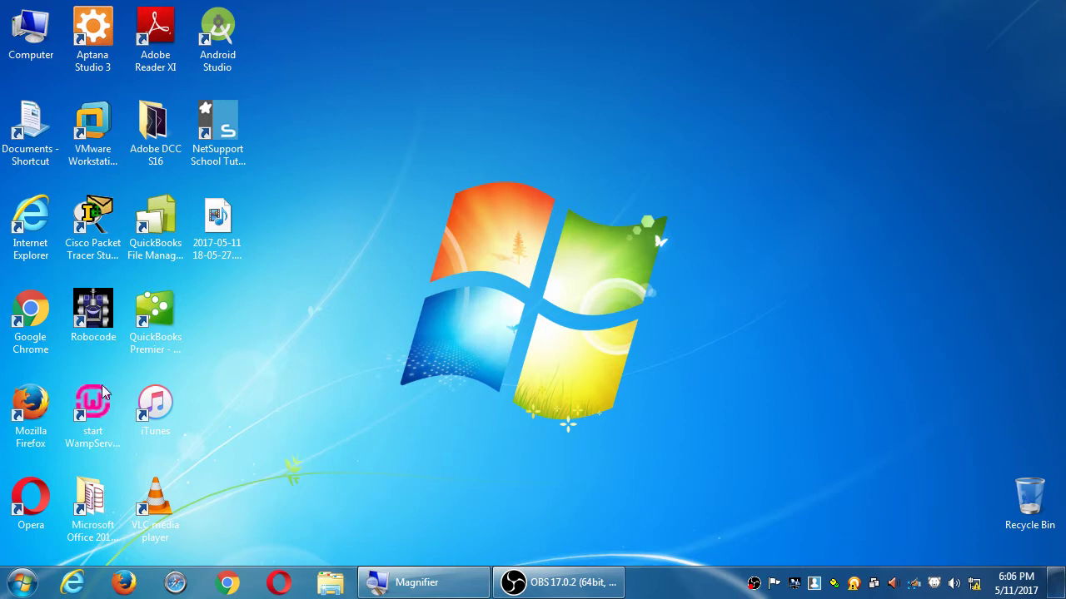
Launch WampServer 64 from the desktop and open the Computer window showing the drives
{"action": "double_click", "coordinate": [95, 405]}
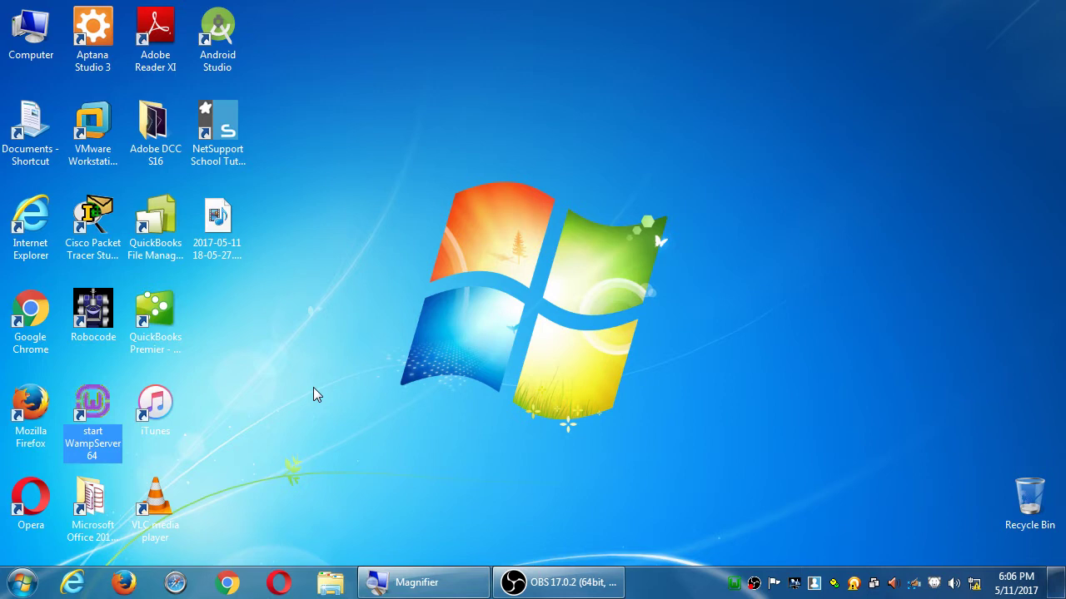
{"action": "double_click", "coordinate": [43, 37]}
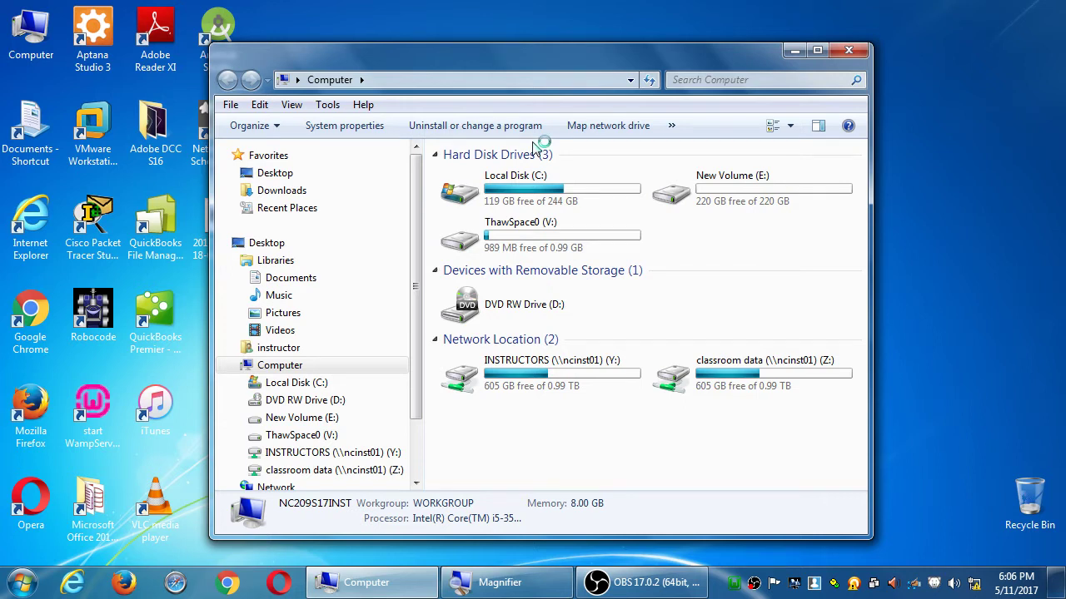
Open the Campos WordPress folder on the classroom data (Z:) drive
{"action": "left_click", "coordinate": [743, 376]}
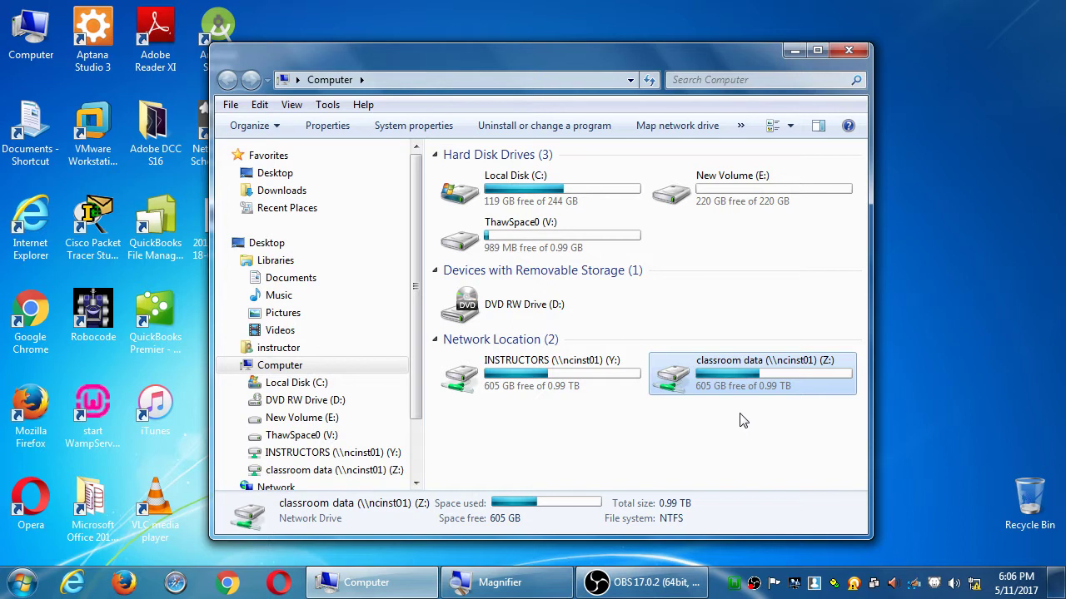
{"action": "key", "text": "Return"}
{"action": "key", "text": "c"}
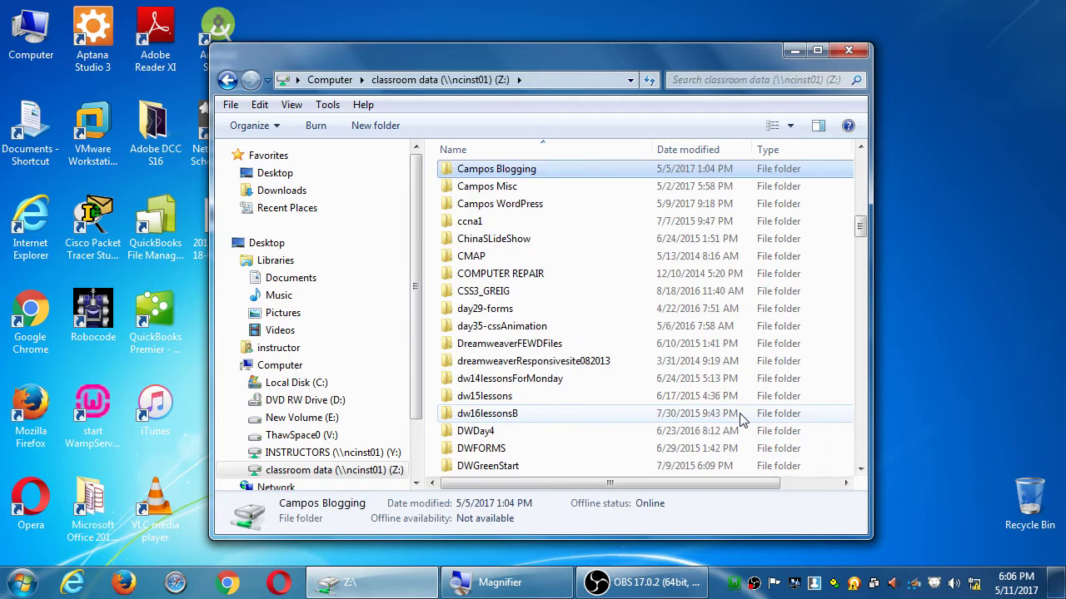
{"action": "key", "text": "Down"}
{"action": "key", "text": "Down"}
{"action": "key", "text": "Return"}
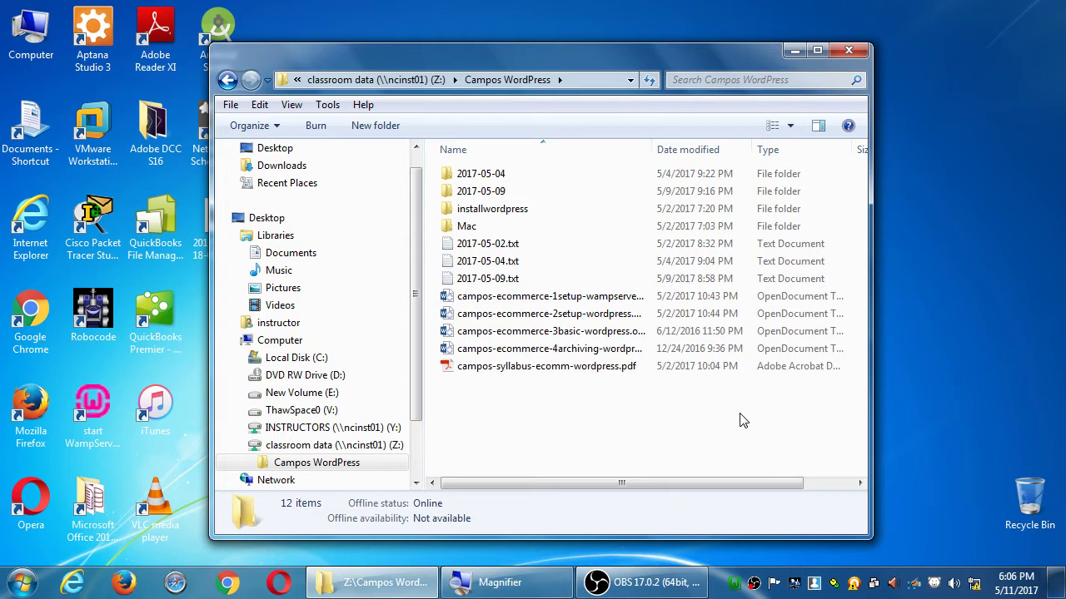
Check the contents of the 2017-05-09 folder, then copy that folder
{"action": "key", "text": "Down"}
{"action": "key", "text": "Return"}
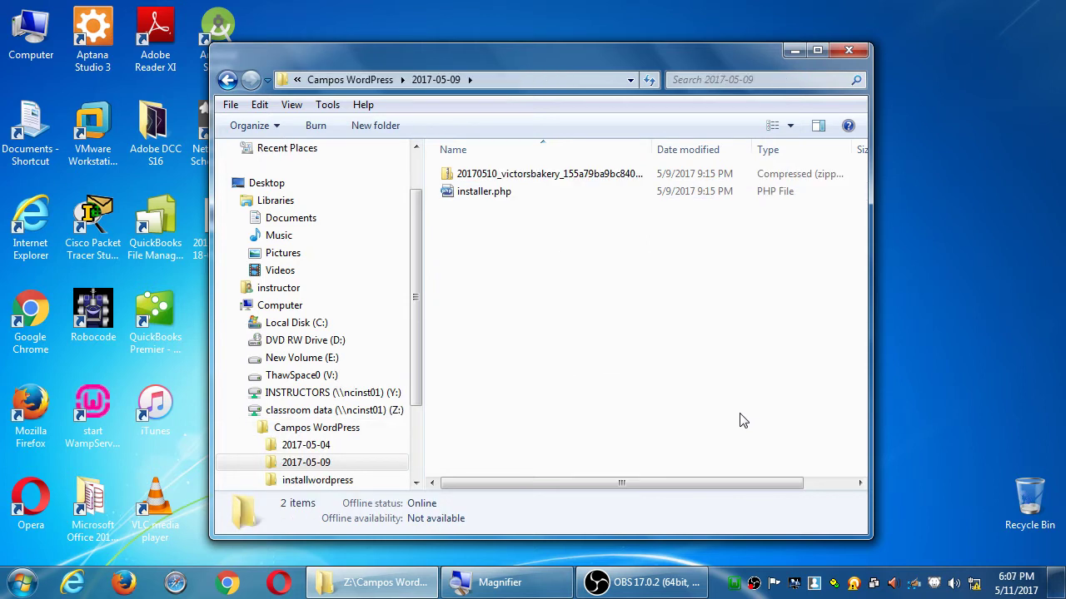
{"action": "key", "text": "BackSpace"}
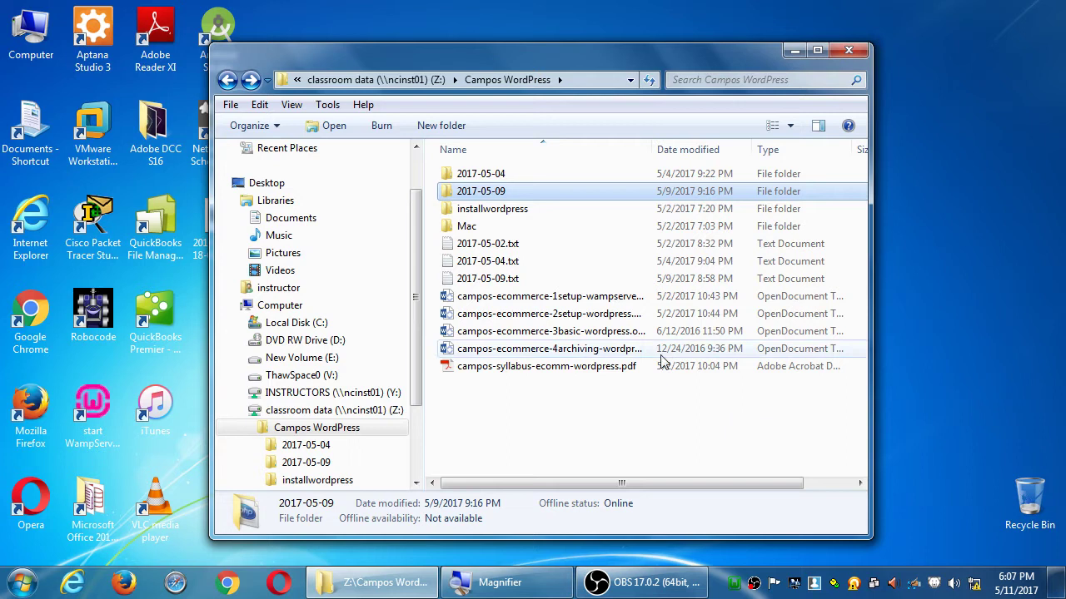
{"action": "double_click", "coordinate": [481, 191]}
{"action": "right_click", "coordinate": [481, 191]}
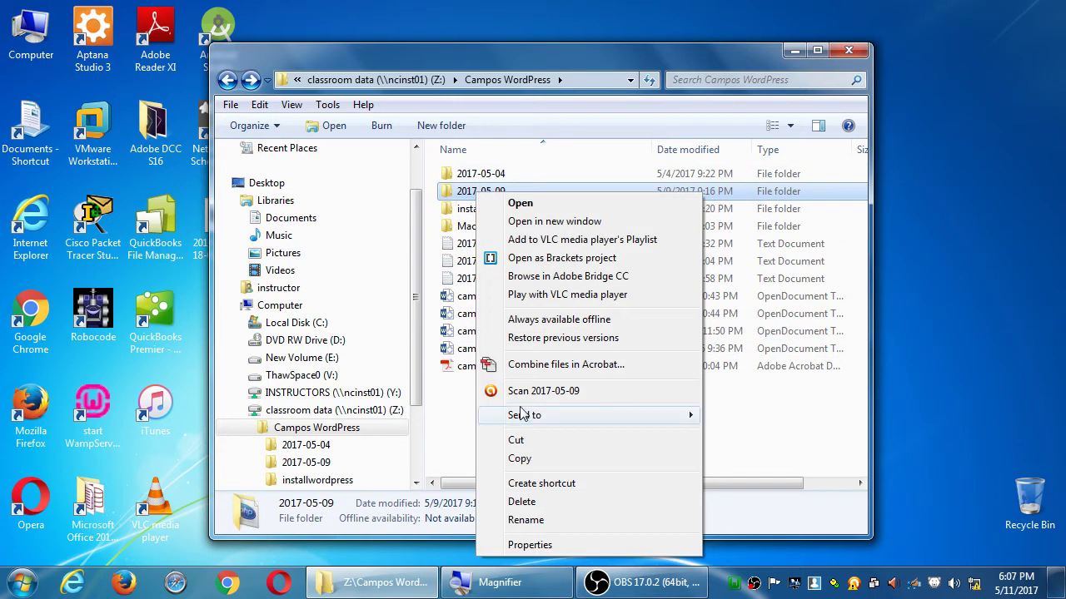
{"action": "left_click", "coordinate": [529, 462]}
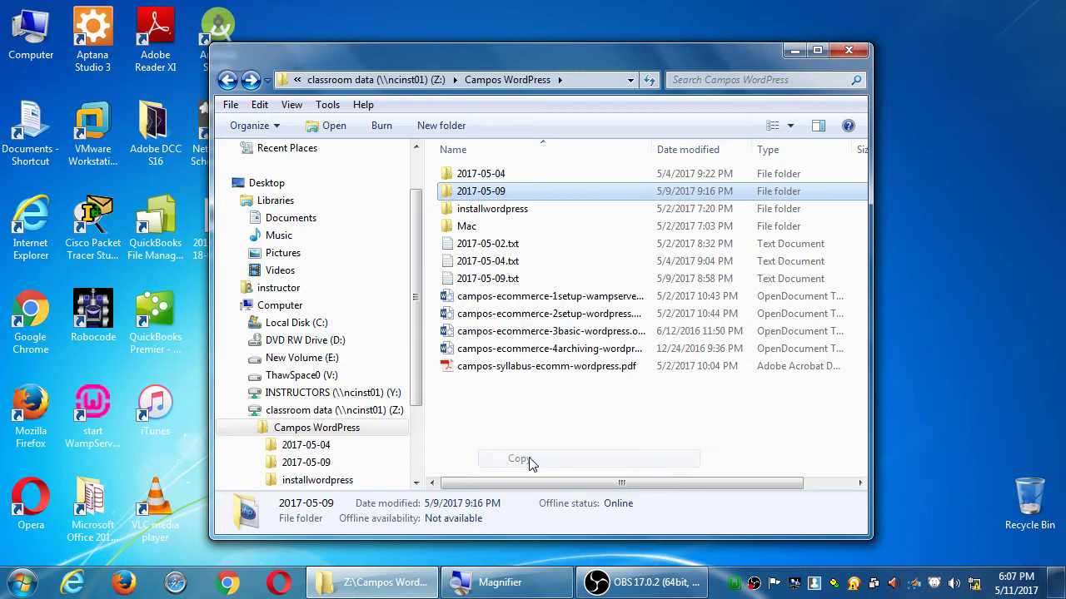
In a second Computer window, go to C:\wamp\www and paste the 2017-05-09 folder there
{"action": "double_click", "coordinate": [31, 32]}
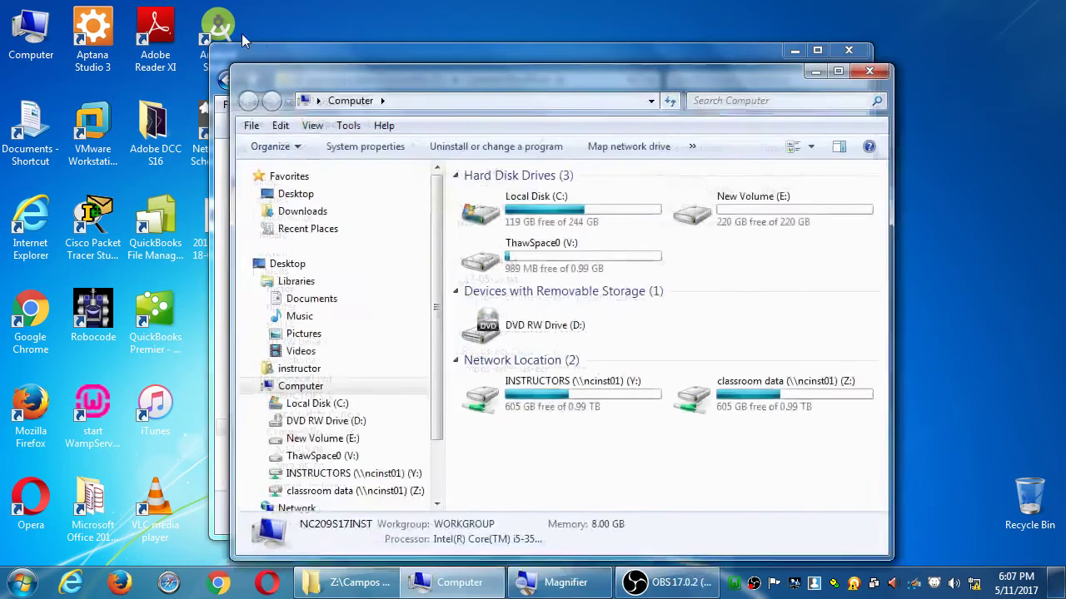
{"action": "left_click_drag", "start_coordinate": [345, 78], "coordinate": [630, 100]}
{"action": "left_click", "coordinate": [765, 230]}
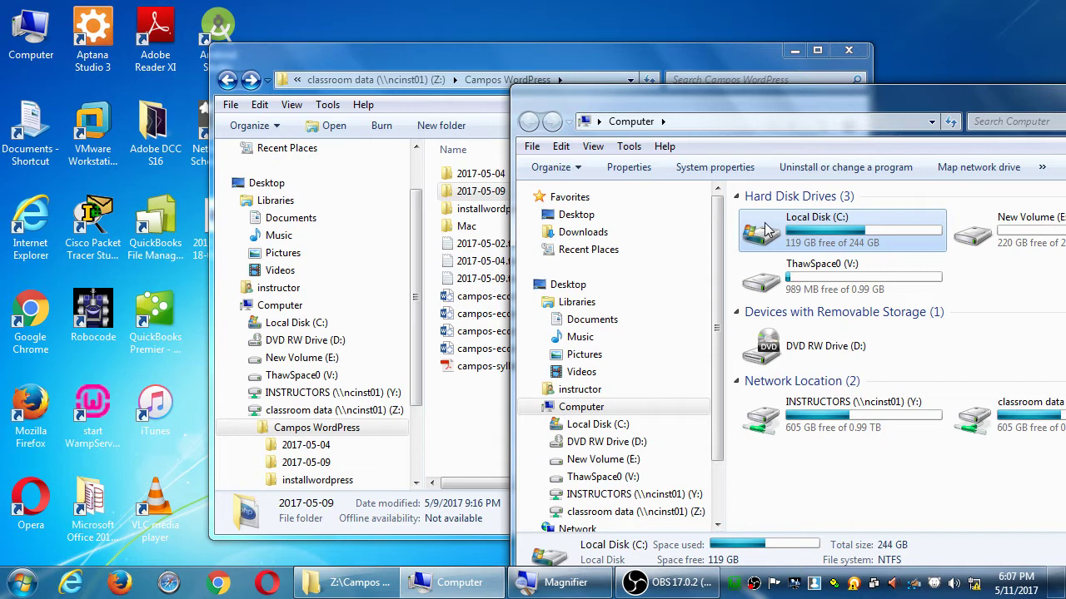
{"action": "double_click", "coordinate": [764, 230]}
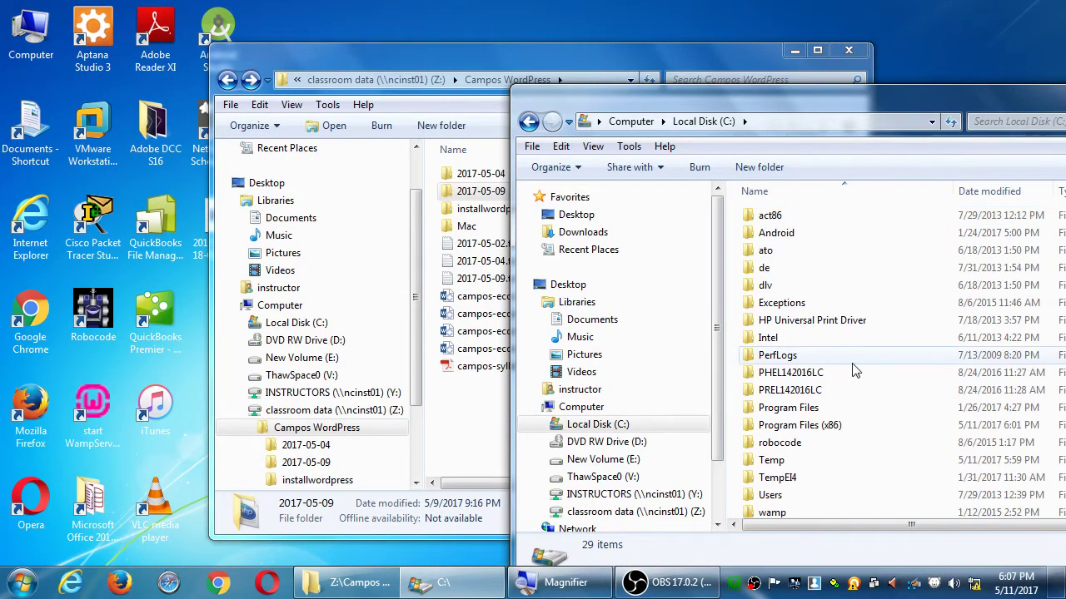
{"action": "double_click", "coordinate": [766, 513]}
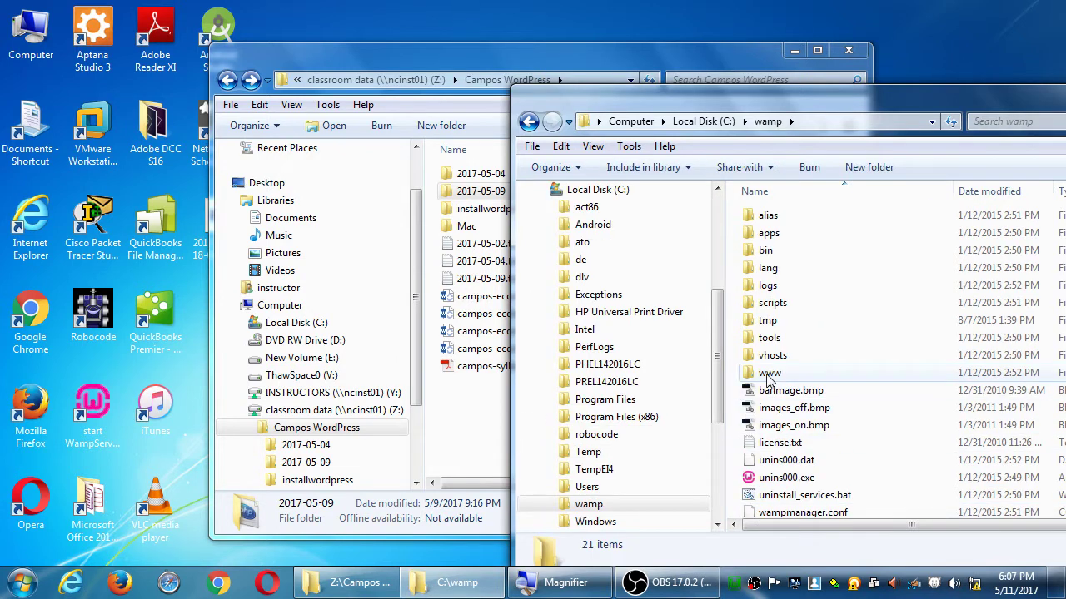
{"action": "double_click", "coordinate": [769, 375]}
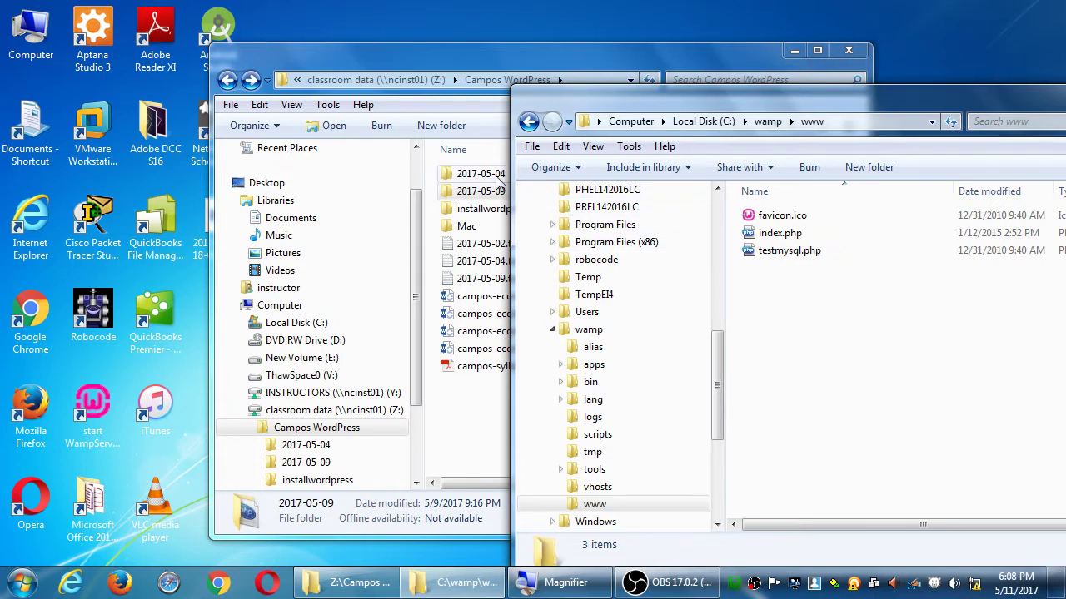
{"action": "key", "text": "ctrl+v"}
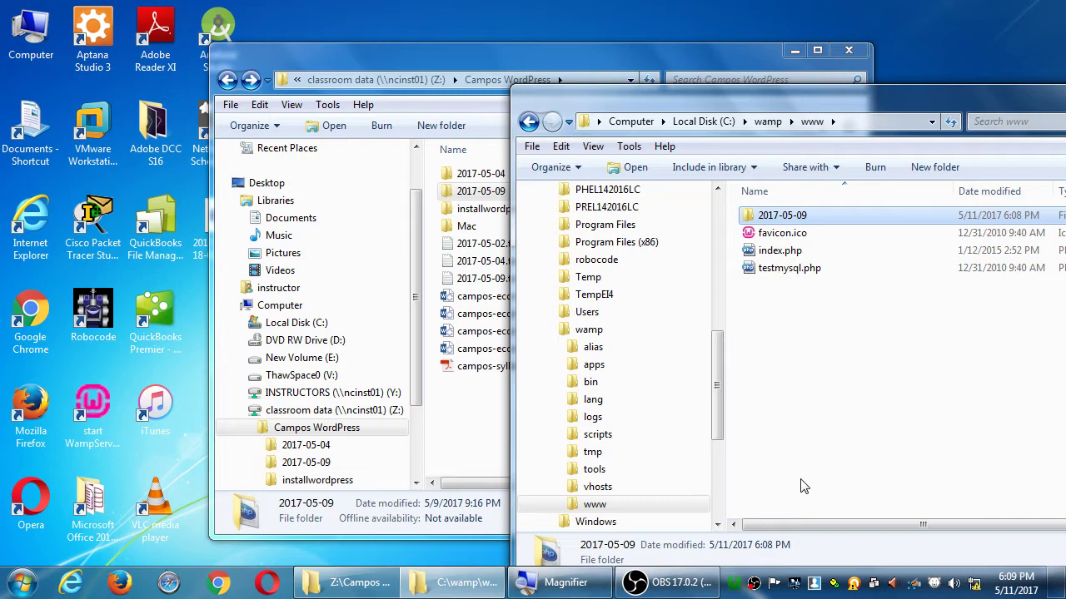
Open localhost from the WampServer tray menu and follow the phpmyadmin link under Tools
{"action": "left_click", "coordinate": [734, 585]}
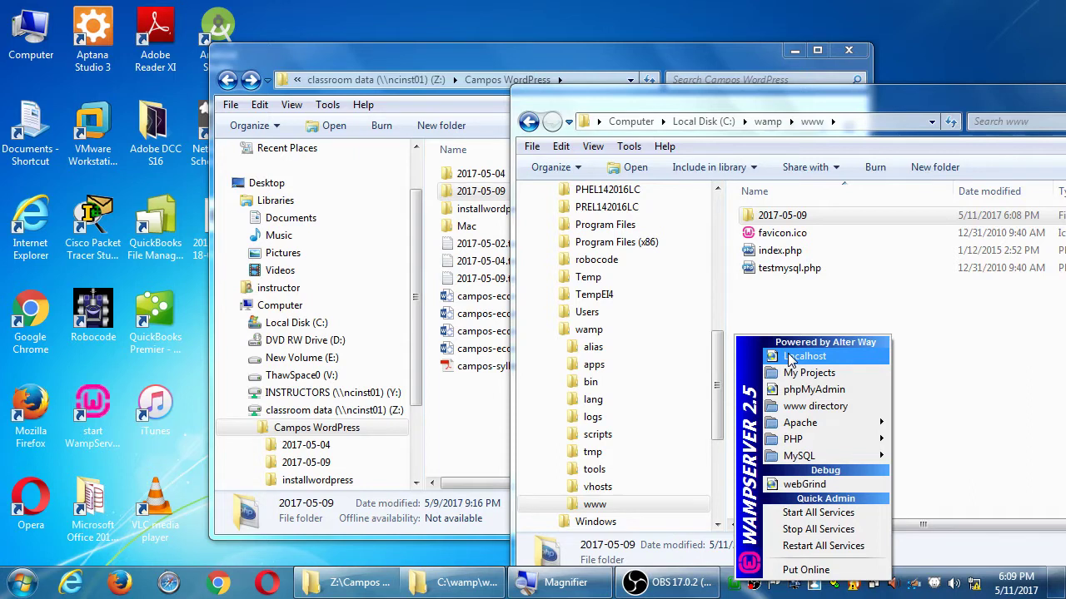
{"action": "left_click", "coordinate": [789, 358]}
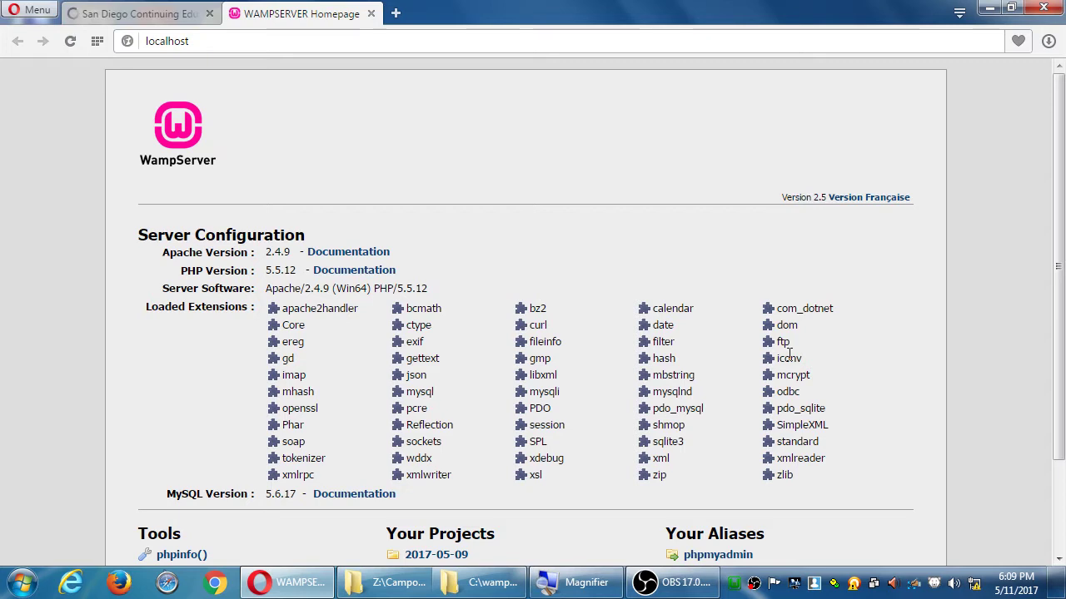
{"action": "scroll", "coordinate": [788, 353], "scroll_direction": "down", "scroll_amount": 3}
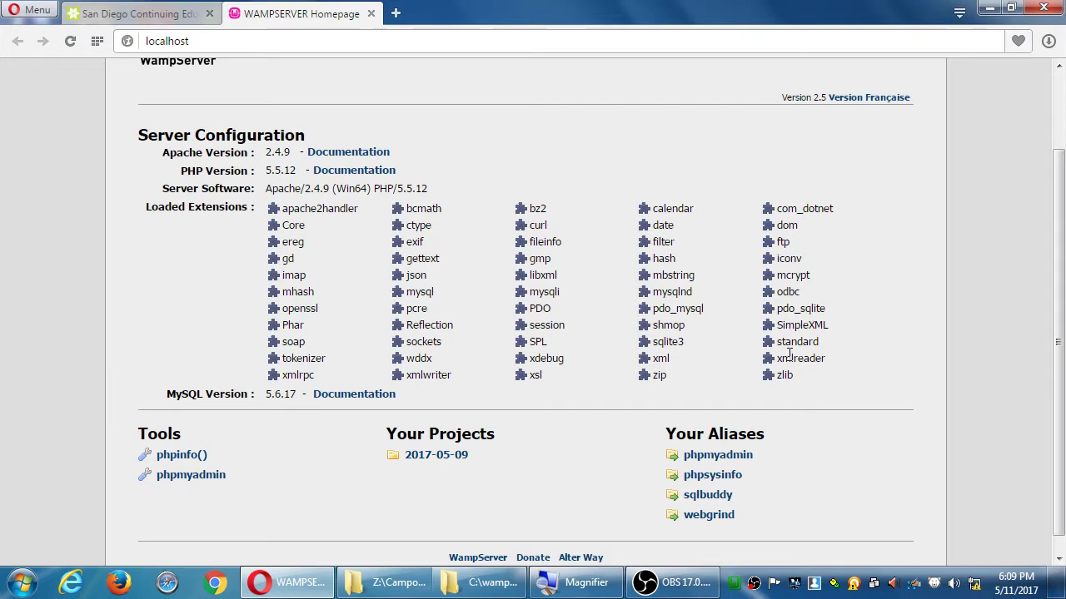
{"action": "left_click", "coordinate": [218, 485]}
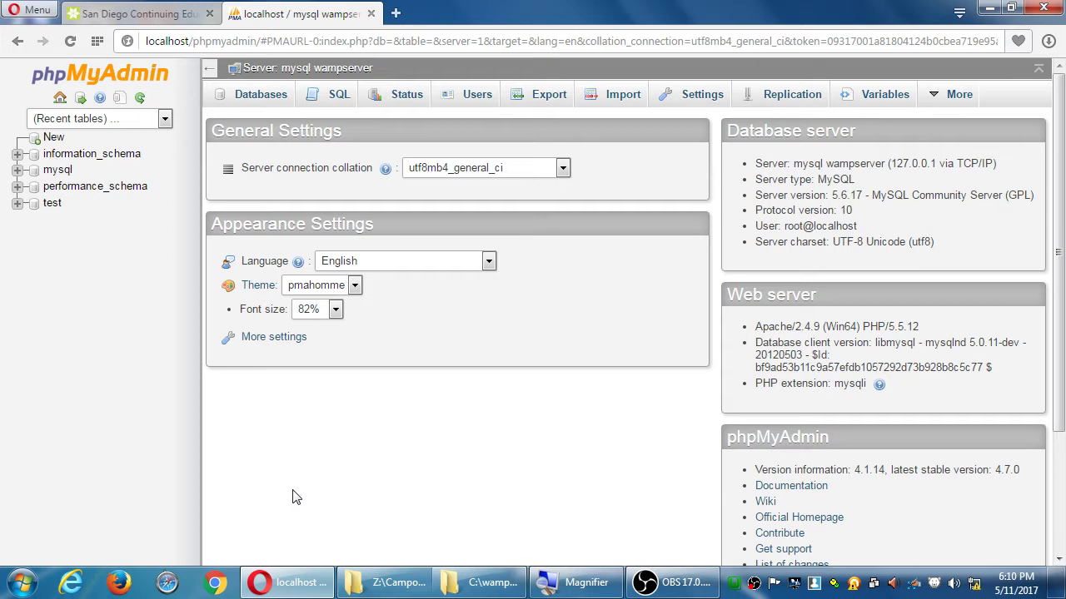
Create a database named wordpress on phpMyAdmin's Databases tab
{"action": "left_click", "coordinate": [269, 100]}
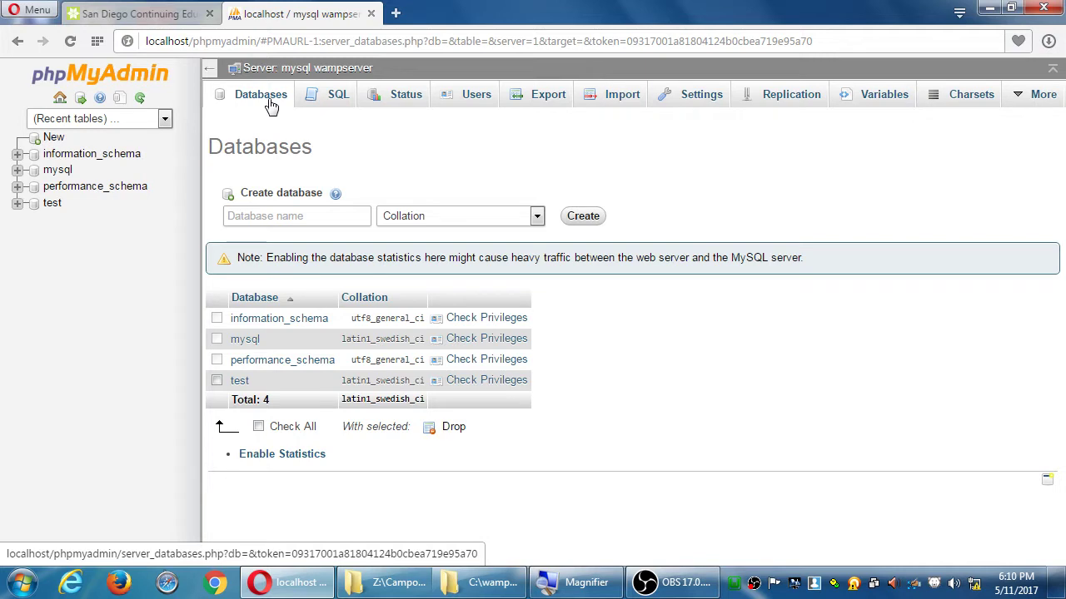
{"action": "left_click", "coordinate": [253, 215]}
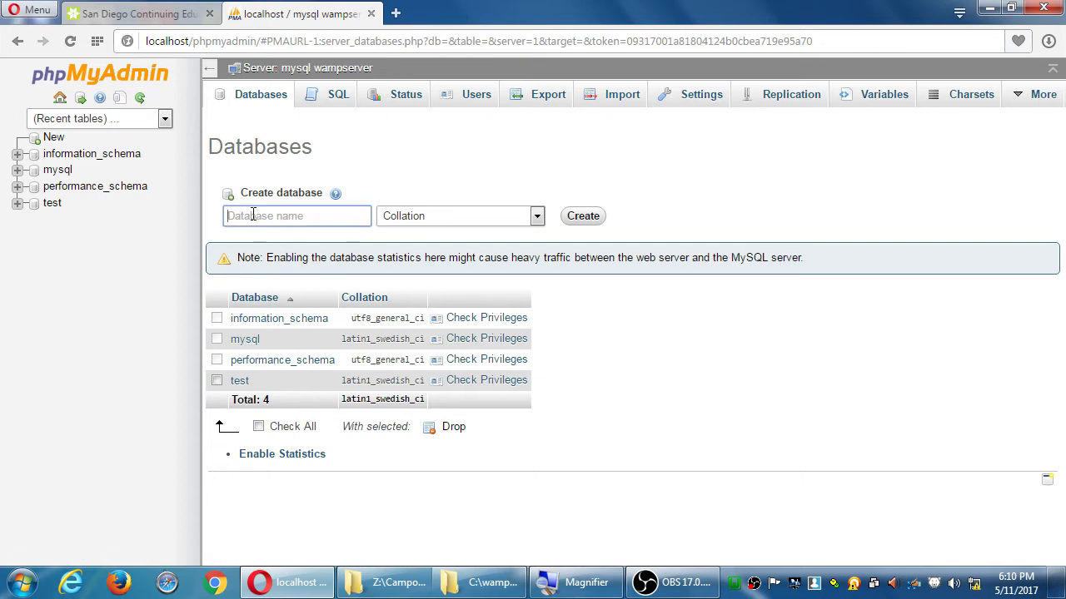
{"action": "type", "text": "wordpress"}
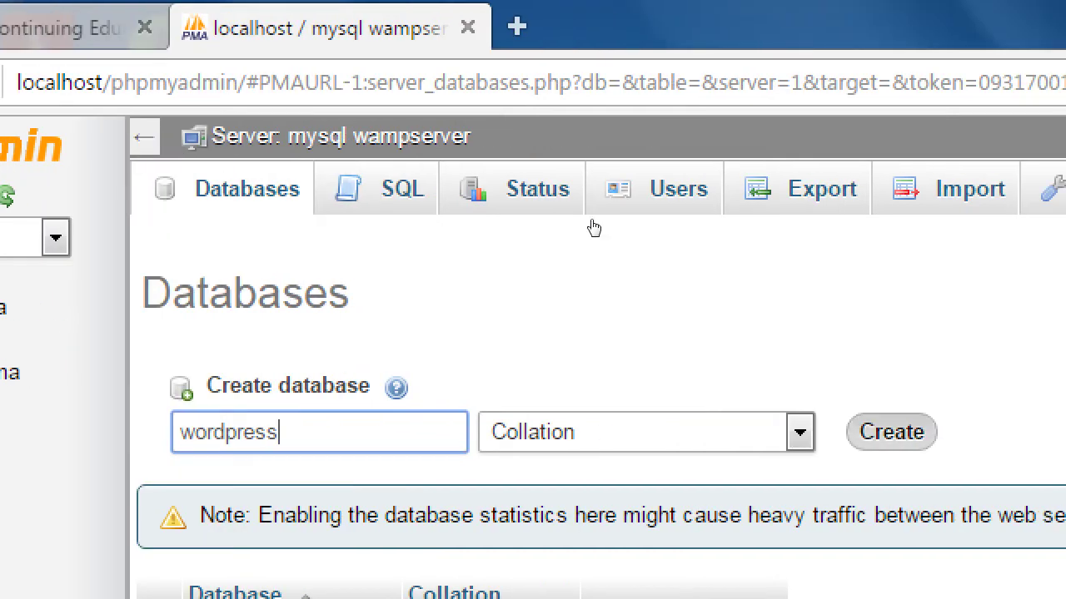
{"action": "key", "text": "Return"}
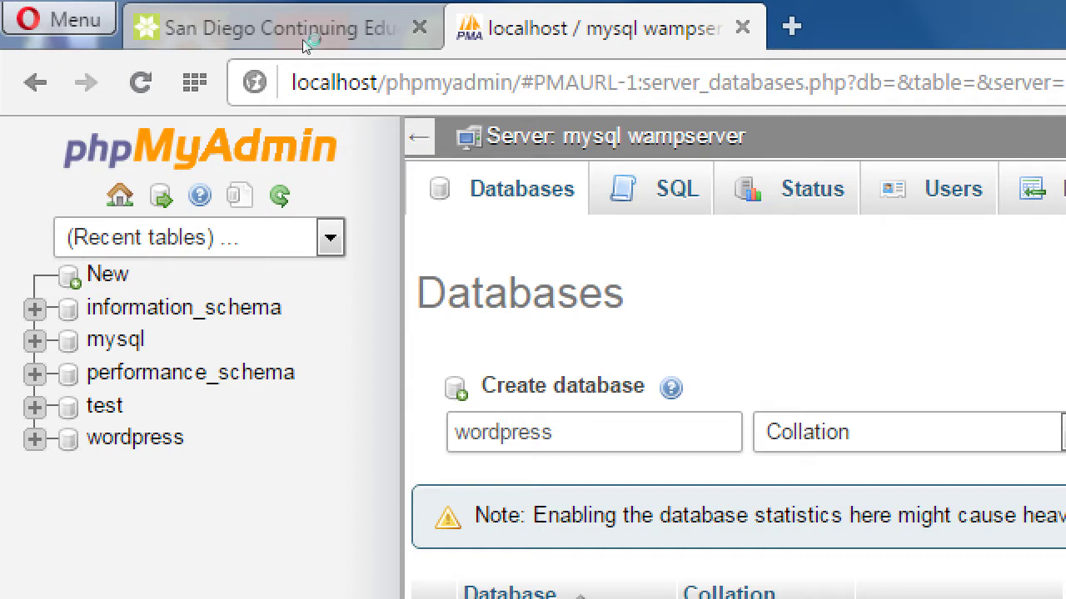
{"action": "key", "text": "ctrl+l"}
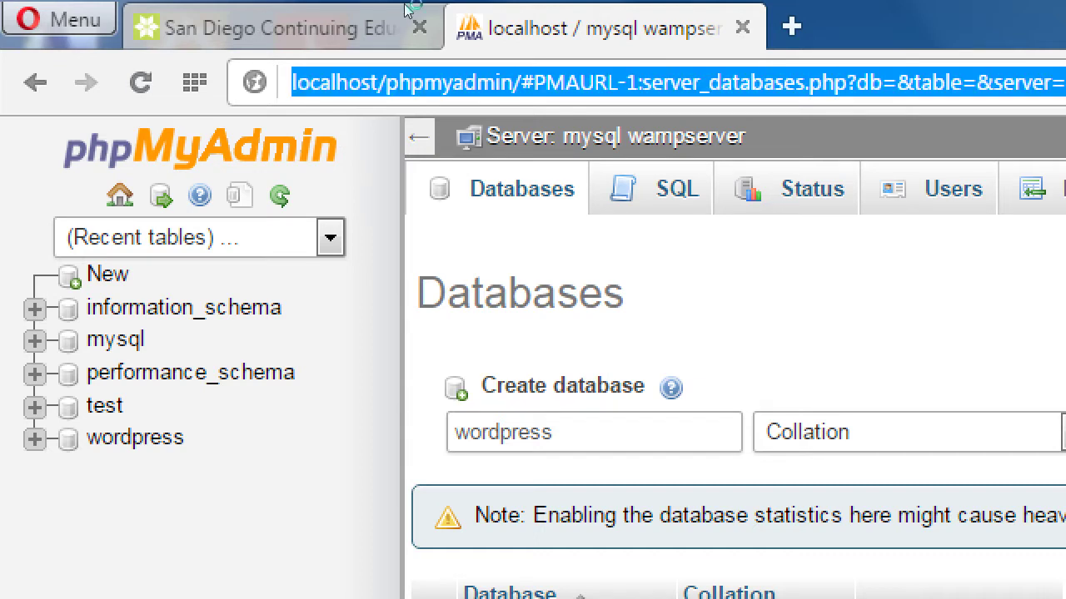
Load localhost/2017-05-09/installer.php in Opera's address bar
{"action": "key", "text": "BackSpace"}
{"action": "type", "text": "localhost"}
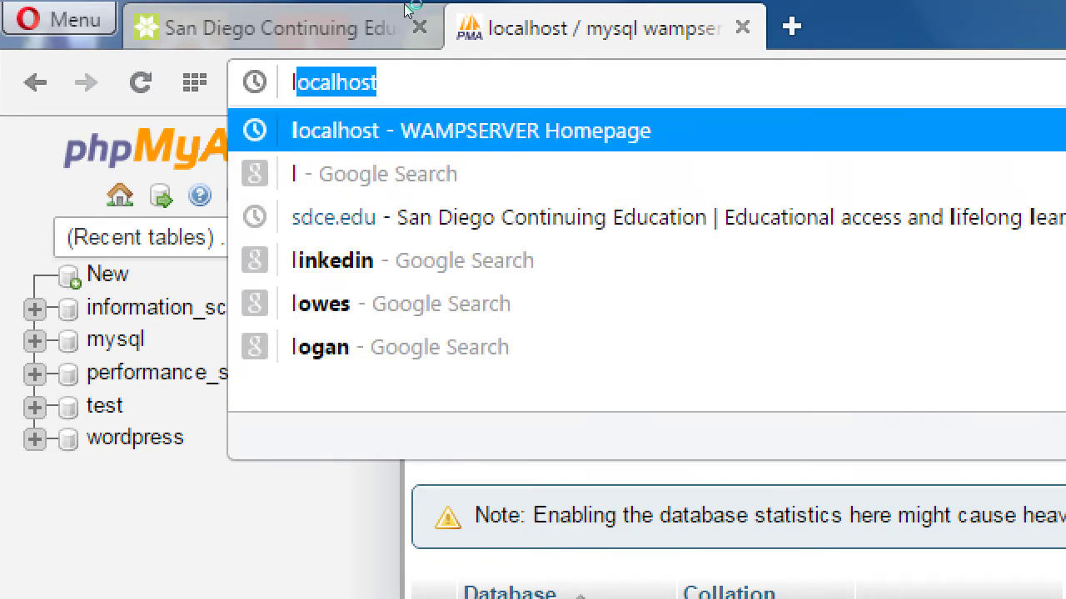
{"action": "key", "text": "Right"}
{"action": "type", "text": "/"}
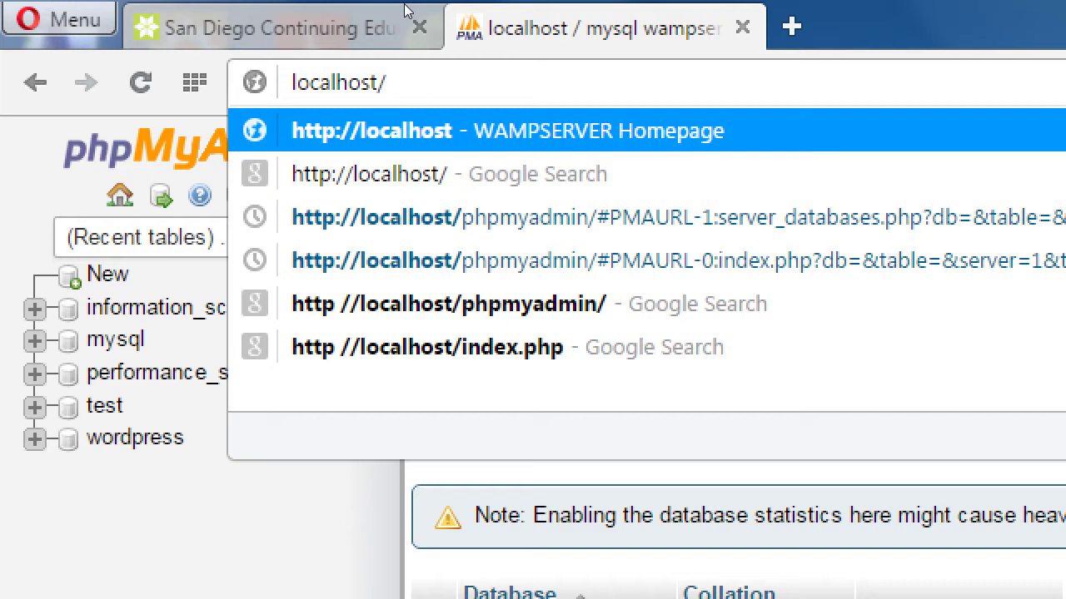
{"action": "type", "text": "2017-05-"}
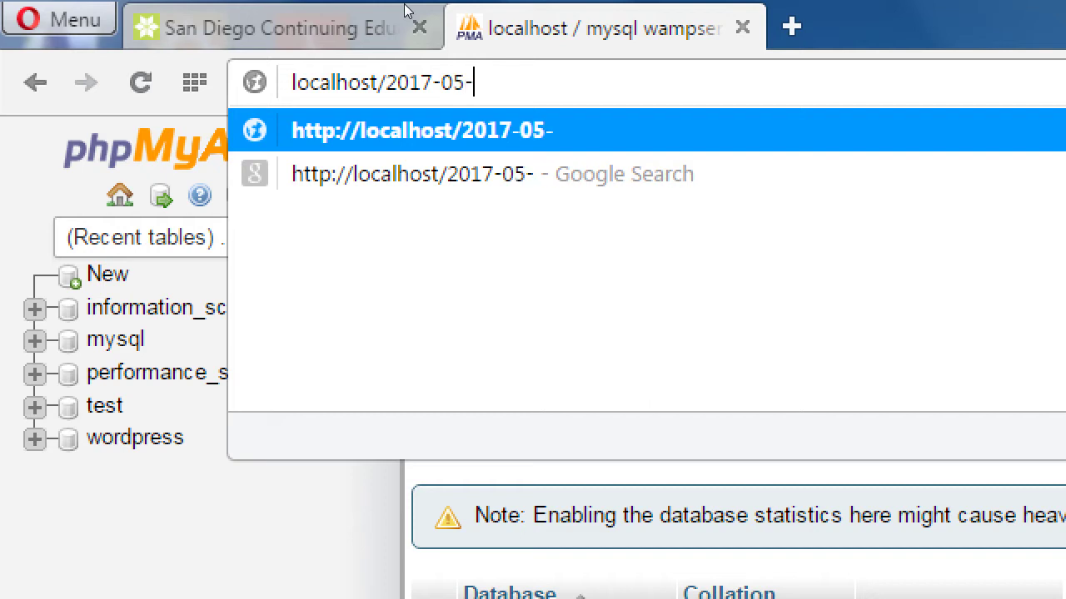
{"action": "type", "text": "09/"}
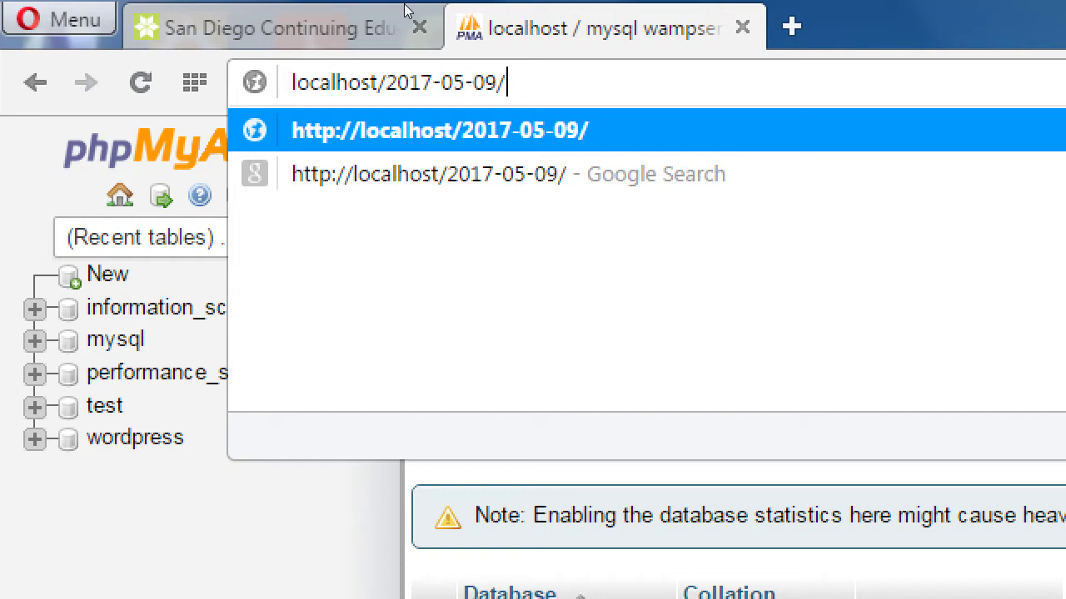
{"action": "type", "text": "install"}
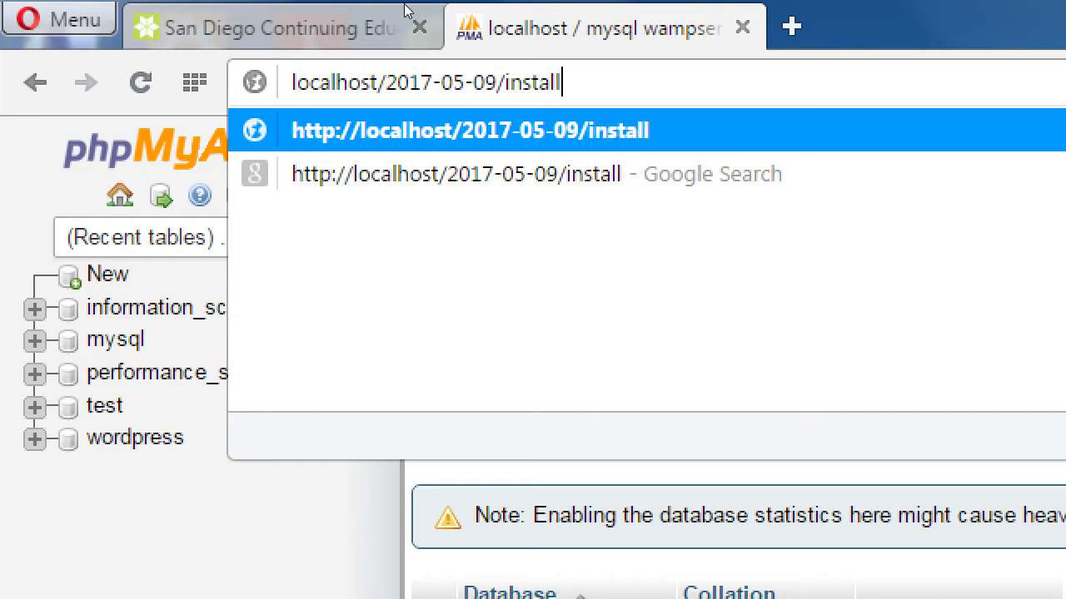
{"action": "type", "text": "er.php"}
{"action": "key", "text": "Return"}
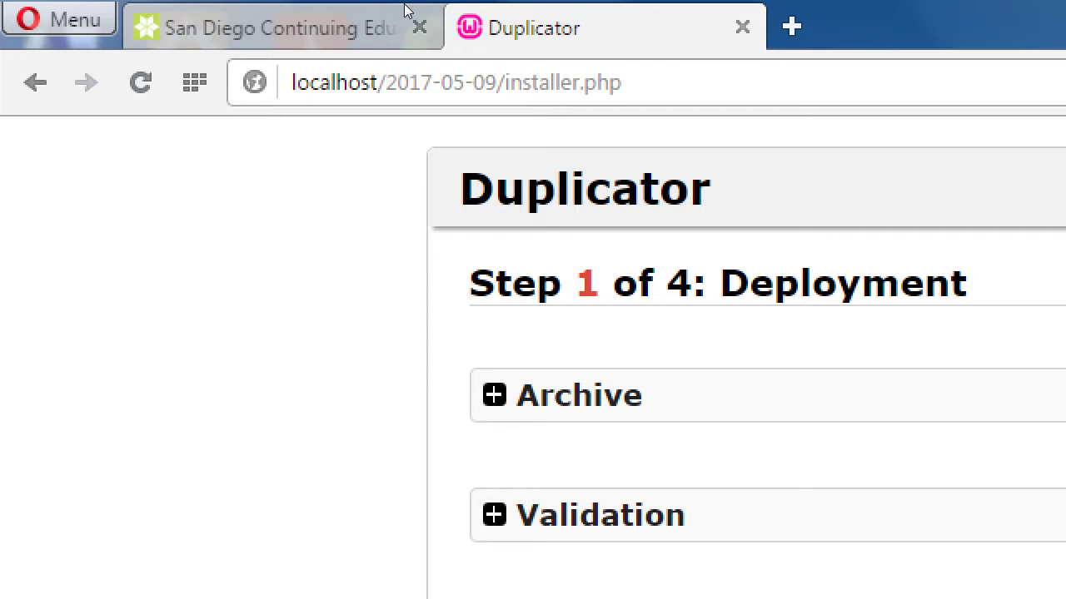
{"action": "key", "text": "alt+Tab"}
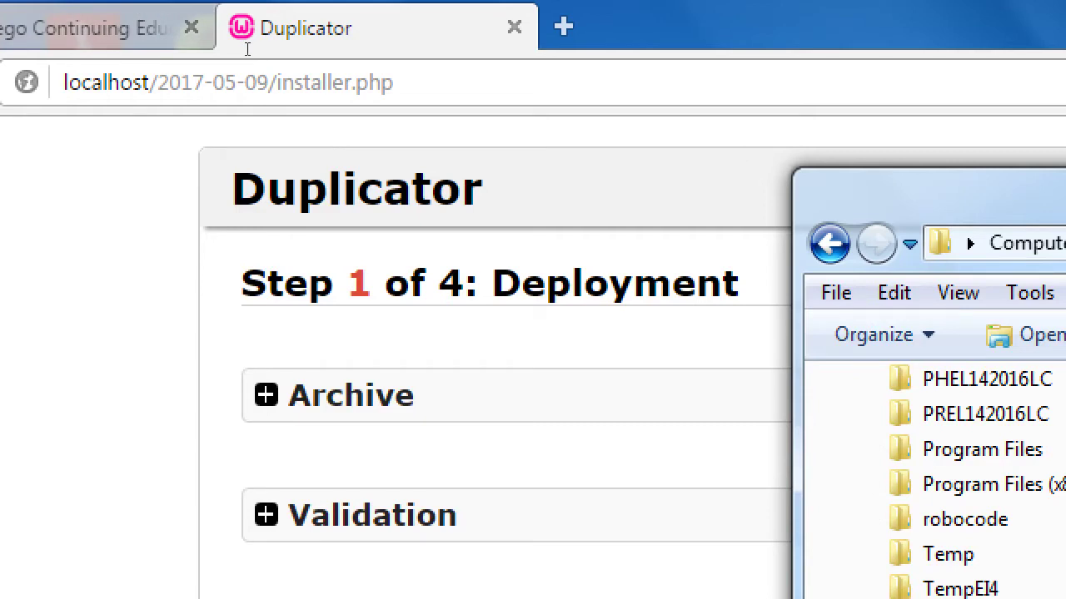
{"action": "left_click", "coordinate": [331, 41]}
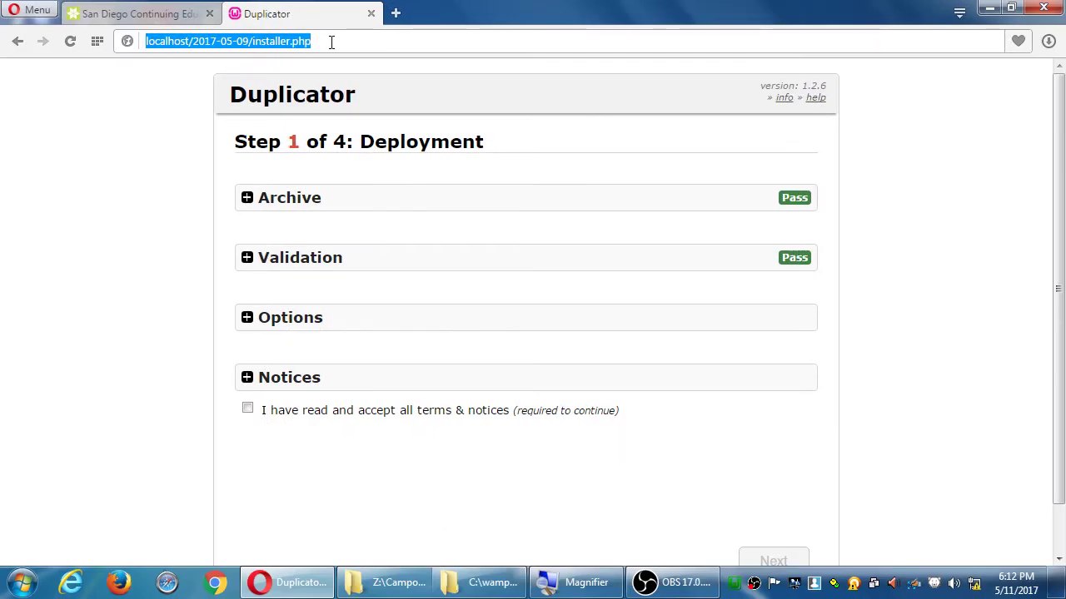
{"action": "key", "text": "super"}
{"action": "key", "text": "Escape"}
{"action": "left_click", "coordinate": [170, 125]}
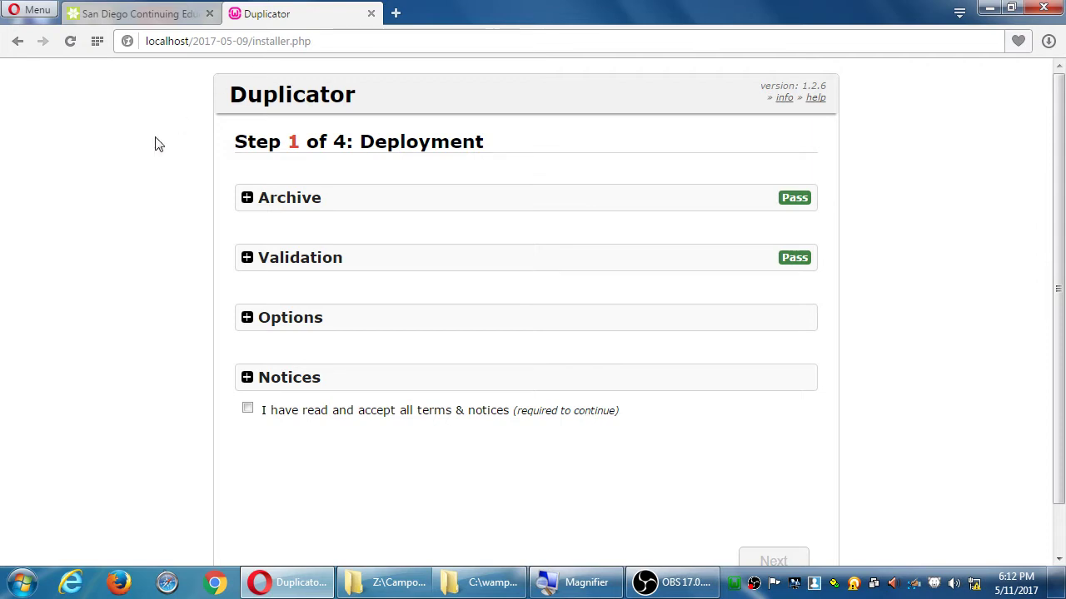
{"action": "key", "text": "super+plus"}
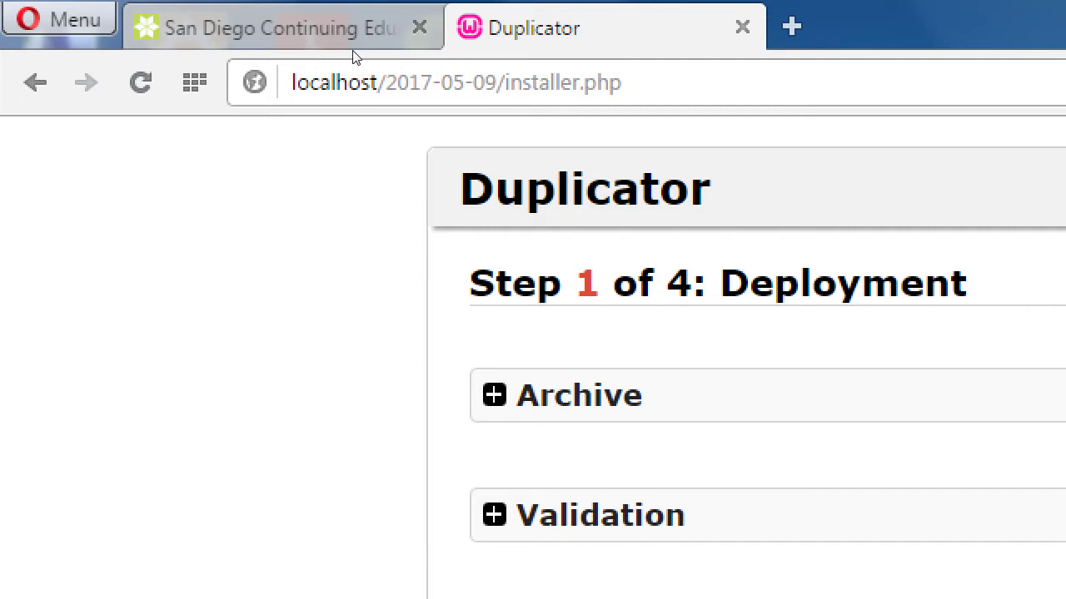
{"action": "key", "text": "super+minus"}
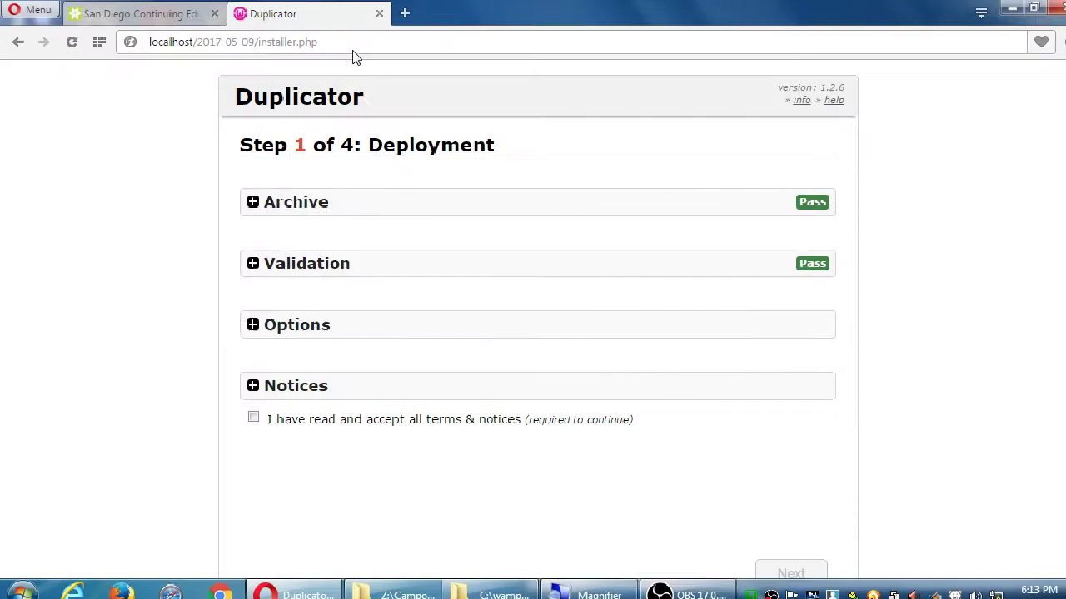
Accept the terms and notices on Step 1 and run the deployment
{"action": "left_click", "coordinate": [246, 408]}
{"action": "left_click", "coordinate": [256, 326]}
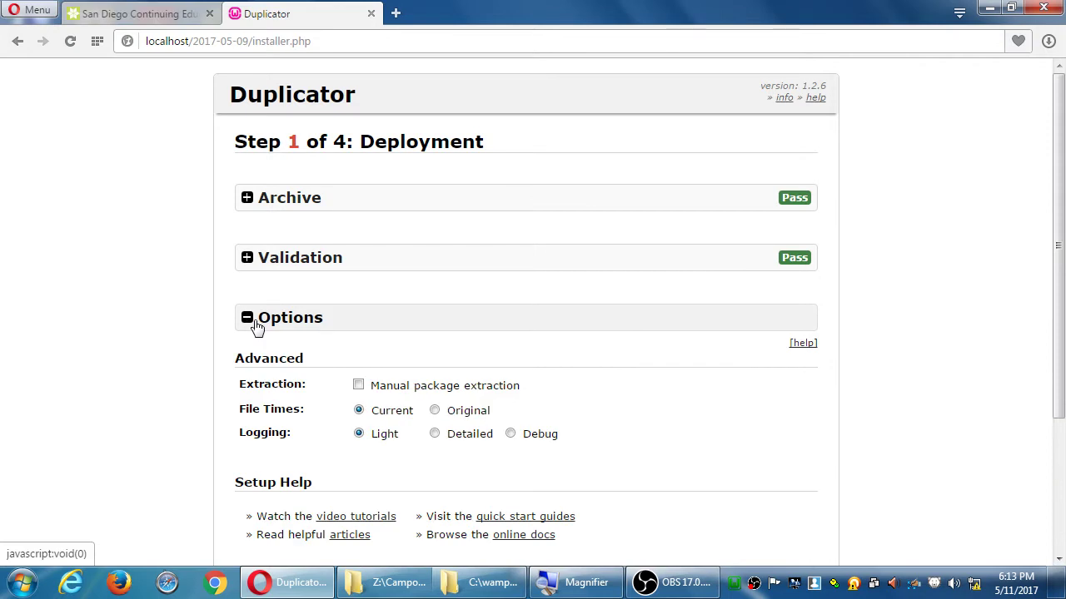
{"action": "left_click", "coordinate": [257, 325]}
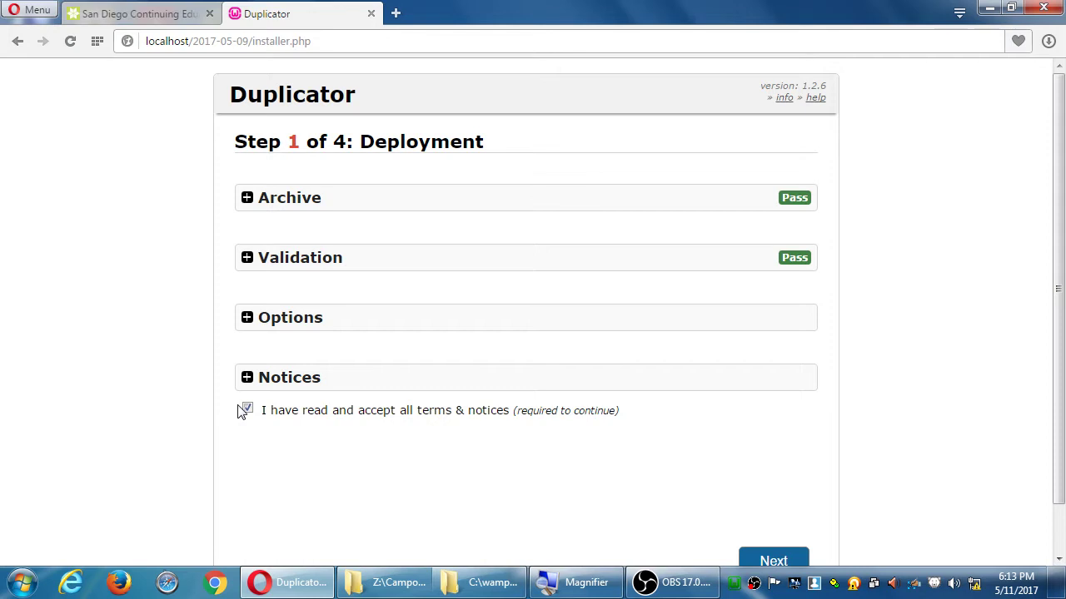
{"action": "left_click", "coordinate": [753, 556]}
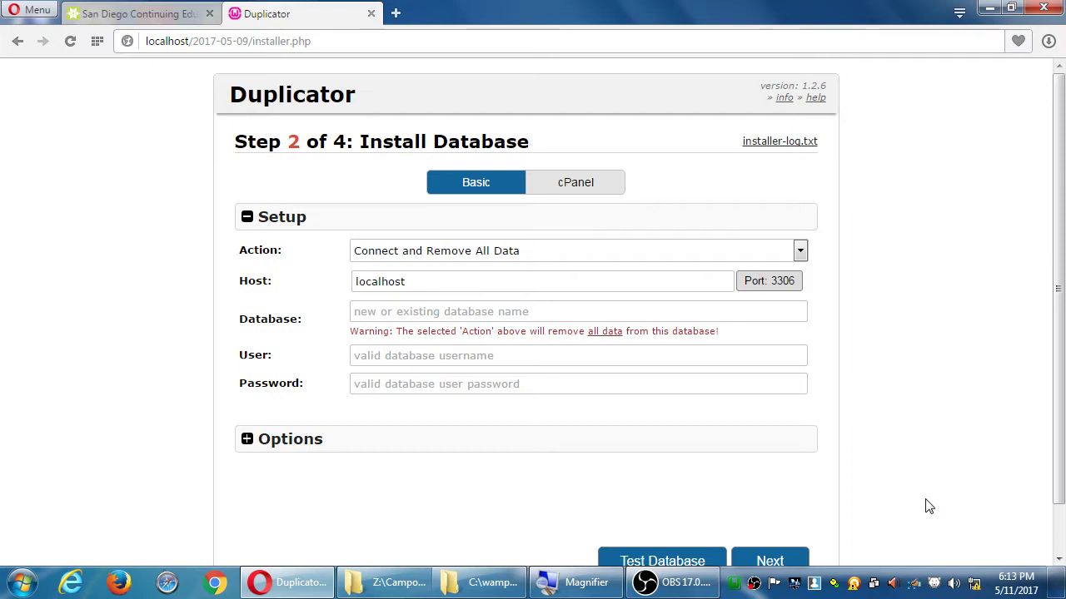
Enter database wordpress and user root, then test the database connection
{"action": "left_click", "coordinate": [474, 311]}
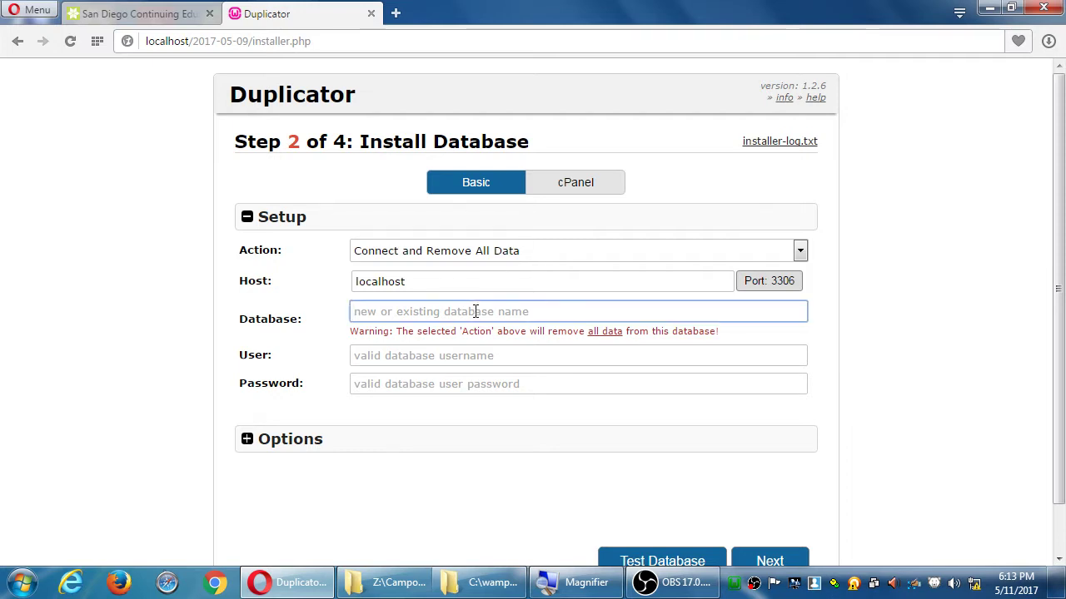
{"action": "type", "text": "wordpress"}
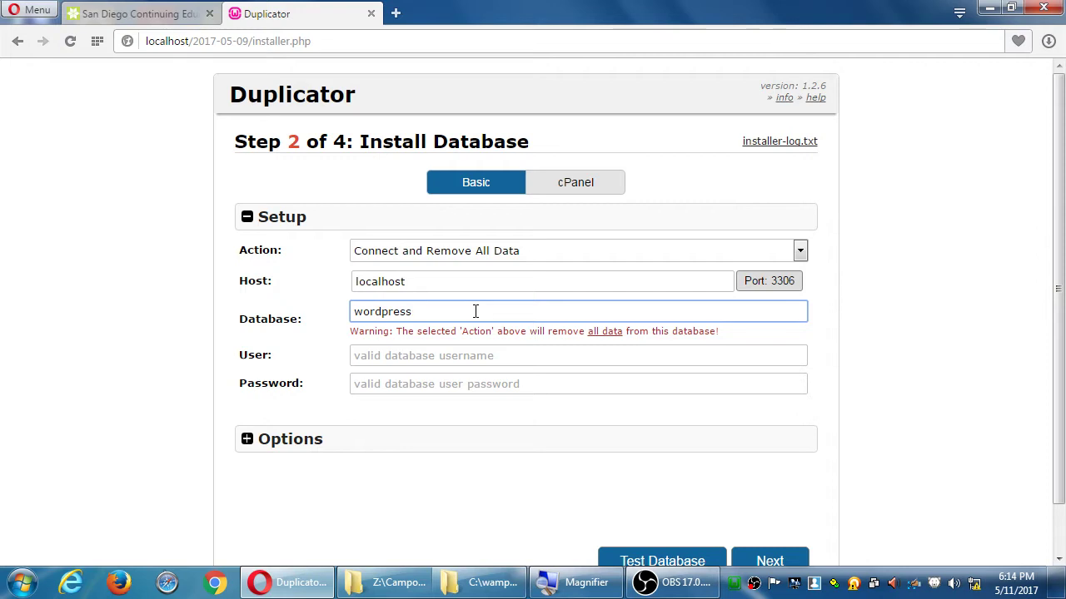
{"action": "left_click", "coordinate": [457, 353]}
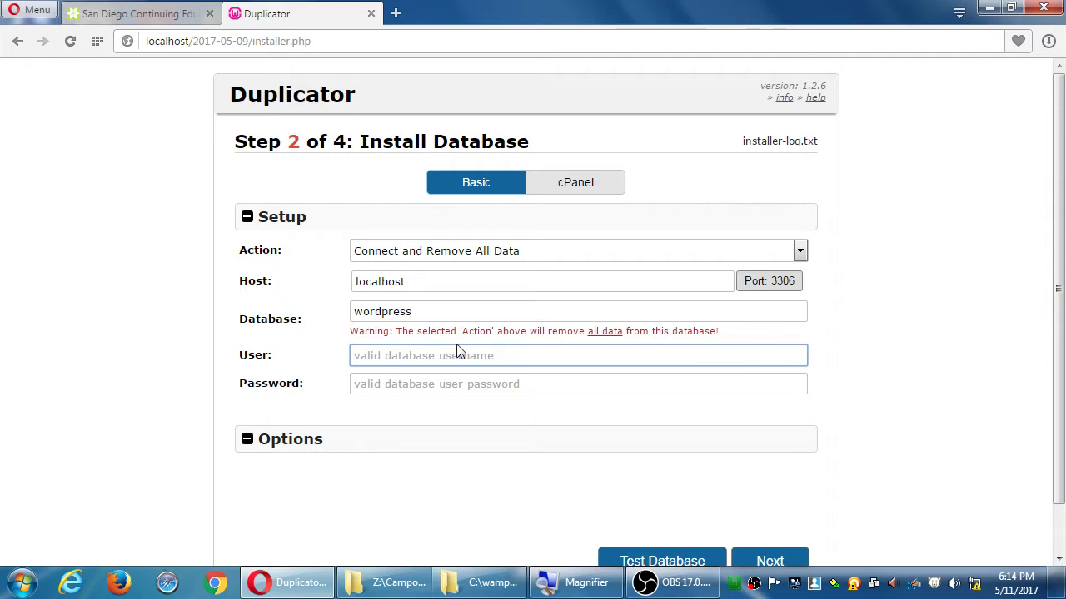
{"action": "type", "text": "root"}
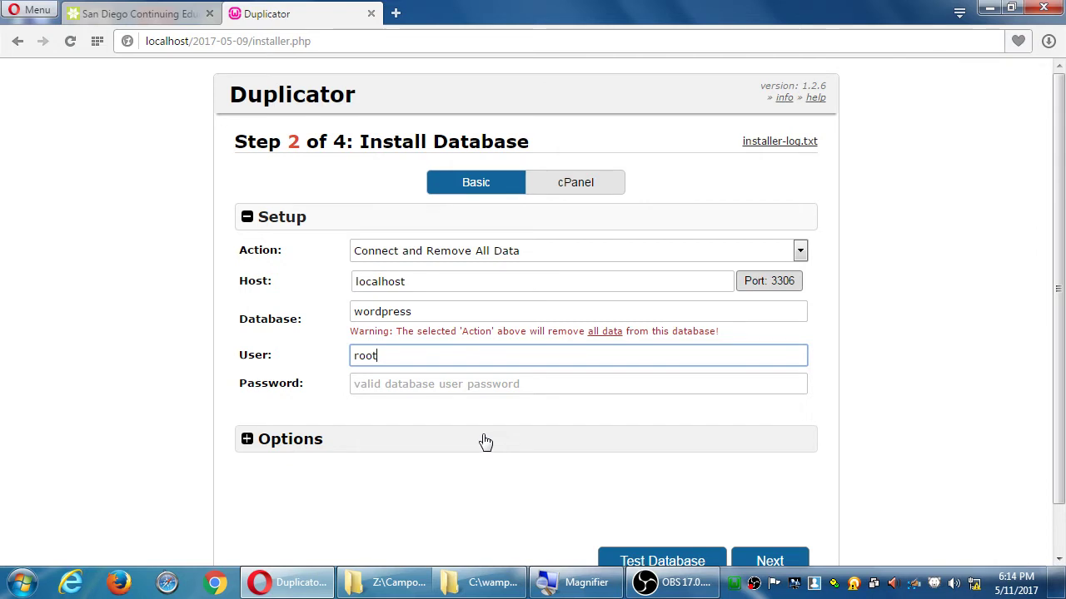
{"action": "scroll", "coordinate": [486, 441], "scroll_direction": "down", "scroll_amount": 1}
{"action": "left_click", "coordinate": [651, 511]}
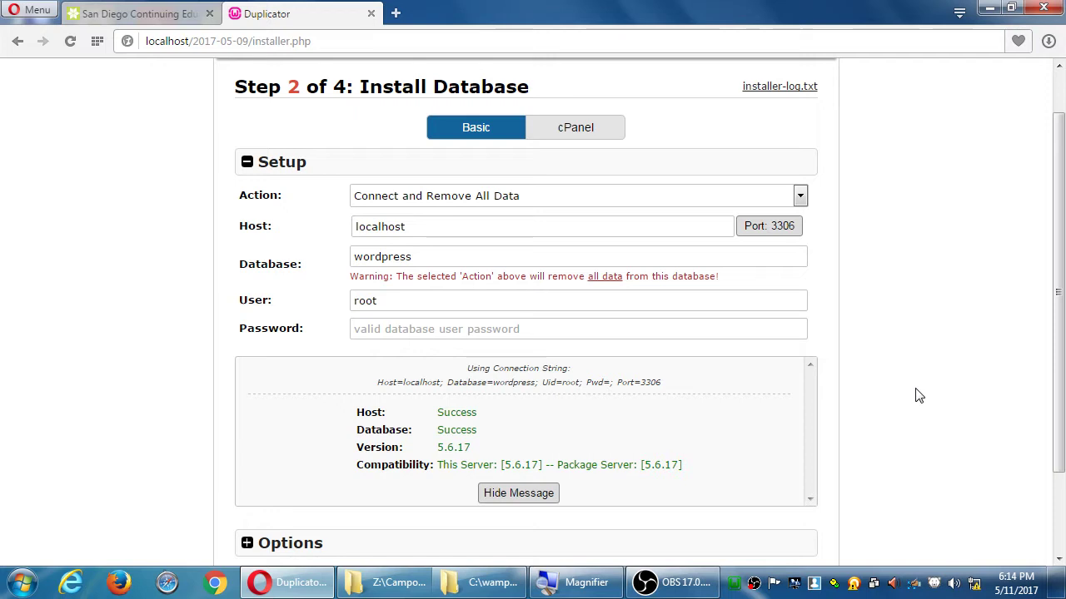
Proceed to install the database and confirm with Yes in Install Confirmation
{"action": "scroll", "coordinate": [918, 396], "scroll_direction": "down", "scroll_amount": 1}
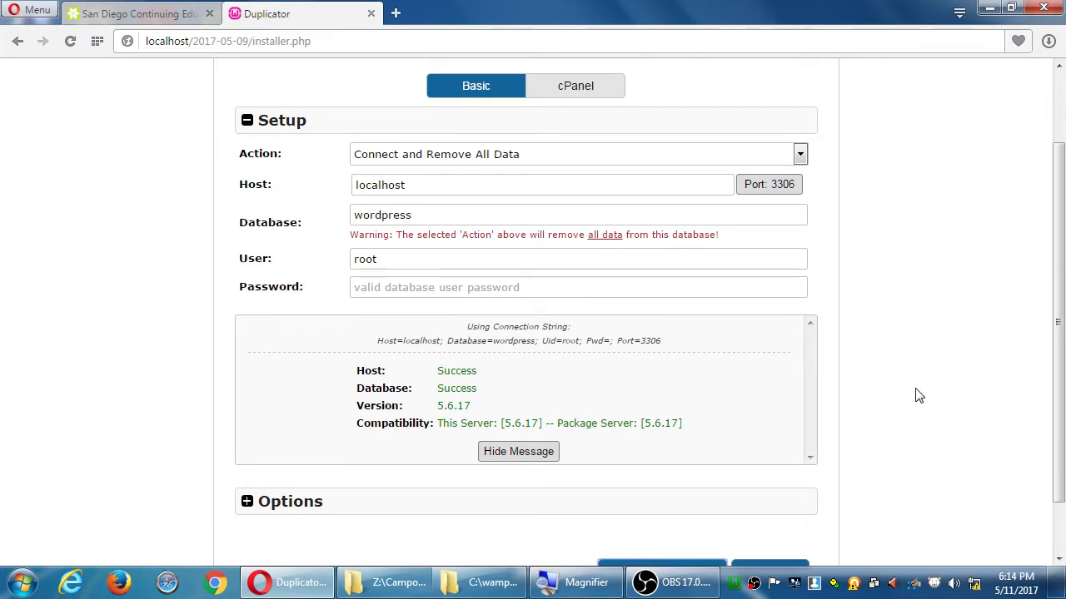
{"action": "scroll", "coordinate": [919, 395], "scroll_direction": "down", "scroll_amount": 1}
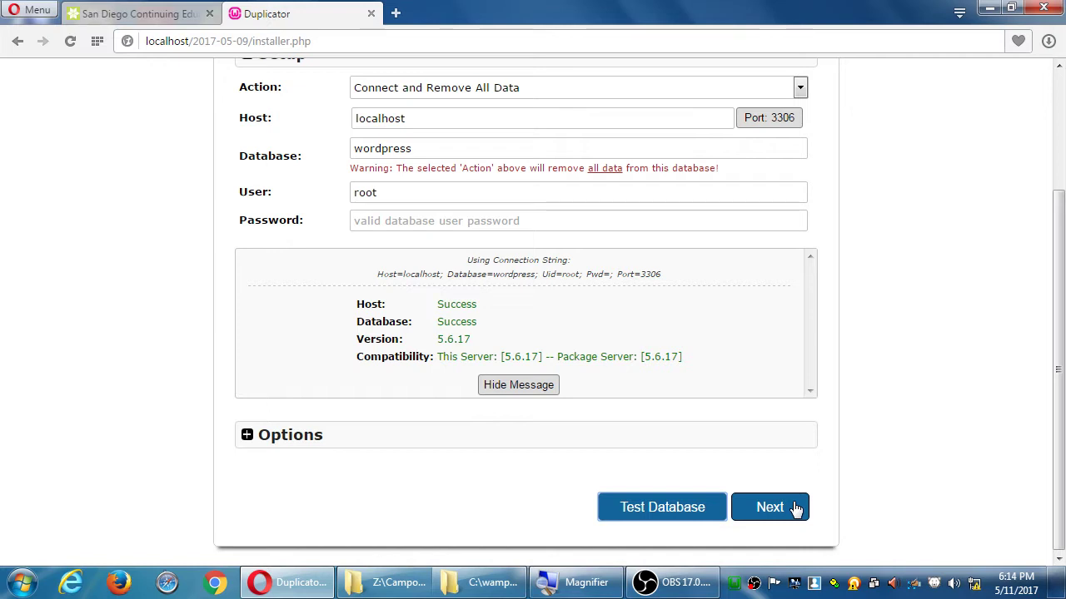
{"action": "left_click", "coordinate": [795, 509]}
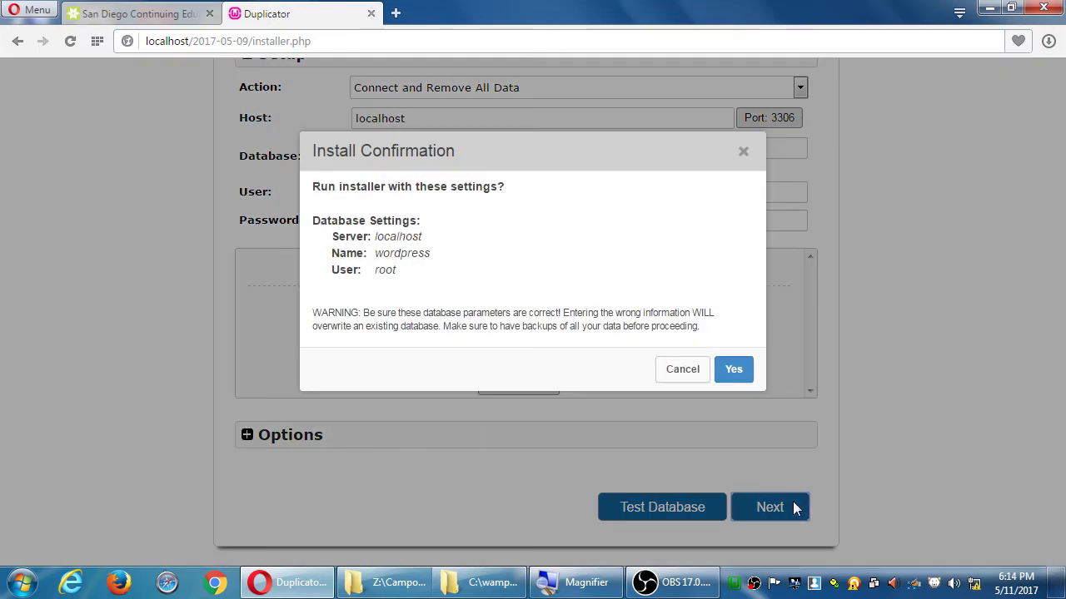
{"action": "left_click", "coordinate": [734, 370]}
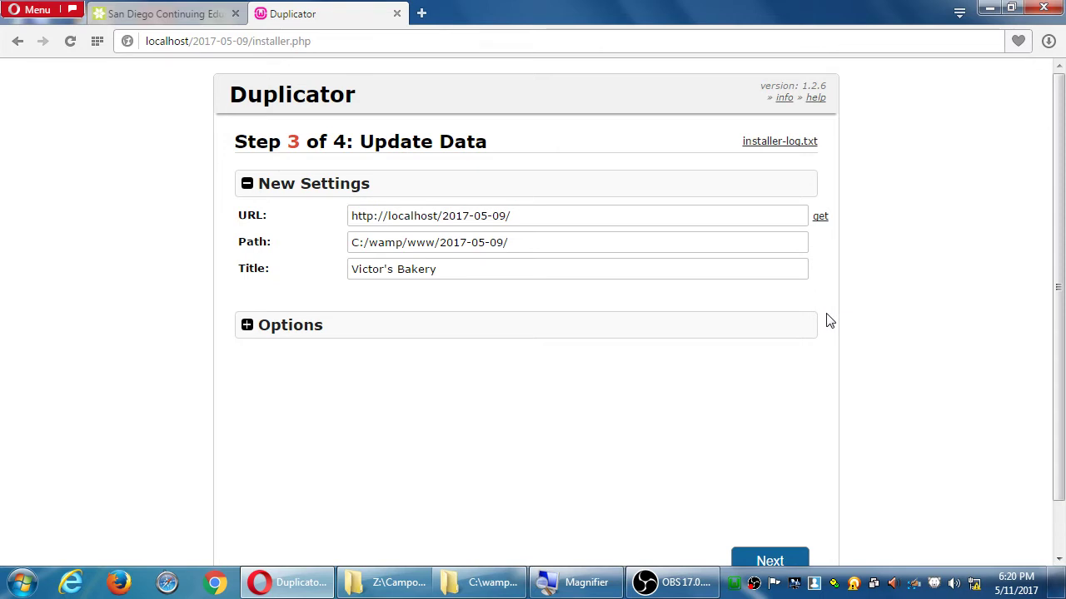
{"action": "left_click_drag", "start_coordinate": [483, 266], "coordinate": [289, 266]}
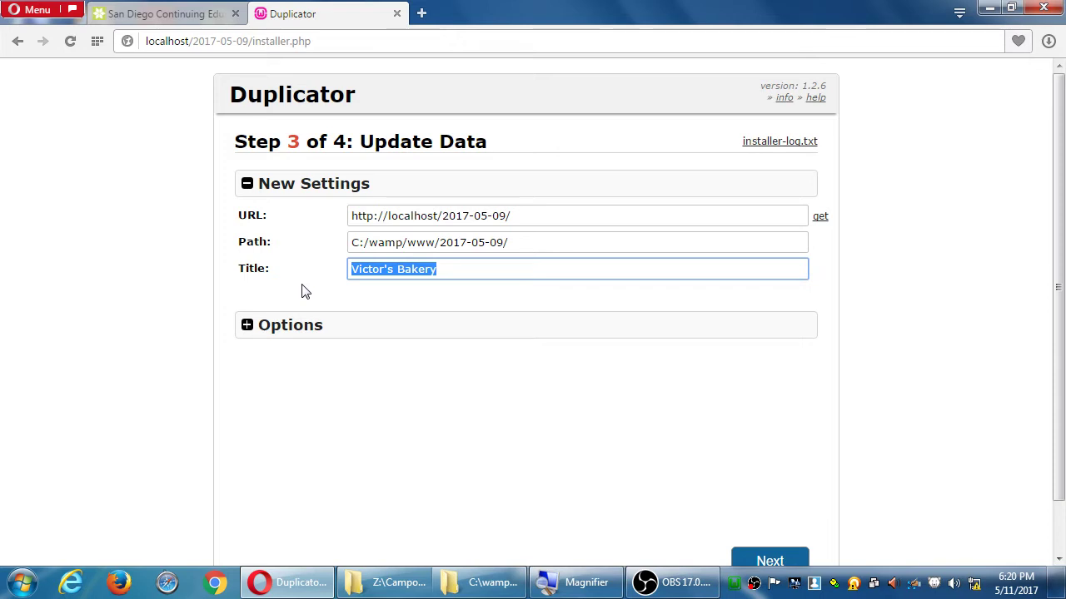
{"action": "key", "text": "shift+Tab"}
{"action": "key", "text": "shift+Tab"}
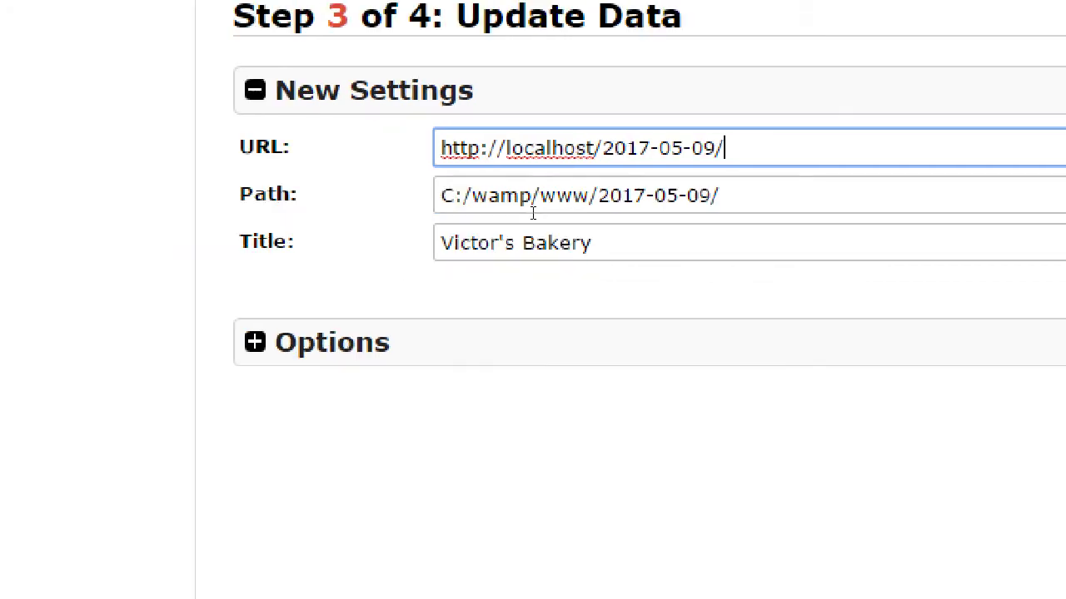
Expand the Step 3 Options section and focus the New Admin Account username field
{"action": "left_click", "coordinate": [305, 336]}
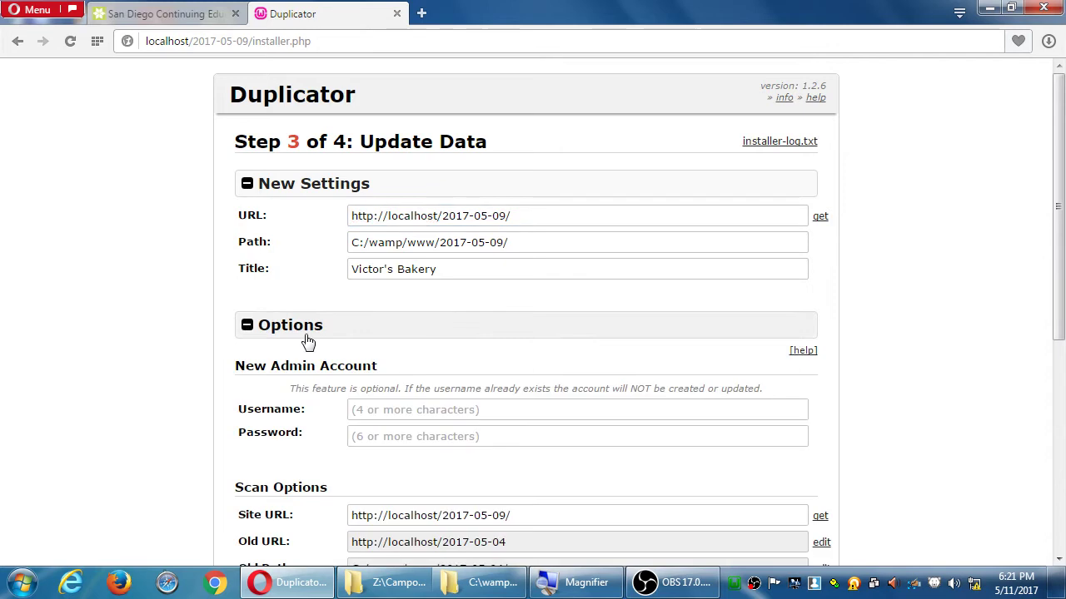
{"action": "scroll", "coordinate": [190, 366], "scroll_direction": "down", "scroll_amount": 3}
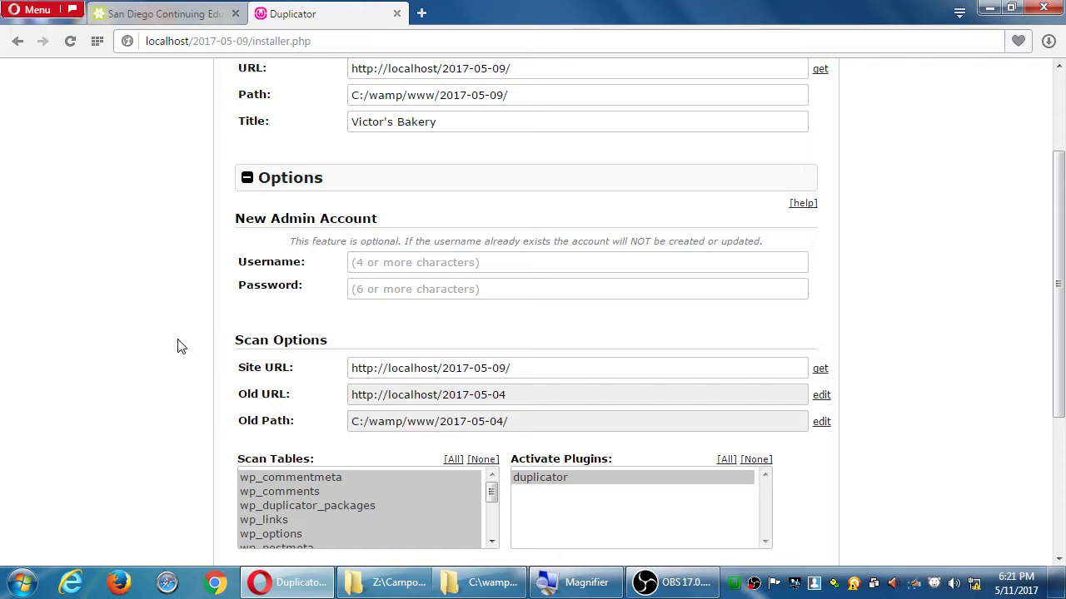
{"action": "scroll", "coordinate": [247, 215], "scroll_direction": "up", "scroll_amount": 1}
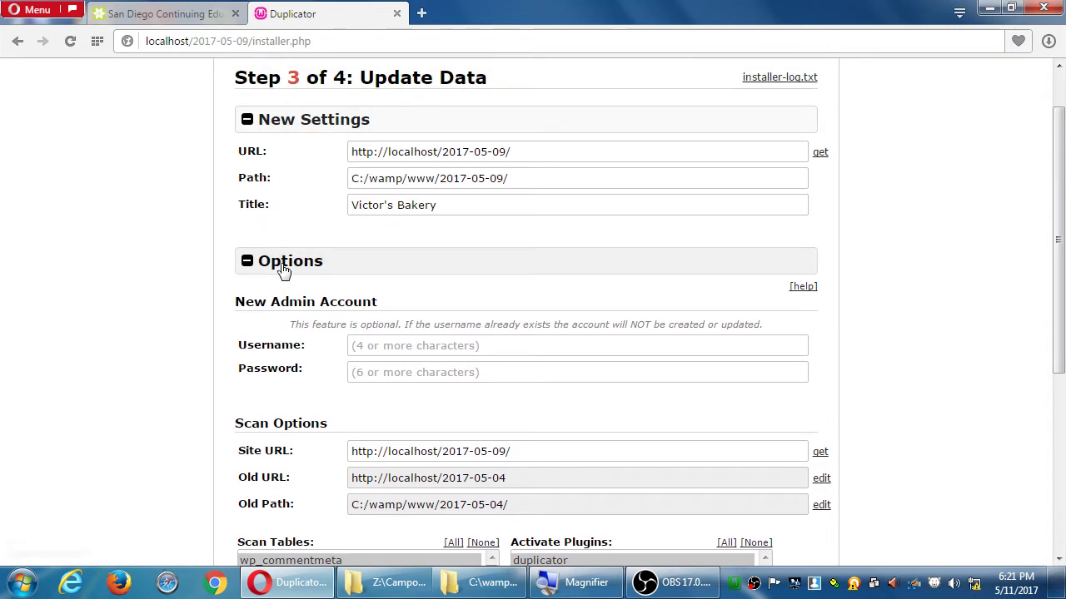
{"action": "left_click", "coordinate": [283, 268]}
{"action": "left_click", "coordinate": [283, 268]}
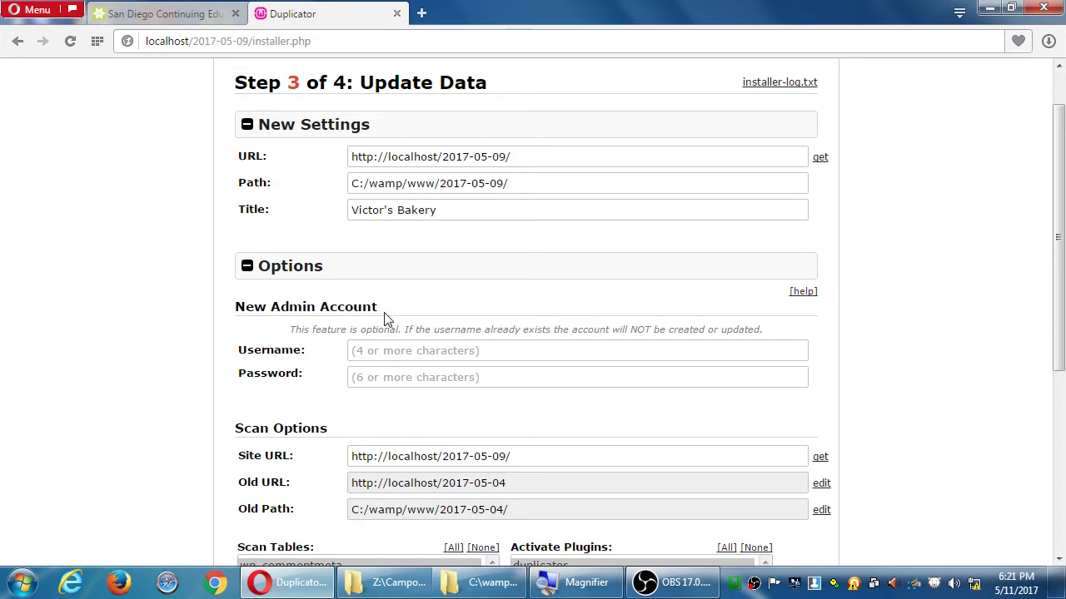
{"action": "left_click", "coordinate": [321, 268]}
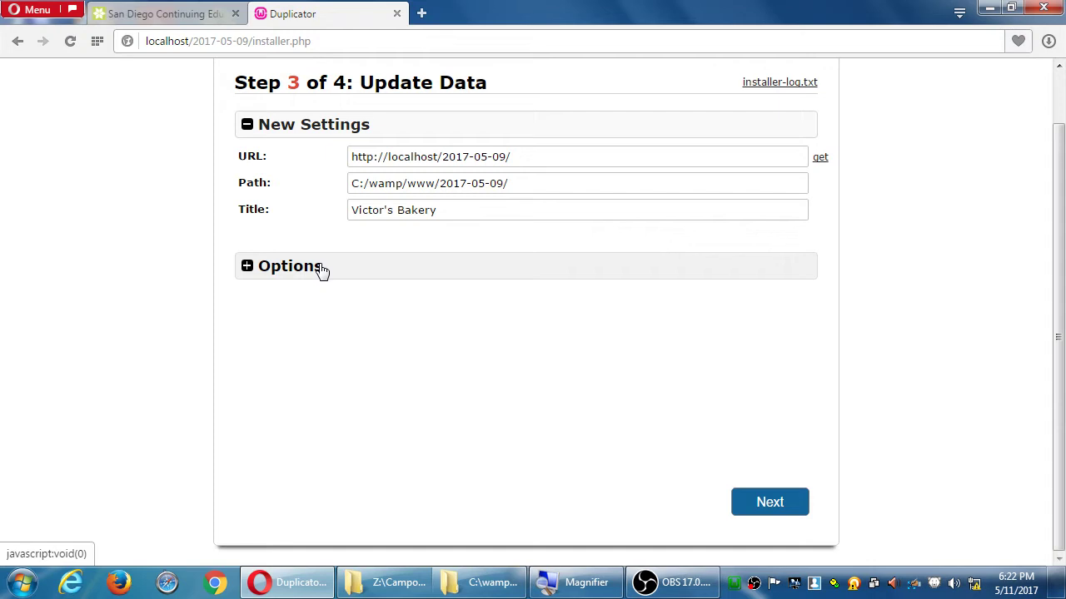
{"action": "left_click", "coordinate": [322, 272]}
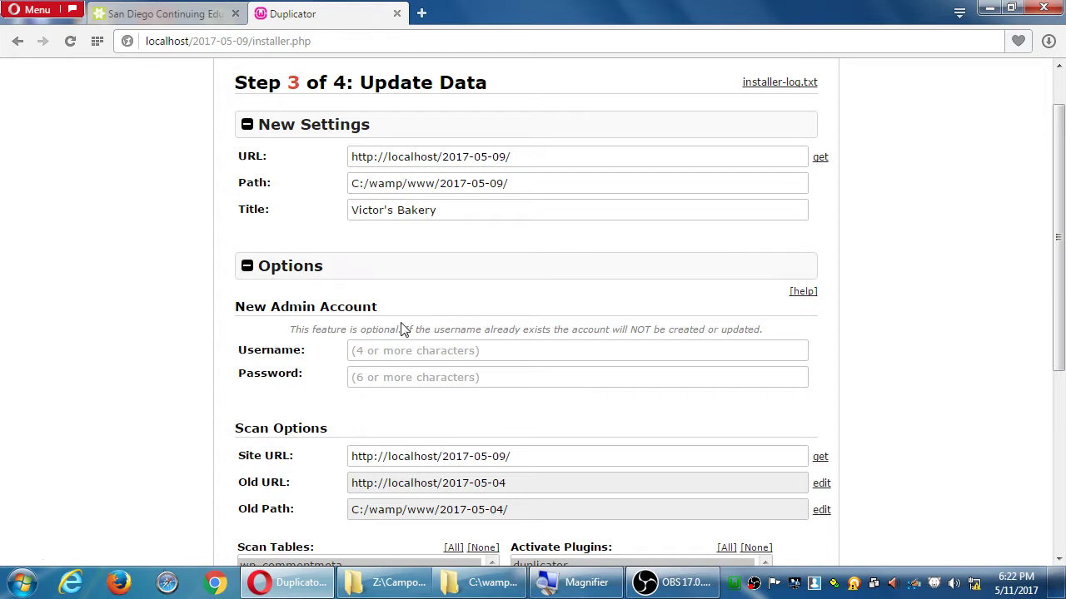
{"action": "left_click", "coordinate": [410, 351]}
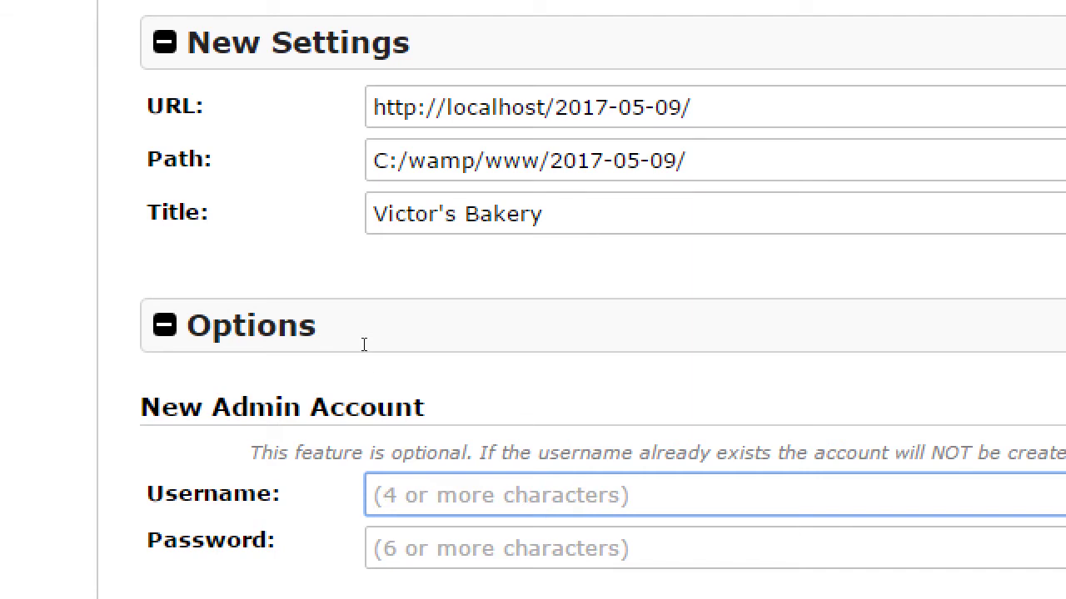
Keep the title 'Victor's Bakery', collapse Options, and submit the data update to reach Step 4
{"action": "left_click_drag", "start_coordinate": [543, 215], "coordinate": [319, 213]}
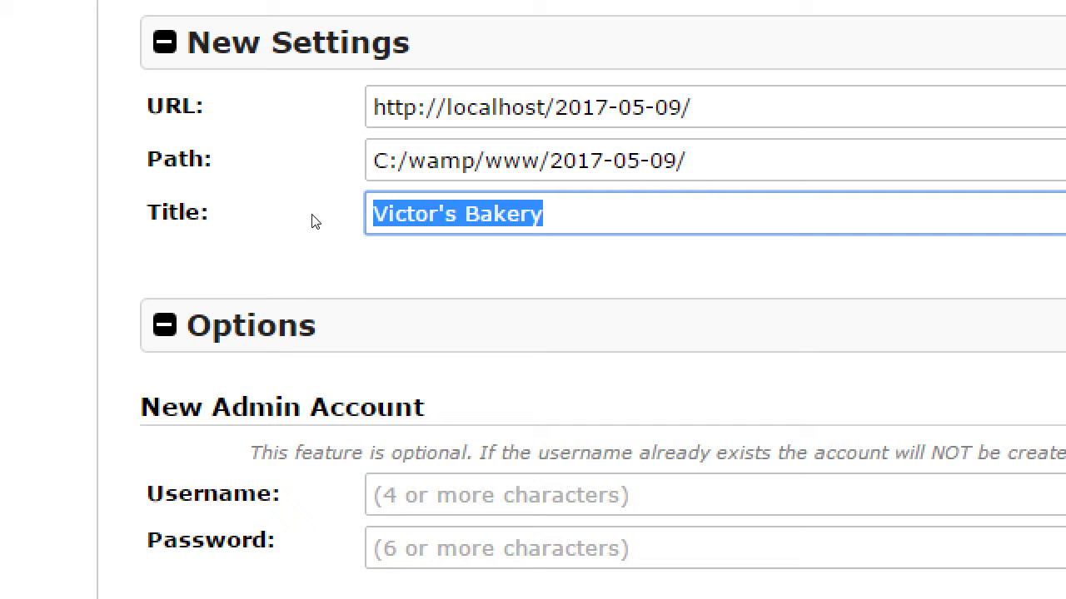
{"action": "left_click", "coordinate": [300, 280]}
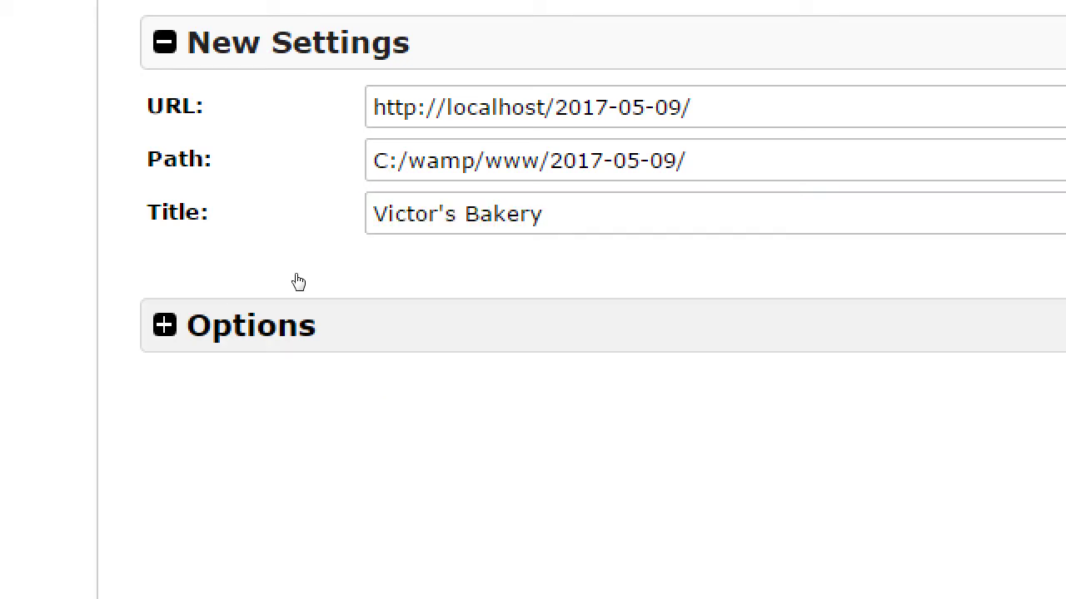
{"action": "triple_click", "coordinate": [446, 213]}
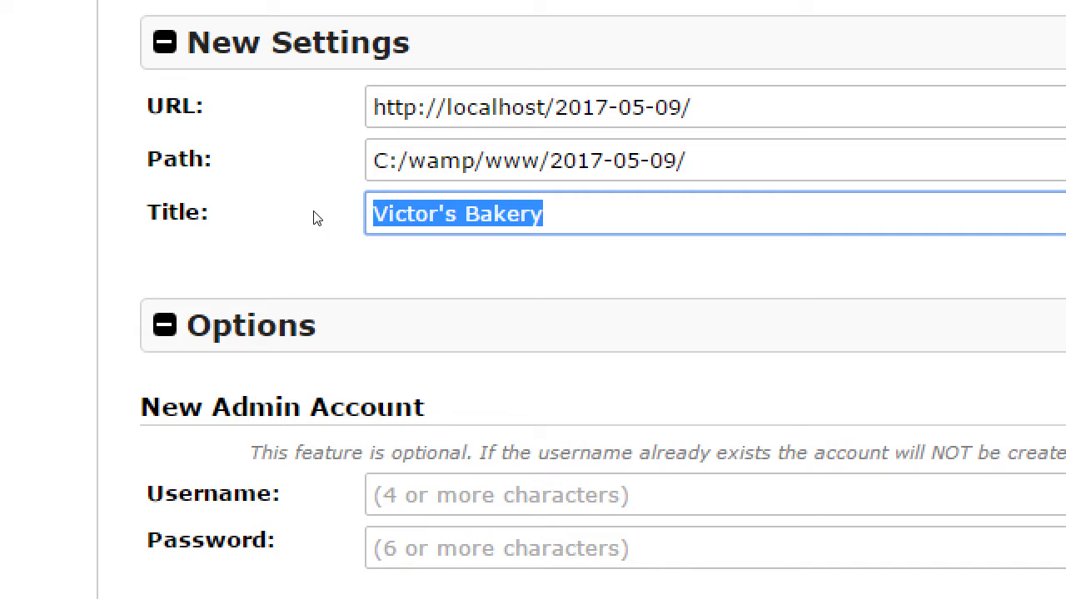
{"action": "scroll", "coordinate": [316, 218], "scroll_direction": "down", "scroll_amount": 3}
{"action": "key", "text": "super+minus"}
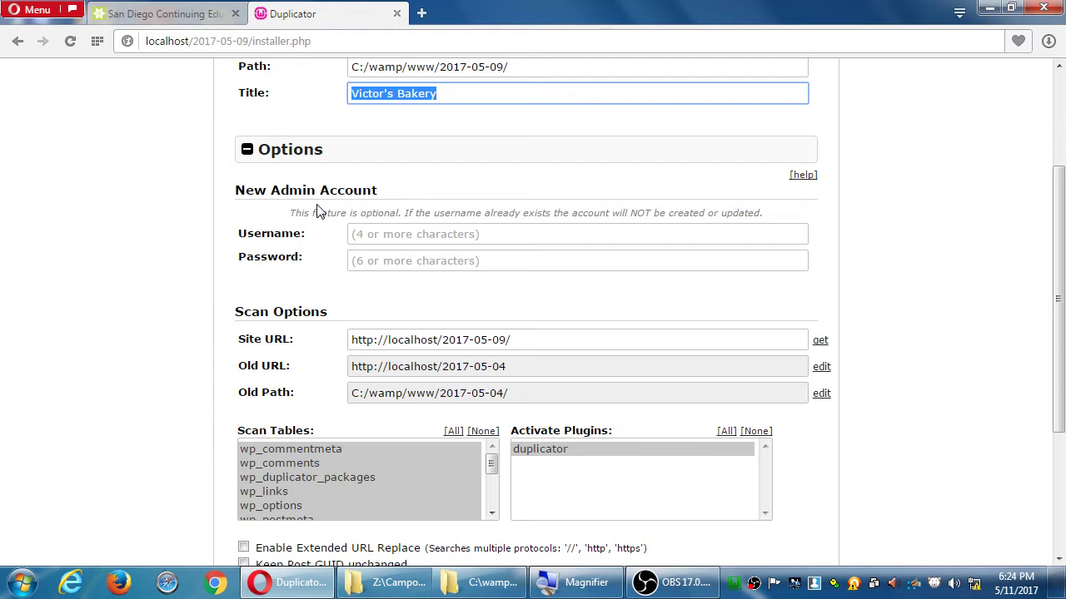
{"action": "left_click", "coordinate": [281, 161]}
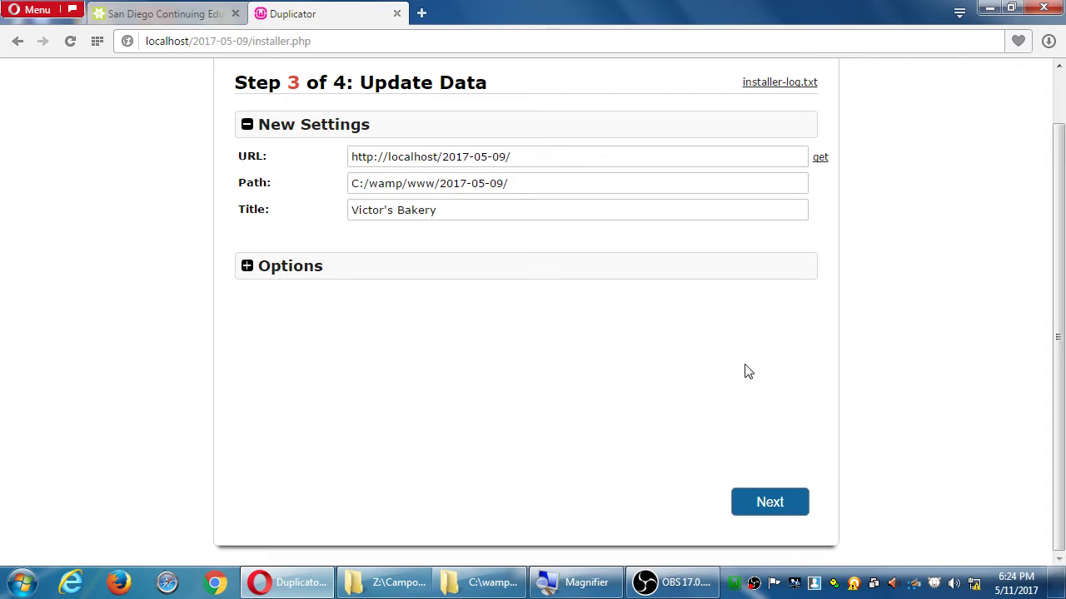
{"action": "left_click", "coordinate": [772, 503]}
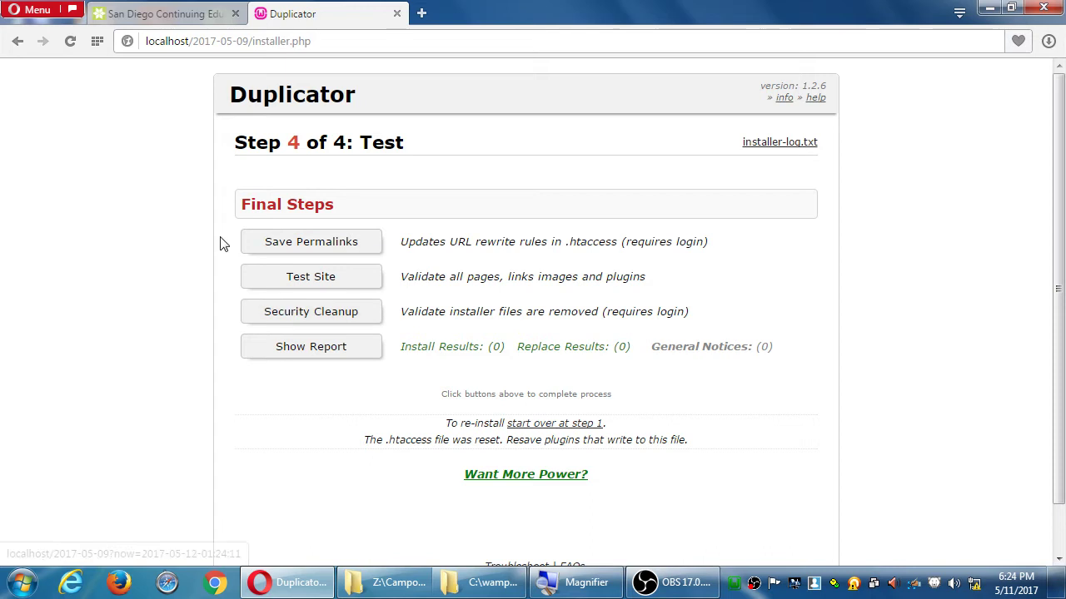
Save the permalinks, then copy campos-ecommerce-4archiving-wordpress.odt from Z: to the Desktop
{"action": "left_click", "coordinate": [310, 243]}
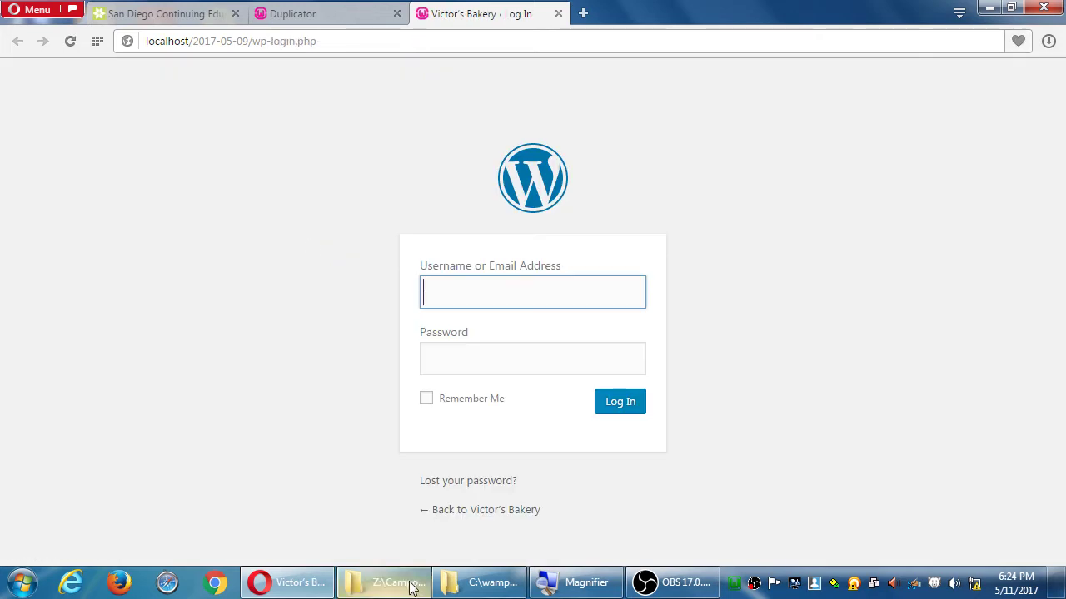
{"action": "left_click", "coordinate": [412, 580]}
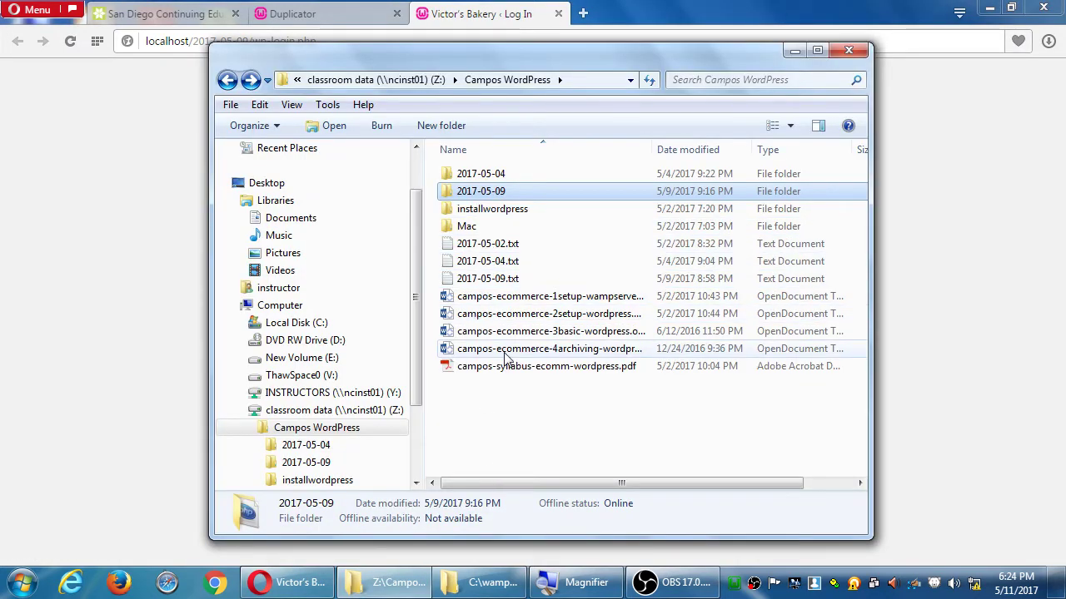
{"action": "scroll", "coordinate": [407, 166], "scroll_direction": "up", "scroll_amount": 2}
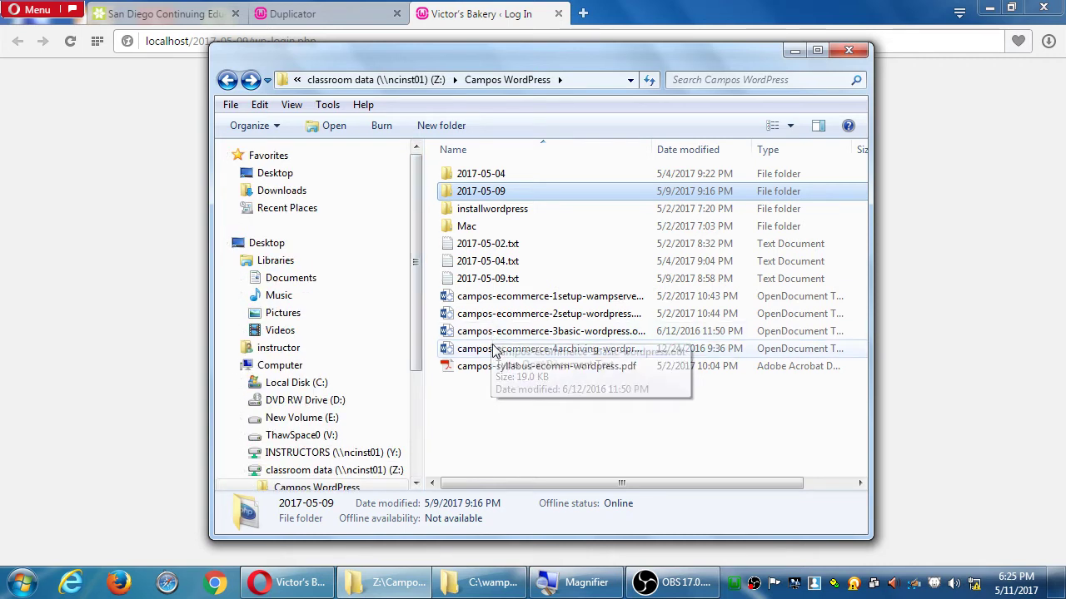
{"action": "left_click_drag", "start_coordinate": [493, 349], "coordinate": [278, 174]}
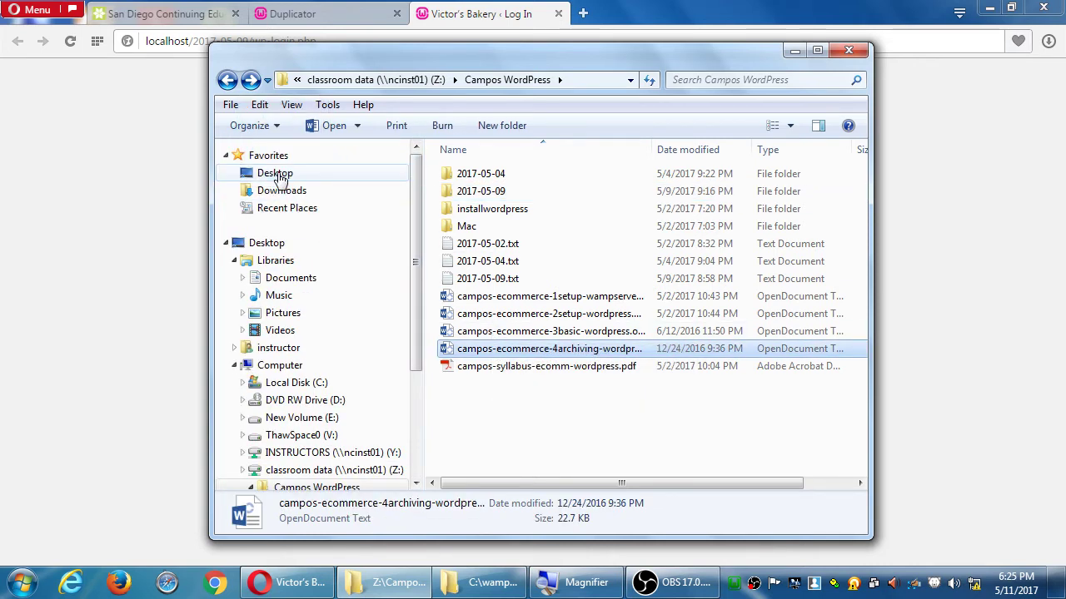
{"action": "left_click", "coordinate": [275, 173]}
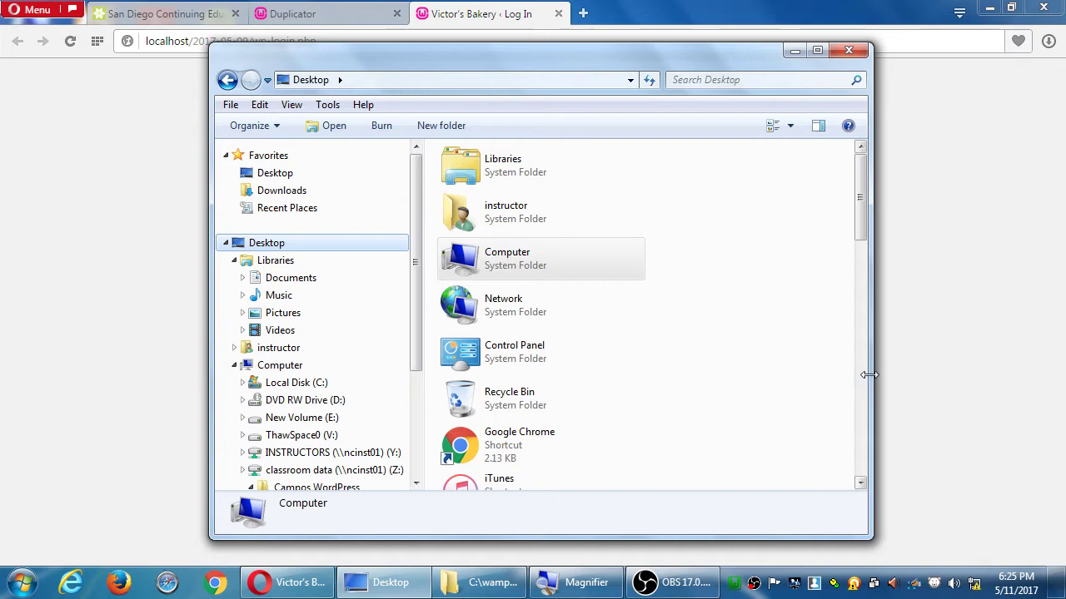
Open the copied handout in Word, then minimize Word to reveal the WordPress login page
{"action": "left_click_drag", "start_coordinate": [870, 374], "coordinate": [989, 366]}
{"action": "scroll", "coordinate": [979, 362], "scroll_direction": "down", "scroll_amount": 5}
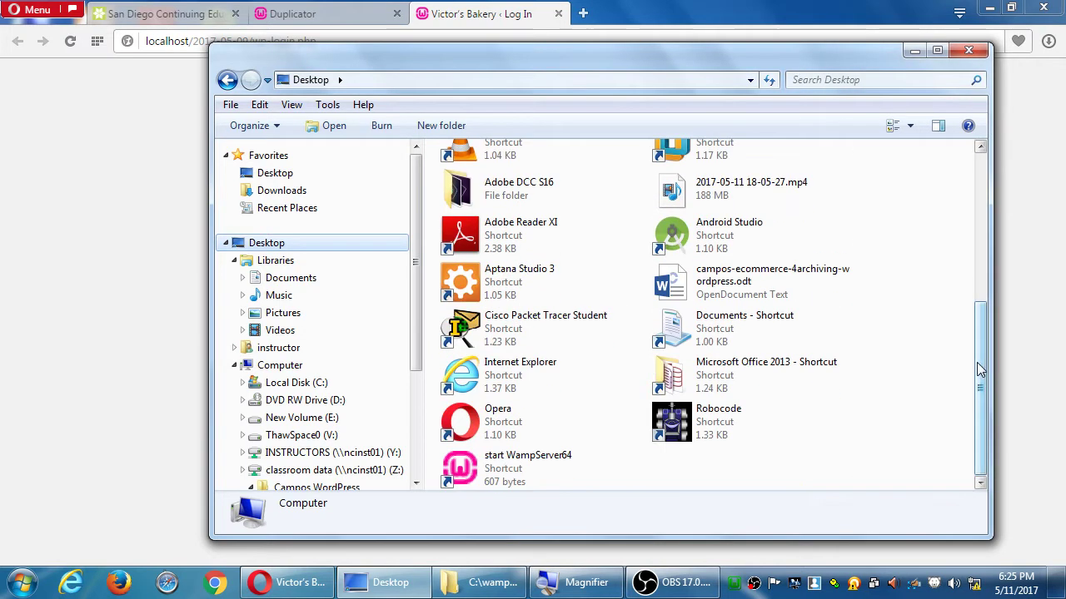
{"action": "left_click", "coordinate": [673, 282]}
{"action": "key", "text": "alt+Tab"}
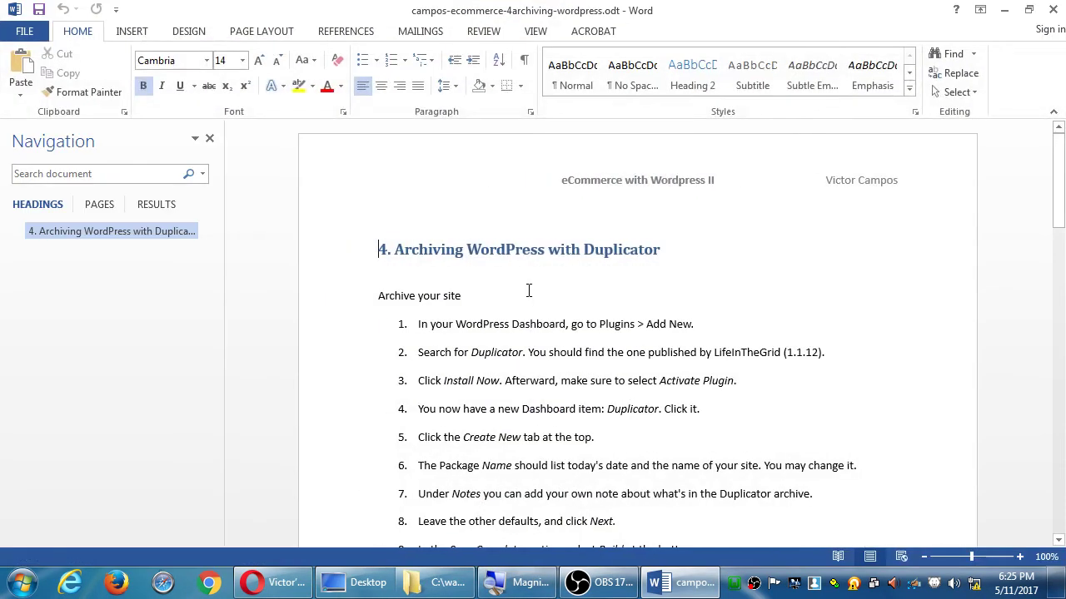
{"action": "left_click", "coordinate": [1005, 10]}
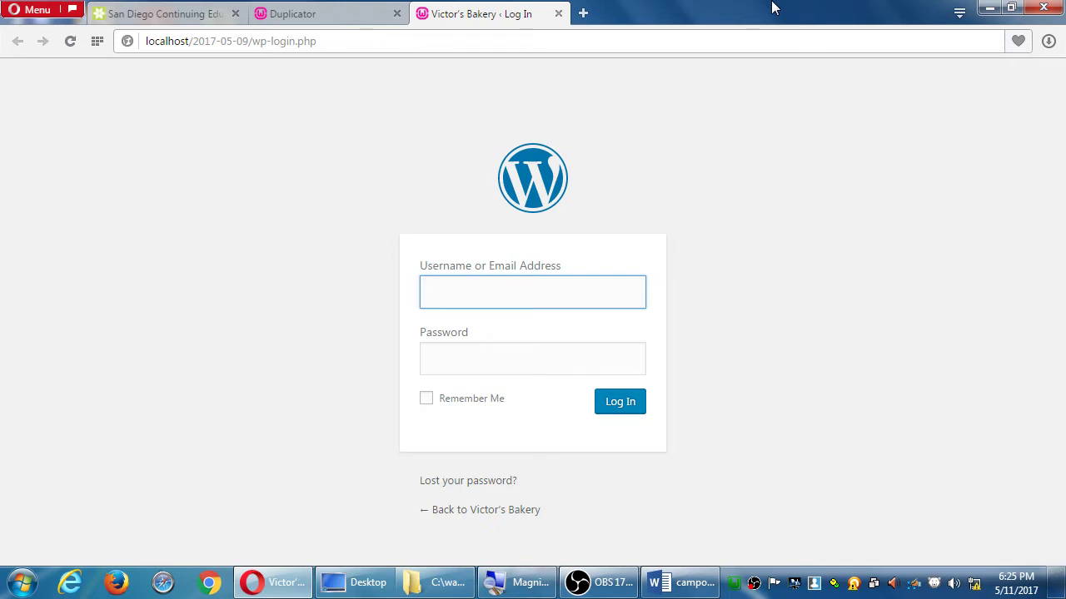
Log in to WordPress admin with username admin and the account password
{"action": "type", "text": "admin"}
{"action": "key", "text": "Tab"}
{"action": "type", "text": "*******"}
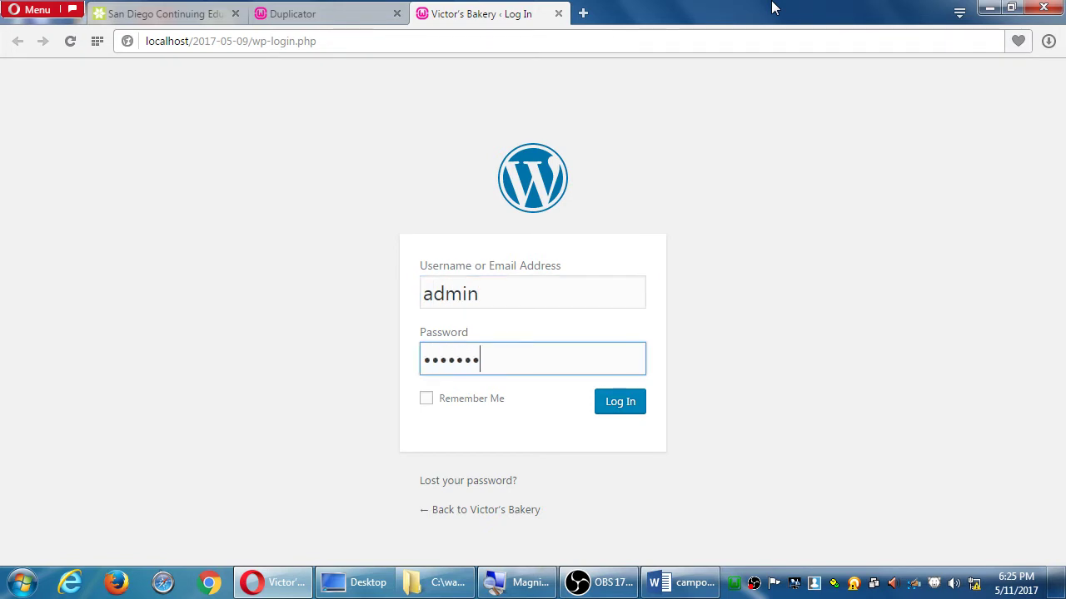
{"action": "type", "text": "*"}
{"action": "key", "text": "Return"}
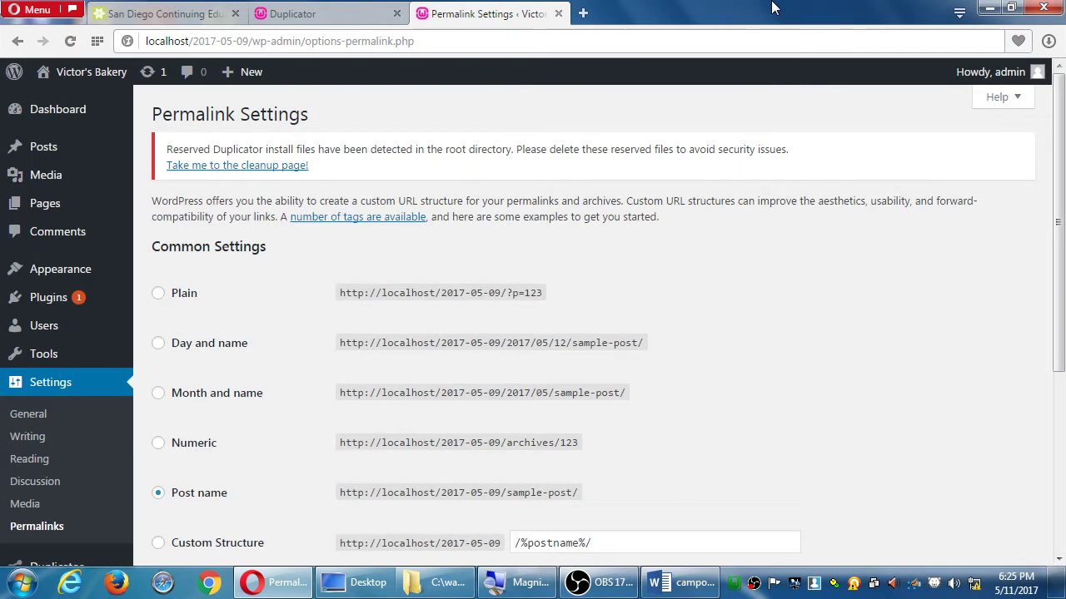
Save the Post name permalink structure and close the San Diego school tab
{"action": "scroll", "coordinate": [871, 262], "scroll_direction": "down", "scroll_amount": 1}
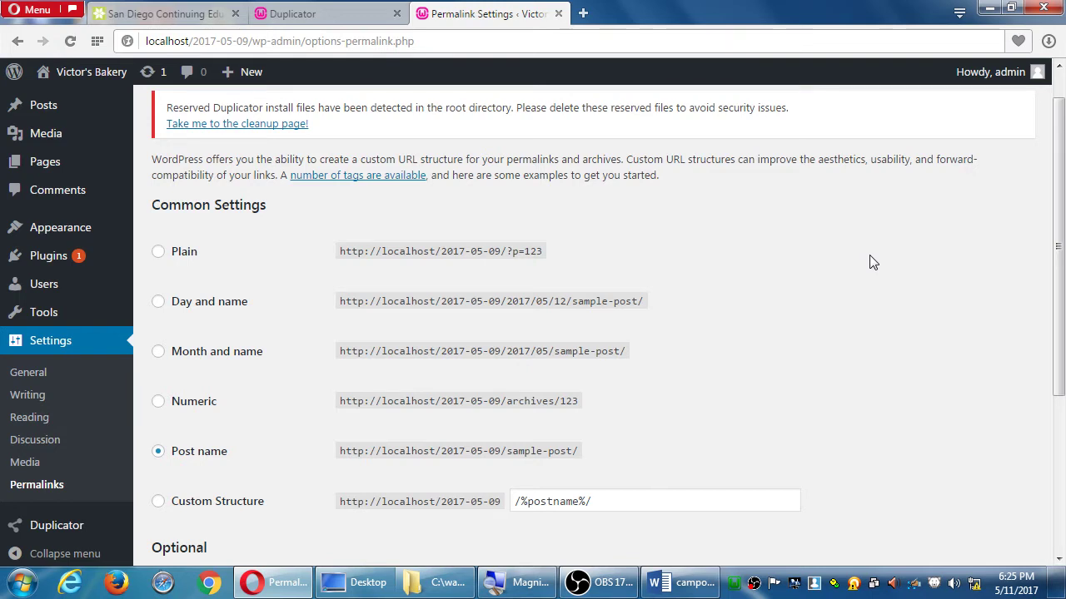
{"action": "scroll", "coordinate": [873, 263], "scroll_direction": "down", "scroll_amount": 3}
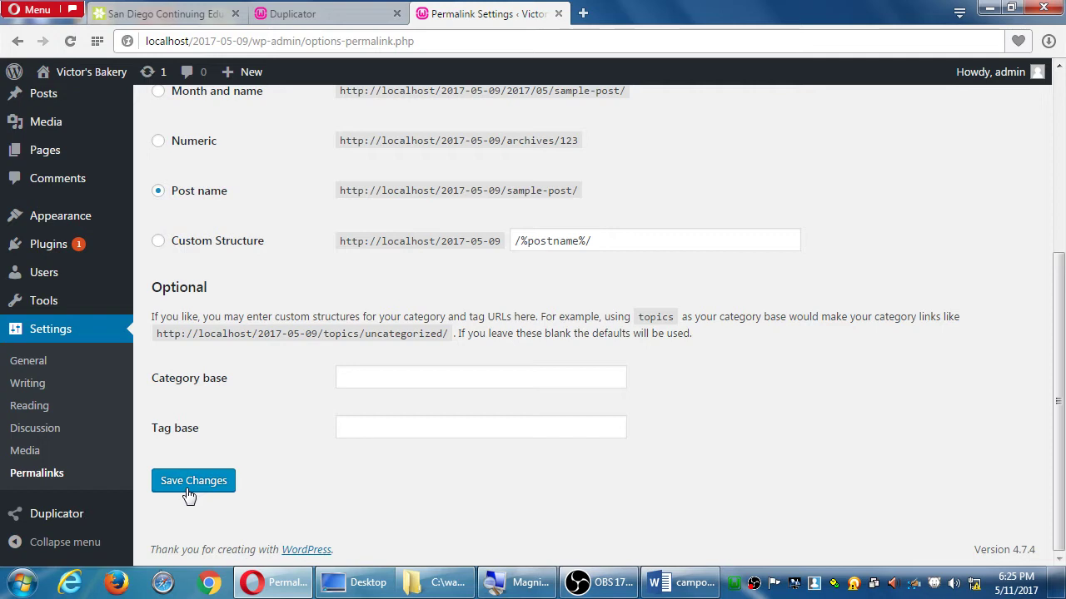
{"action": "left_click", "coordinate": [189, 495]}
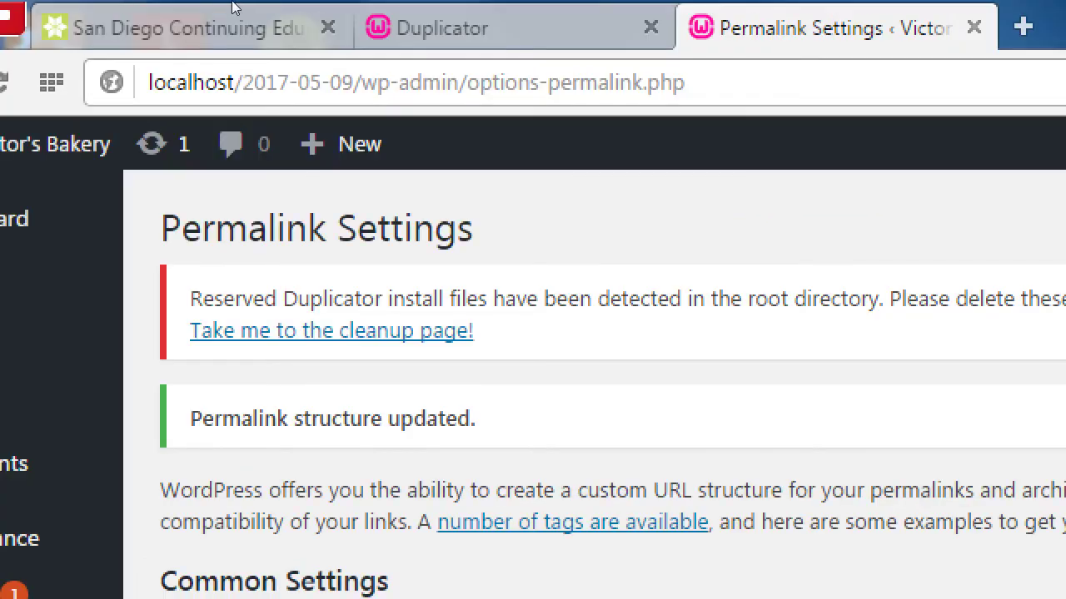
{"action": "middle_click", "coordinate": [239, 18]}
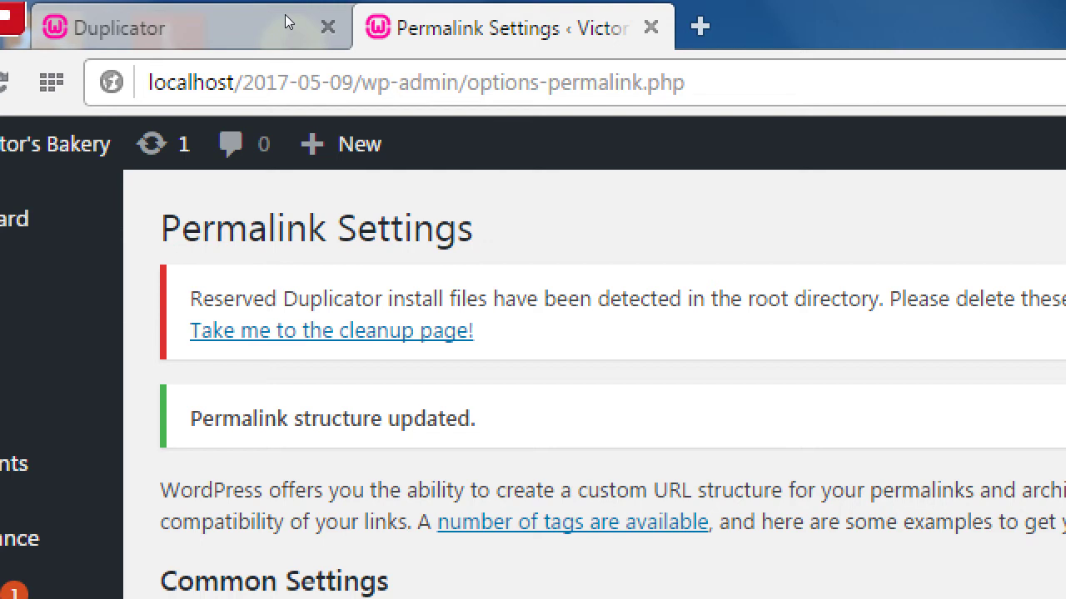
Close the Permalink tab, run Security Cleanup from installer Step 4, and accept the redirect
{"action": "key", "text": "ctrl+w"}
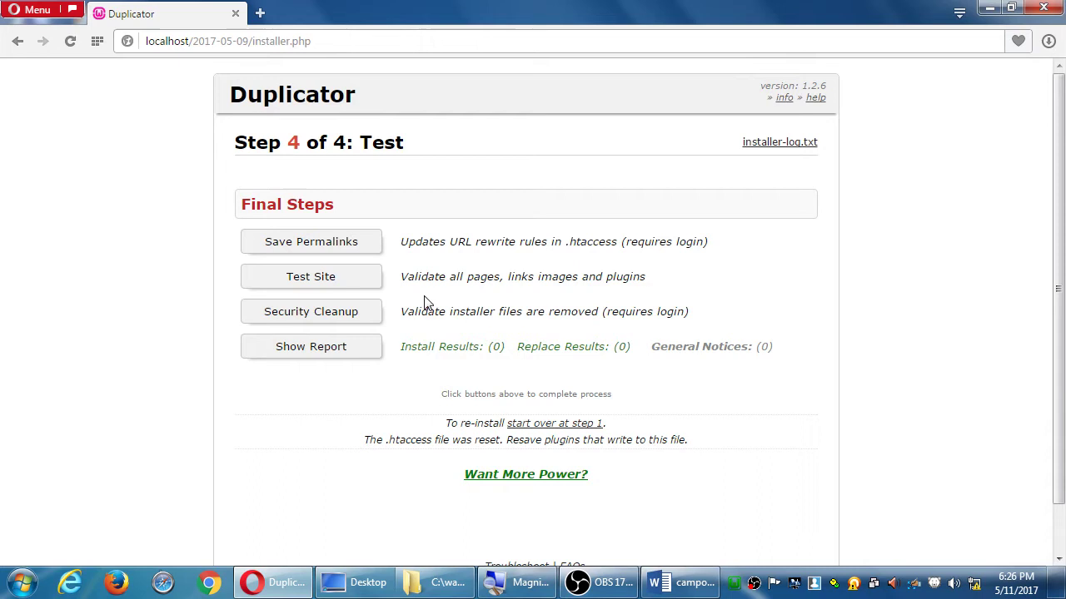
{"action": "left_click", "coordinate": [546, 530]}
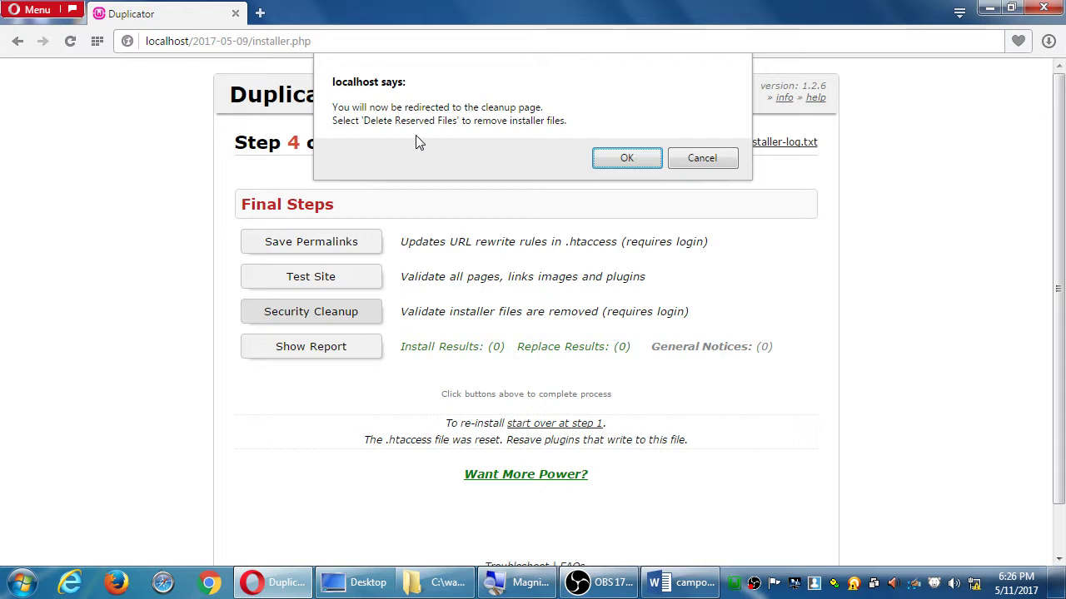
{"action": "left_click", "coordinate": [616, 159]}
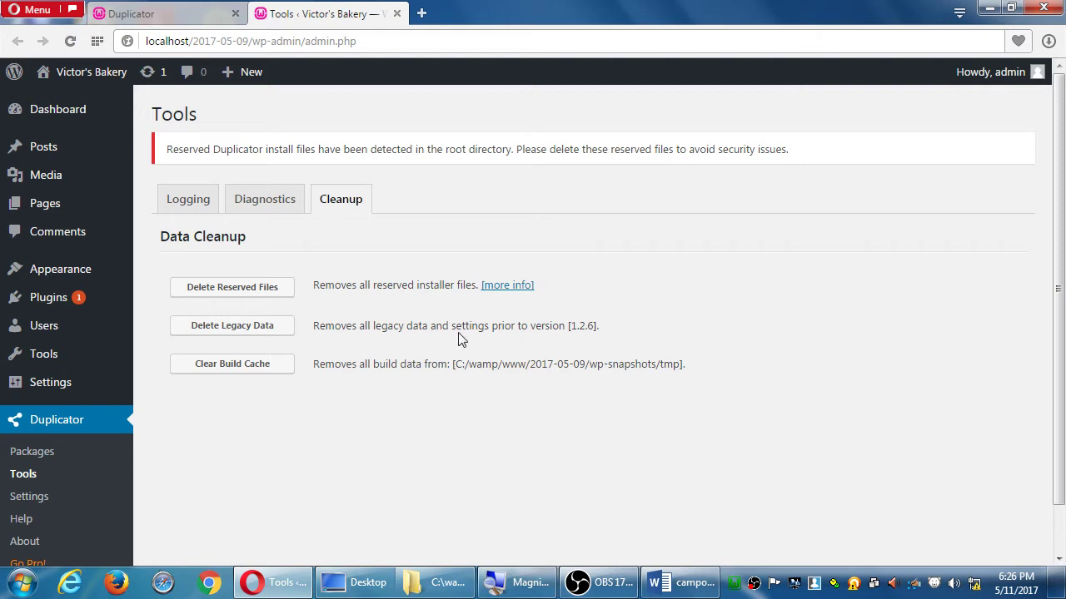
Delete the reserved installer files from Duplicator > Tools > Cleanup
{"action": "left_click", "coordinate": [240, 288]}
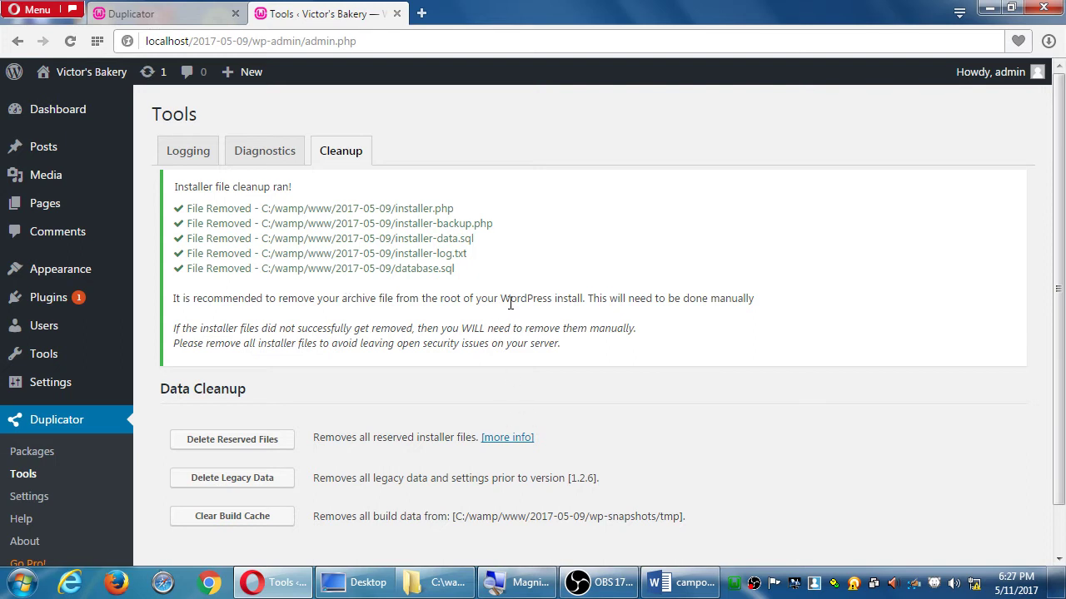
Read the handout's 'Resurrect your site' steps in Word, highlighting step 6, then minimize Word
{"action": "left_click", "coordinate": [681, 583]}
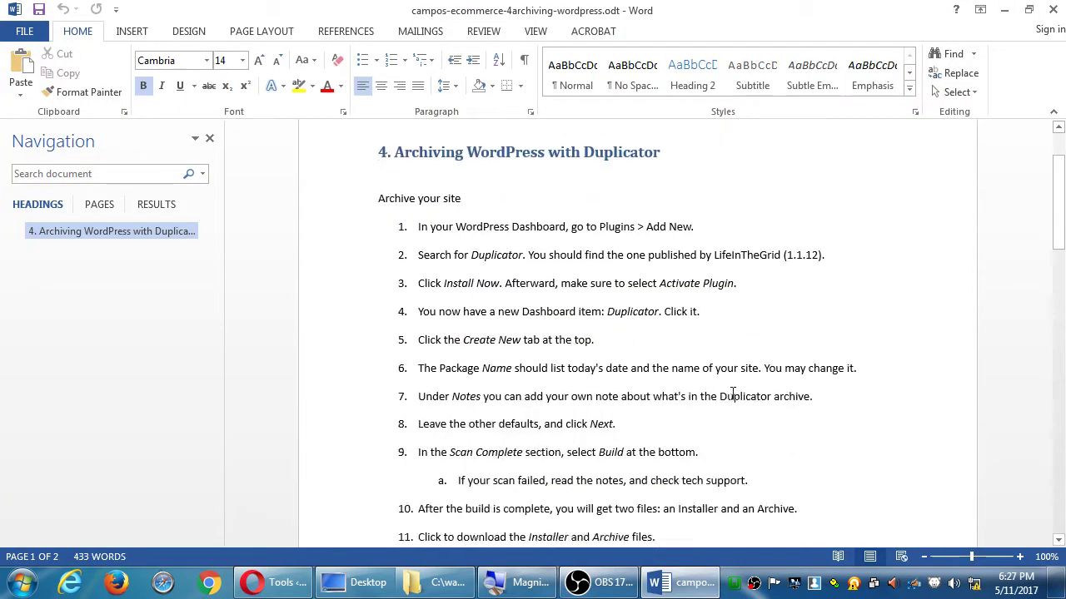
{"action": "scroll", "coordinate": [733, 396], "scroll_direction": "down", "scroll_amount": 8}
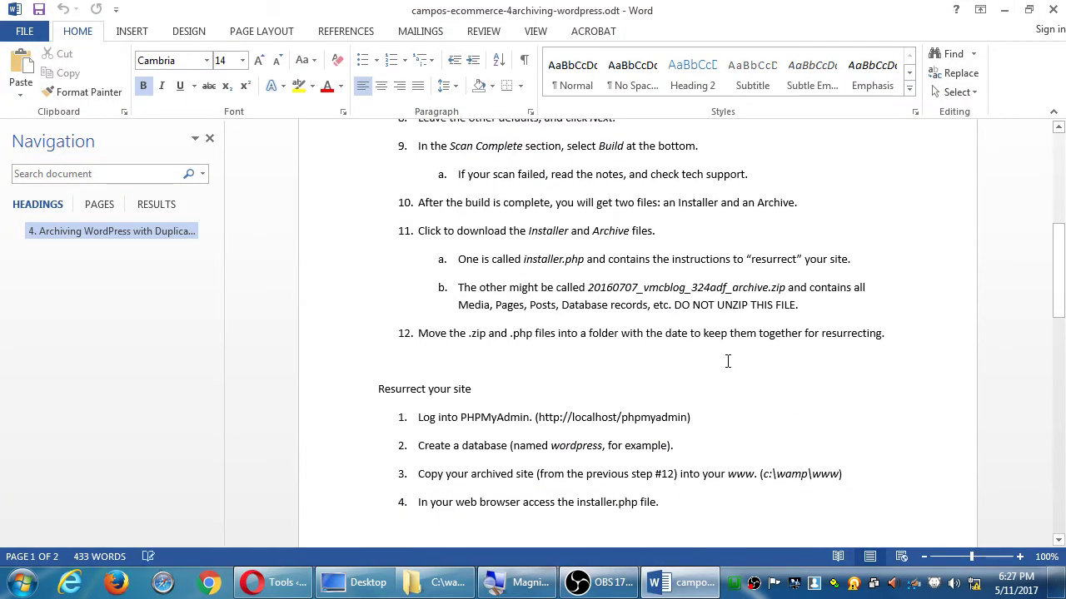
{"action": "key", "text": "Page_Down"}
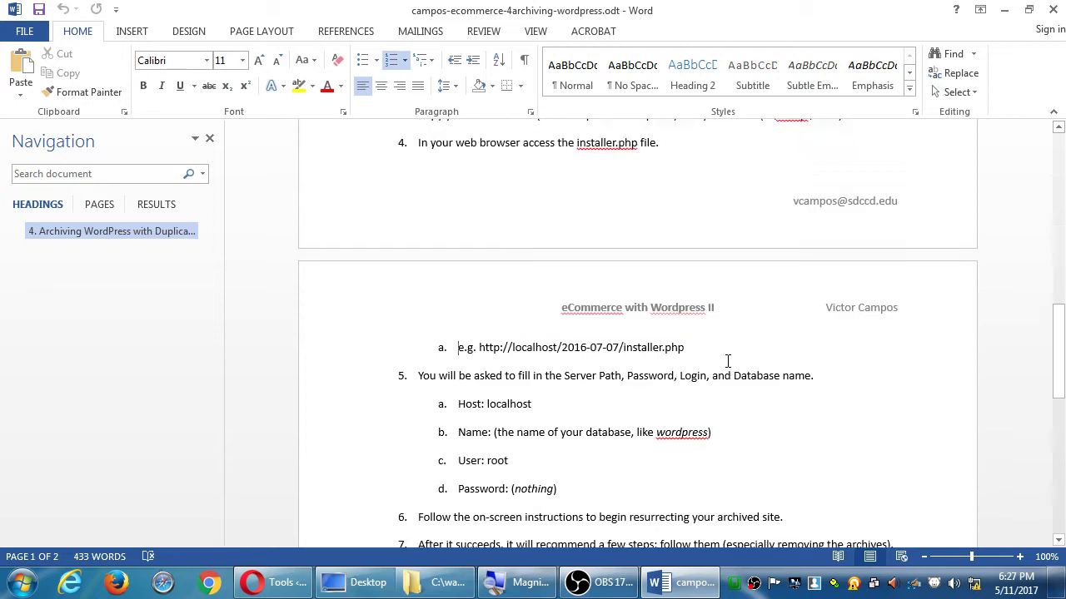
{"action": "scroll", "coordinate": [727, 361], "scroll_direction": "down", "scroll_amount": 1}
{"action": "scroll", "coordinate": [728, 360], "scroll_direction": "down", "scroll_amount": 3}
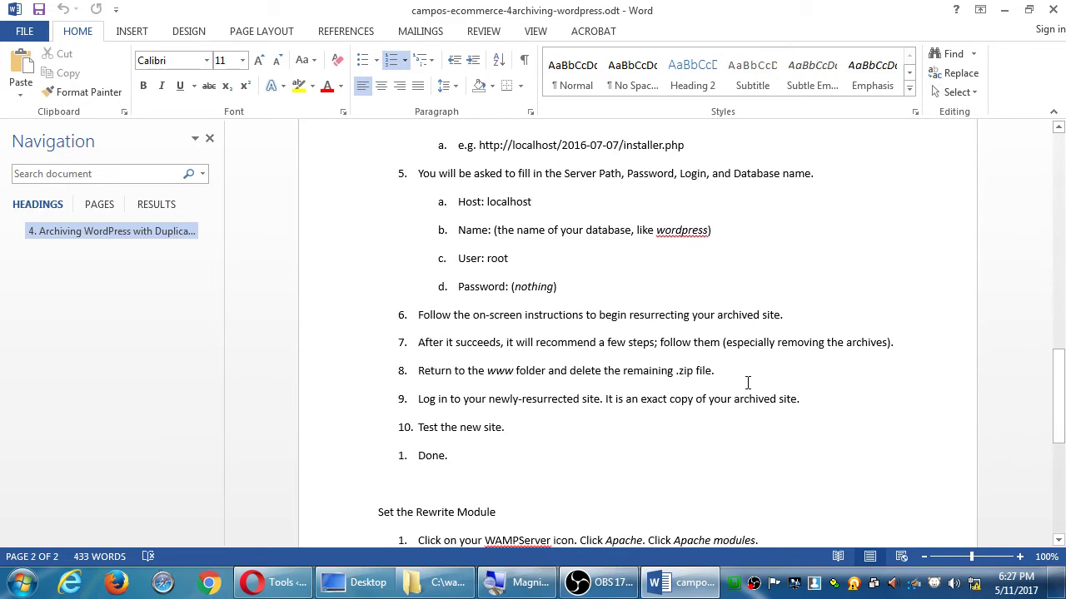
{"action": "left_click_drag", "start_coordinate": [548, 371], "coordinate": [750, 361]}
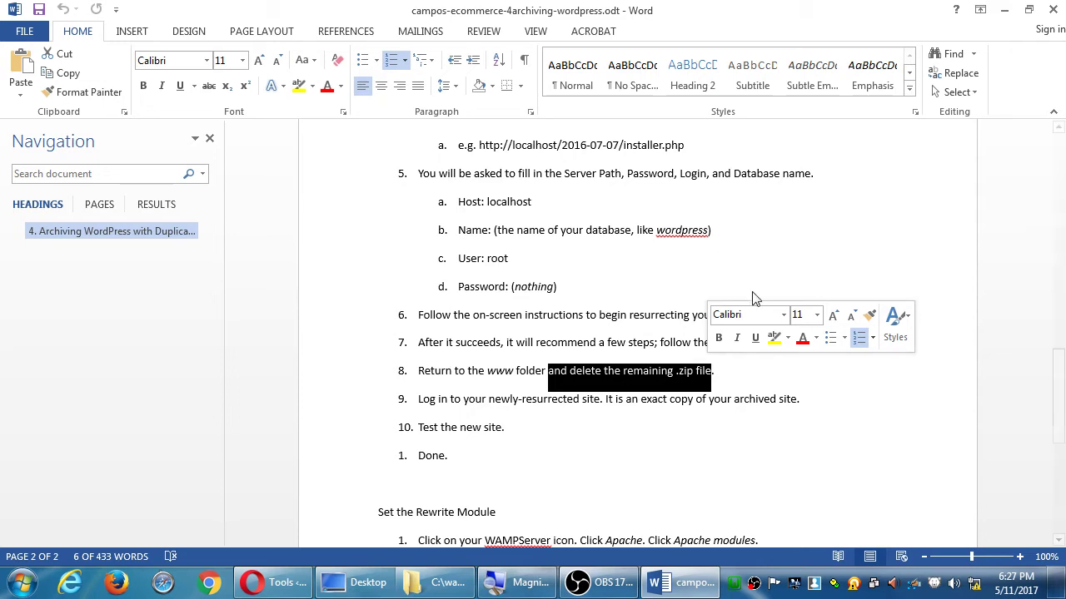
{"action": "left_click_drag", "start_coordinate": [446, 318], "coordinate": [623, 326]}
{"action": "left_click", "coordinate": [624, 321]}
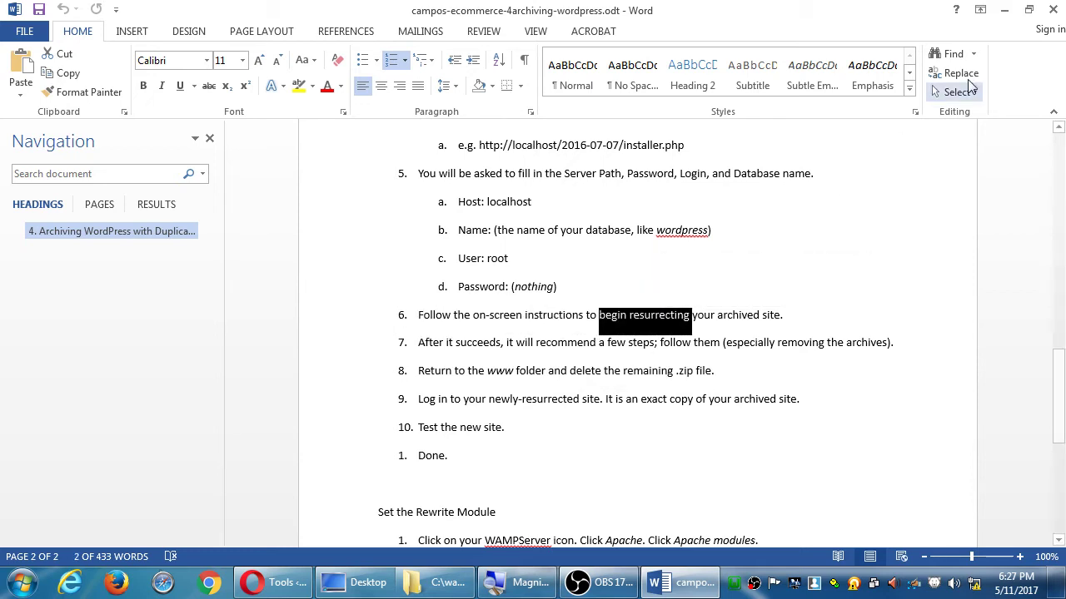
{"action": "left_click", "coordinate": [1004, 9]}
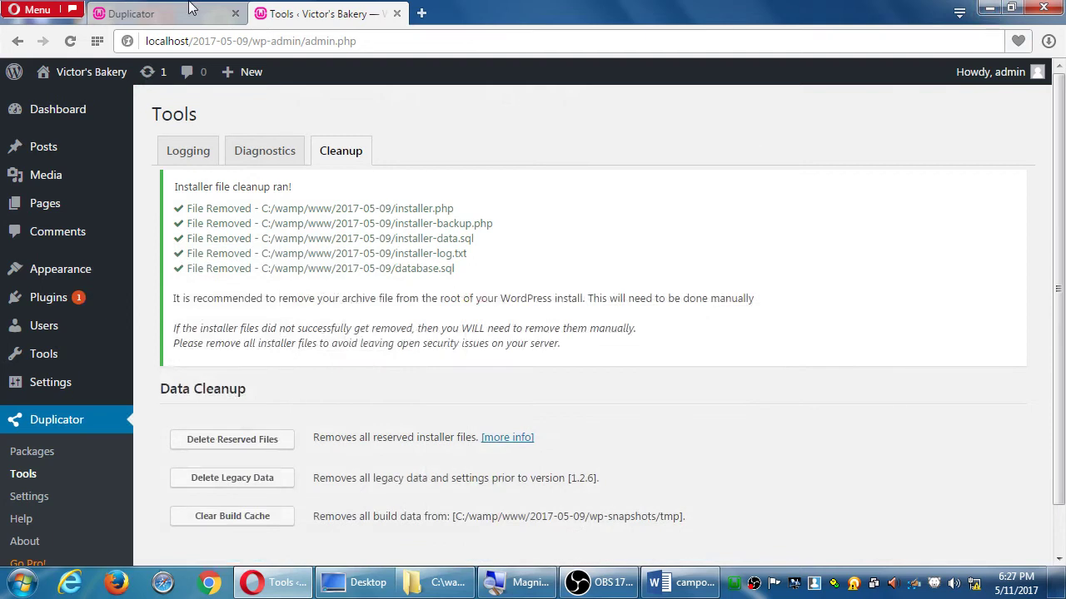
Review installer Step 4 and the Duplicator cleanup results, then return to the Word handout
{"action": "left_click", "coordinate": [176, 14]}
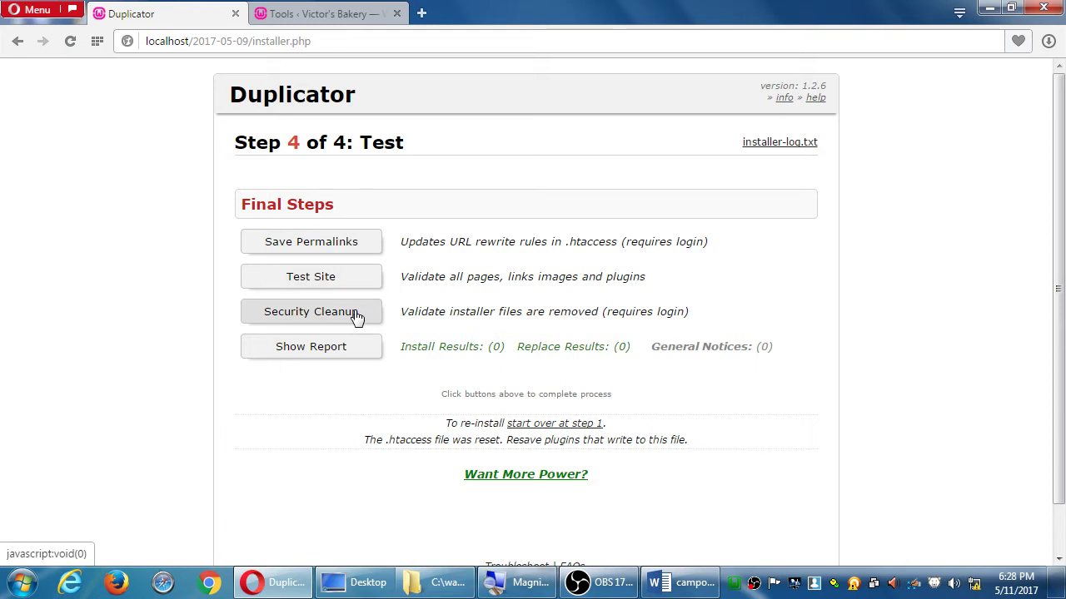
{"action": "left_click", "coordinate": [317, 15]}
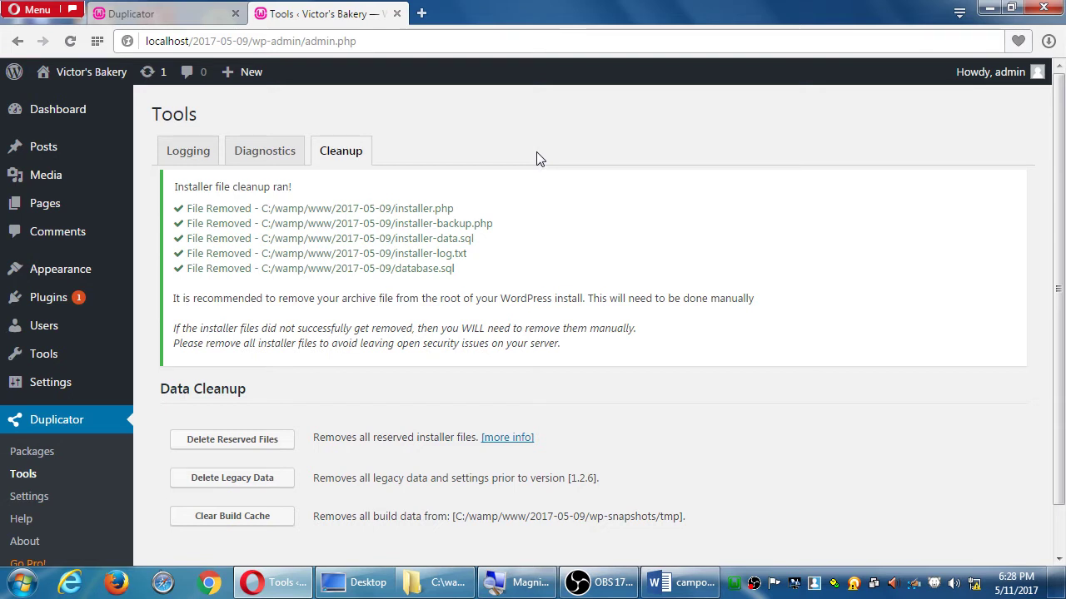
{"action": "left_click", "coordinate": [681, 583]}
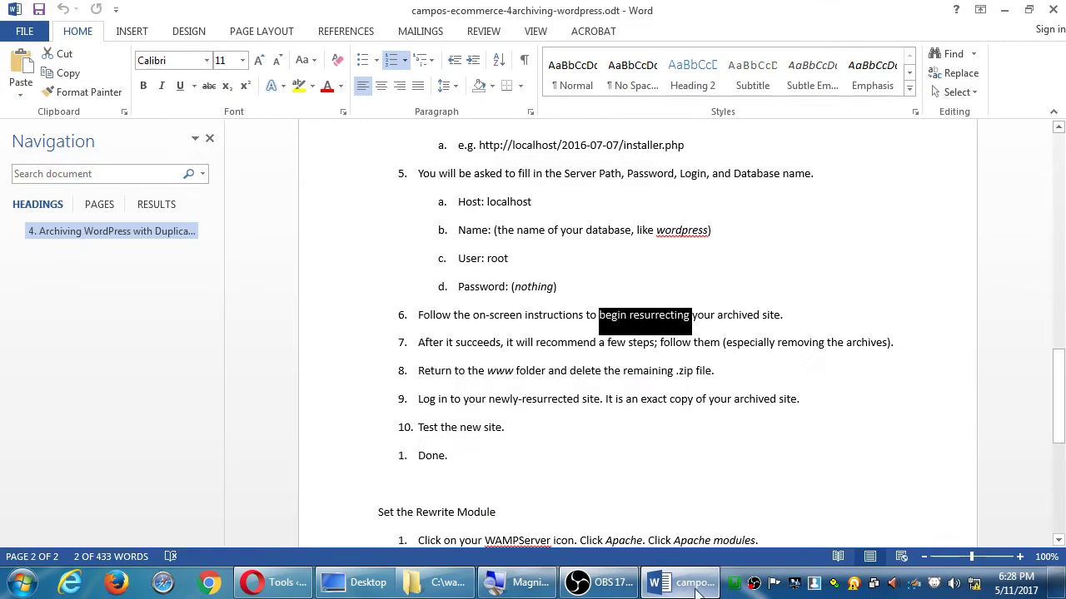
Delete the 20170510_victorsbakery archive zip from C:\wamp\www\2017-05-09 to the Recycle Bin
{"action": "left_click_drag", "start_coordinate": [487, 372], "coordinate": [566, 375]}
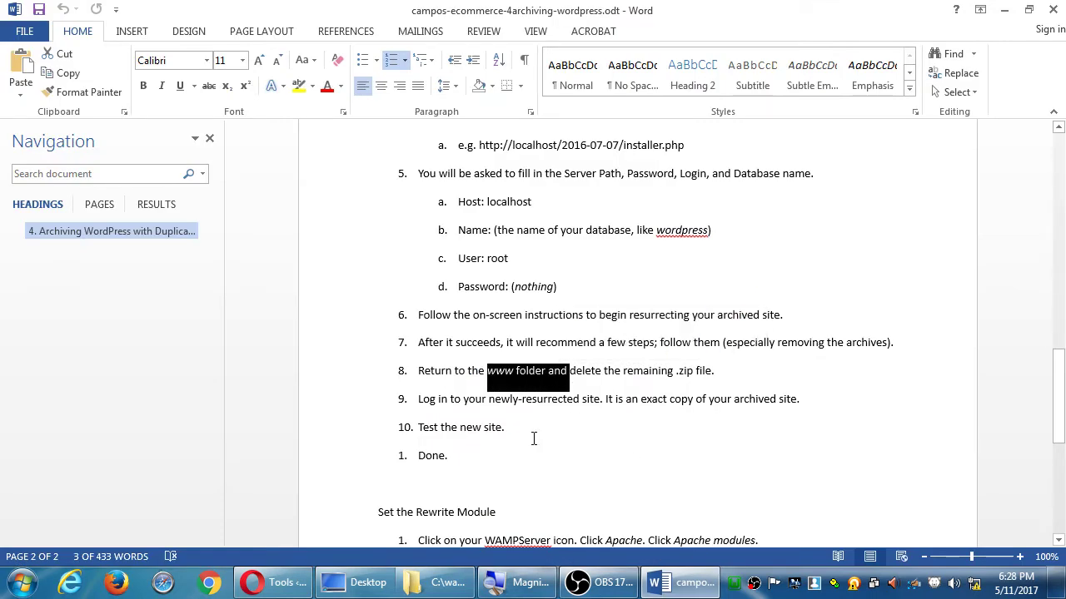
{"action": "left_click", "coordinate": [441, 583]}
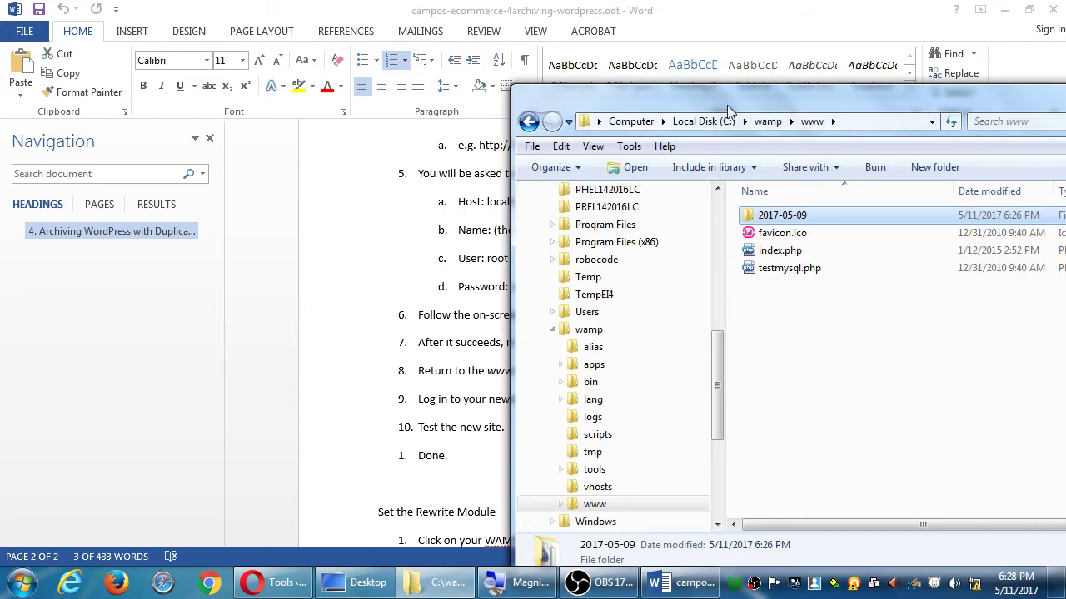
{"action": "left_click_drag", "start_coordinate": [727, 105], "coordinate": [607, 64]}
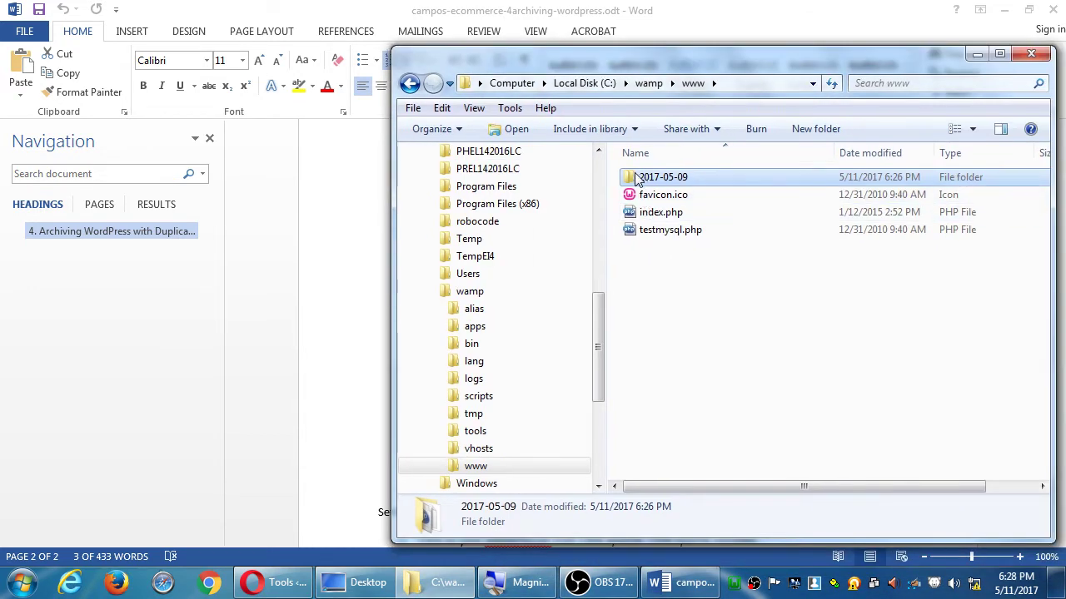
{"action": "mouse_move", "coordinate": [637, 181]}
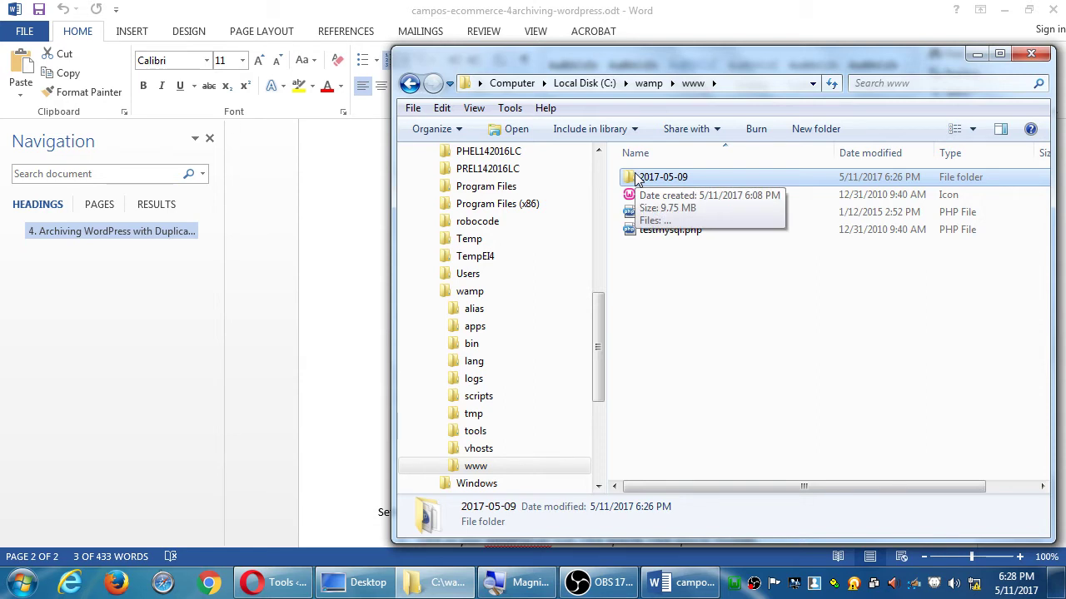
{"action": "double_click", "coordinate": [637, 179]}
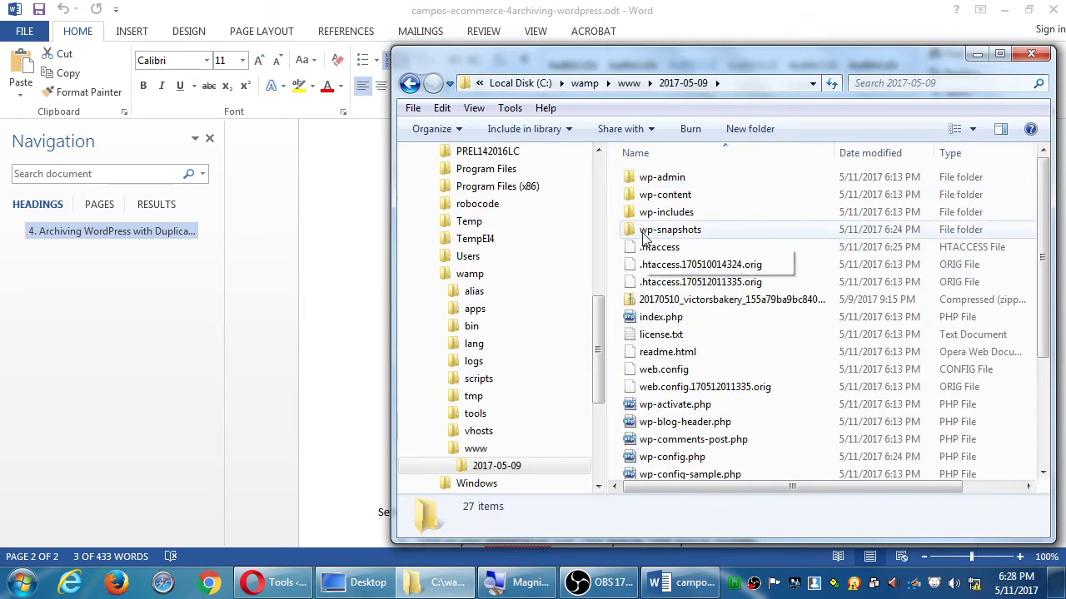
{"action": "left_click", "coordinate": [637, 301]}
{"action": "mouse_move", "coordinate": [630, 305]}
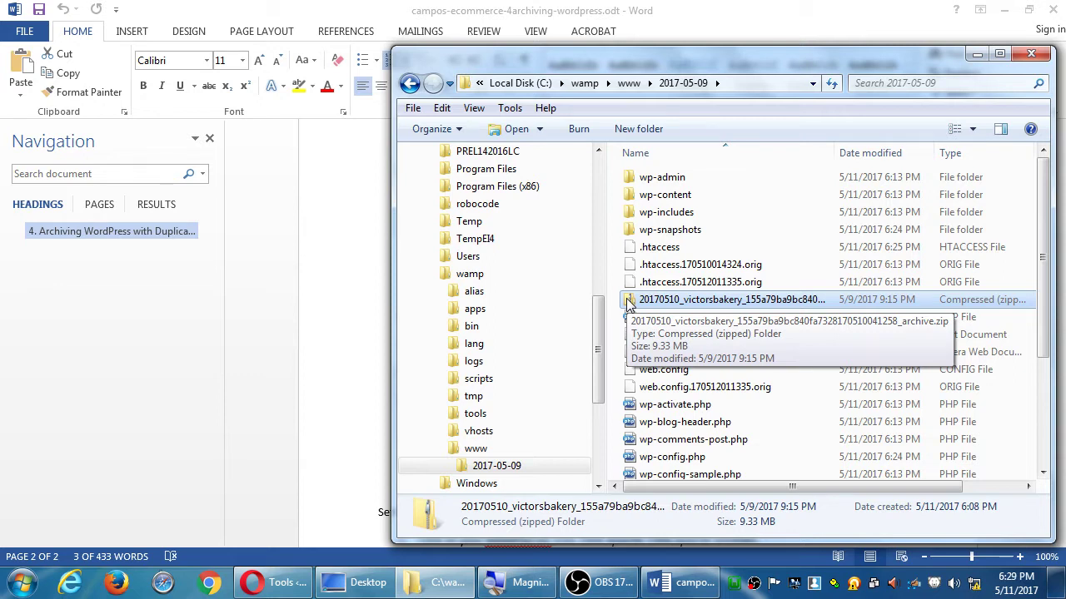
{"action": "key", "text": "Delete"}
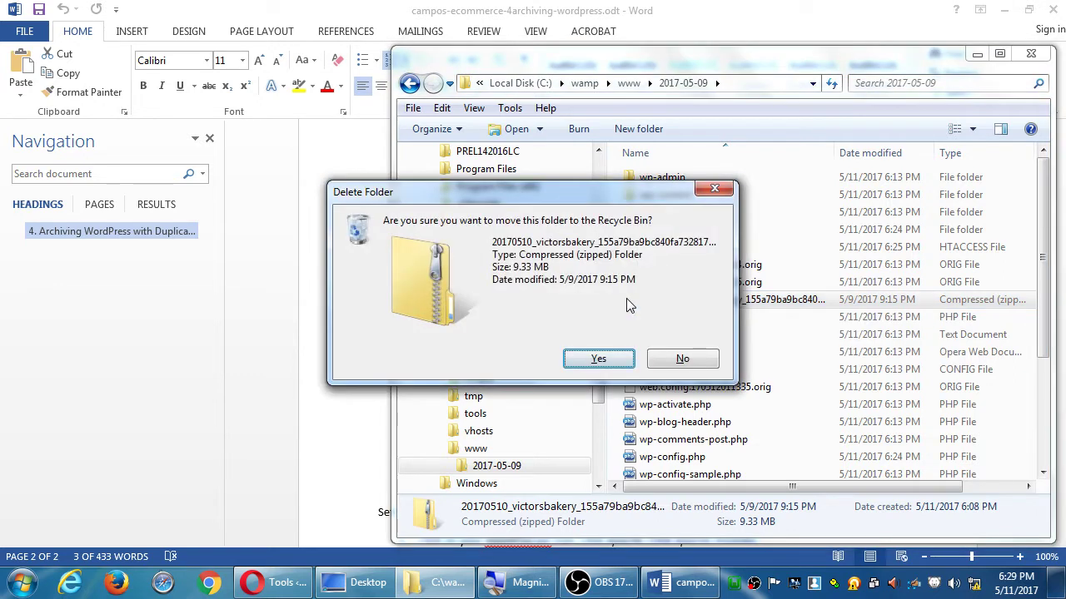
{"action": "key", "text": "Return"}
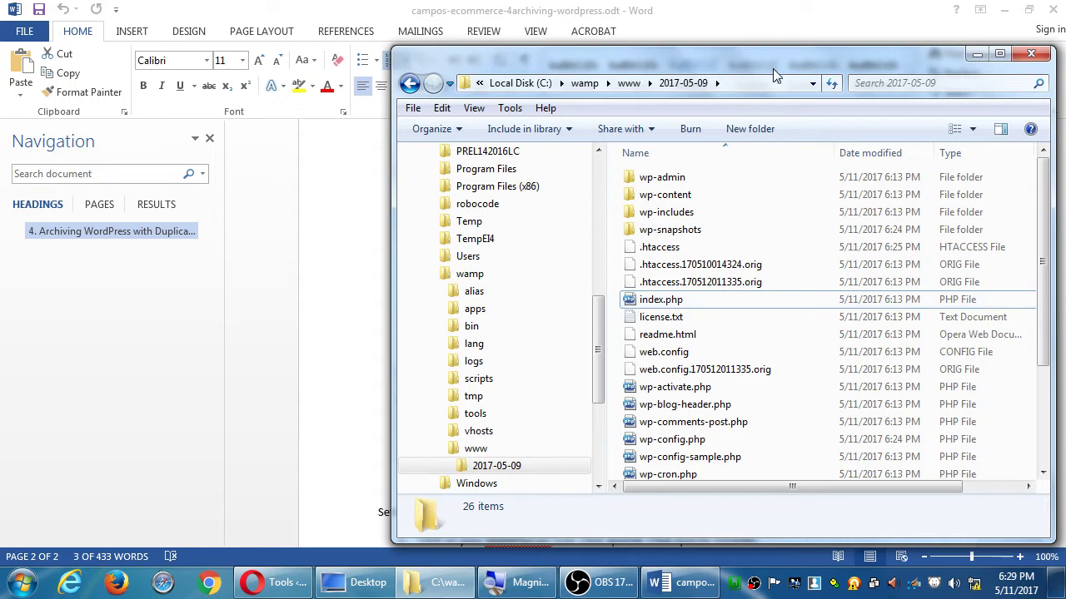
Reread the handout's step 8 on deleting the .zip from www, then return to Explorer
{"action": "left_click_drag", "start_coordinate": [766, 59], "coordinate": [728, 50]}
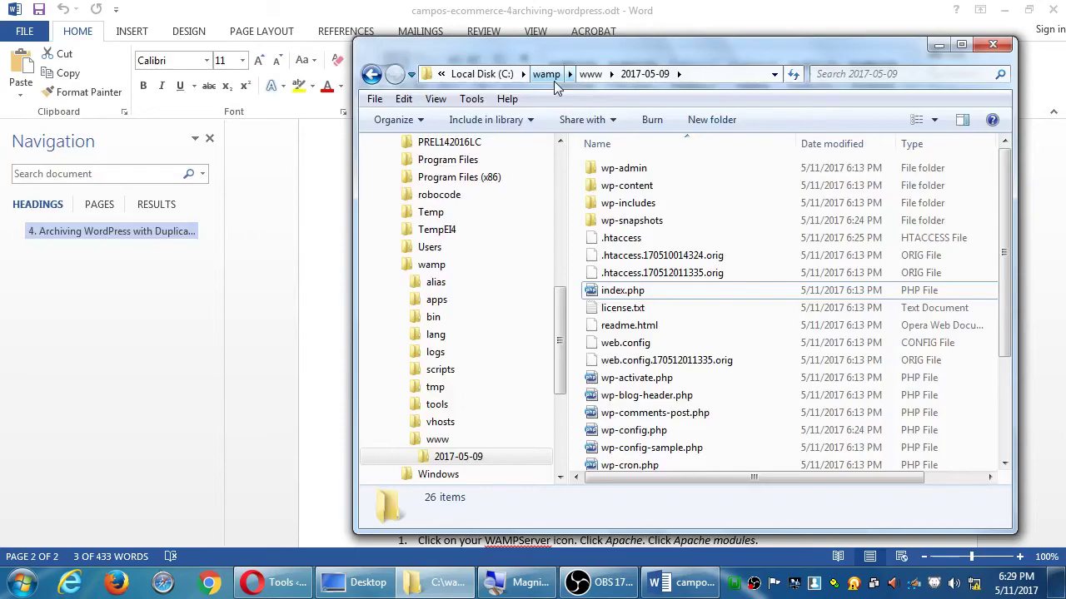
{"action": "key", "text": "alt+Tab"}
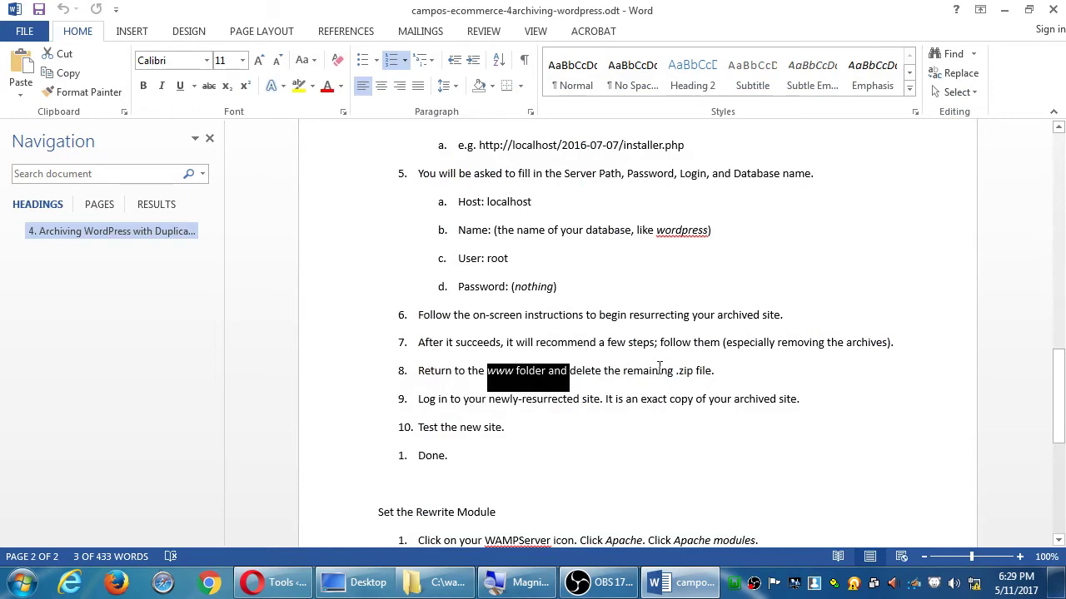
{"action": "left_click", "coordinate": [658, 370]}
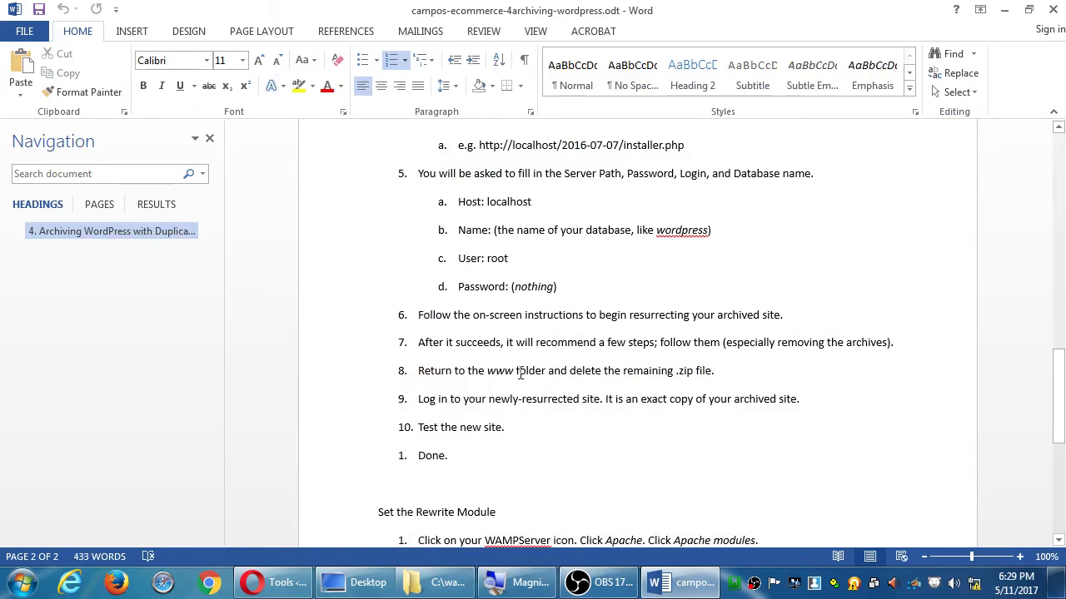
{"action": "left_click_drag", "start_coordinate": [509, 373], "coordinate": [623, 372]}
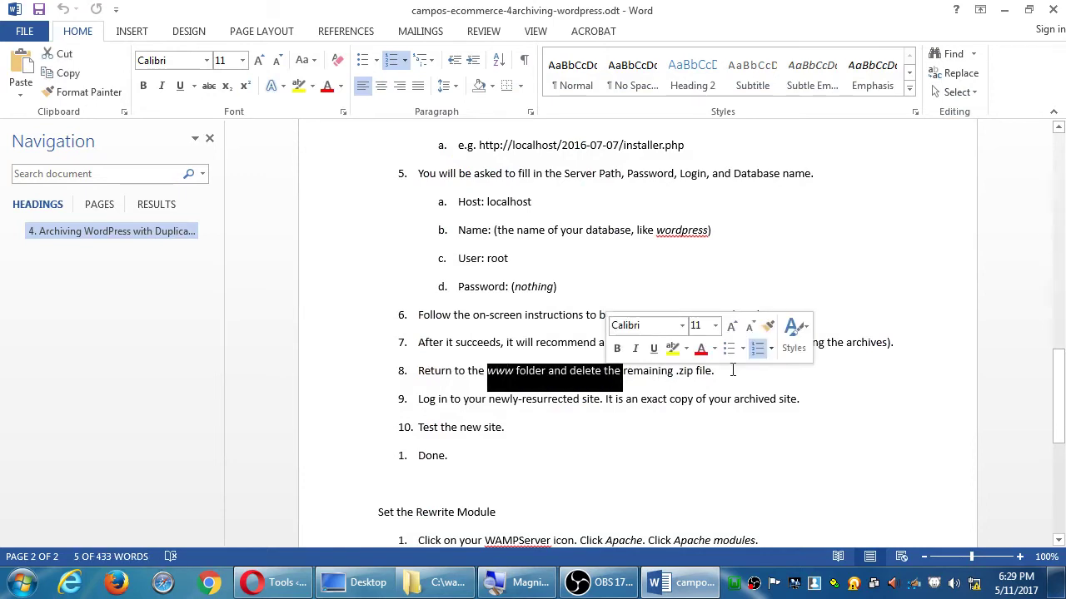
{"action": "left_click", "coordinate": [999, 10]}
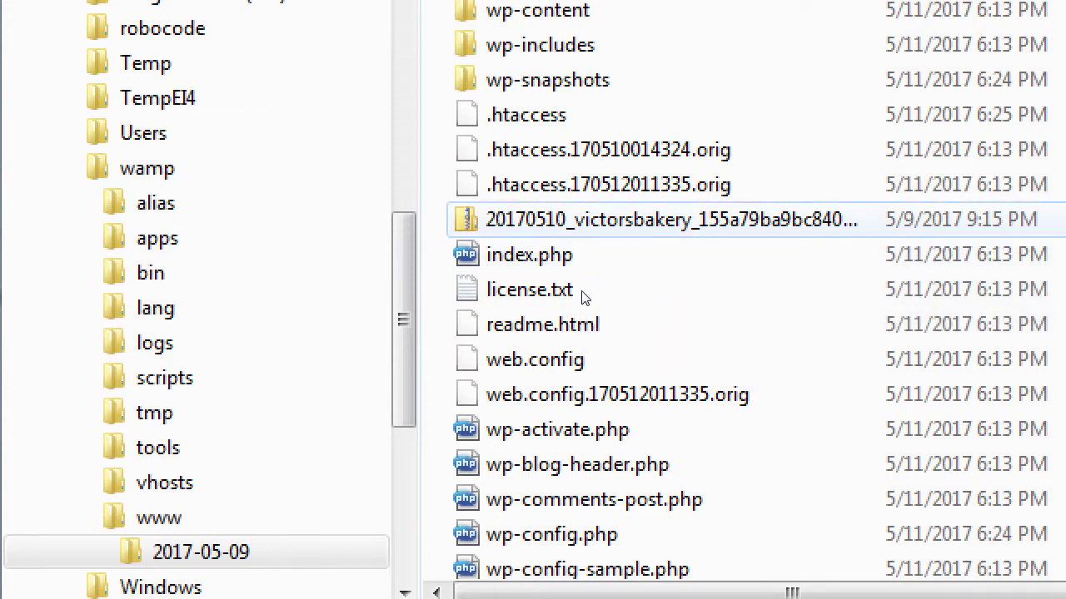
Select the 9.33 MB victorsbakery zip in 2017-05-09 and confirm moving it to the Recycle Bin
{"action": "left_click", "coordinate": [600, 219]}
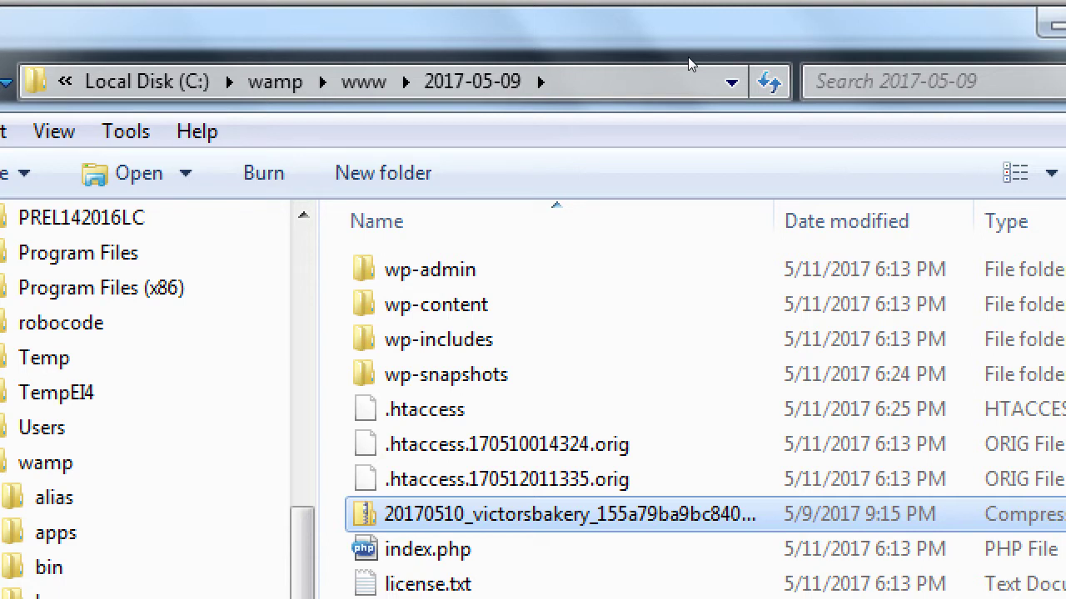
{"action": "key", "text": "Delete"}
{"action": "key", "text": "Return"}
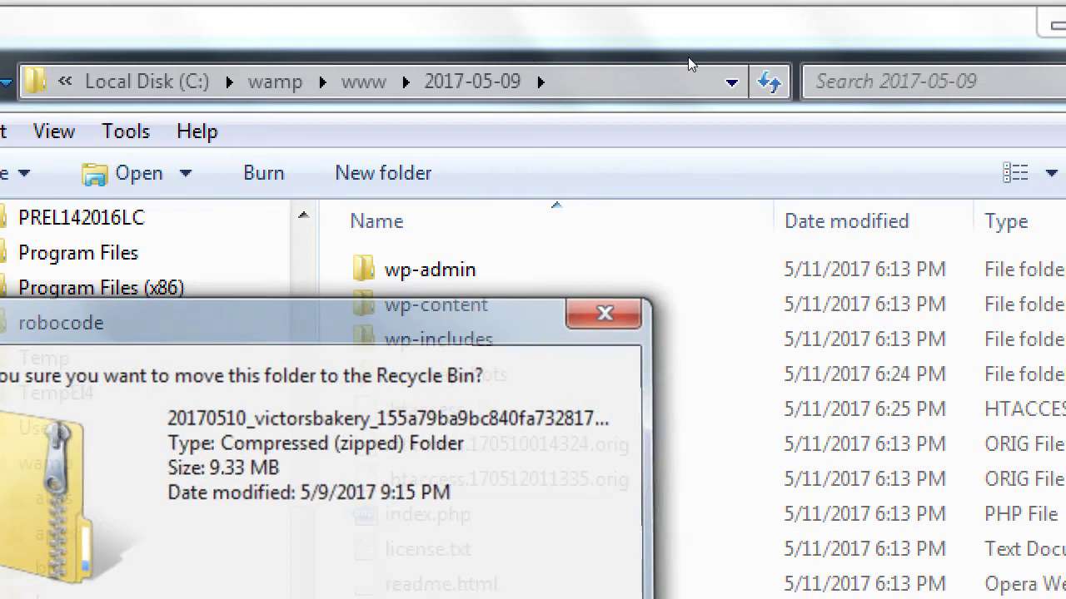
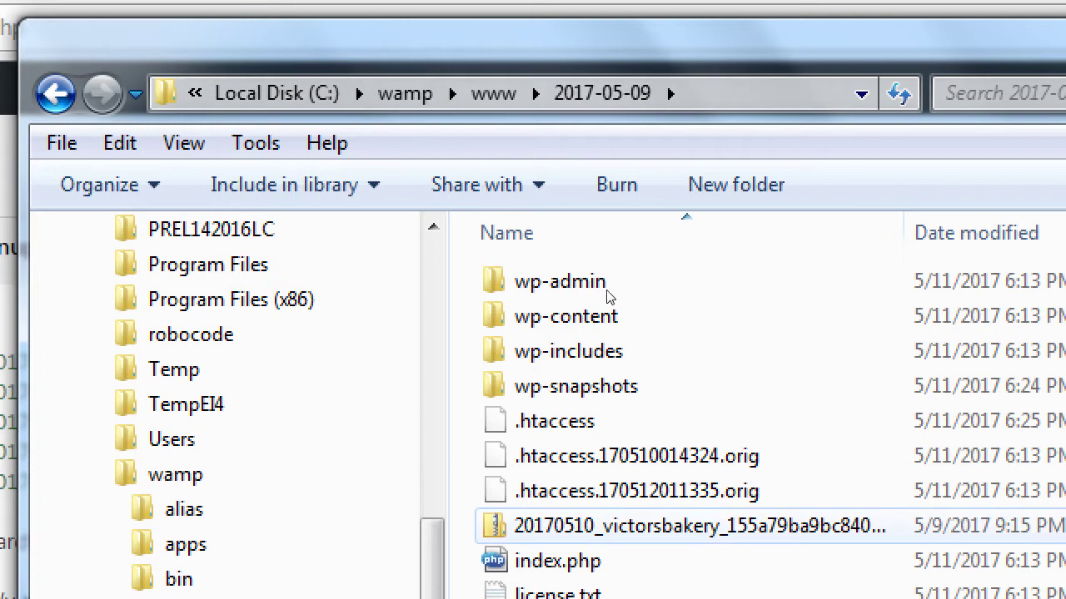
Delete the 20170510_victorsbakery zip from C:\wamp\www\2017-05-09, then return to the Word notes
{"action": "key", "text": "2"}
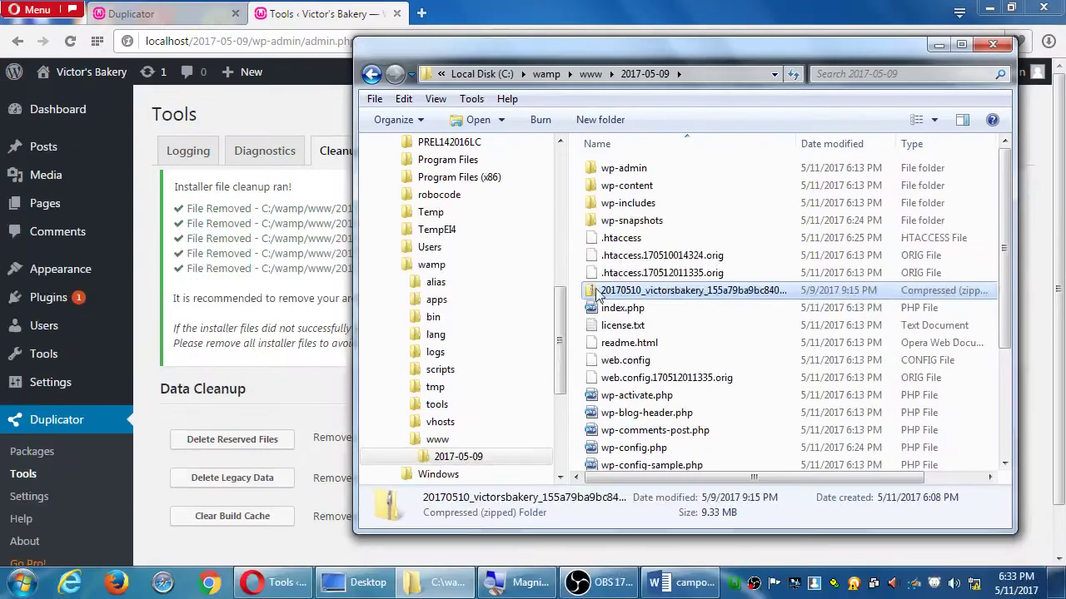
{"action": "key", "text": "Delete"}
{"action": "key", "text": "Return"}
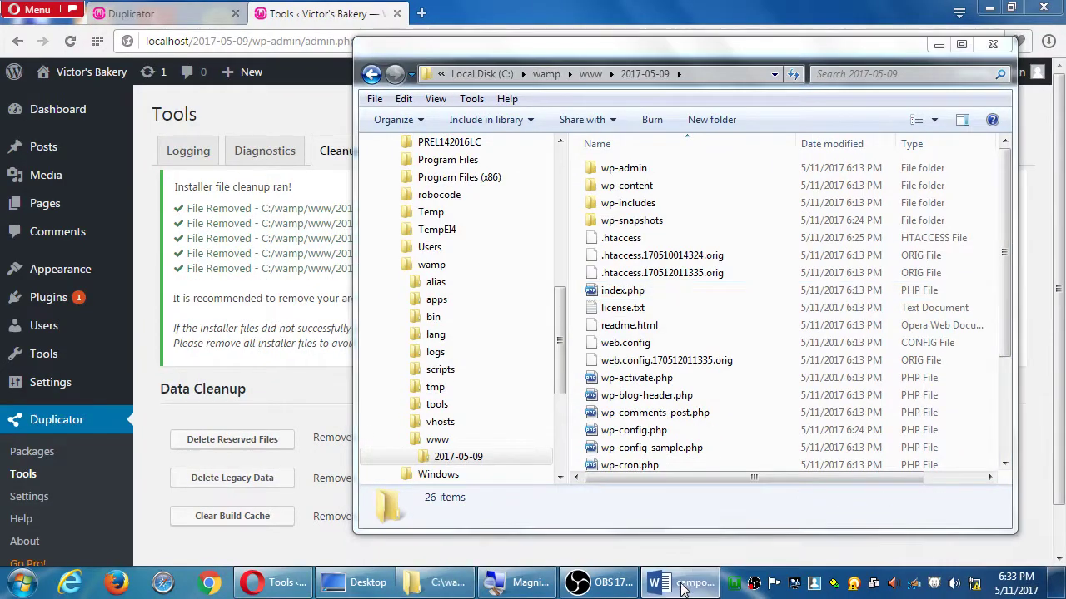
{"action": "left_click", "coordinate": [684, 582]}
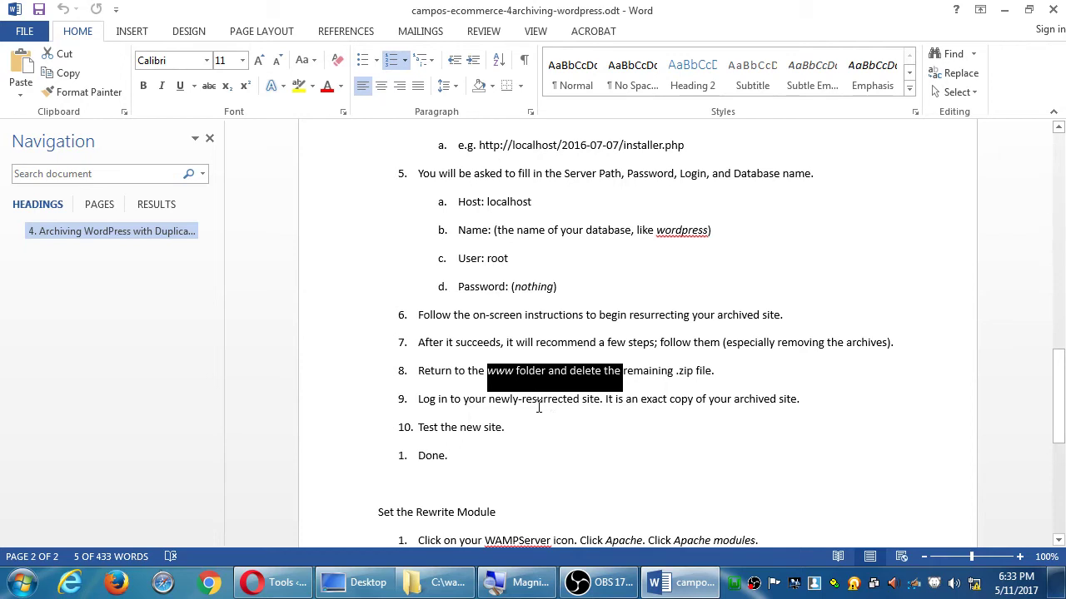
{"action": "left_click_drag", "start_coordinate": [525, 400], "coordinate": [638, 400]}
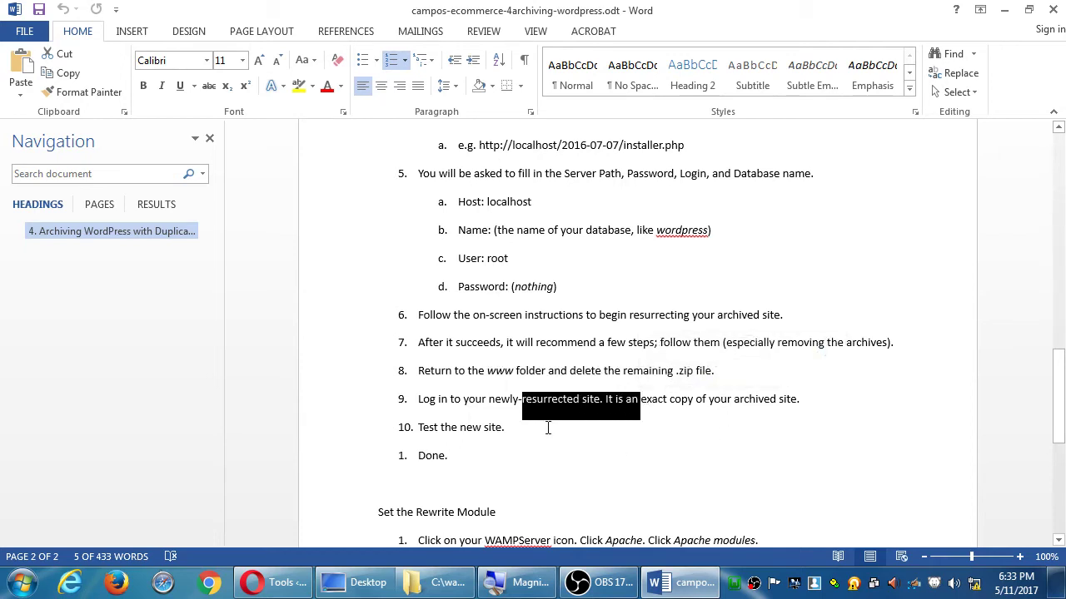
{"action": "left_click_drag", "start_coordinate": [441, 428], "coordinate": [508, 447]}
{"action": "scroll", "coordinate": [509, 447], "scroll_direction": "down", "scroll_amount": 1}
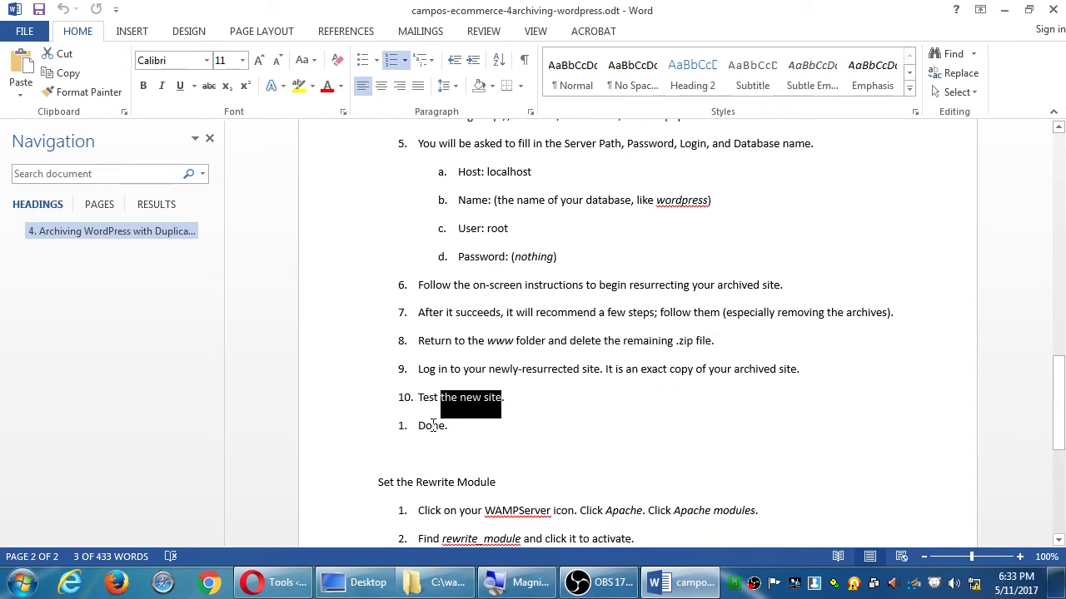
{"action": "left_click", "coordinate": [402, 425]}
{"action": "left_click", "coordinate": [442, 425]}
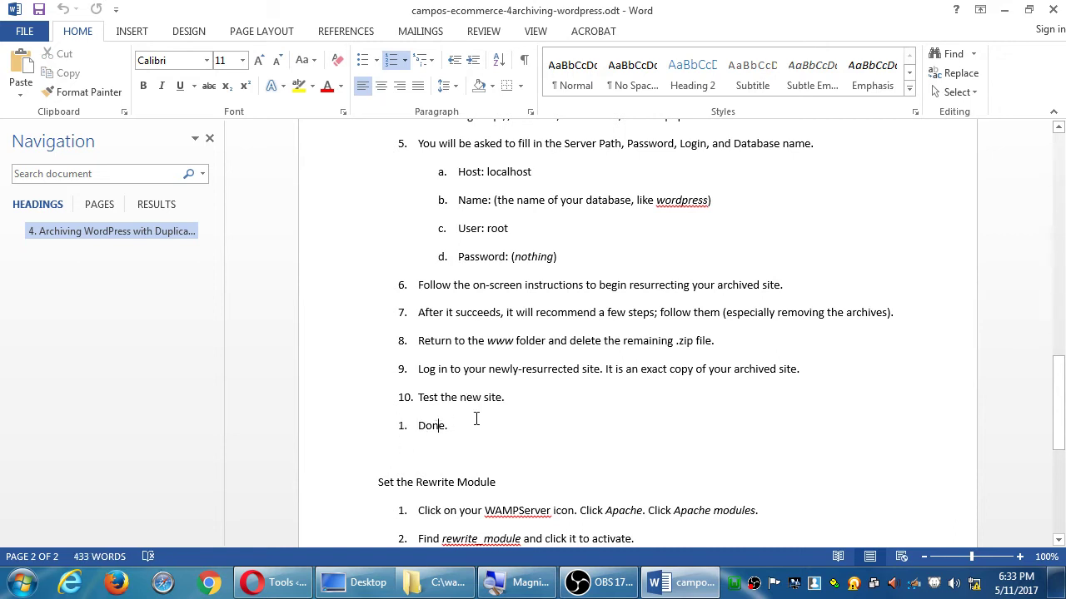
{"action": "scroll", "coordinate": [475, 421], "scroll_direction": "down", "scroll_amount": 1}
{"action": "scroll", "coordinate": [484, 417], "scroll_direction": "up", "scroll_amount": 2}
{"action": "scroll", "coordinate": [485, 417], "scroll_direction": "up", "scroll_amount": 5}
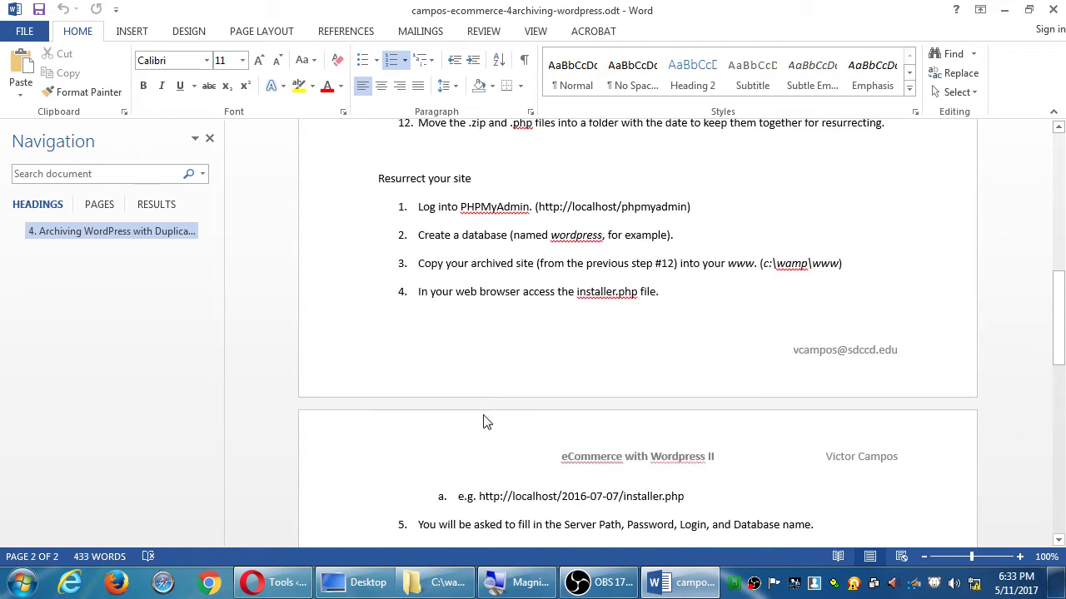
{"action": "scroll", "coordinate": [485, 416], "scroll_direction": "down", "scroll_amount": 3}
{"action": "scroll", "coordinate": [485, 416], "scroll_direction": "down", "scroll_amount": 4}
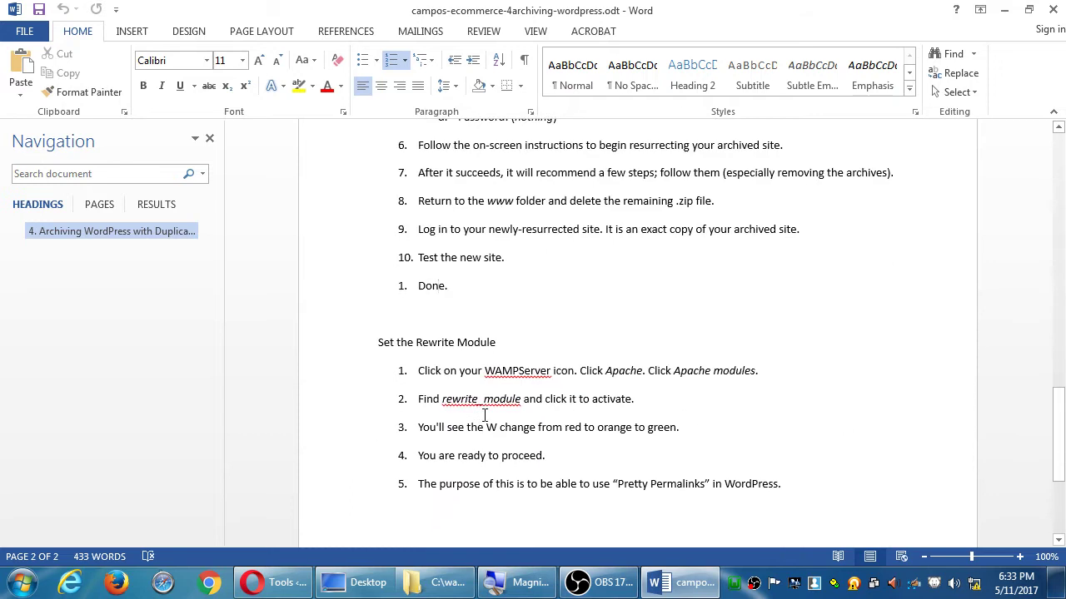
{"action": "left_click_drag", "start_coordinate": [421, 287], "coordinate": [450, 311]}
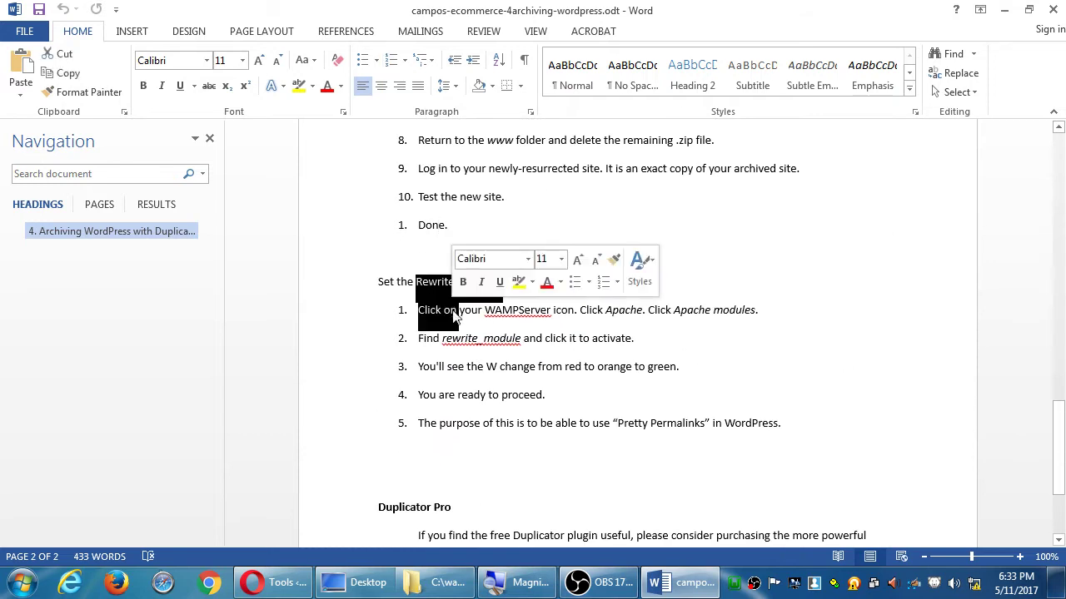
{"action": "left_click", "coordinate": [575, 310]}
{"action": "left_click", "coordinate": [503, 285]}
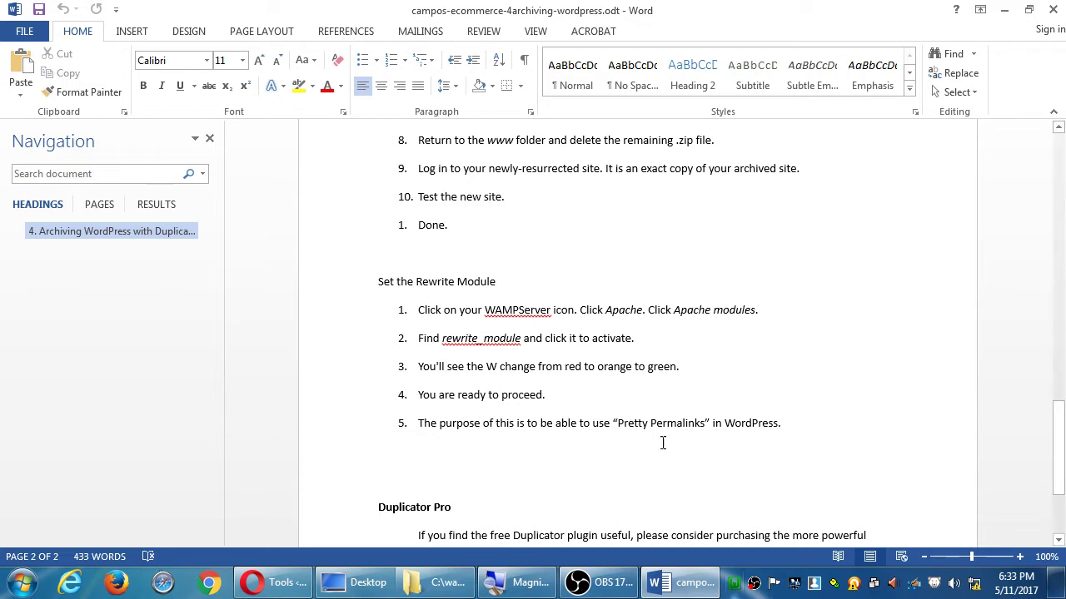
{"action": "left_click_drag", "start_coordinate": [516, 313], "coordinate": [558, 370]}
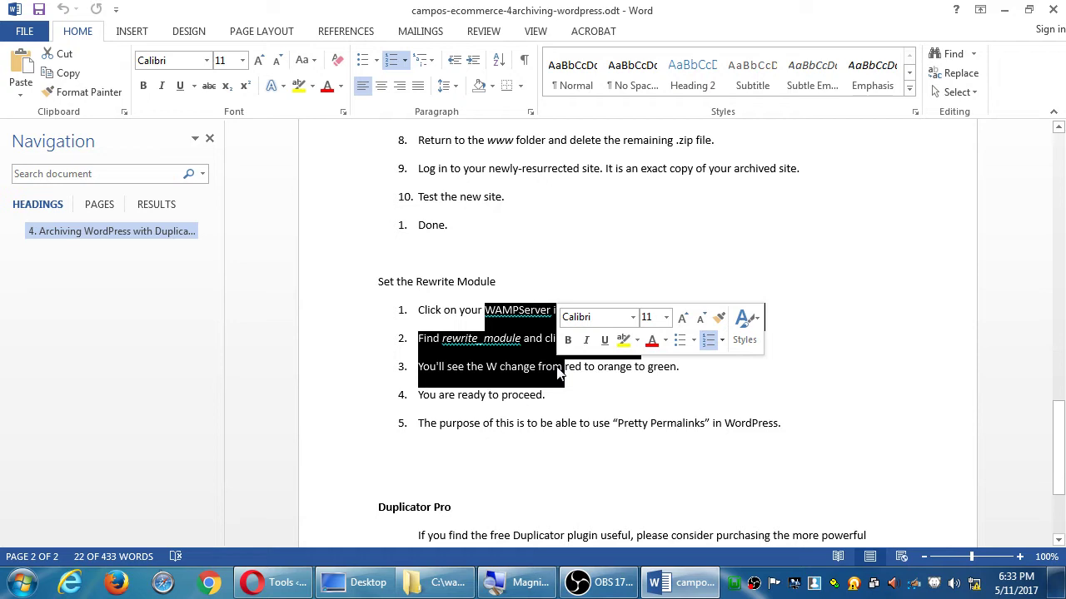
{"action": "left_click", "coordinate": [558, 404]}
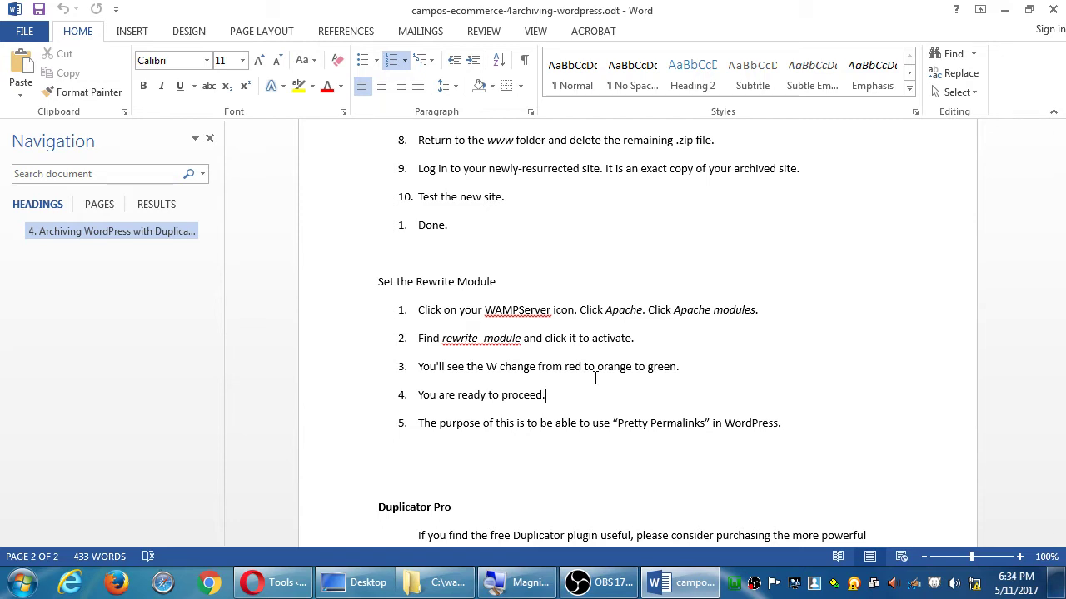
Enable rewrite_module under Apache > Apache modules in the WampServer tray menu
{"action": "left_click", "coordinate": [734, 586]}
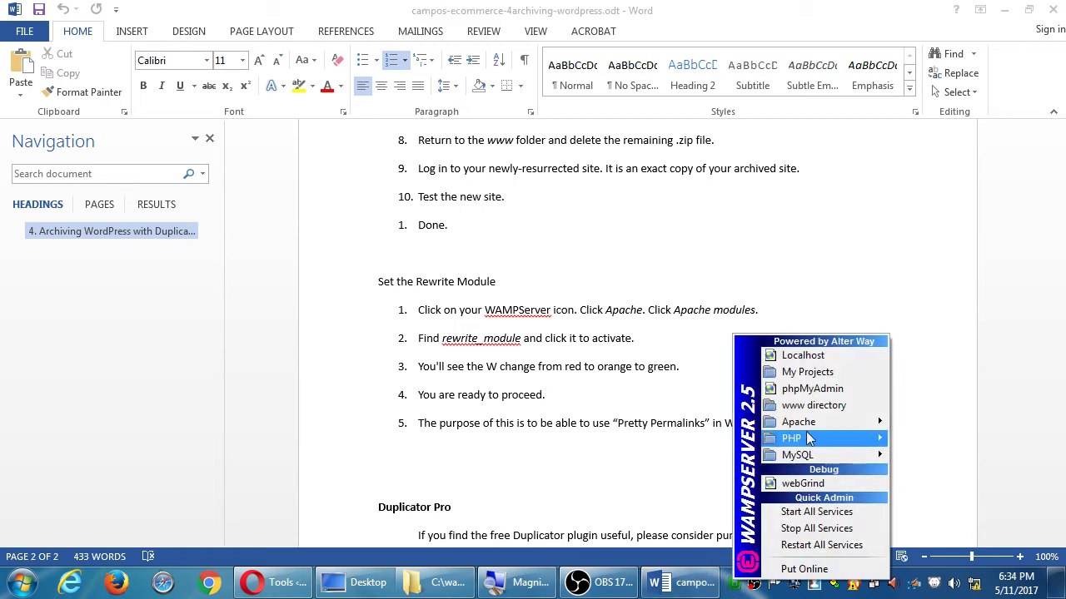
{"action": "mouse_move", "coordinate": [820, 422]}
{"action": "mouse_move", "coordinate": [949, 455]}
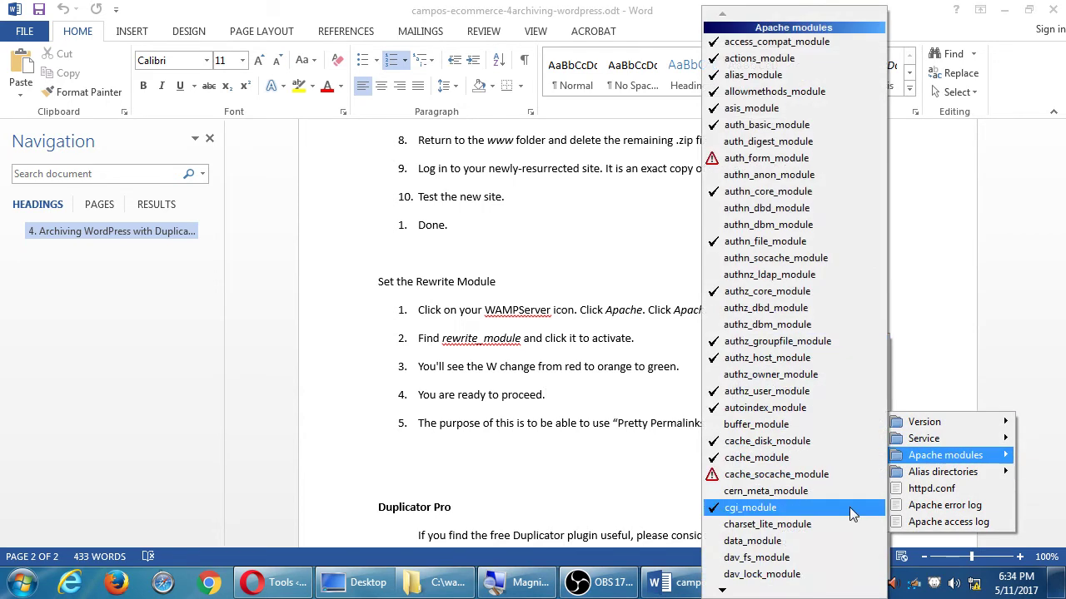
{"action": "mouse_move", "coordinate": [764, 593]}
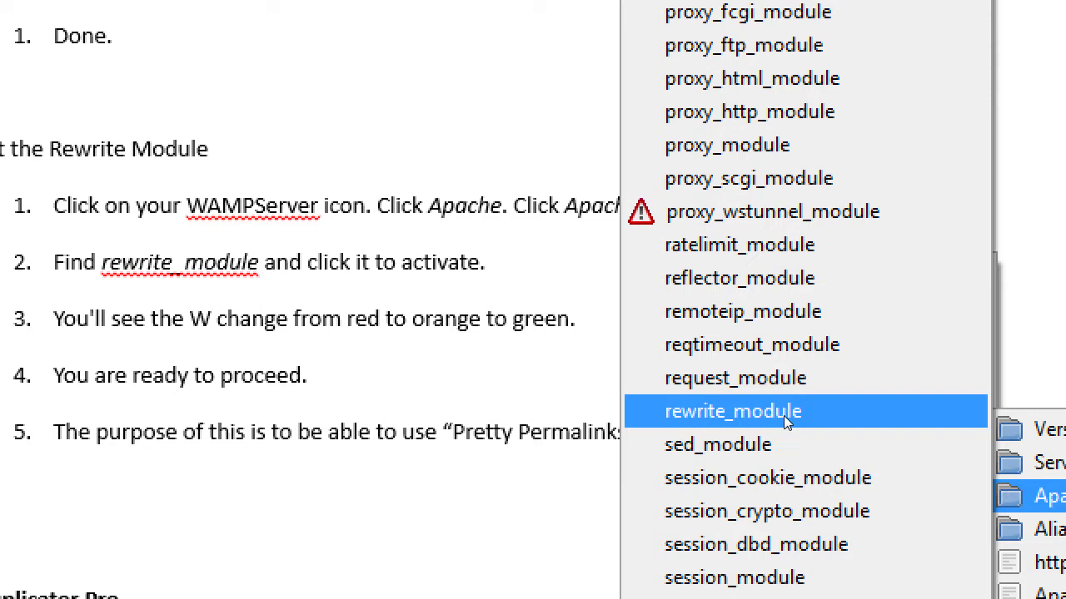
{"action": "left_click", "coordinate": [784, 416]}
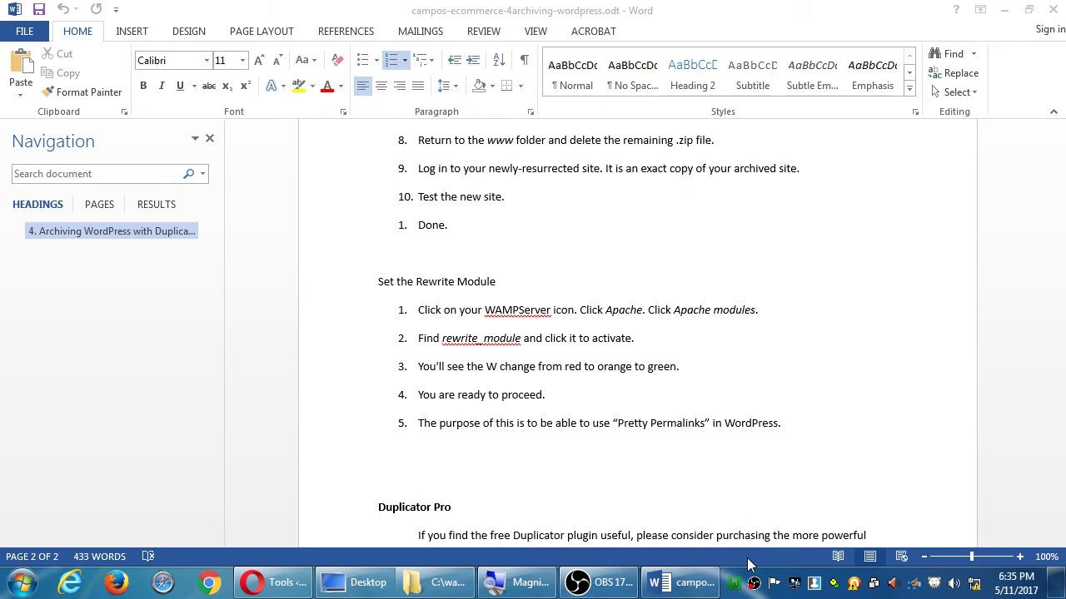
Scroll the Word notes down to the Duplicator Pro discount link and highlight it
{"action": "left_click", "coordinate": [646, 335]}
{"action": "scroll", "coordinate": [646, 336], "scroll_direction": "down", "scroll_amount": 3}
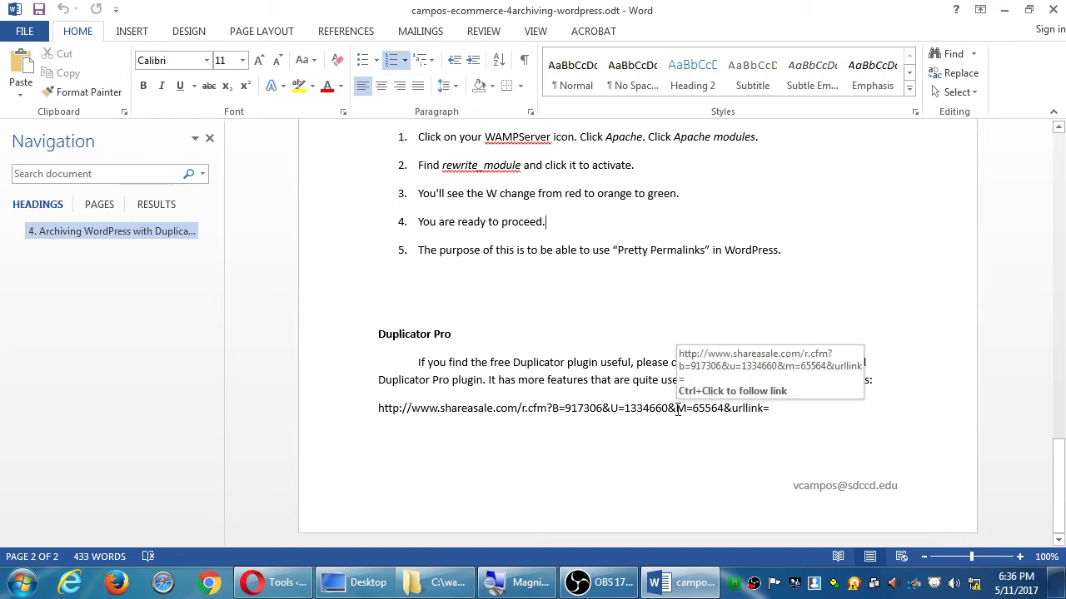
{"action": "left_click_drag", "start_coordinate": [781, 409], "coordinate": [372, 410]}
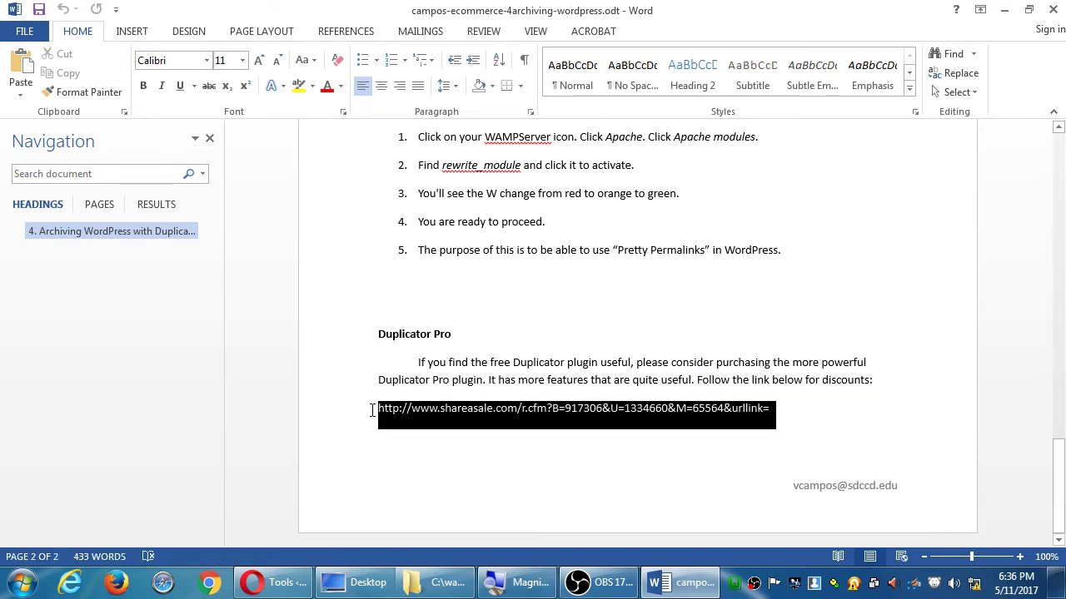
{"action": "left_click", "coordinate": [541, 336]}
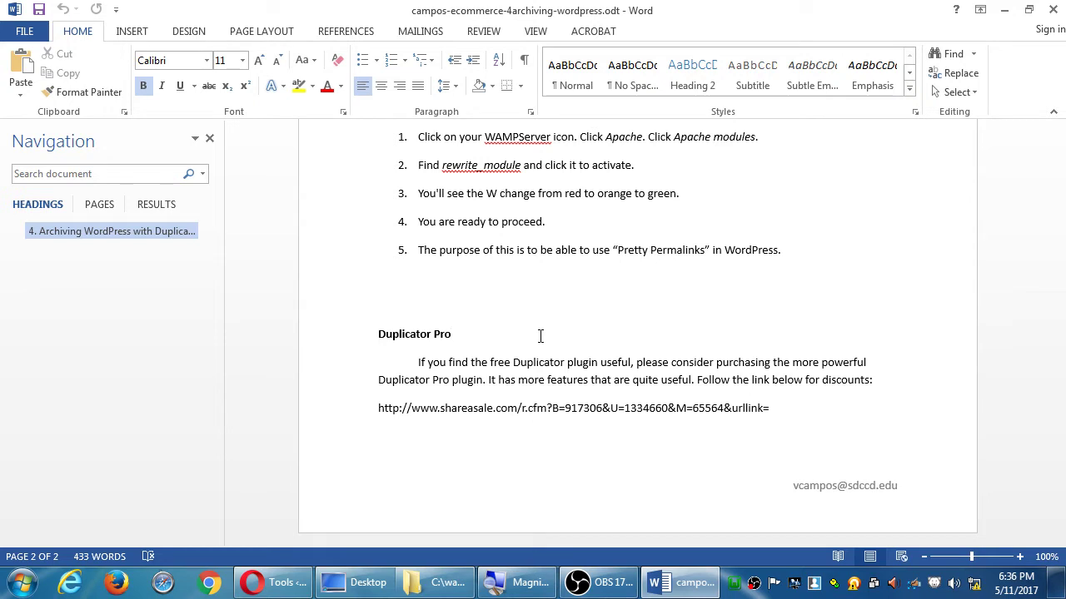
Minimize Word, close the Duplicator installer tab, and visit the Victor's Bakery front page
{"action": "left_click", "coordinate": [1002, 9]}
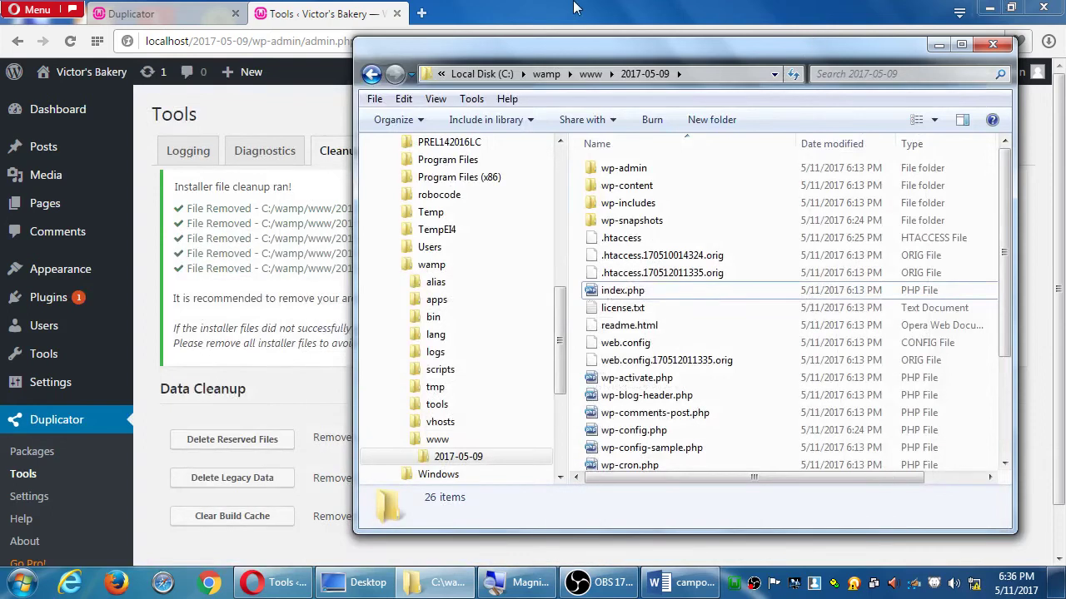
{"action": "left_click", "coordinate": [933, 10]}
{"action": "left_click", "coordinate": [169, 20]}
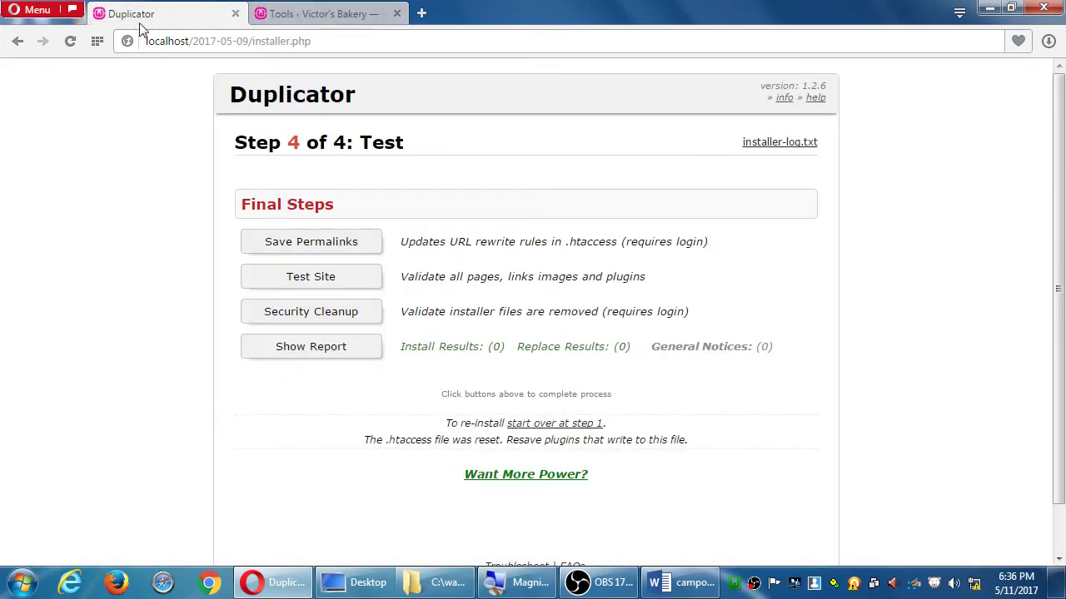
{"action": "left_click", "coordinate": [235, 15]}
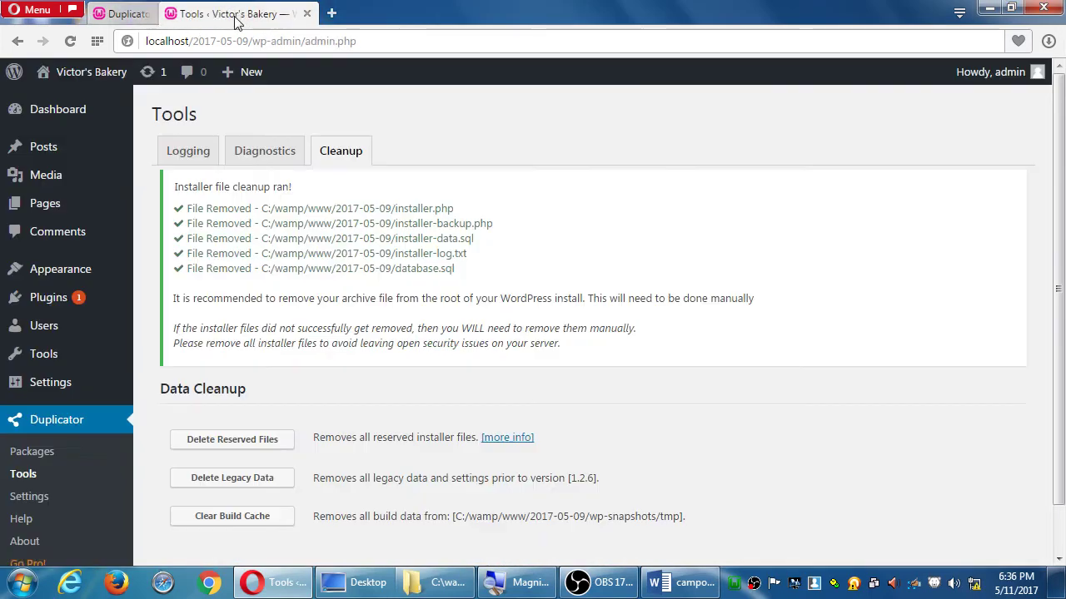
{"action": "left_click", "coordinate": [106, 76]}
{"action": "scroll", "coordinate": [665, 223], "scroll_direction": "down", "scroll_amount": 4}
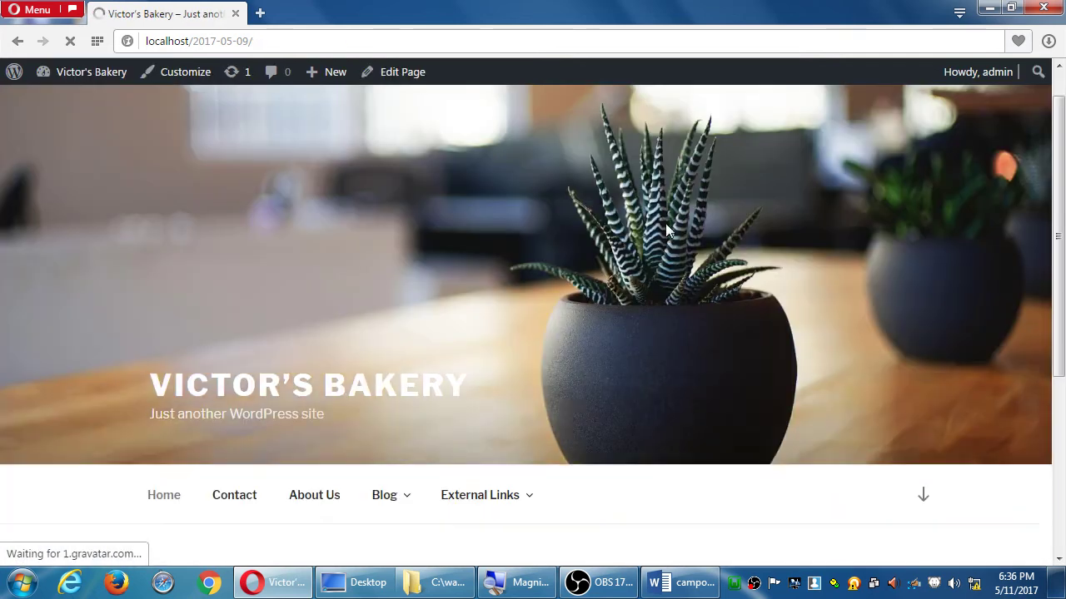
Reveal the Blog menu's Classic Recipes and Gluten-Free submenu on the home page
{"action": "scroll", "coordinate": [663, 225], "scroll_direction": "up", "scroll_amount": 2}
{"action": "mouse_move", "coordinate": [379, 333]}
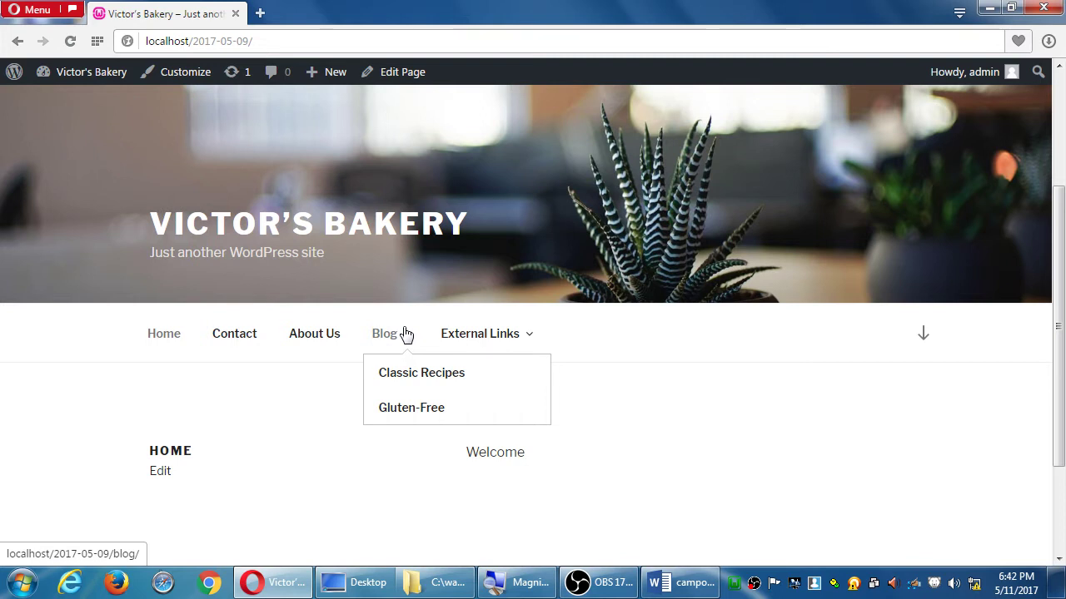
Copy campos-syllabus-ecomm-wordpress.pdf from Z:\Campos WordPress to the desktop and close Explorer
{"action": "key", "text": "super+d"}
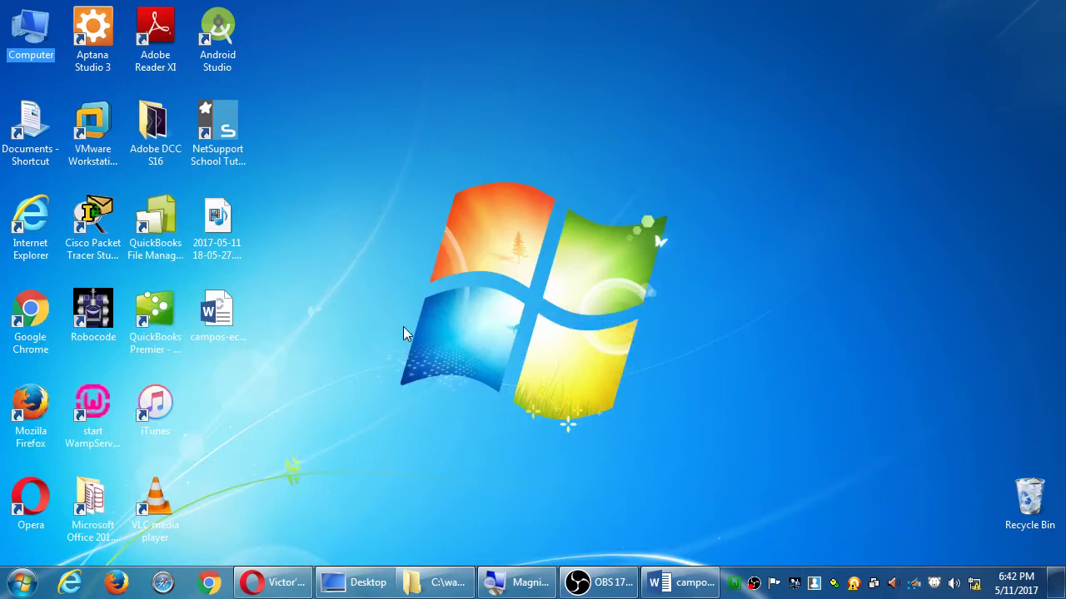
{"action": "left_click", "coordinate": [360, 583]}
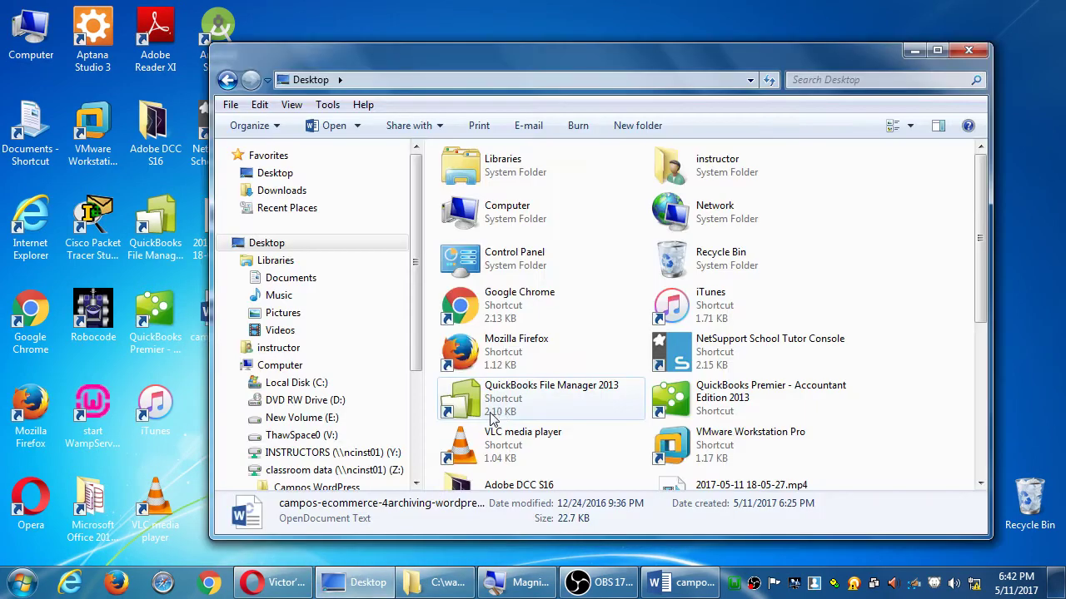
{"action": "left_click", "coordinate": [278, 365]}
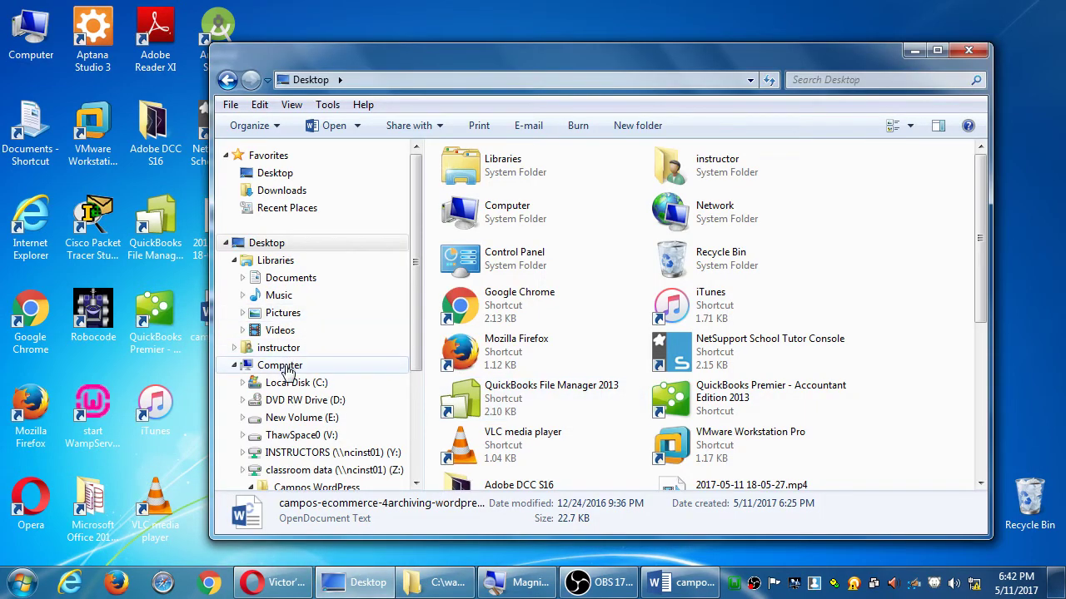
{"action": "double_click", "coordinate": [726, 379]}
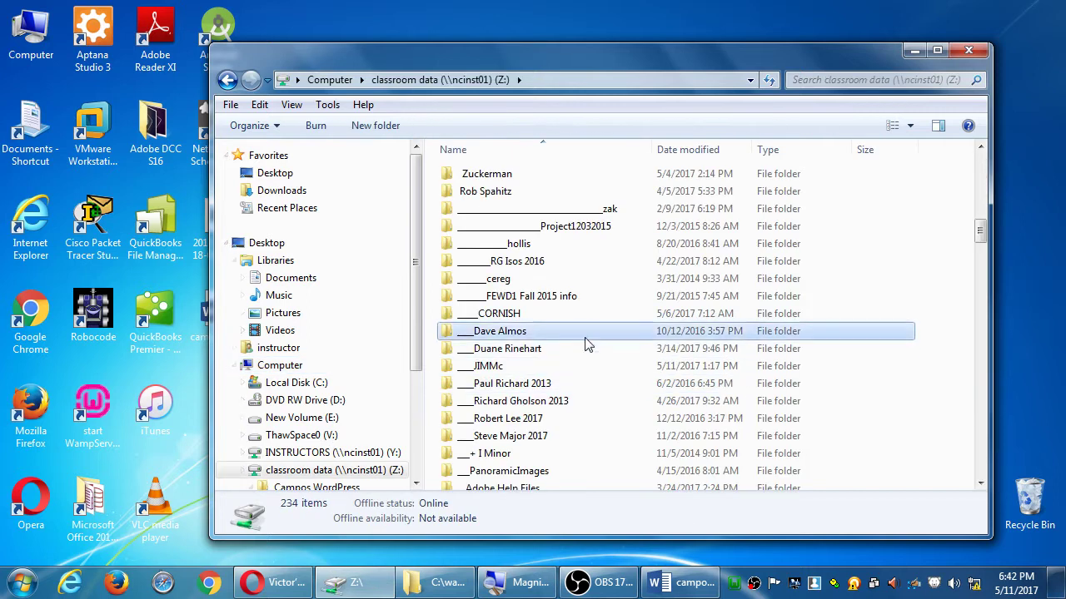
{"action": "double_click", "coordinate": [538, 208]}
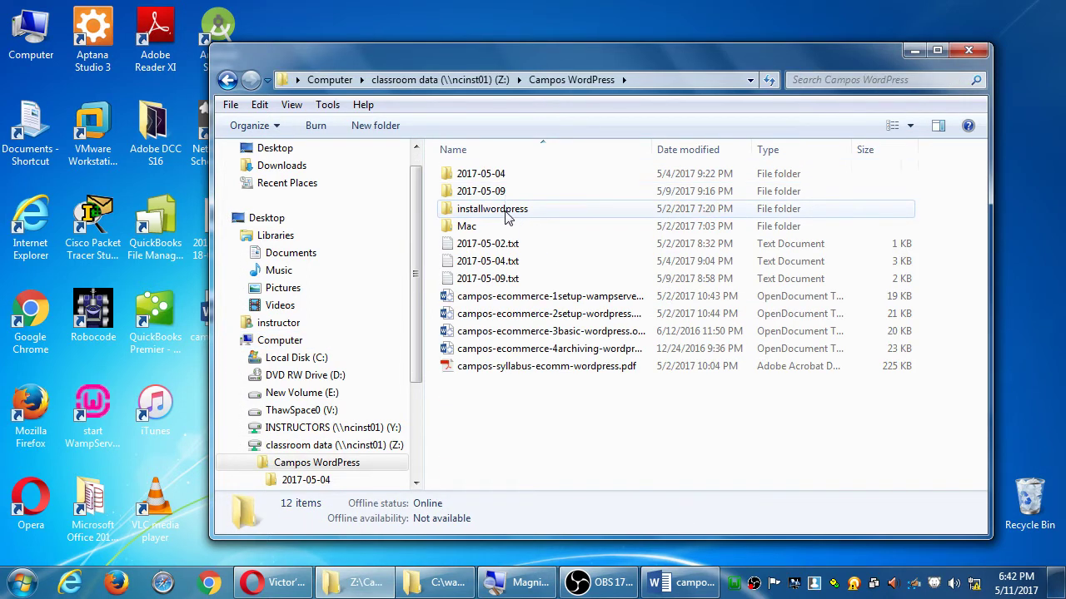
{"action": "left_click_drag", "start_coordinate": [570, 367], "coordinate": [194, 425]}
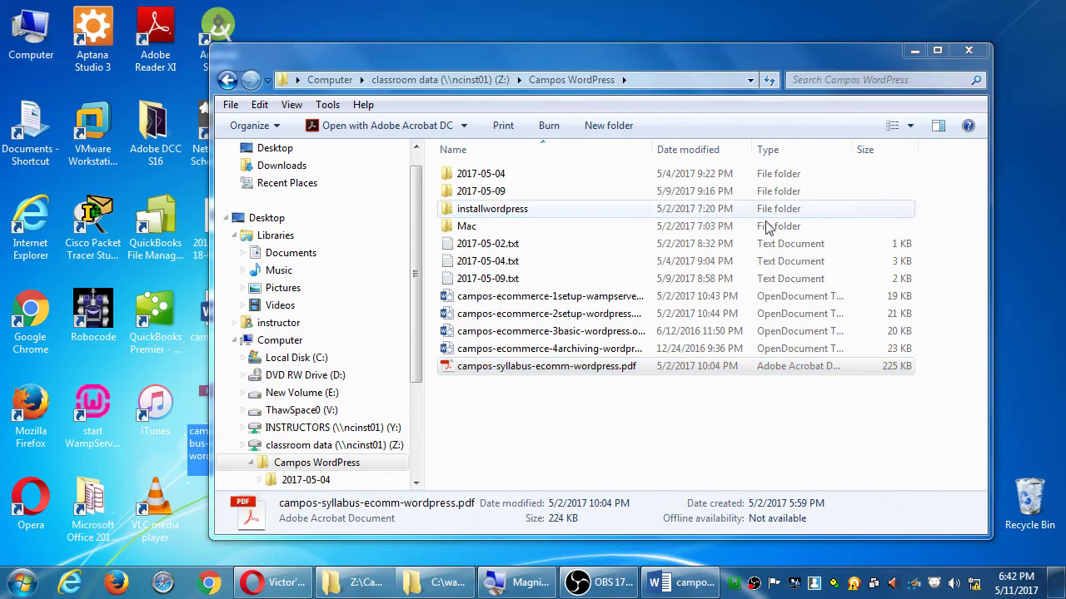
{"action": "left_click", "coordinate": [968, 50]}
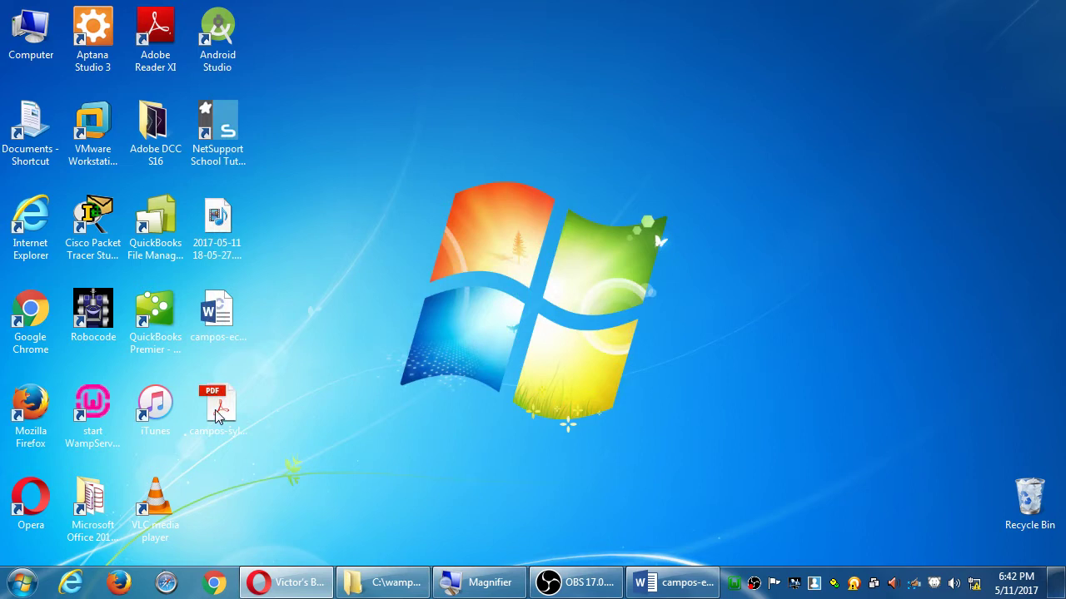
Open the syllabus PDF in Acrobat, hide the Tools pane, and scroll to Part 5: Topic Outline/Schedule
{"action": "left_click", "coordinate": [218, 415]}
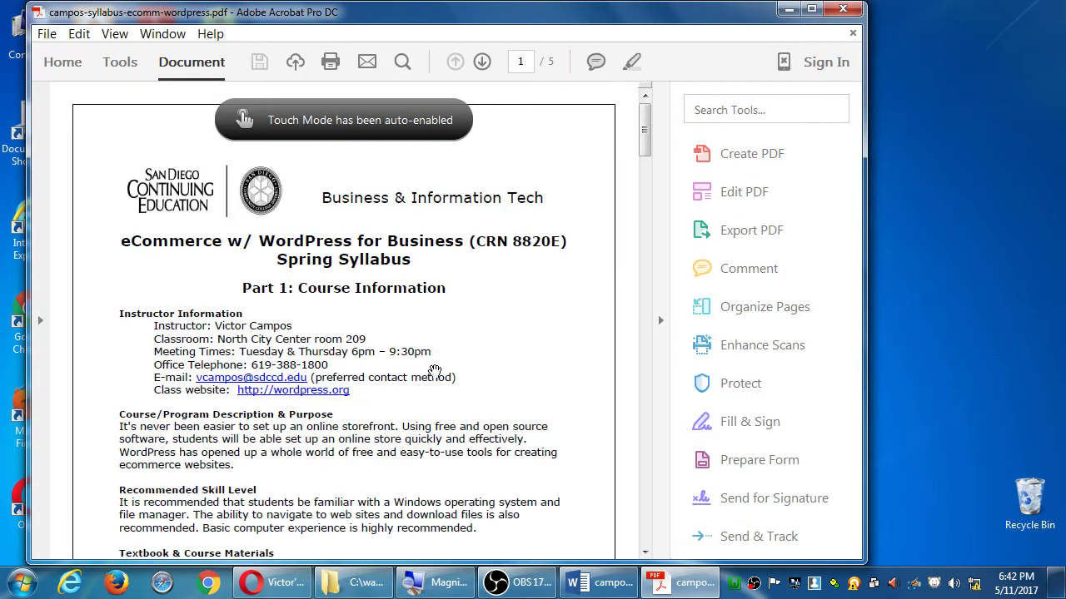
{"action": "left_click", "coordinate": [664, 354]}
{"action": "scroll", "coordinate": [835, 349], "scroll_direction": "down", "scroll_amount": 5}
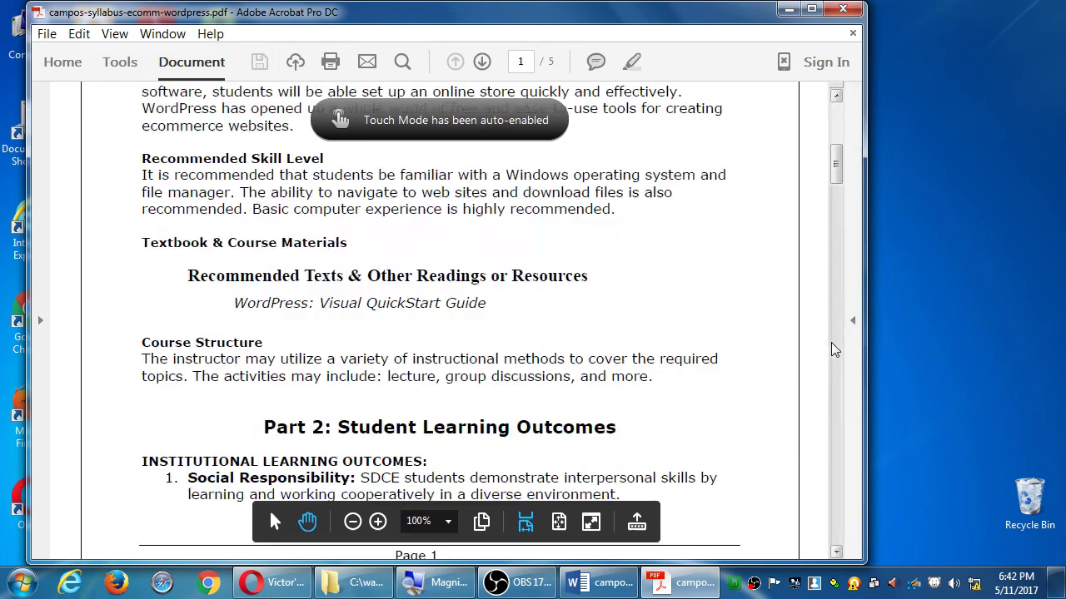
{"action": "scroll", "coordinate": [835, 349], "scroll_direction": "down", "scroll_amount": 5}
{"action": "scroll", "coordinate": [835, 350], "scroll_direction": "down", "scroll_amount": 5}
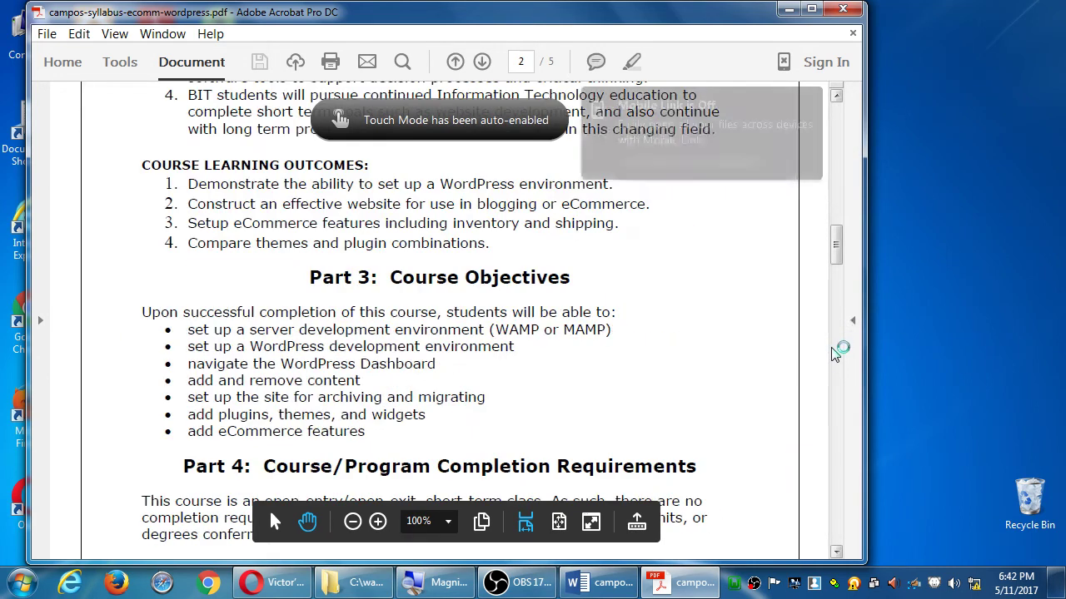
{"action": "scroll", "coordinate": [768, 400], "scroll_direction": "down", "scroll_amount": 5}
{"action": "scroll", "coordinate": [681, 396], "scroll_direction": "down", "scroll_amount": 1}
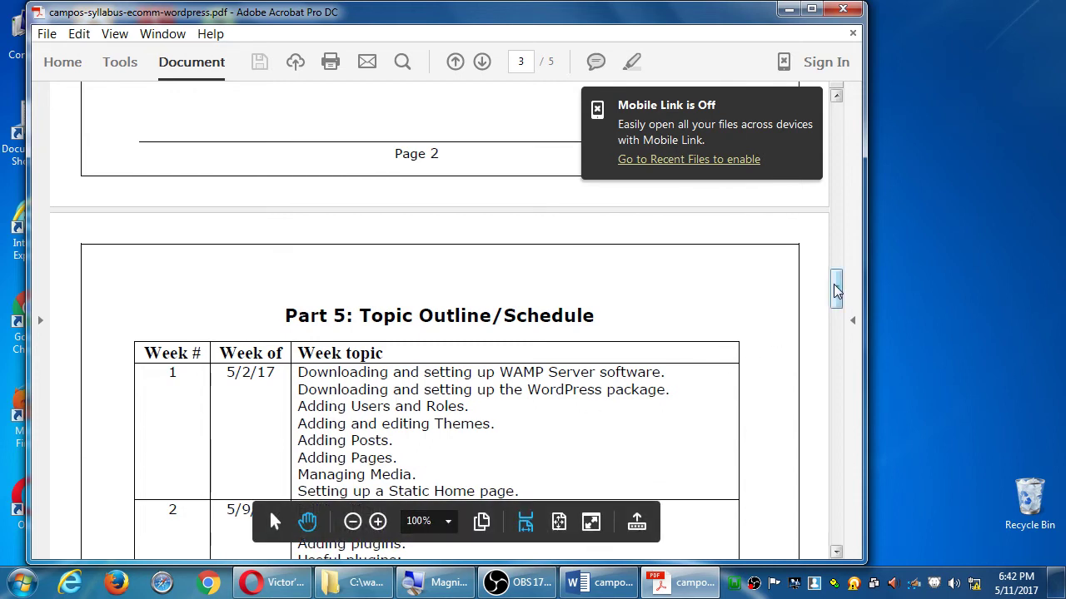
{"action": "left_click_drag", "start_coordinate": [837, 290], "coordinate": [835, 301]}
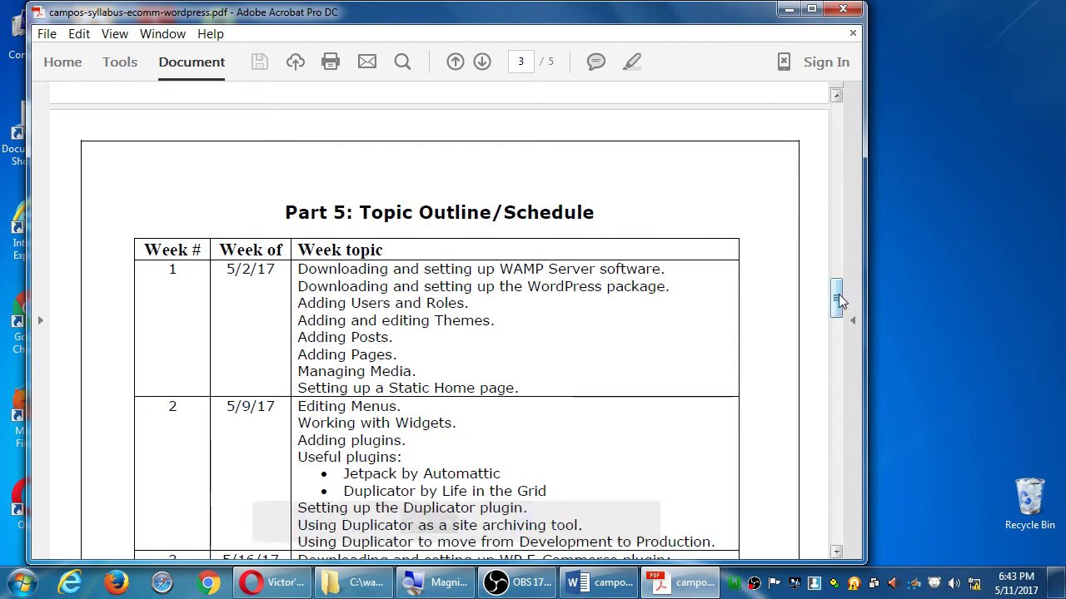
{"action": "scroll", "coordinate": [668, 316], "scroll_direction": "down", "scroll_amount": 3}
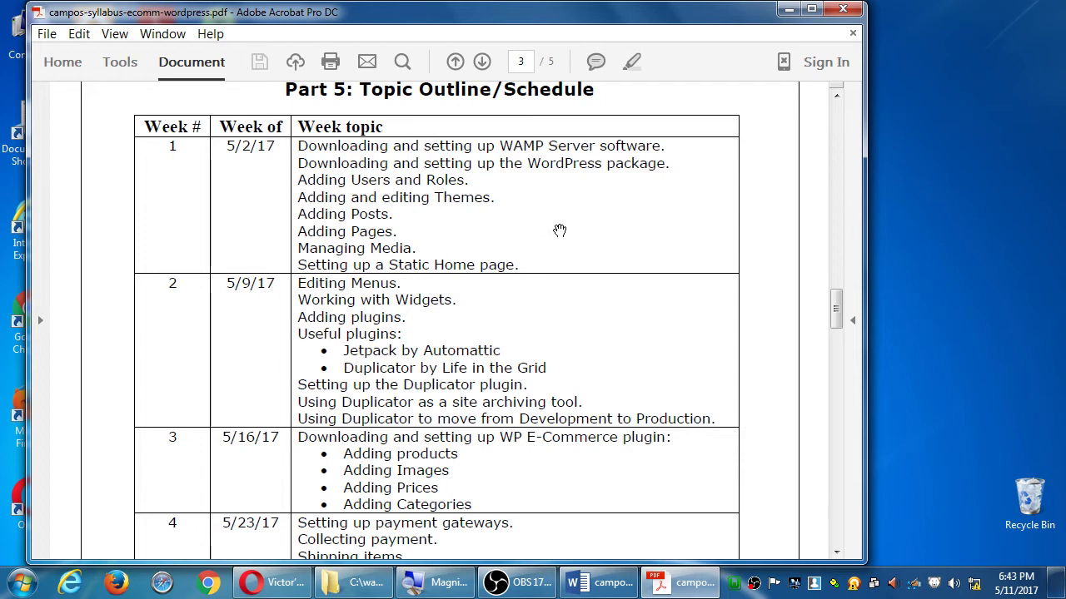
{"action": "left_click", "coordinate": [259, 582]}
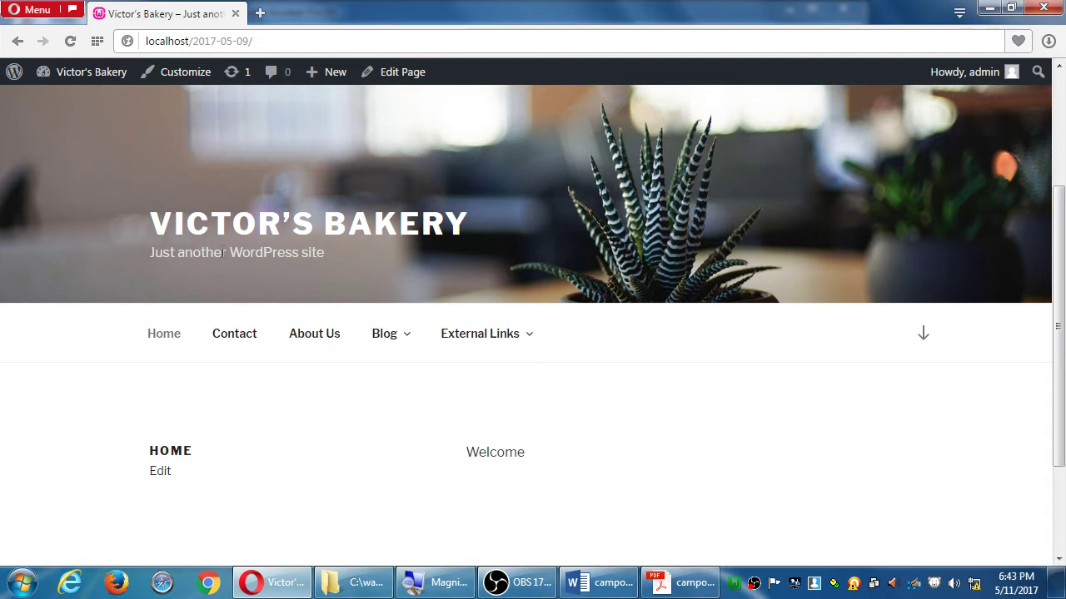
Go to the Victor's Bakery Dashboard from the admin bar, then to Users
{"action": "mouse_move", "coordinate": [100, 81]}
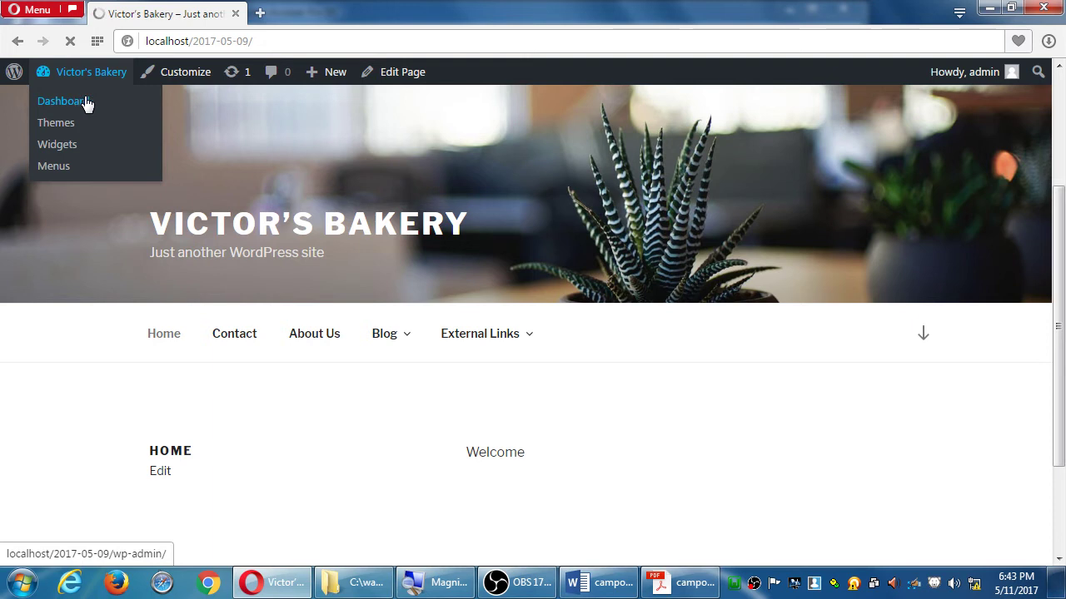
{"action": "left_click", "coordinate": [84, 103]}
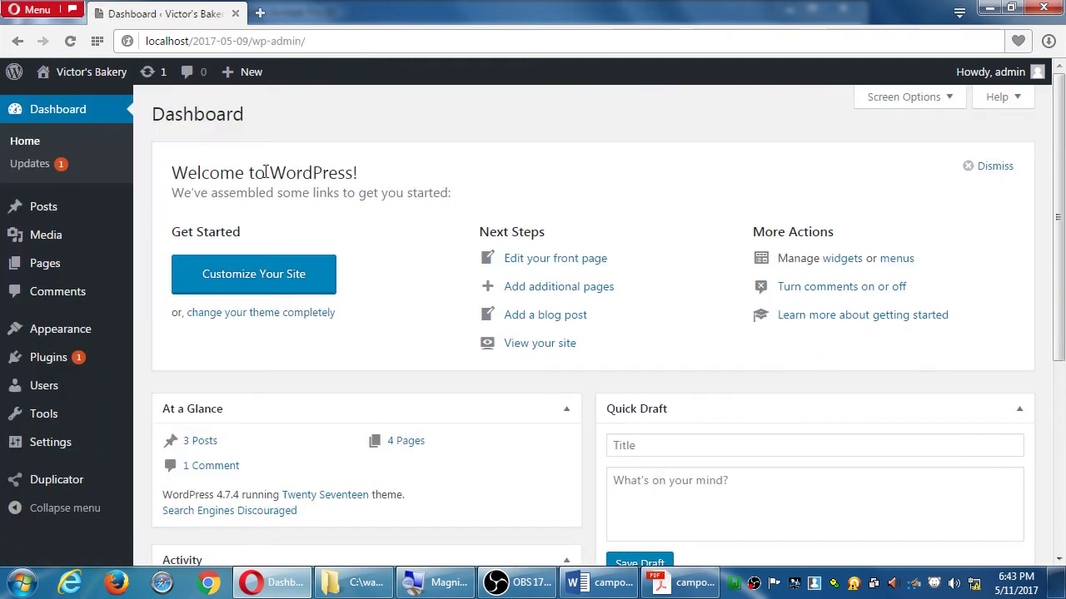
{"action": "mouse_move", "coordinate": [23, 398]}
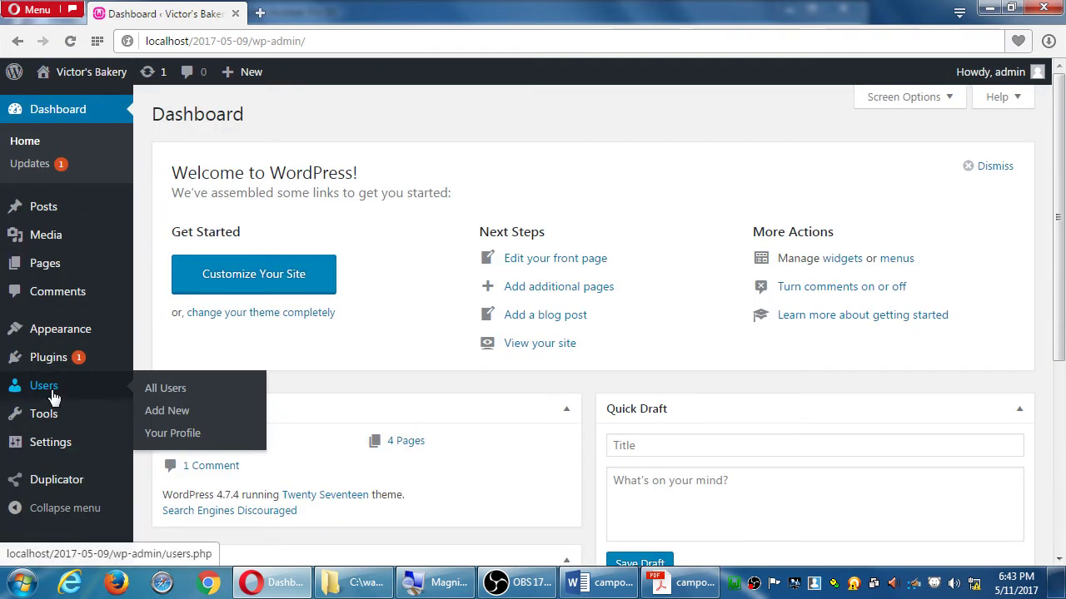
{"action": "left_click", "coordinate": [52, 391]}
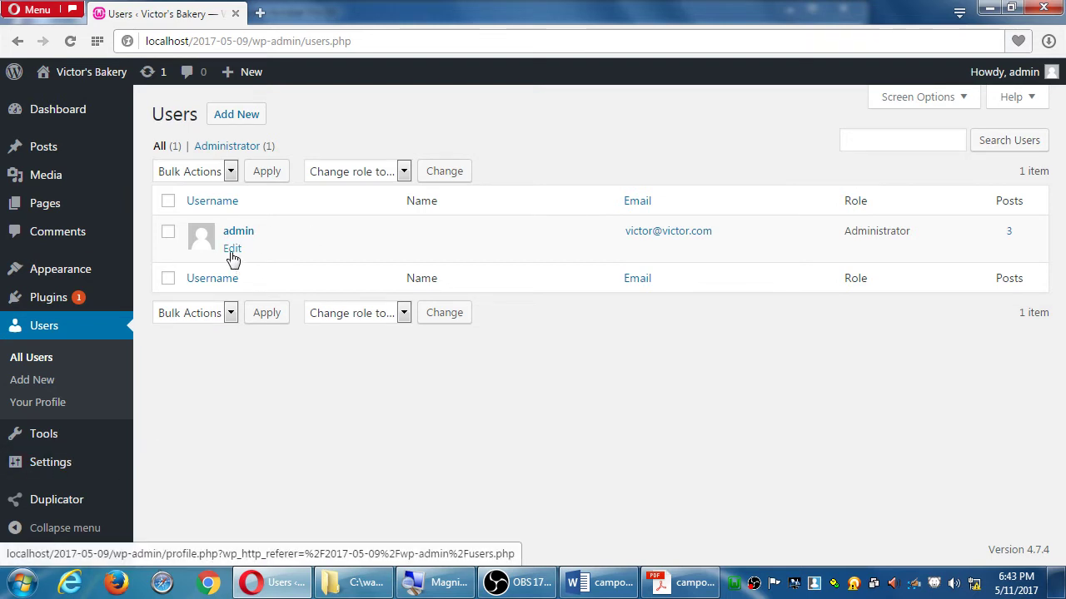
Open the admin user's Profile page and scroll through its personal options and contact fields
{"action": "left_click", "coordinate": [232, 259]}
{"action": "scroll", "coordinate": [322, 300], "scroll_direction": "down", "scroll_amount": 7}
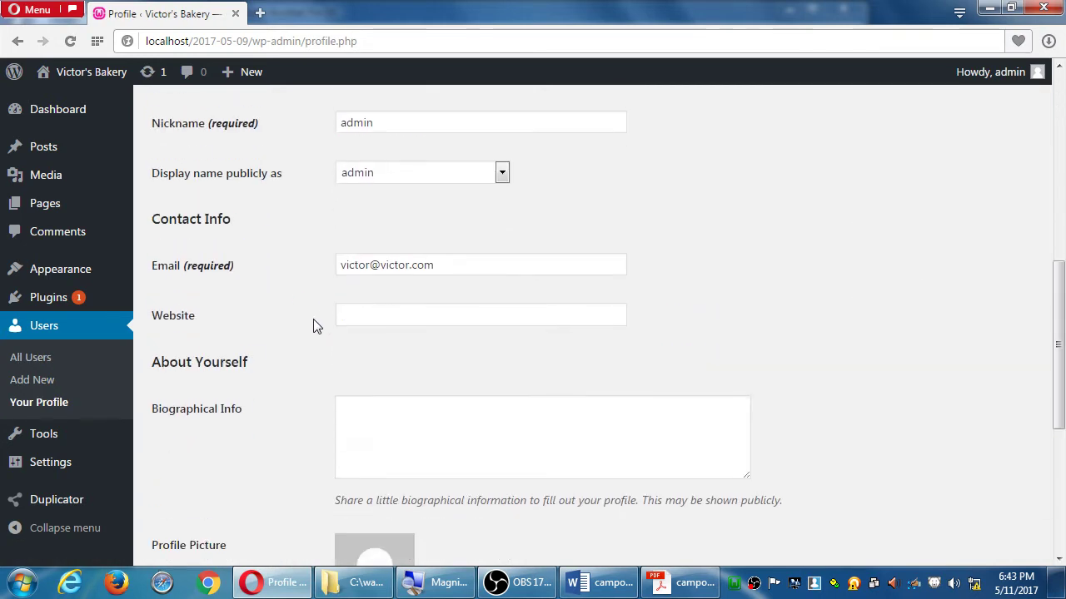
{"action": "scroll", "coordinate": [312, 323], "scroll_direction": "up", "scroll_amount": 7}
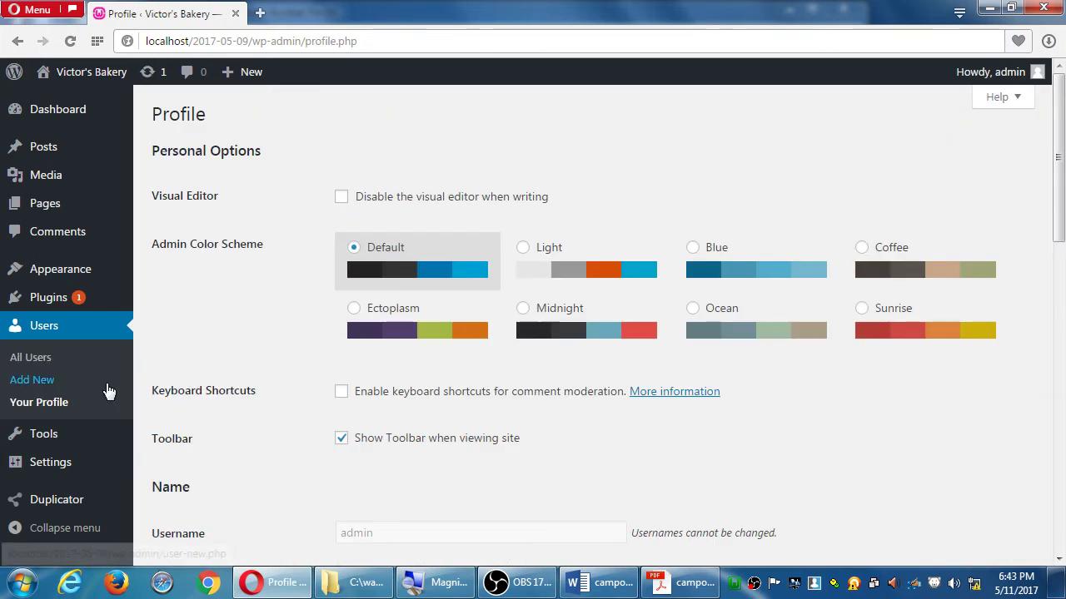
{"action": "left_click", "coordinate": [60, 405]}
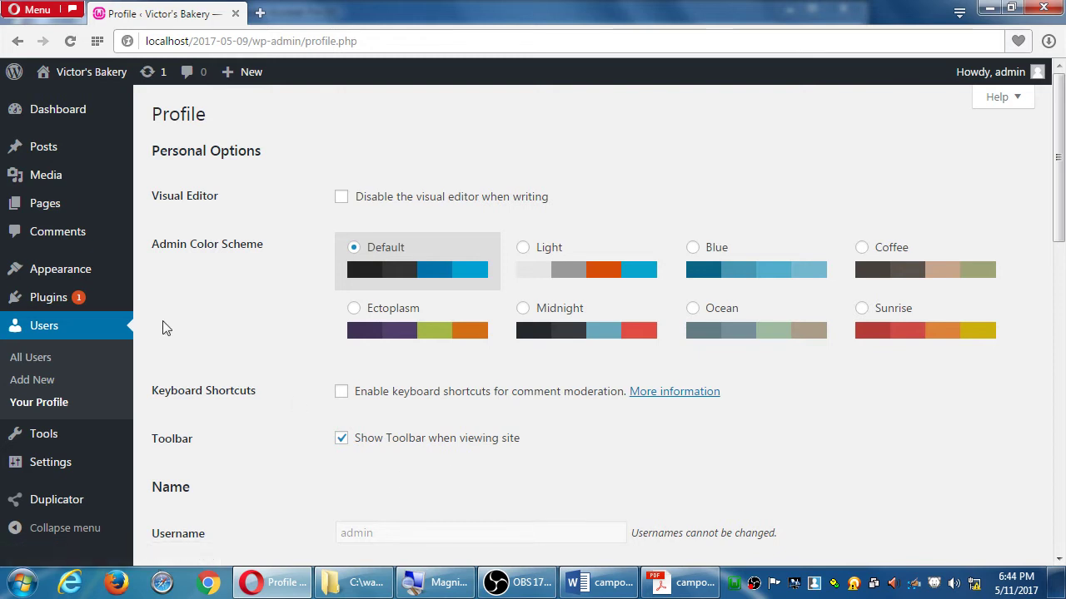
{"action": "scroll", "coordinate": [166, 325], "scroll_direction": "down", "scroll_amount": 4}
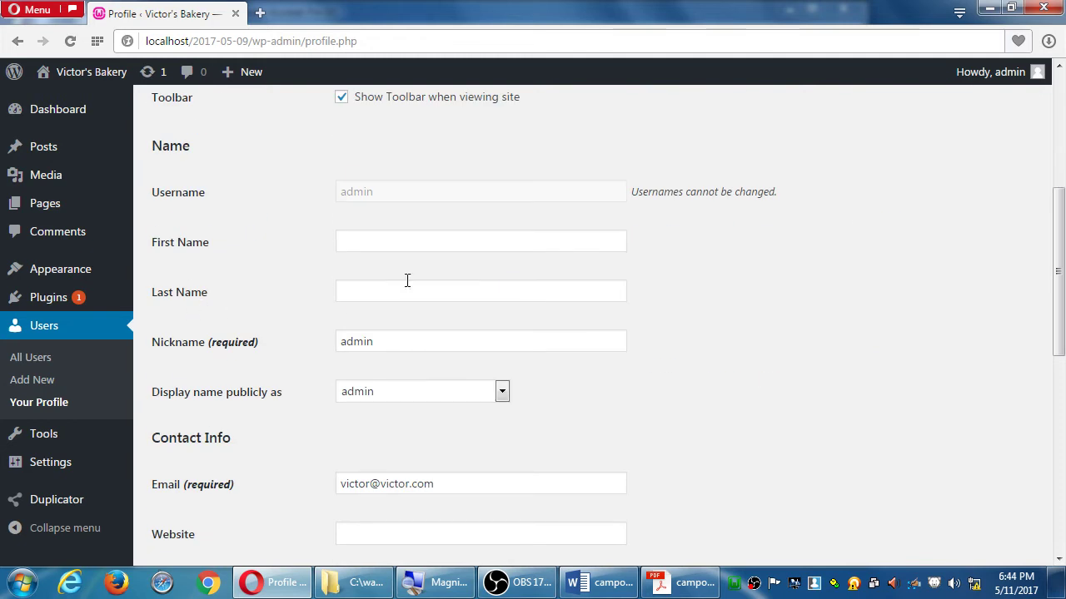
{"action": "scroll", "coordinate": [412, 330], "scroll_direction": "down", "scroll_amount": 1}
{"action": "scroll", "coordinate": [500, 400], "scroll_direction": "down", "scroll_amount": 6}
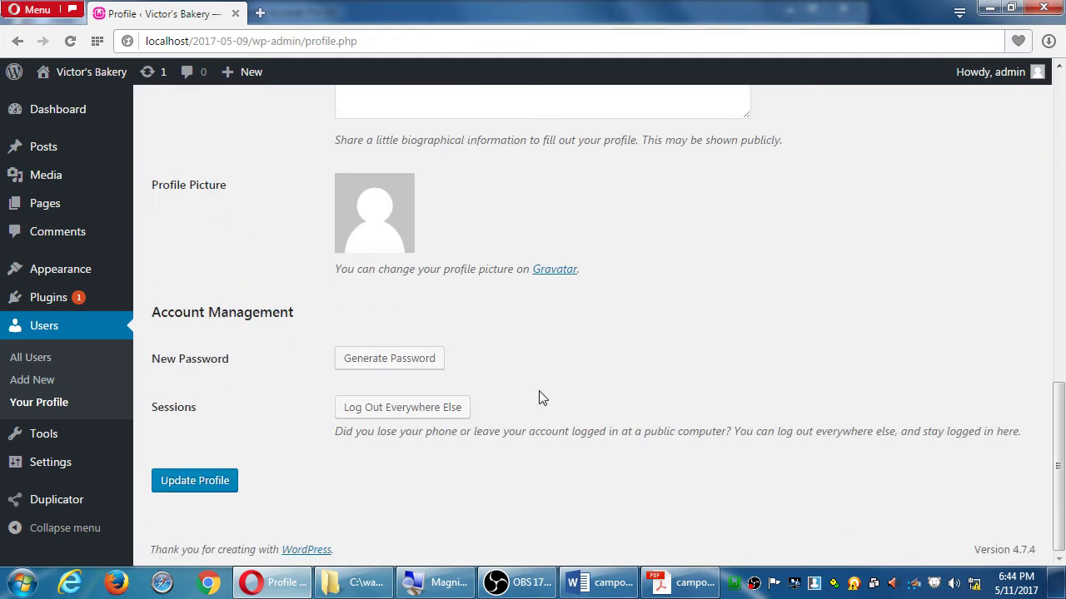
{"action": "scroll", "coordinate": [540, 397], "scroll_direction": "up", "scroll_amount": 12}
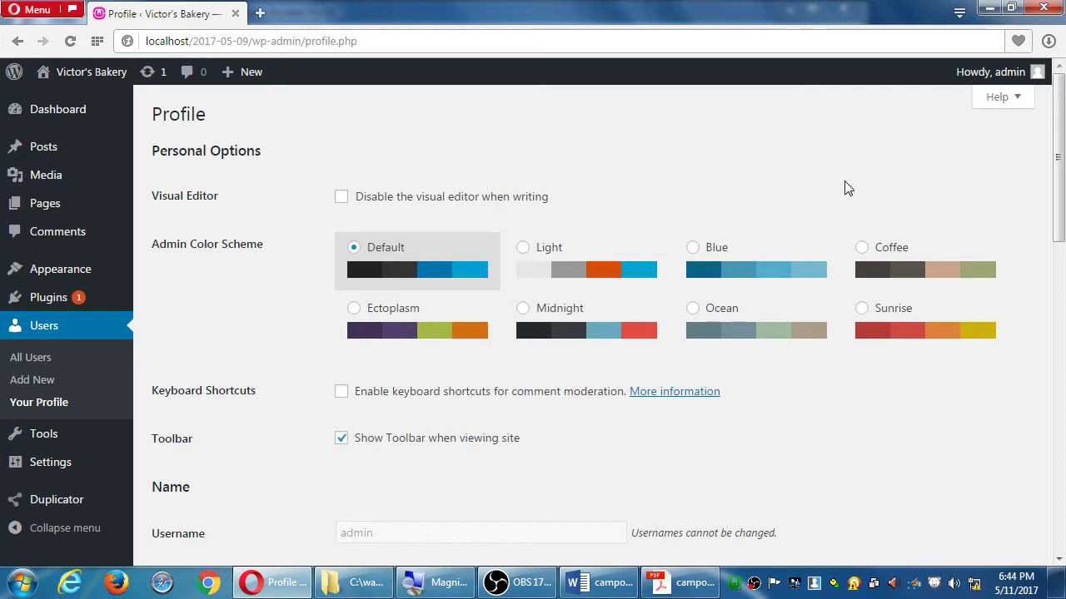
Try the Blue, Coffee, Sunrise, Default and Ocean admin colour schemes, ending on Sunrise
{"action": "left_click", "coordinate": [789, 260]}
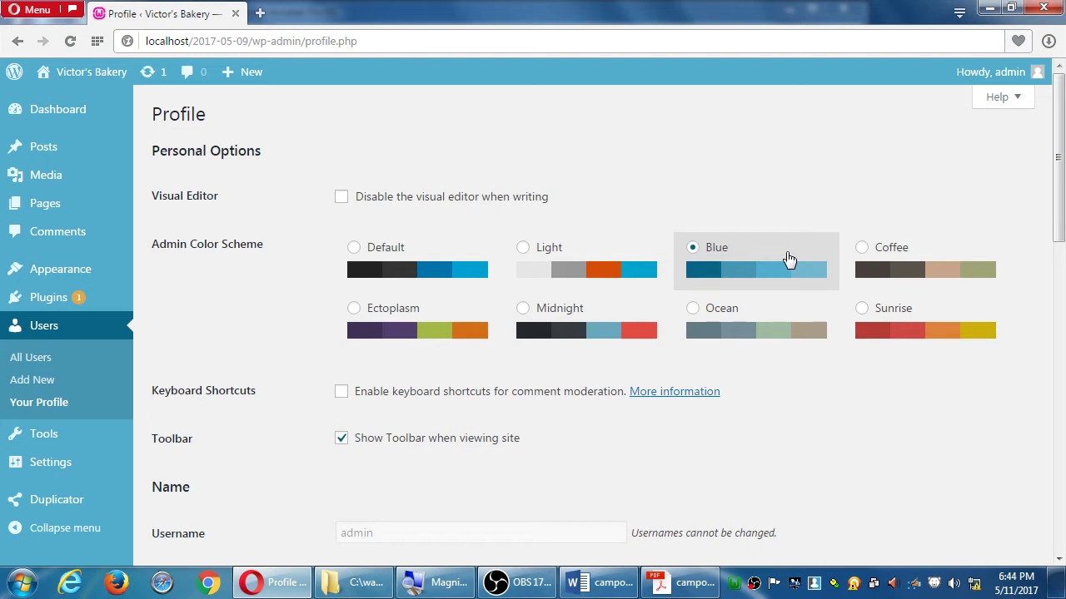
{"action": "left_click", "coordinate": [910, 276]}
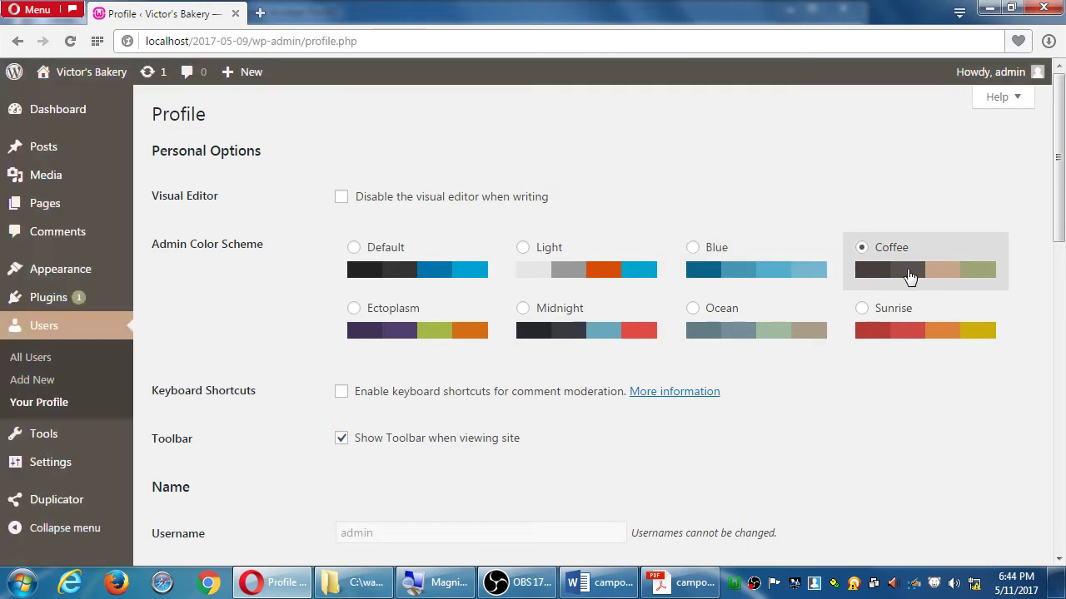
{"action": "left_click", "coordinate": [892, 320]}
{"action": "left_click", "coordinate": [450, 275]}
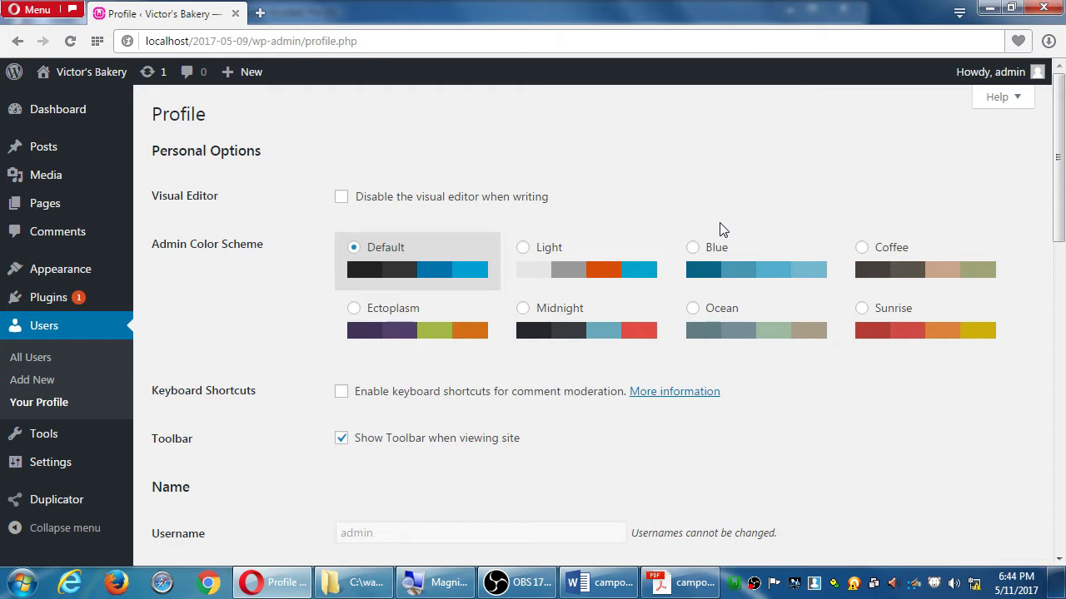
{"action": "left_click", "coordinate": [726, 267]}
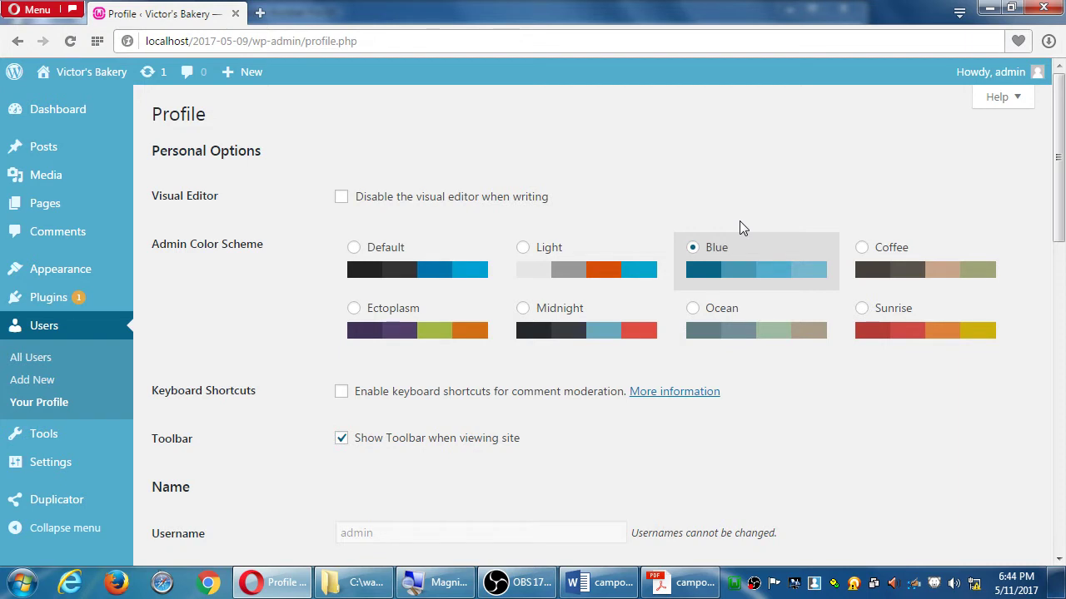
{"action": "left_click", "coordinate": [884, 326]}
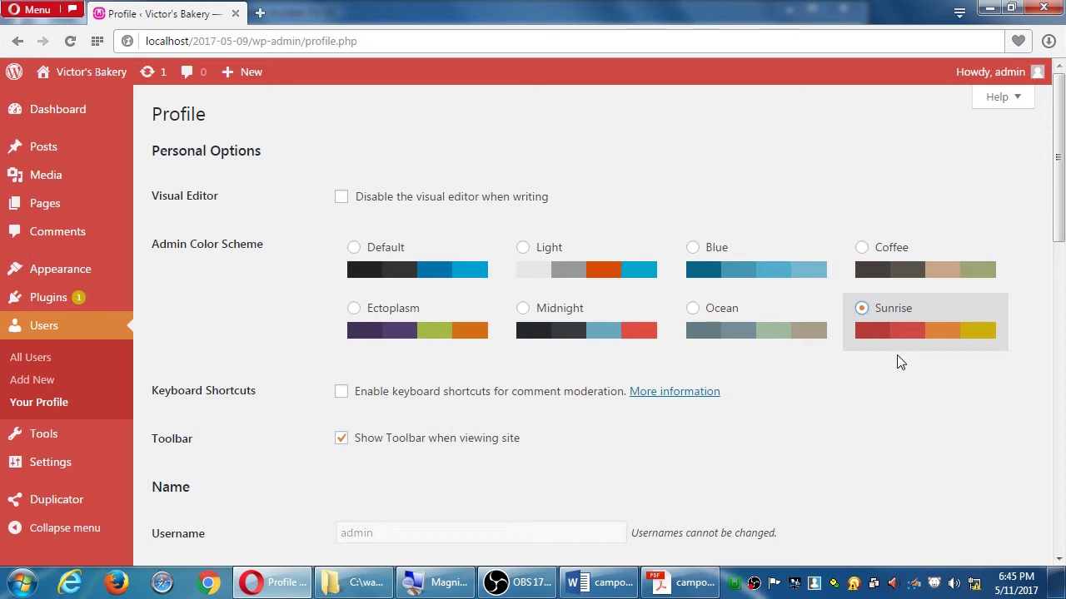
{"action": "left_click", "coordinate": [894, 267]}
{"action": "left_click", "coordinate": [776, 327]}
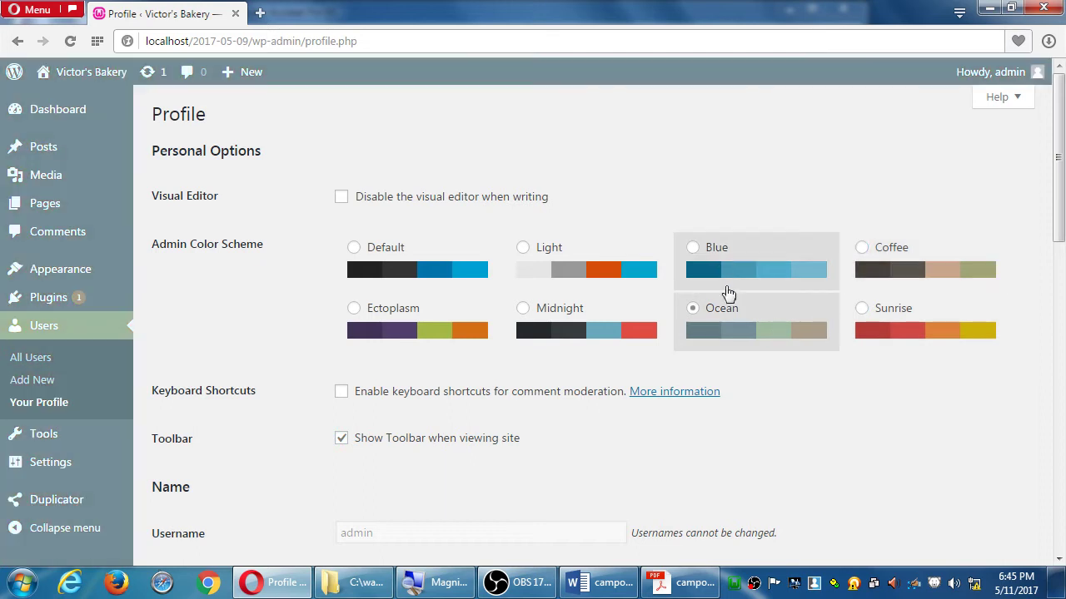
{"action": "left_click", "coordinate": [724, 268]}
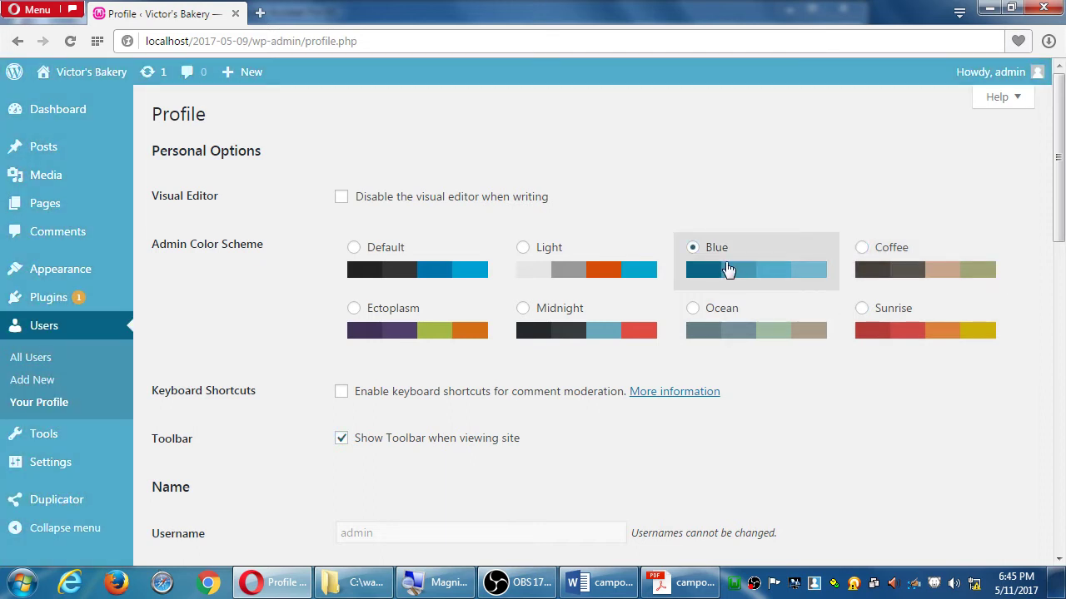
{"action": "left_click", "coordinate": [870, 323]}
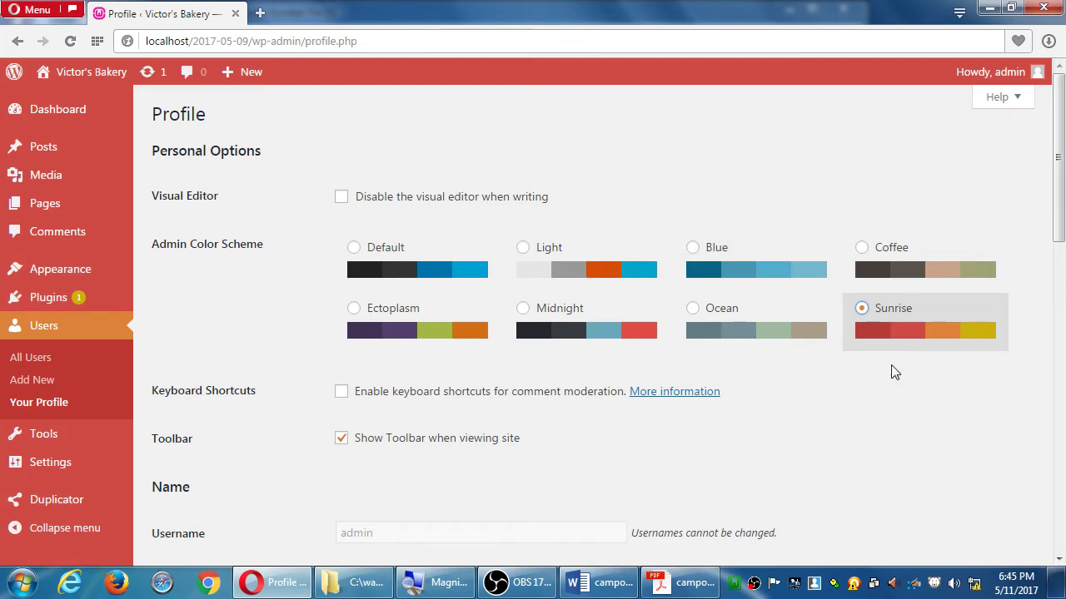
Launch Notepad and switch the WordPress admin colour scheme to Blue
{"action": "key", "text": "super"}
{"action": "type", "text": "not"}
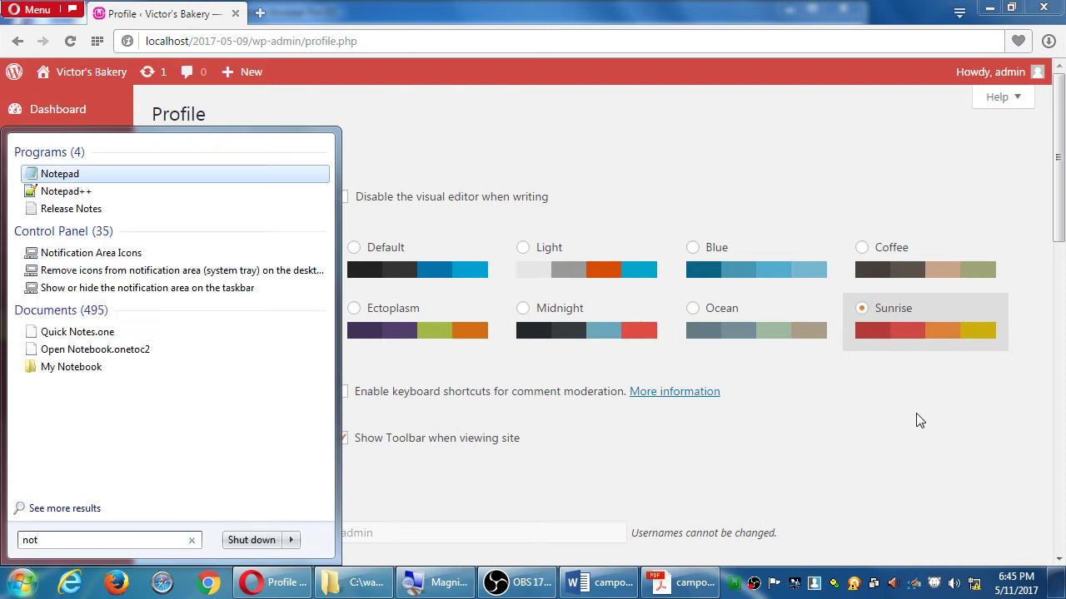
{"action": "key", "text": "Return"}
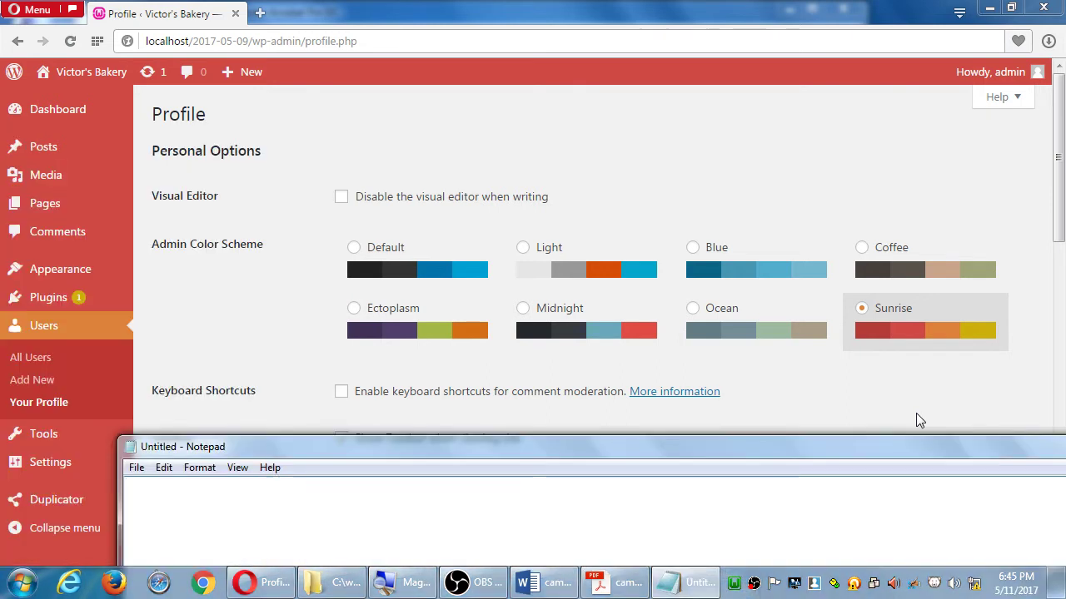
{"action": "left_click_drag", "start_coordinate": [224, 451], "coordinate": [502, 473]}
{"action": "left_click", "coordinate": [691, 247]}
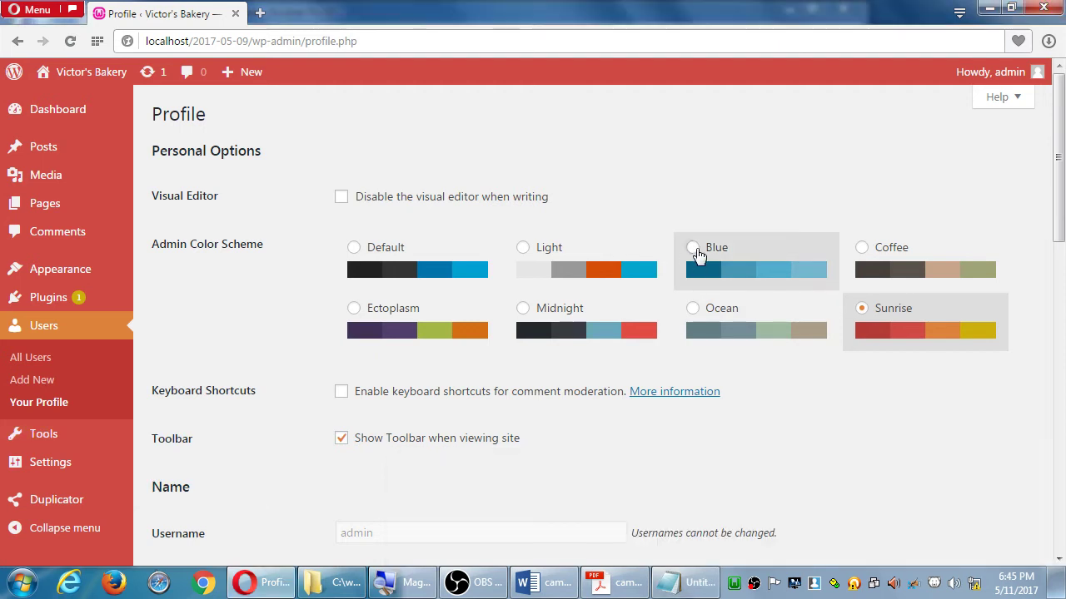
{"action": "key", "text": "alt+Tab"}
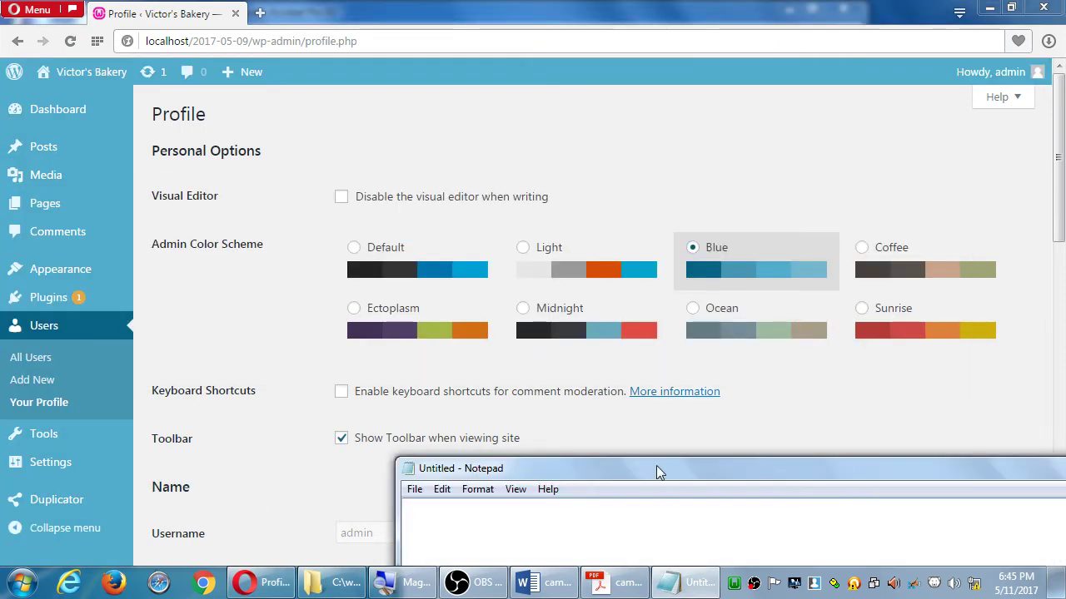
{"action": "left_click_drag", "start_coordinate": [658, 469], "coordinate": [642, 443]}
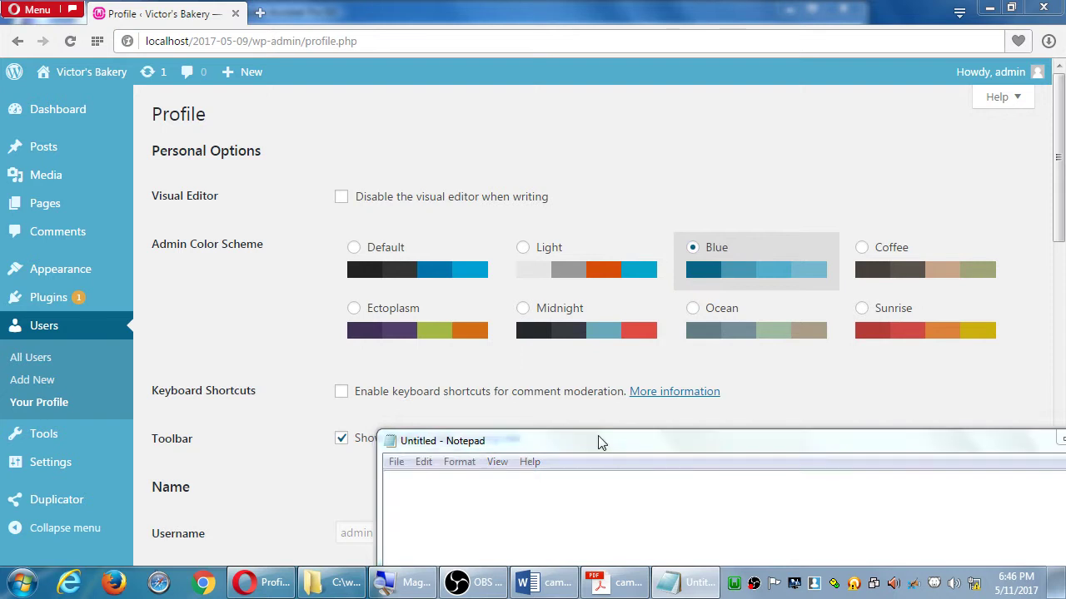
Save the empty Notepad file to the Desktop as 2017-05-11.txt
{"action": "key", "text": "ctrl+s"}
{"action": "left_click", "coordinate": [452, 251]}
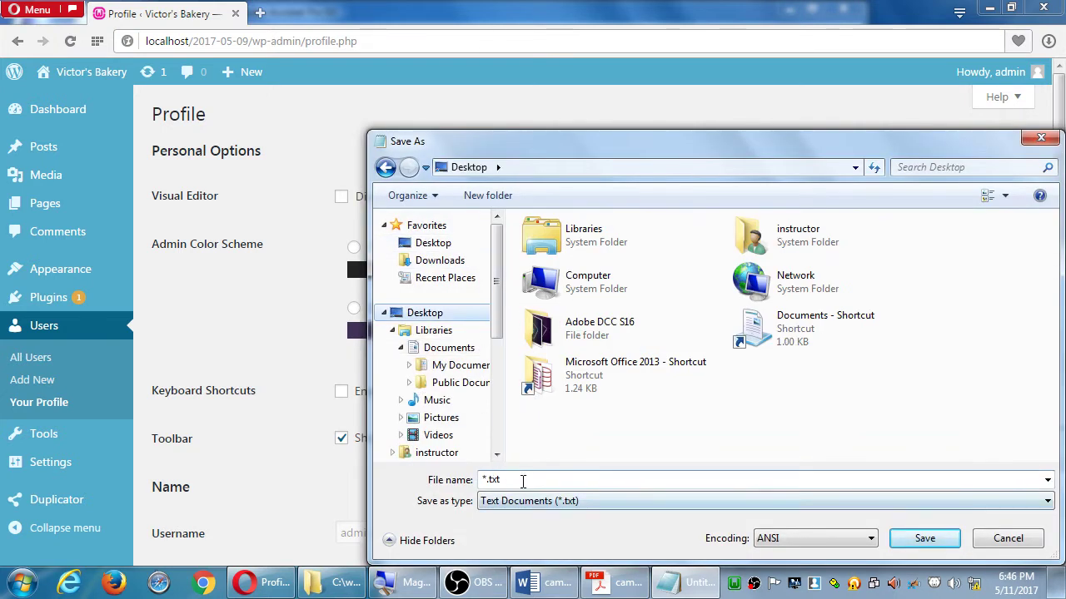
{"action": "left_click", "coordinate": [521, 482]}
{"action": "type", "text": "2017-05-"}
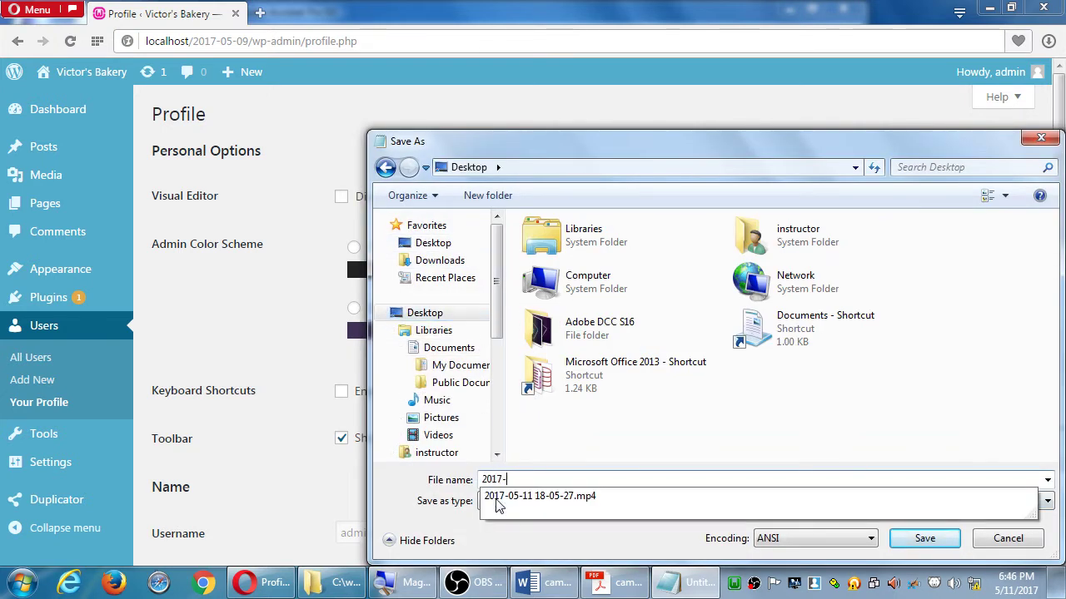
{"action": "type", "text": "11"}
{"action": "key", "text": "Return"}
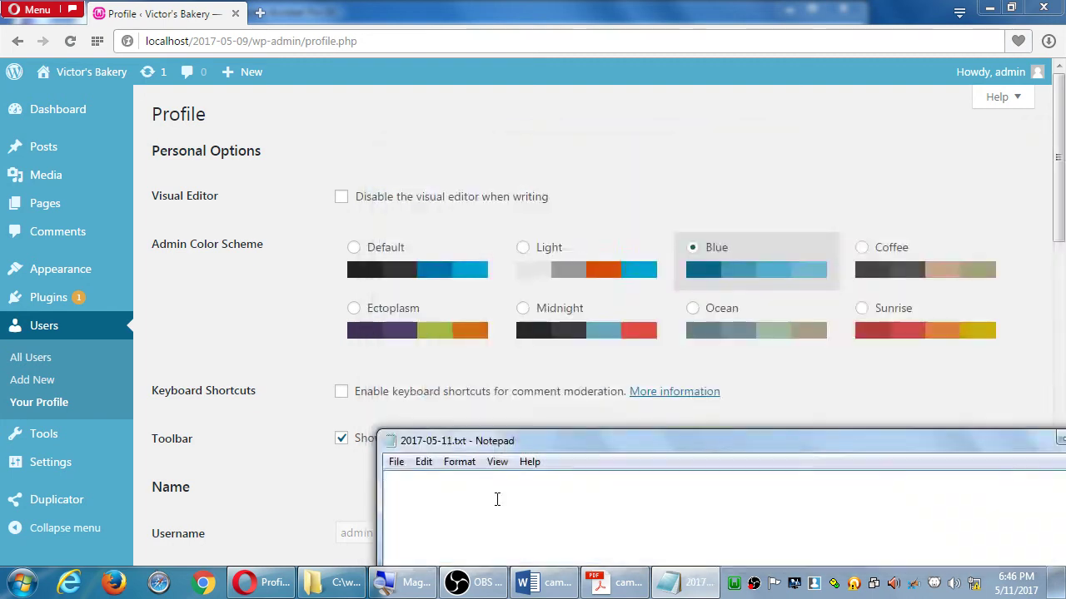
Write a 'Recommendation:' heading with the indented line 'Change your Profile Dashboard color based on how it can help you'
{"action": "type", "text": "Recomme"}
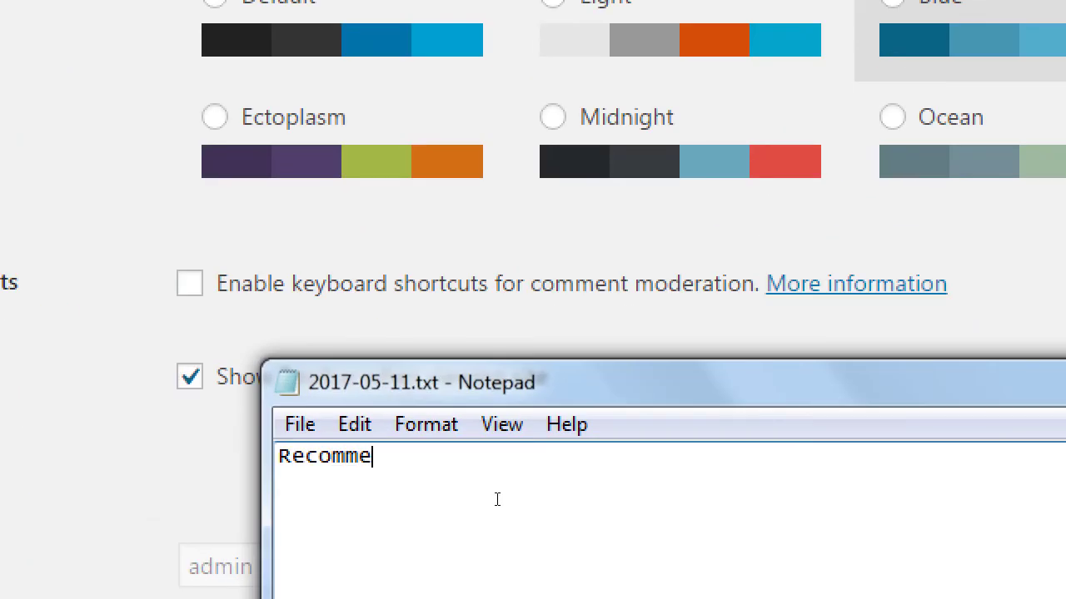
{"action": "type", "text": "ndation:"}
{"action": "key", "text": "Return"}
{"action": "key", "text": "Tab"}
{"action": "type", "text": "Cha"}
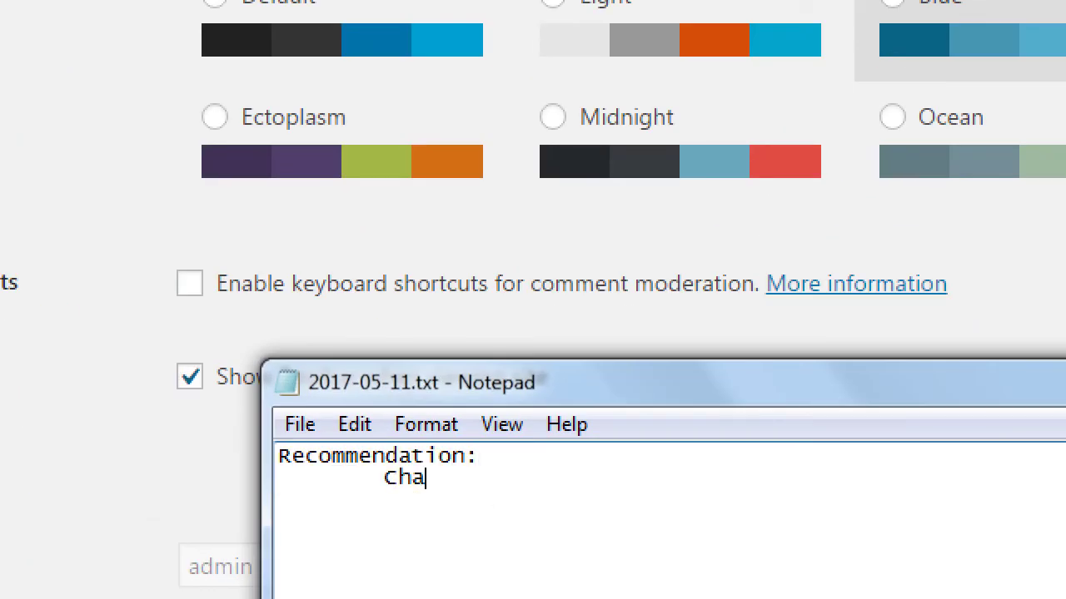
{"action": "type", "text": "nge your Profile Dashboard c"}
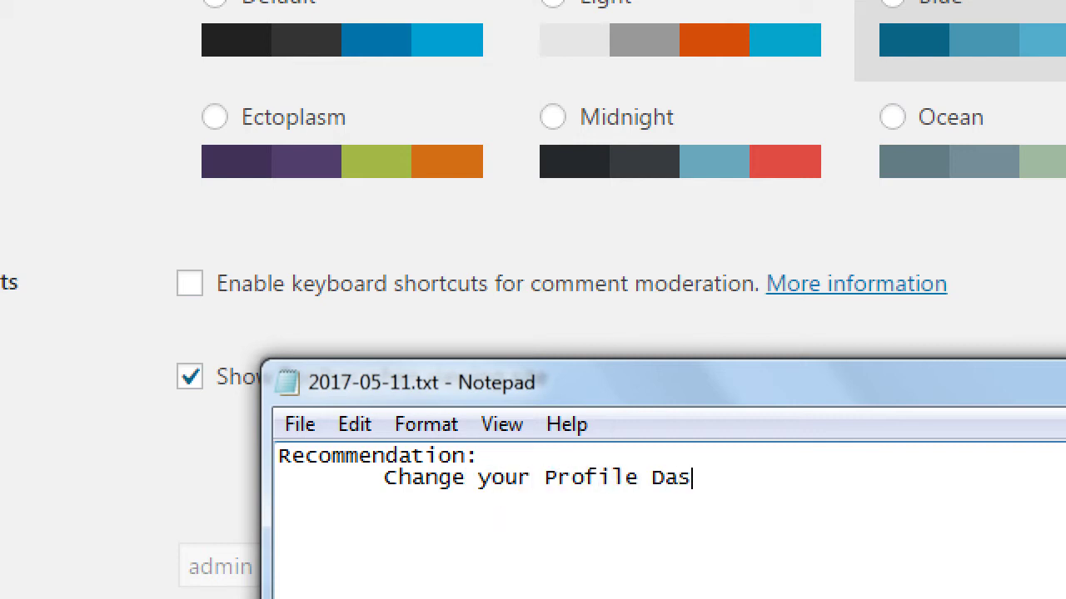
{"action": "type", "text": "olor based on"}
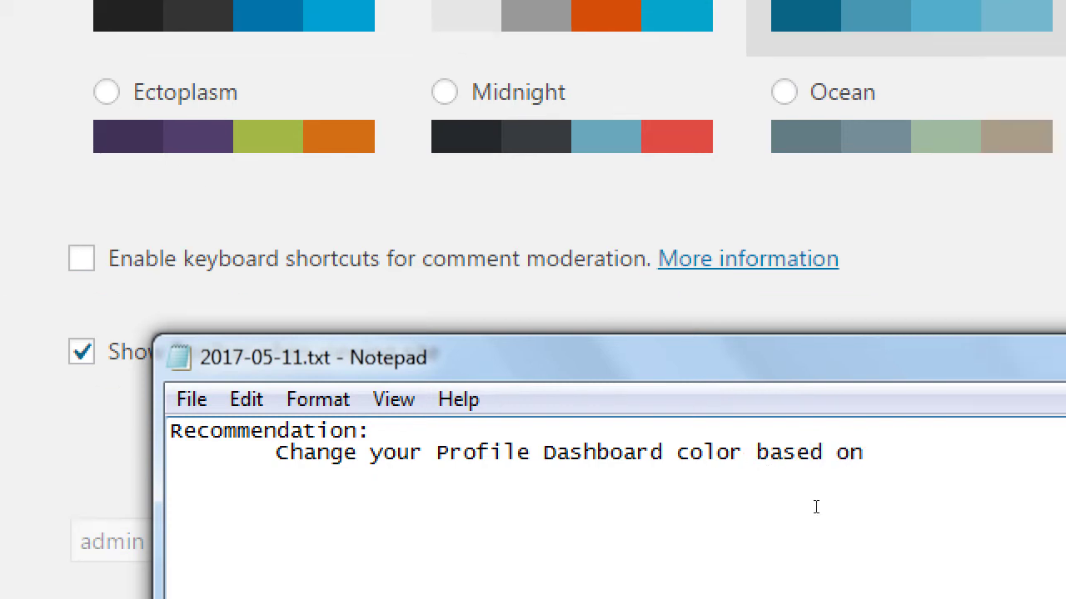
{"action": "type", "text": " h"}
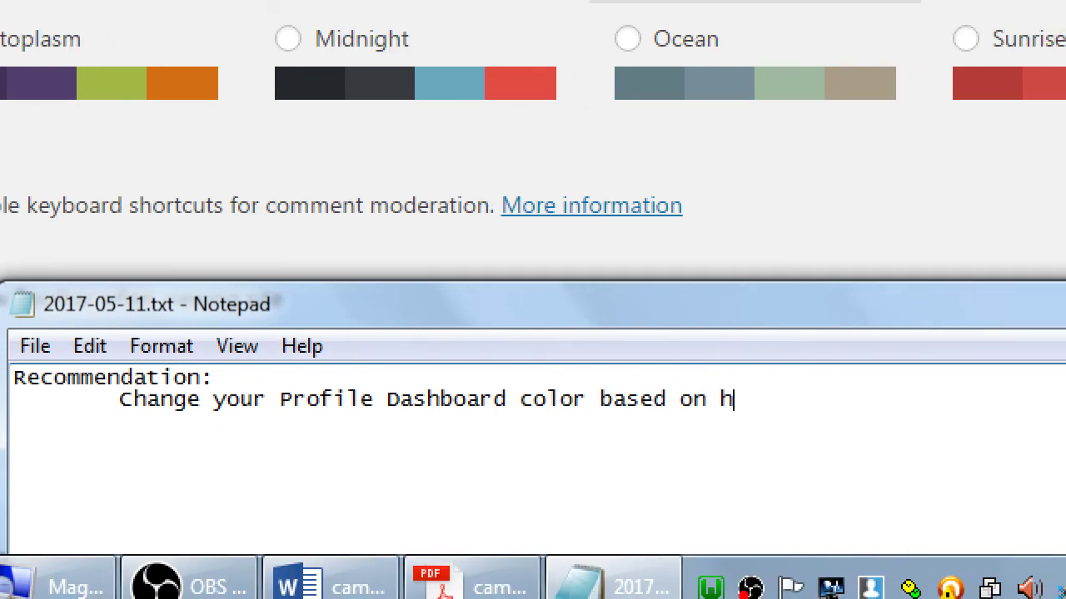
{"action": "type", "text": "ow it can help you"}
Add a further-indented example: running your site on WAMP, set to Blue
{"action": "key", "text": "Return"}
{"action": "key", "text": "Tab"}
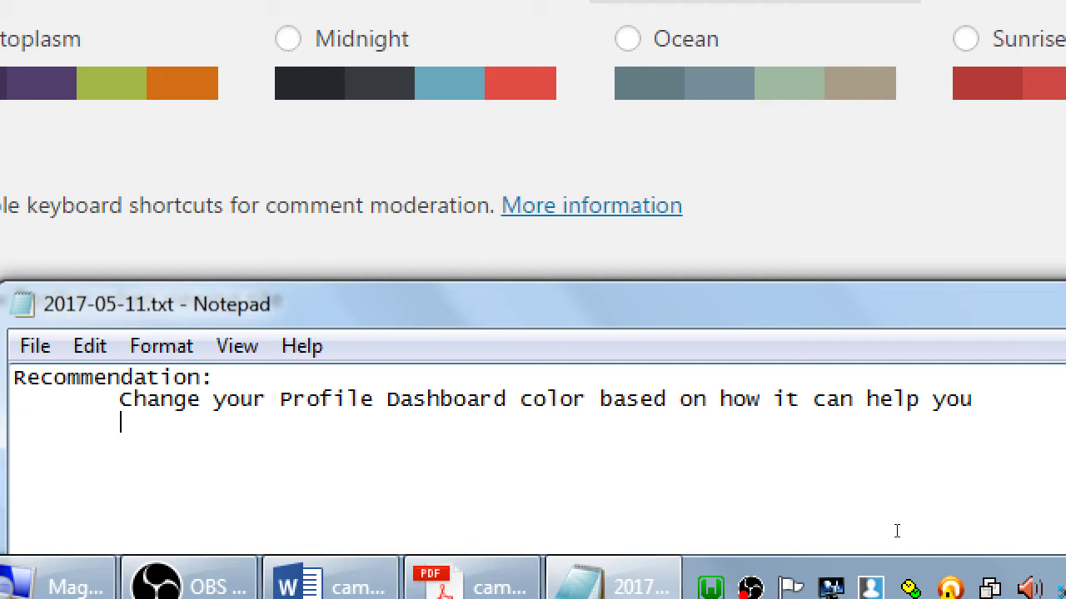
{"action": "key", "text": "Tab"}
{"action": "type", "text": "Example: "}
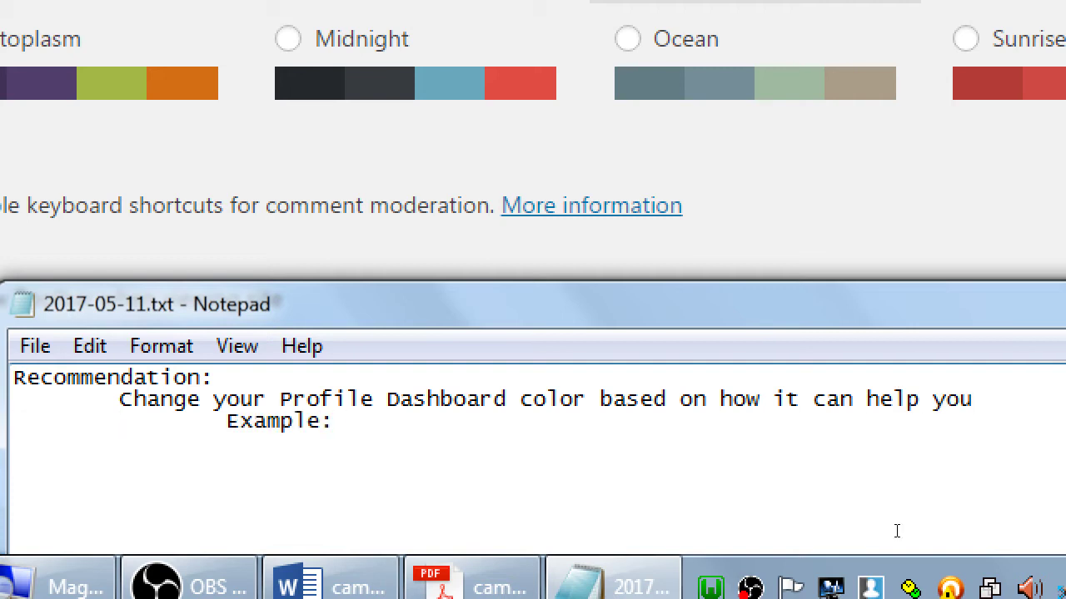
{"action": "type", "text": "Running your si"}
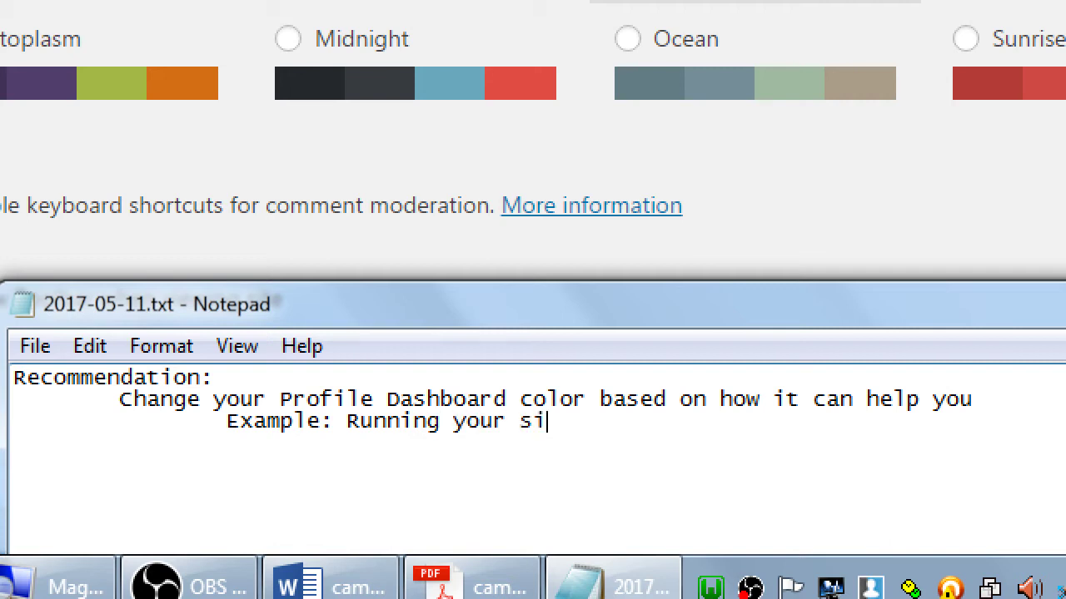
{"action": "type", "text": "te on wamp"}
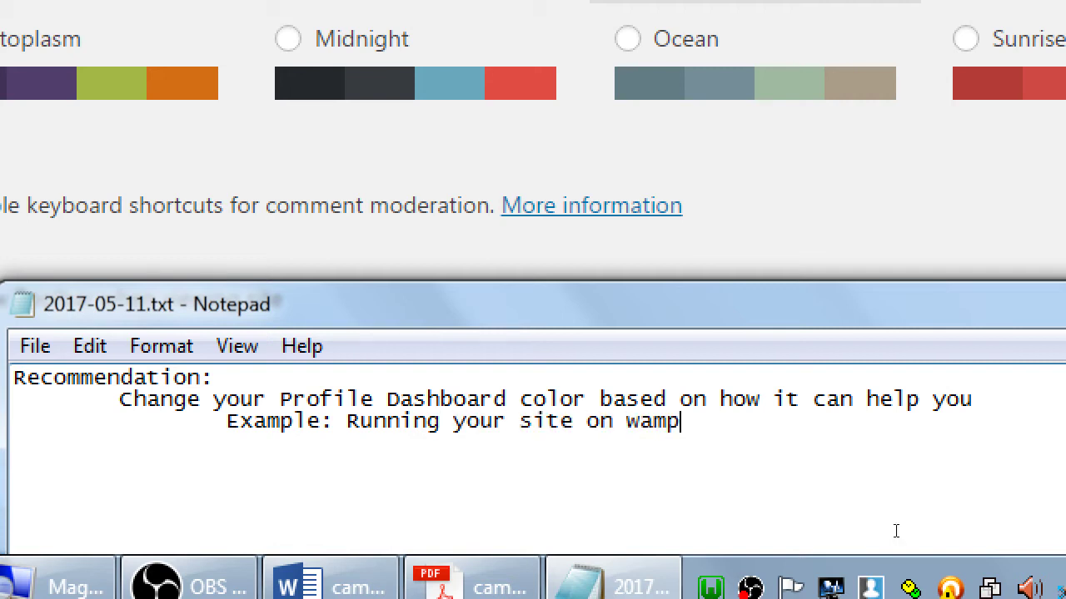
{"action": "key", "text": "BackSpace"}
{"action": "key", "text": "BackSpace"}
{"action": "key", "text": "BackSpace"}
{"action": "type", "text": "a"}
{"action": "key", "text": "BackSpace"}
{"action": "key", "text": "BackSpace"}
{"action": "type", "text": "WAMP - set to Blue"}
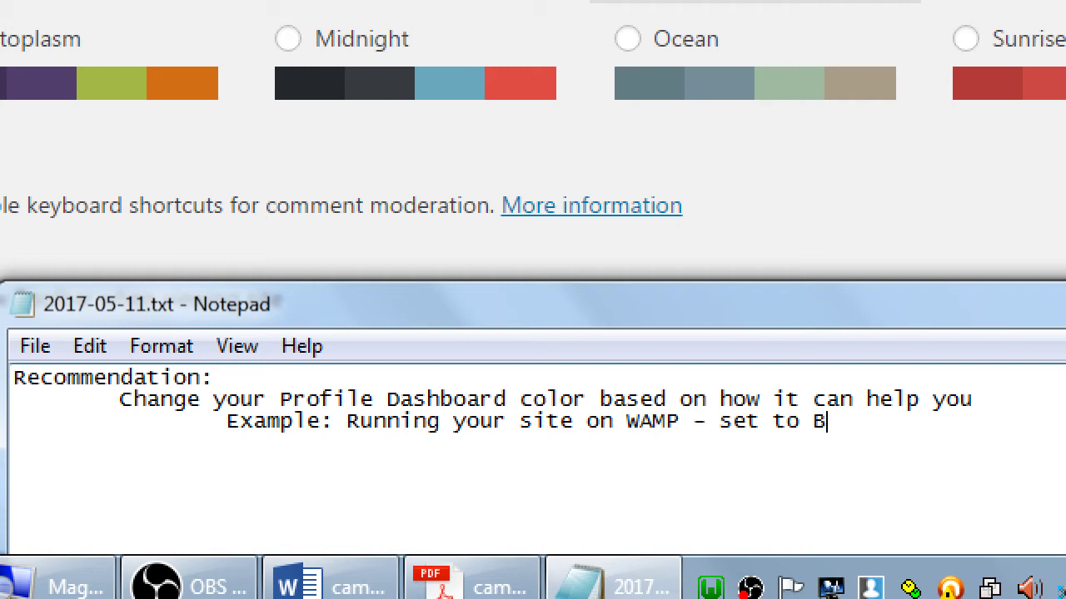
Add the example for running on GoDaddy/Bluehost, changing its colour from Red to Sunrise
{"action": "key", "text": "Return"}
{"action": "key", "text": "Tab"}
{"action": "key", "text": "Tab"}
{"action": "key", "text": "Tab"}
{"action": "type", "text": "Runi"}
{"action": "key", "text": "BackSpace"}
{"action": "type", "text": "ning "}
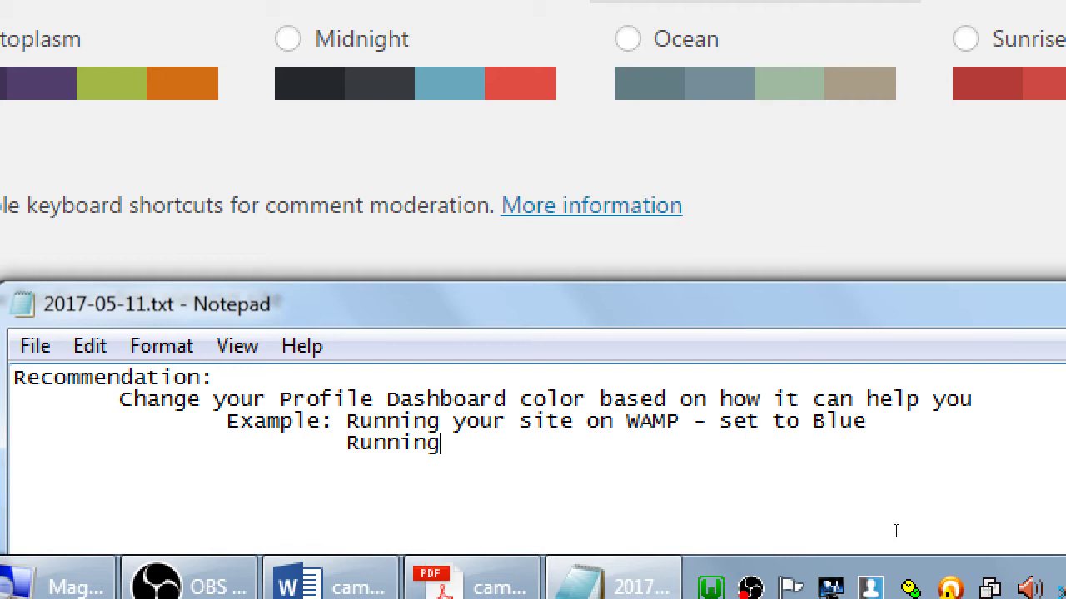
{"action": "type", "text": "on GoDaddy"}
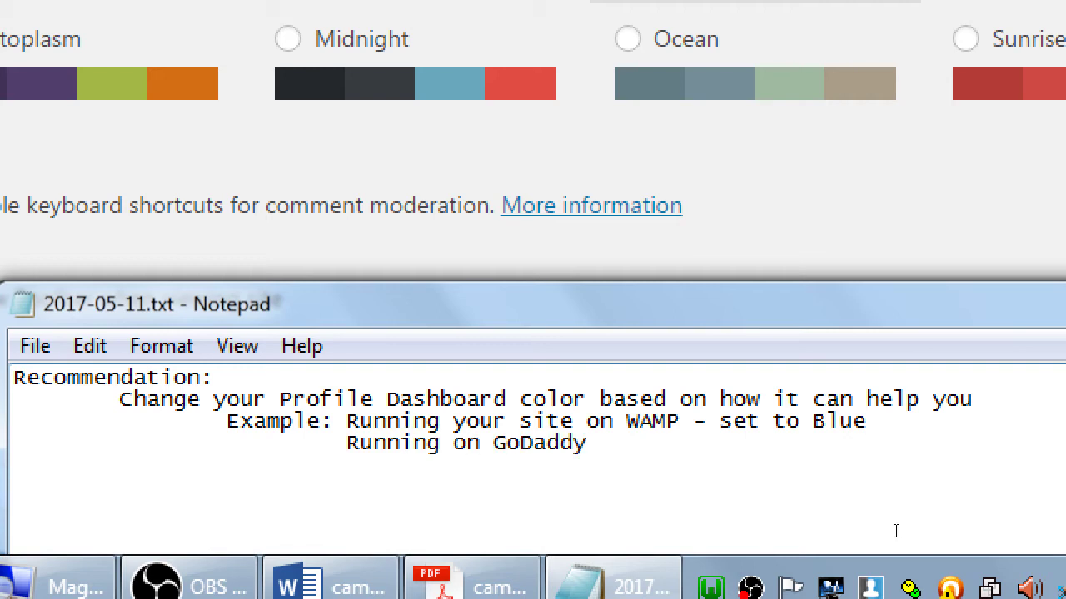
{"action": "type", "text": "/Blueh"}
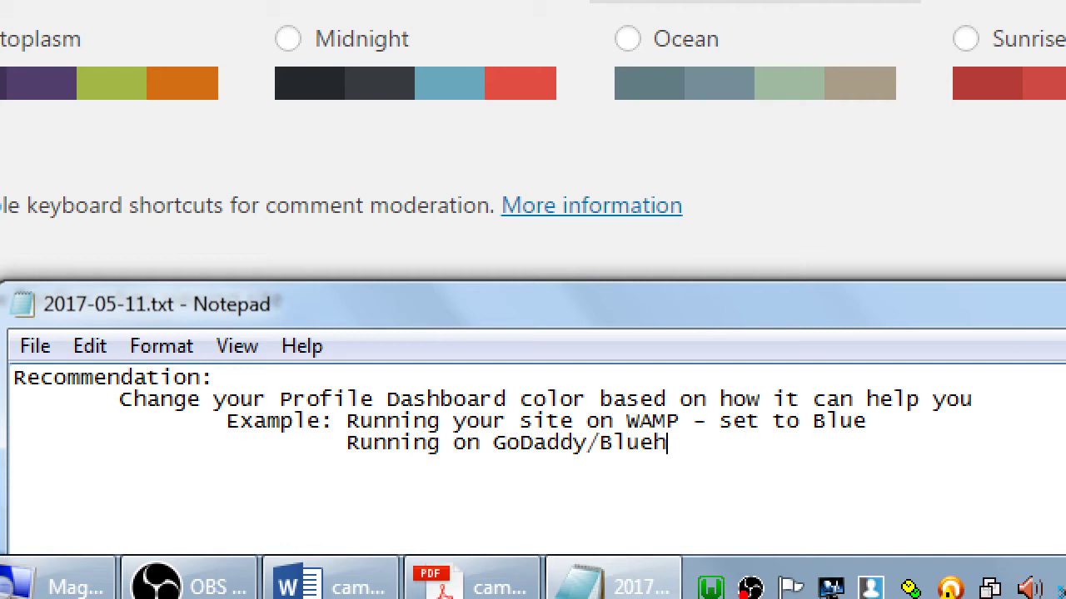
{"action": "type", "text": "ost - set t"}
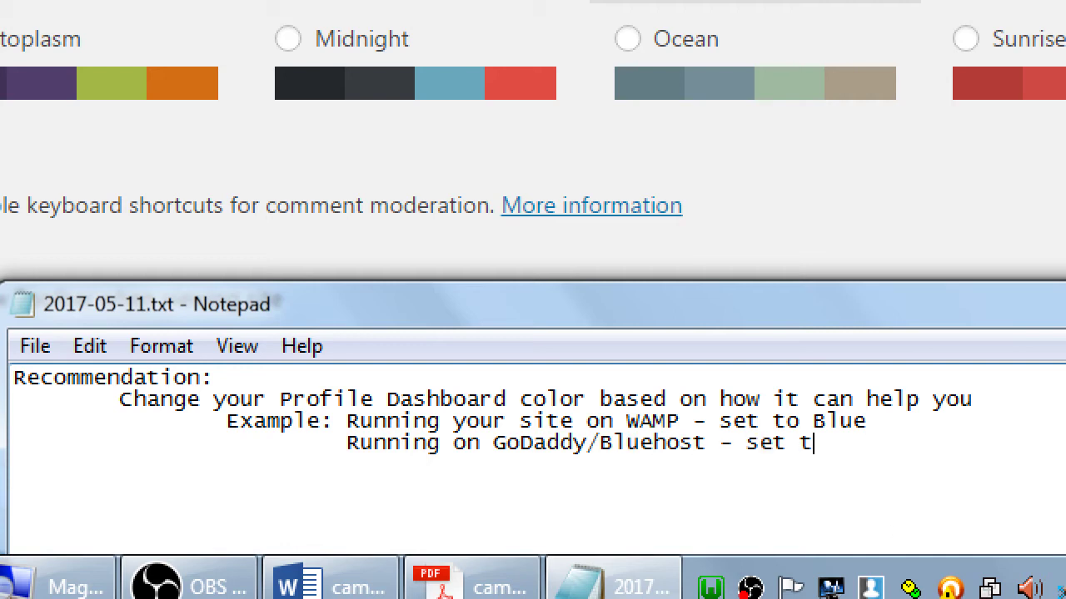
{"action": "type", "text": "o Sunrise"}
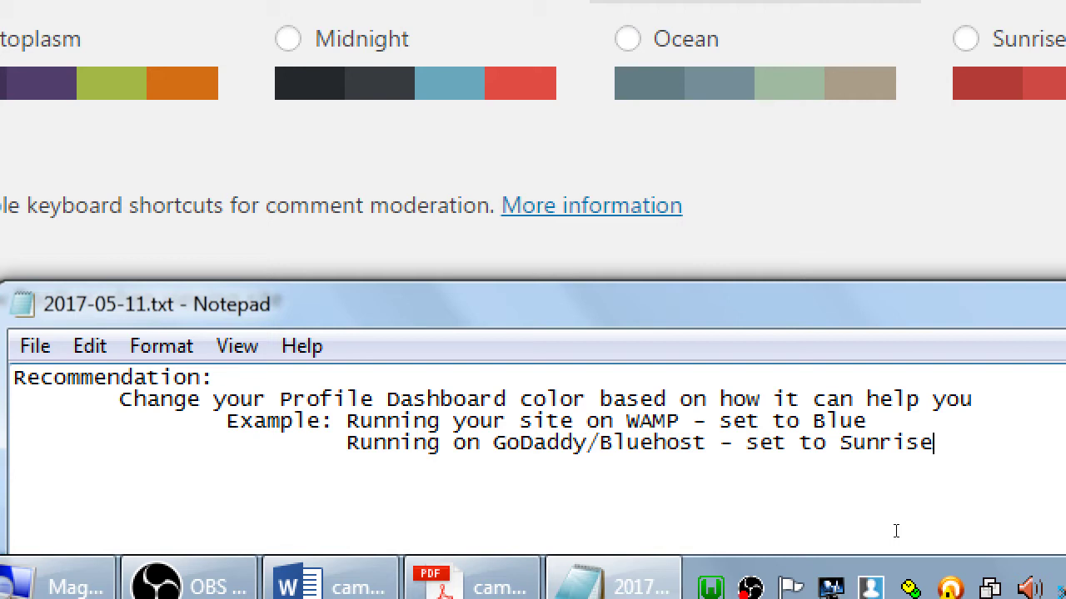
{"action": "key", "text": "Return"}
{"action": "key", "text": "Return"}
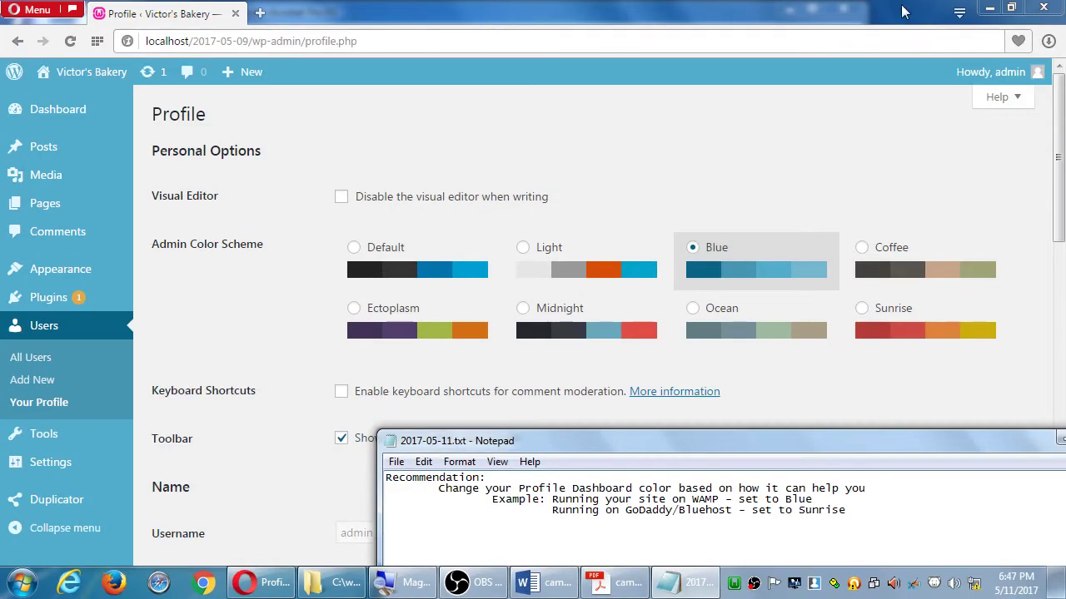
Return to the WordPress profile page and review its fields, selecting the Nickname 'admin'
{"action": "left_click", "coordinate": [771, 147]}
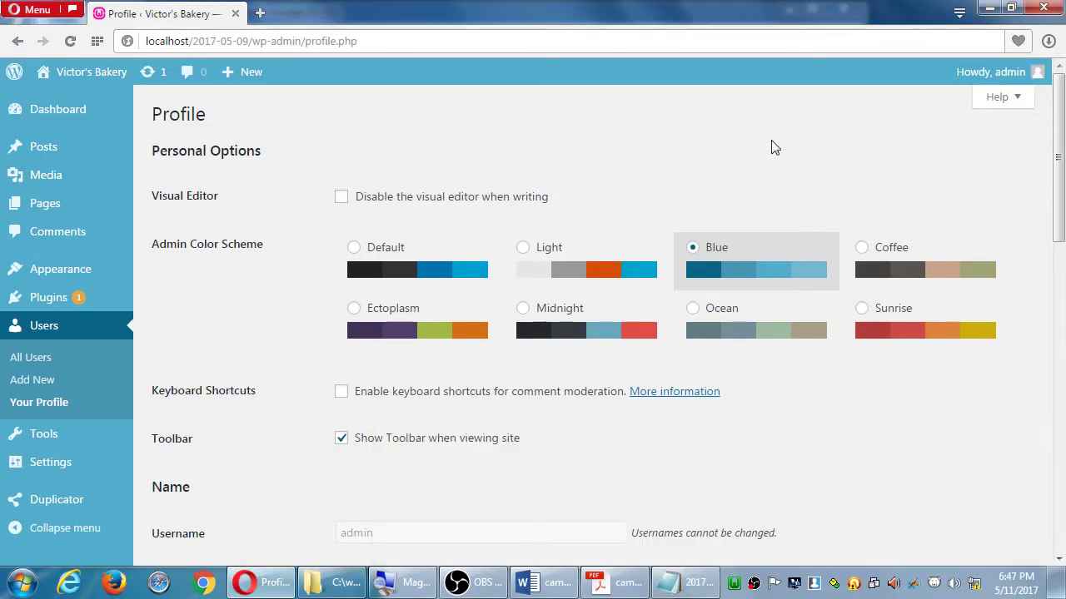
{"action": "scroll", "coordinate": [774, 148], "scroll_direction": "down", "scroll_amount": 1}
{"action": "scroll", "coordinate": [778, 143], "scroll_direction": "down", "scroll_amount": 2}
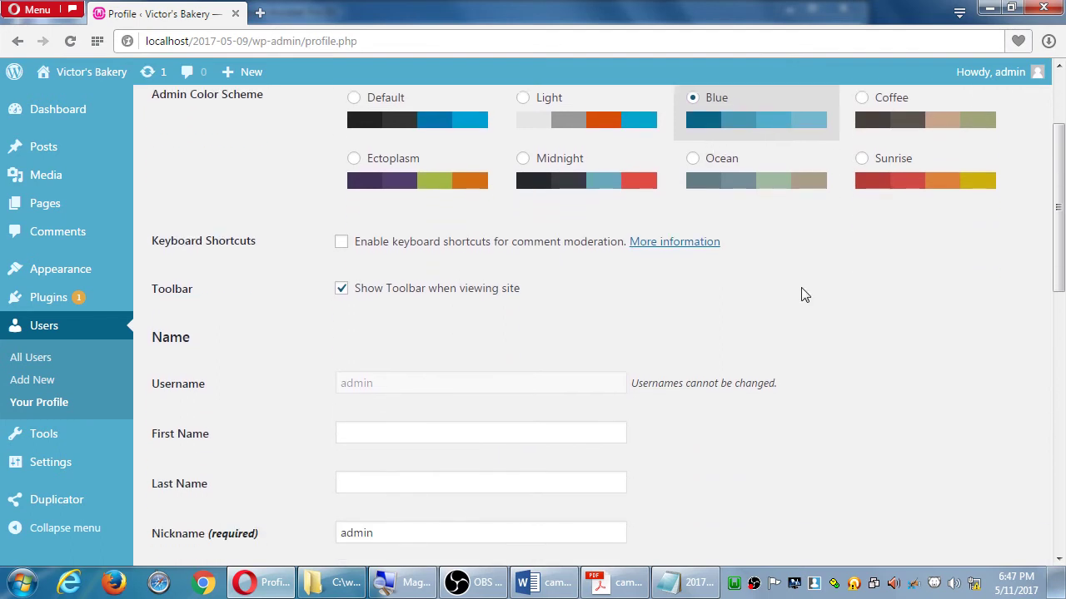
{"action": "scroll", "coordinate": [843, 347], "scroll_direction": "down", "scroll_amount": 3}
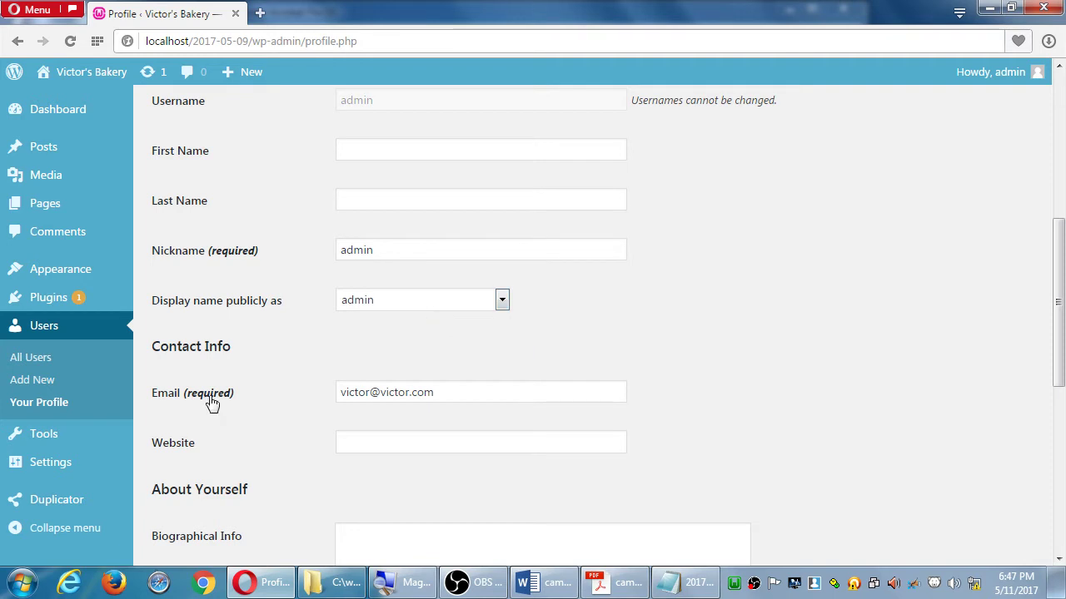
{"action": "scroll", "coordinate": [398, 350], "scroll_direction": "up", "scroll_amount": 1}
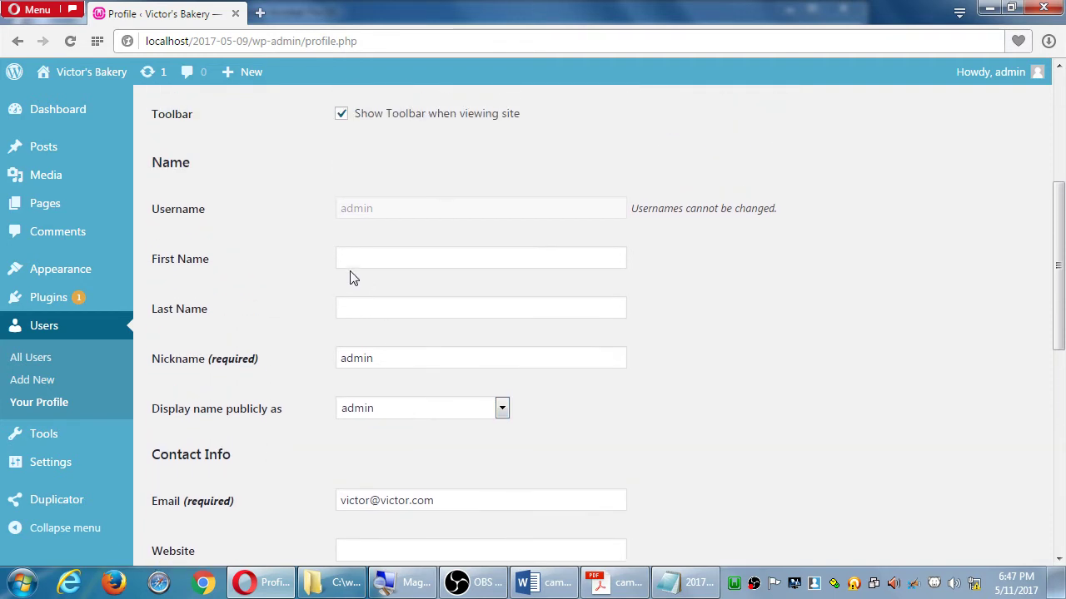
{"action": "double_click", "coordinate": [358, 360]}
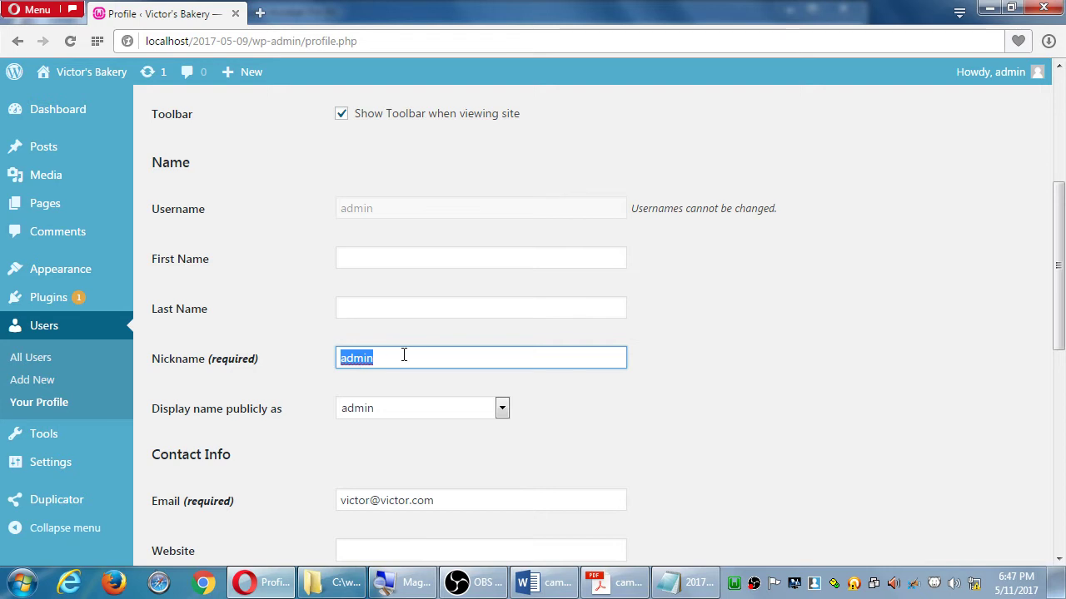
Enter the admin's first name and last name, fixing a surname typo
{"action": "left_click", "coordinate": [385, 260]}
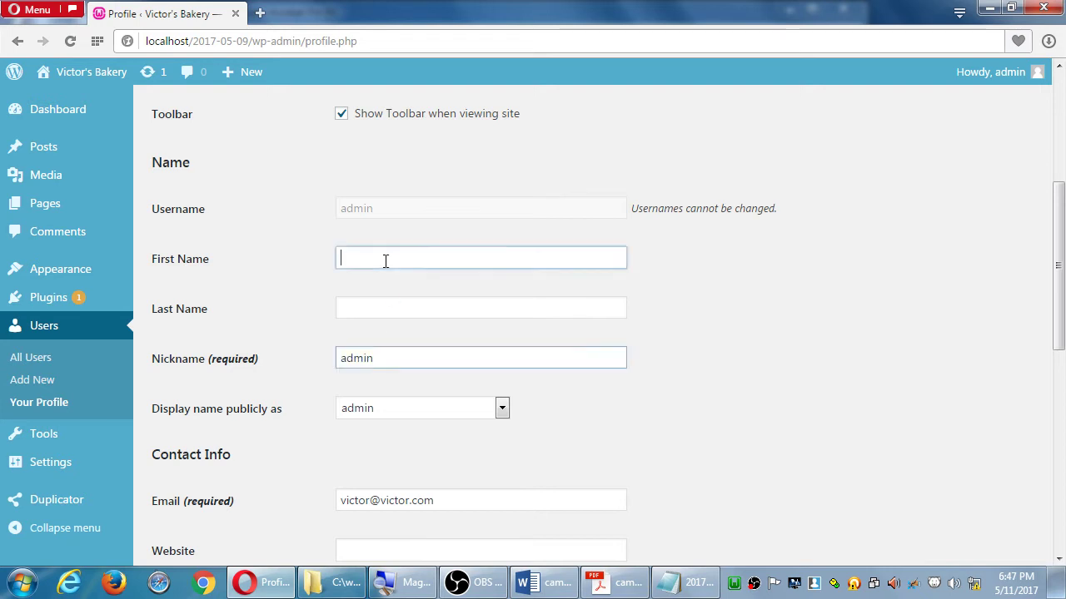
{"action": "type", "text": "John"}
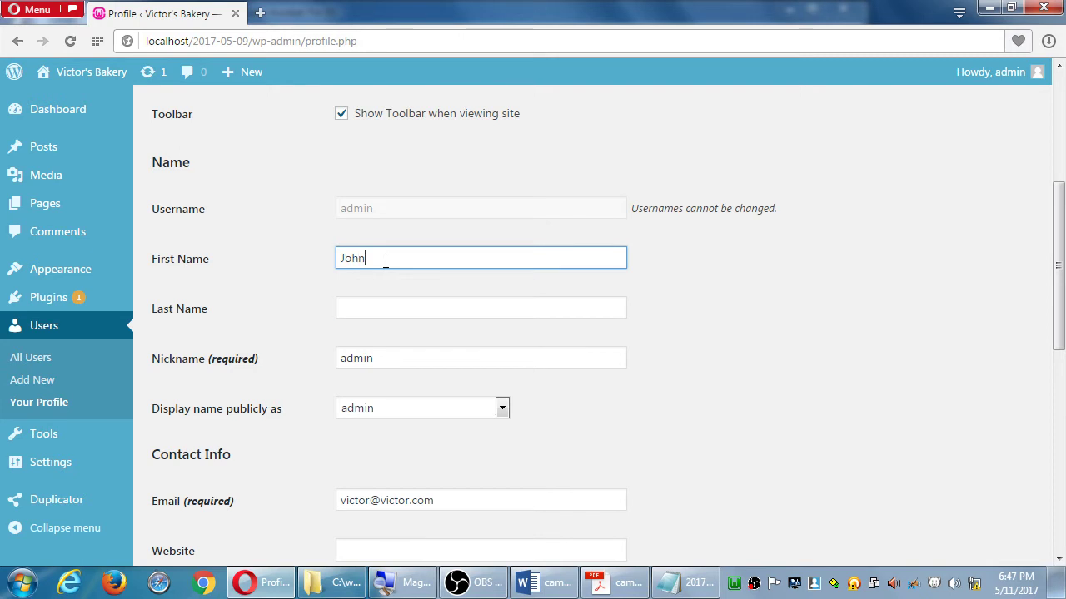
{"action": "key", "text": "Tab"}
{"action": "type", "text": "Smoth"}
{"action": "key", "text": "BackSpace"}
{"action": "key", "text": "BackSpace"}
{"action": "key", "text": "BackSpace"}
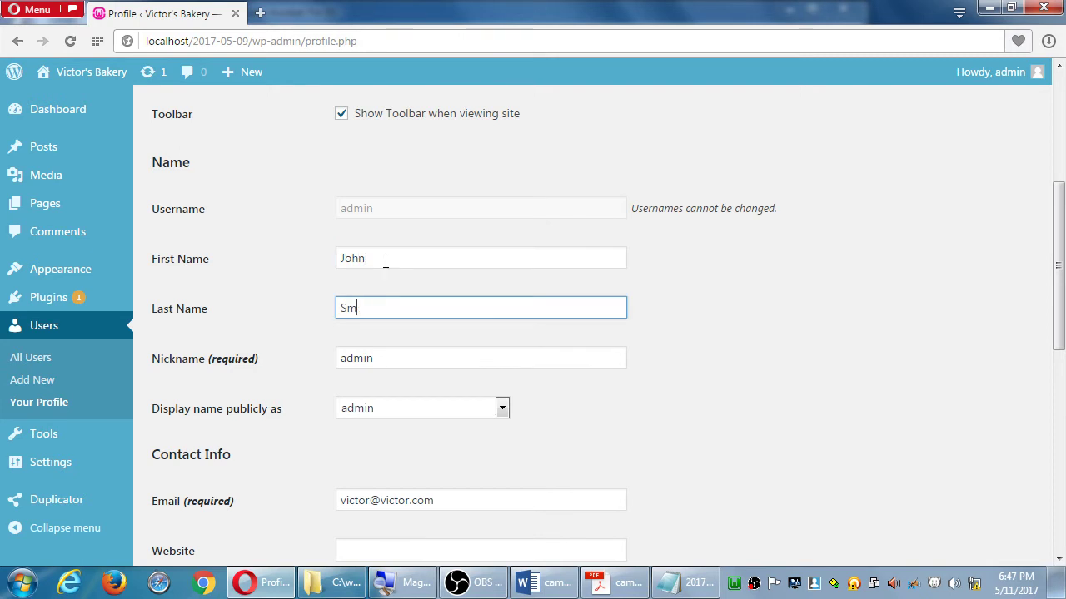
{"action": "type", "text": "ith"}
{"action": "key", "text": "Tab"}
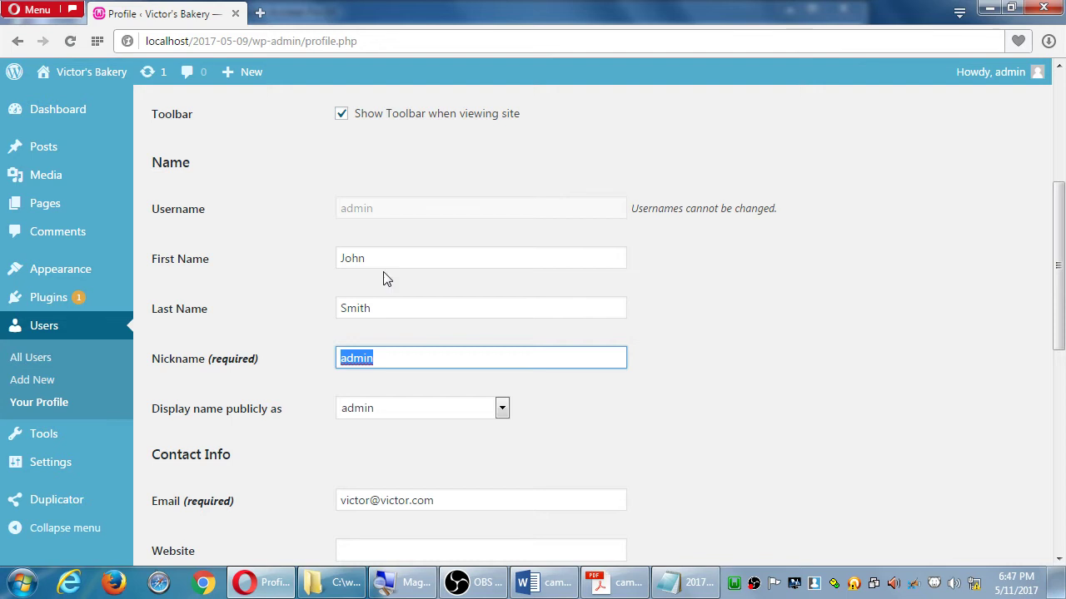
{"action": "left_click", "coordinate": [357, 410]}
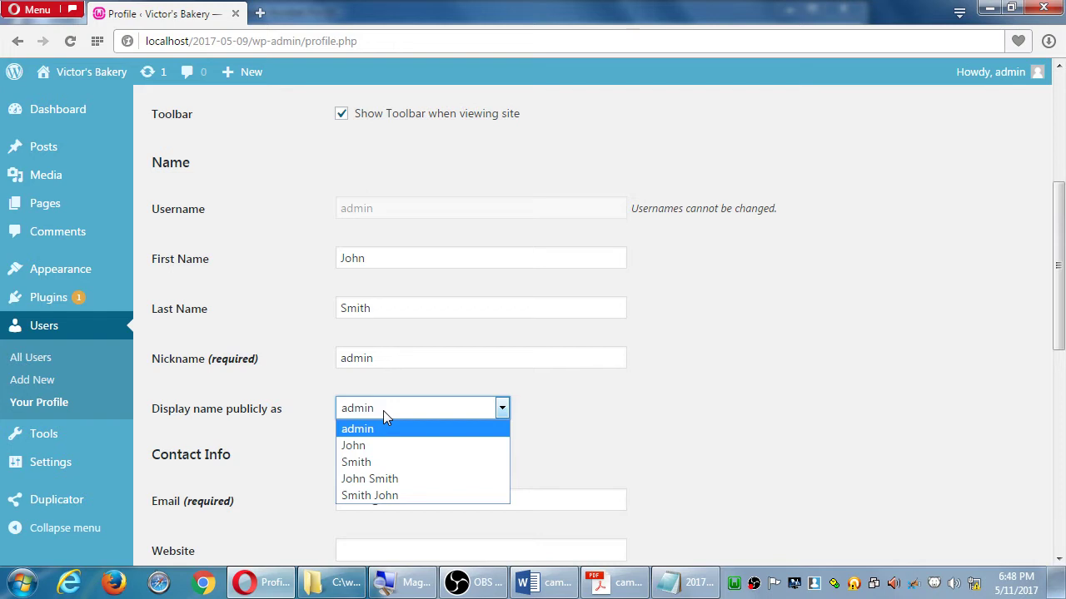
{"action": "left_click", "coordinate": [827, 314]}
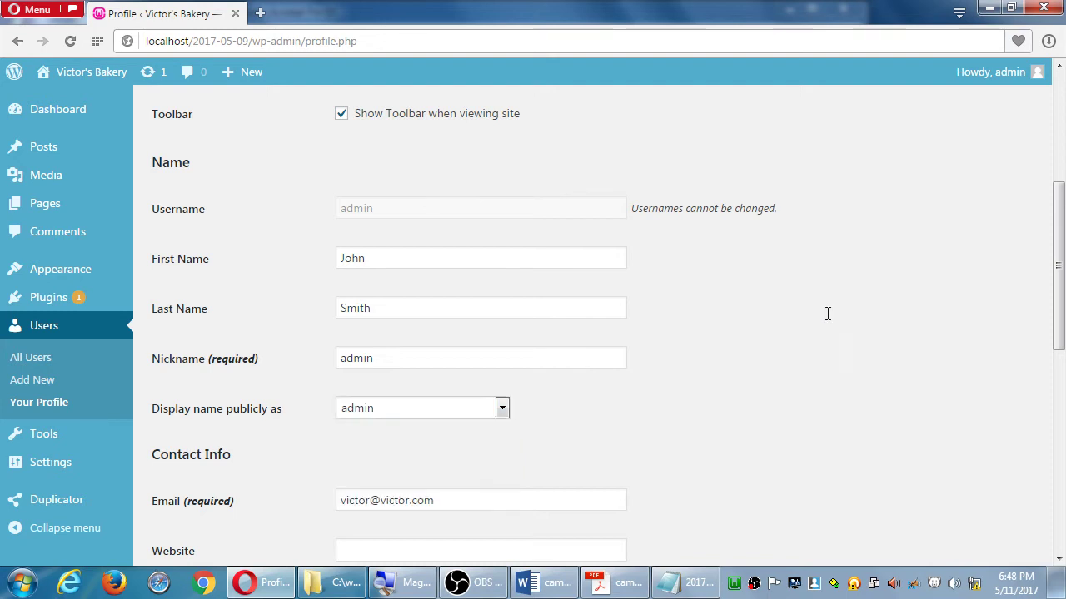
{"action": "scroll", "coordinate": [862, 303], "scroll_direction": "down", "scroll_amount": 3}
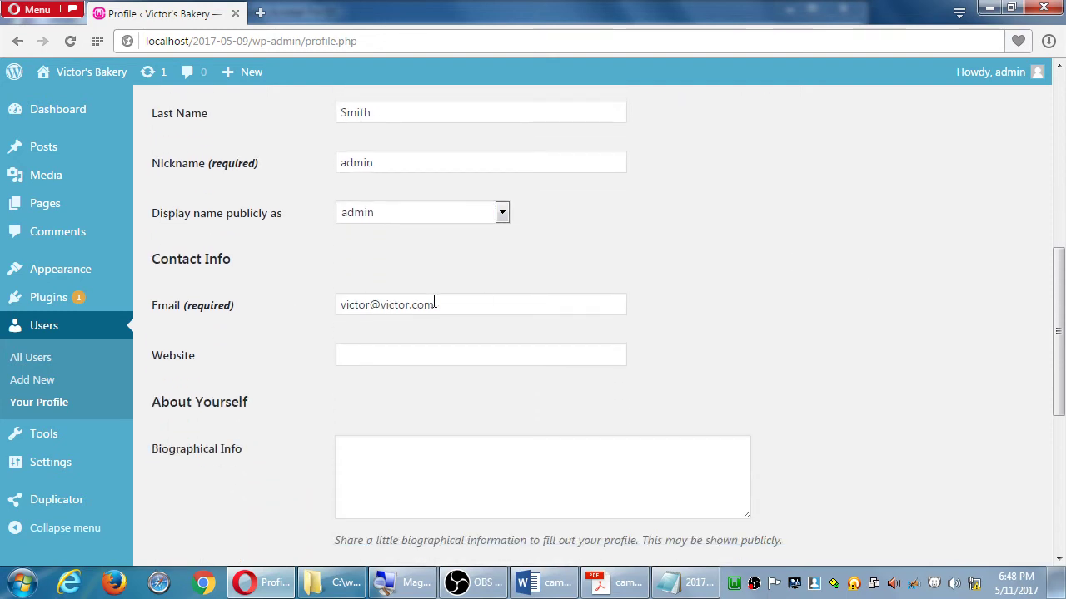
{"action": "scroll", "coordinate": [388, 399], "scroll_direction": "down", "scroll_amount": 2}
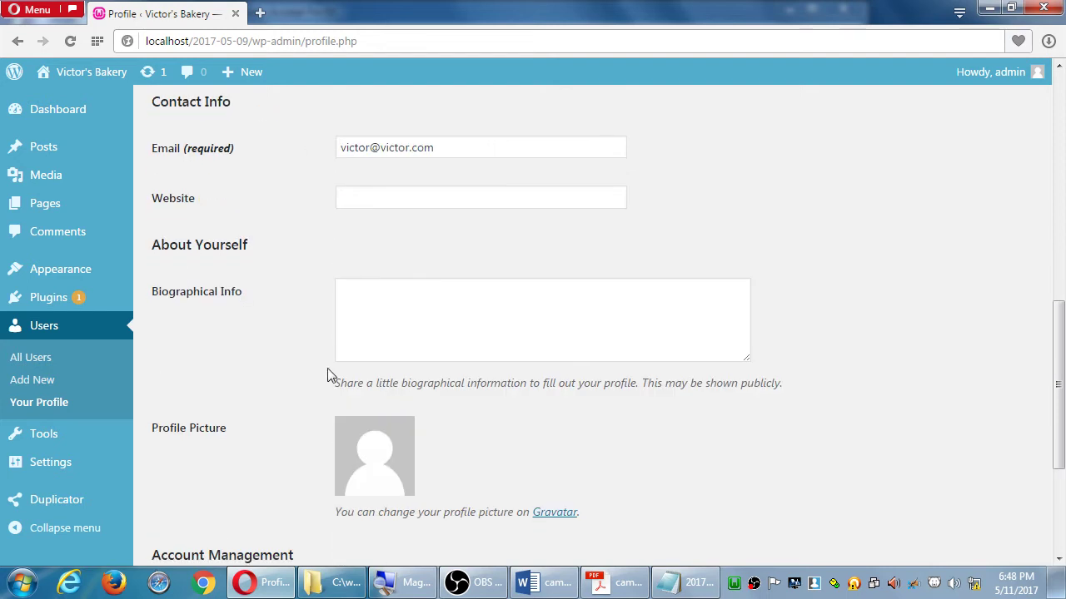
{"action": "left_click_drag", "start_coordinate": [393, 384], "coordinate": [670, 416]}
{"action": "left_click", "coordinate": [527, 376]}
{"action": "left_click_drag", "start_coordinate": [433, 383], "coordinate": [539, 403]}
{"action": "left_click", "coordinate": [617, 383]}
{"action": "scroll", "coordinate": [499, 341], "scroll_direction": "down", "scroll_amount": 3}
{"action": "scroll", "coordinate": [448, 319], "scroll_direction": "up", "scroll_amount": 2}
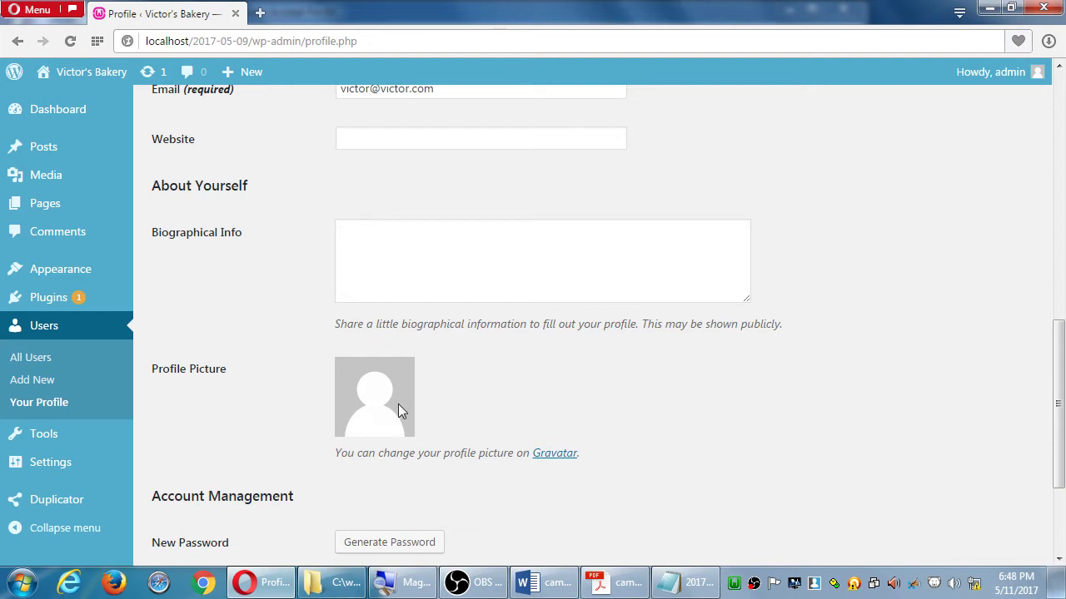
{"action": "scroll", "coordinate": [398, 407], "scroll_direction": "down", "scroll_amount": 2}
{"action": "scroll", "coordinate": [392, 369], "scroll_direction": "down", "scroll_amount": 2}
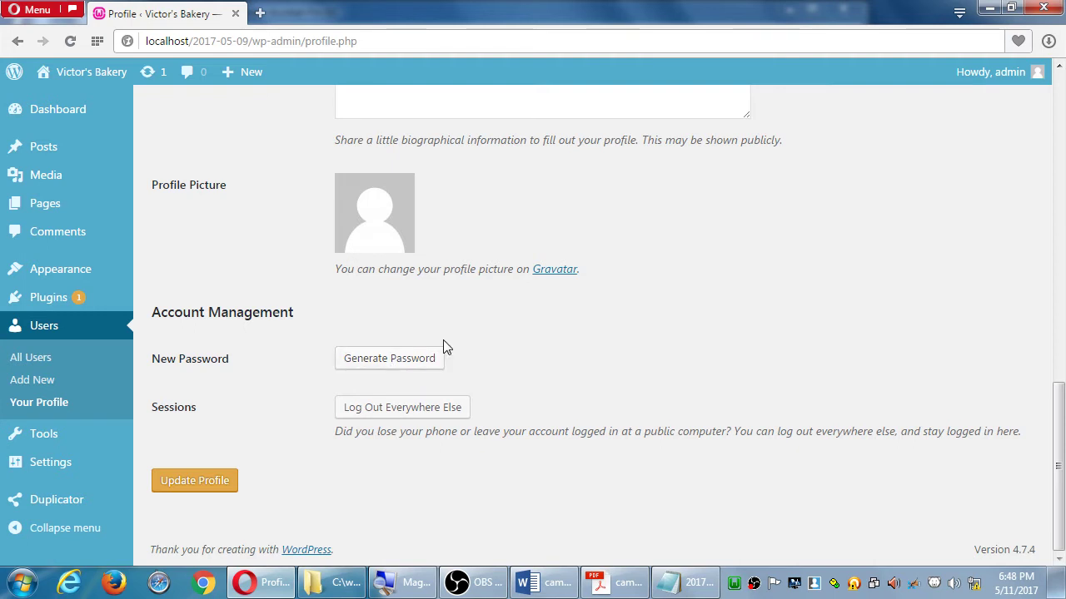
{"action": "scroll", "coordinate": [443, 341], "scroll_direction": "up", "scroll_amount": 15}
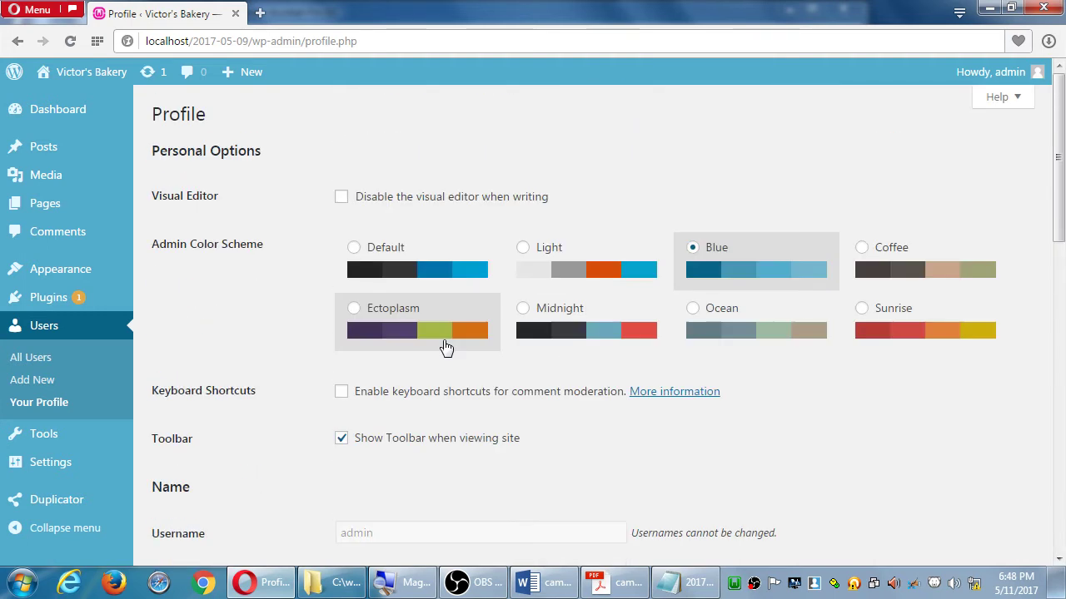
{"action": "scroll", "coordinate": [485, 307], "scroll_direction": "down", "scroll_amount": 15}
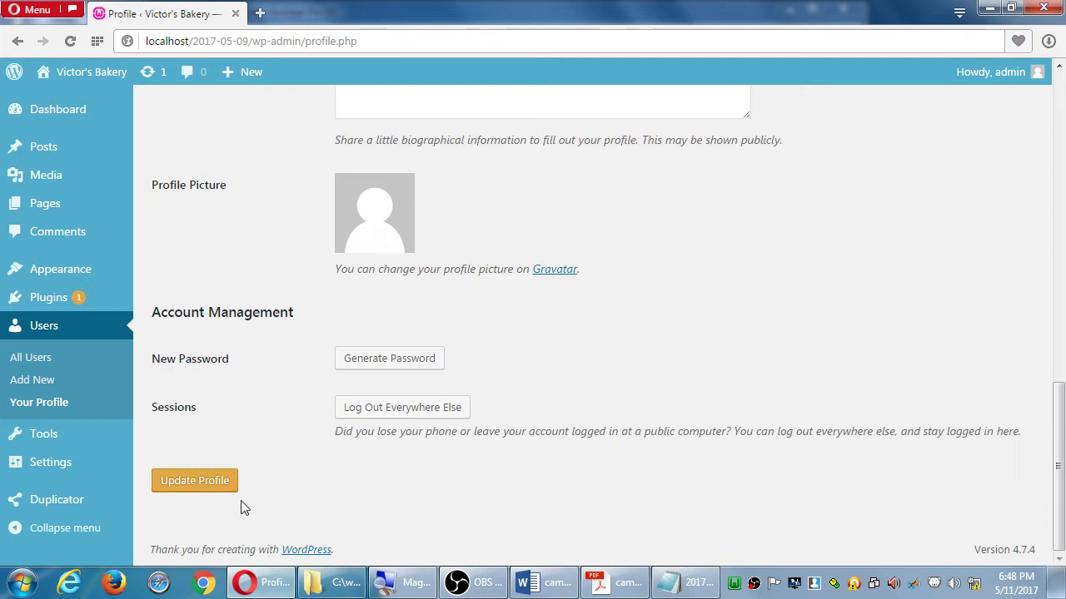
Update the profile so the new first and last name are saved
{"action": "left_click", "coordinate": [200, 481]}
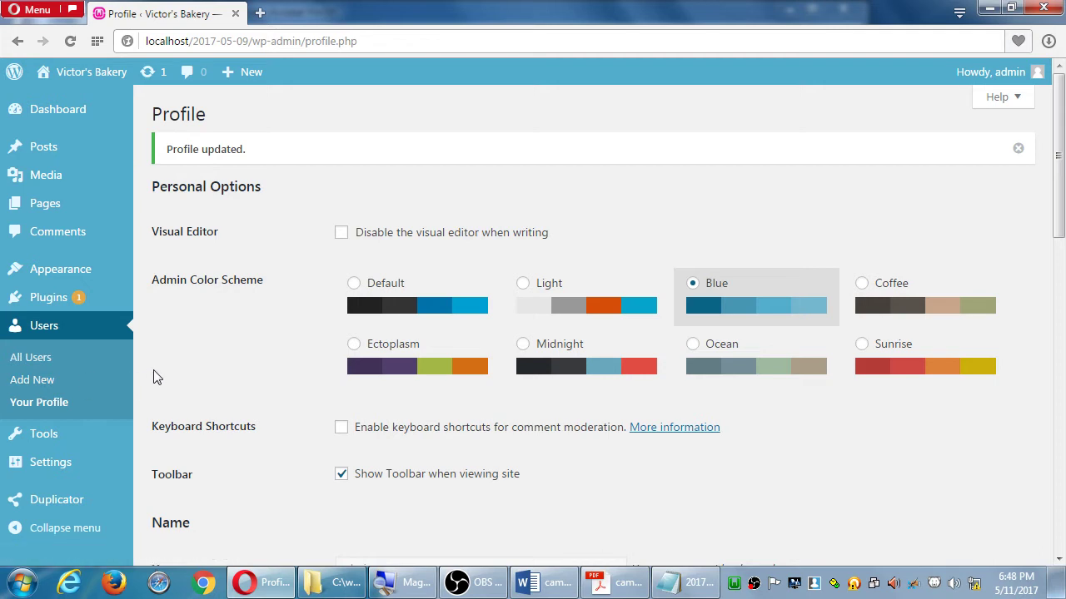
{"action": "scroll", "coordinate": [204, 381], "scroll_direction": "down", "scroll_amount": 5}
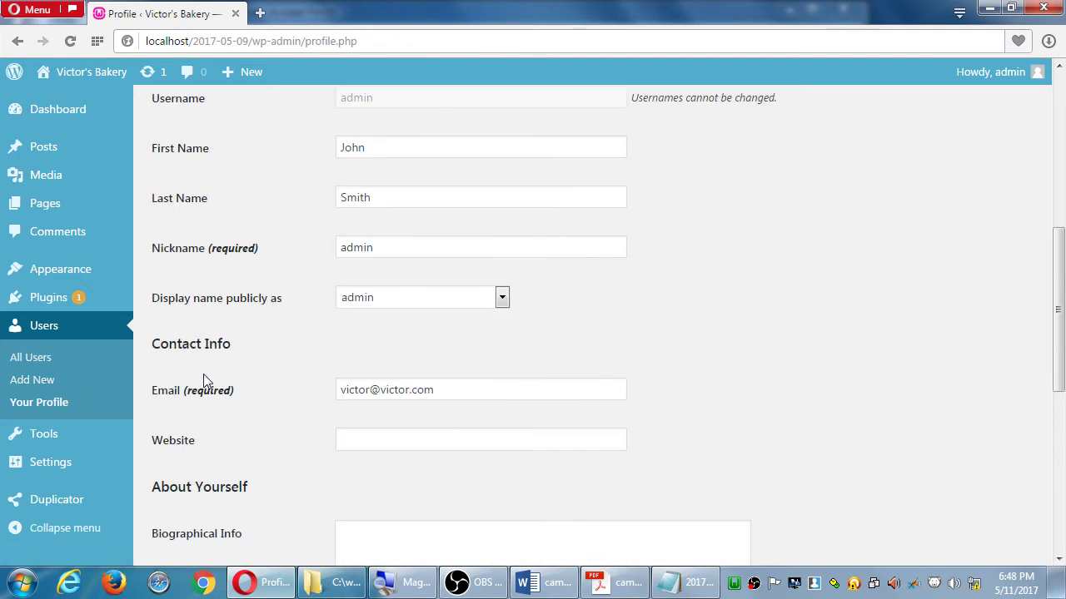
{"action": "scroll", "coordinate": [208, 380], "scroll_direction": "down", "scroll_amount": 6}
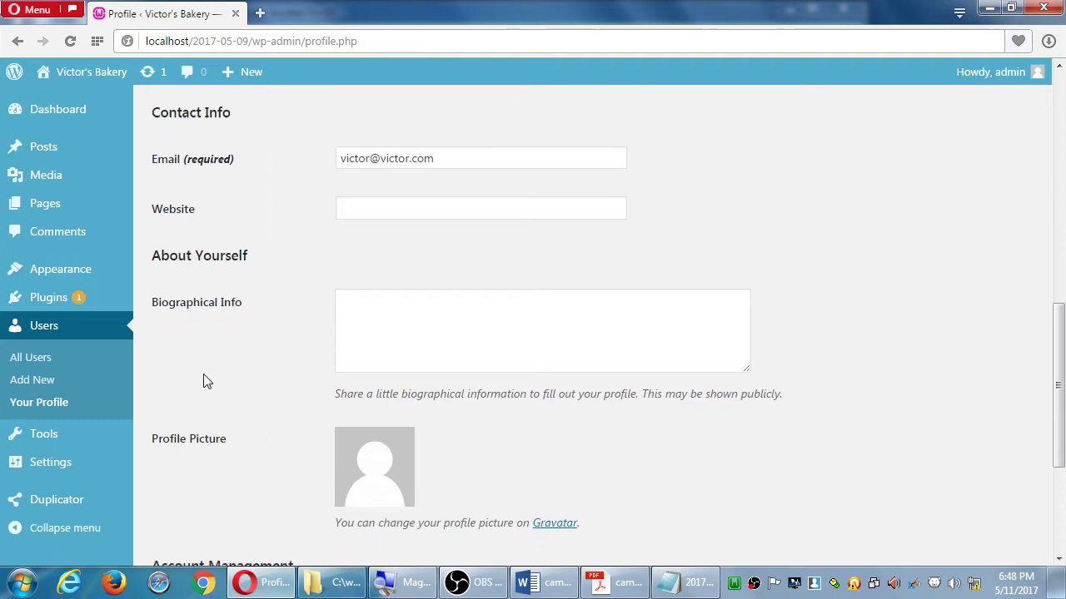
{"action": "scroll", "coordinate": [208, 381], "scroll_direction": "up", "scroll_amount": 7}
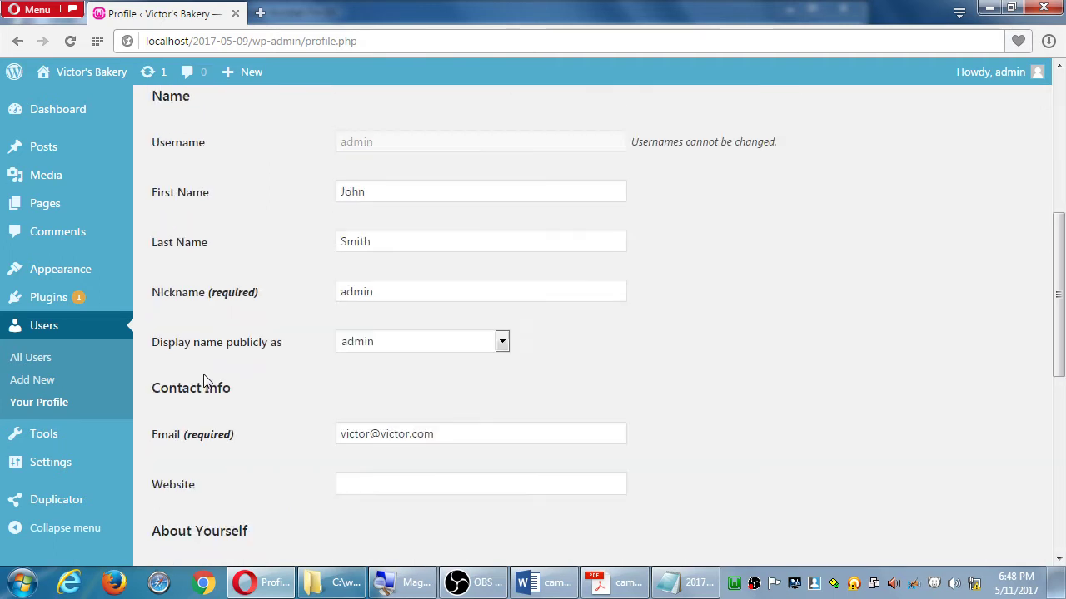
{"action": "scroll", "coordinate": [207, 380], "scroll_direction": "down", "scroll_amount": 3}
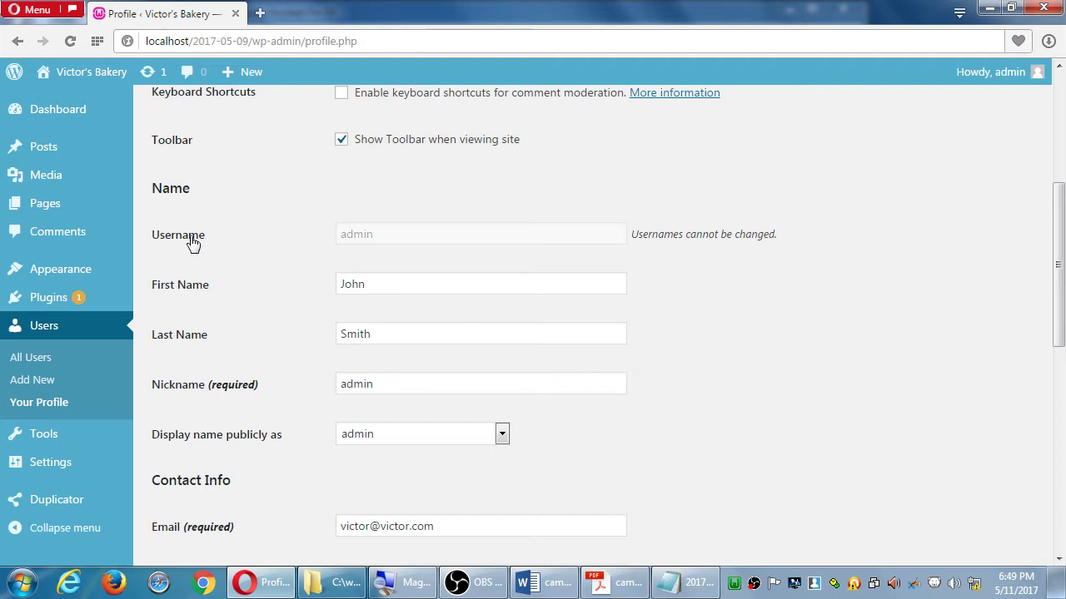
Review the saved Nickname and Sessions fields, then go to Users > Add New
{"action": "double_click", "coordinate": [383, 384]}
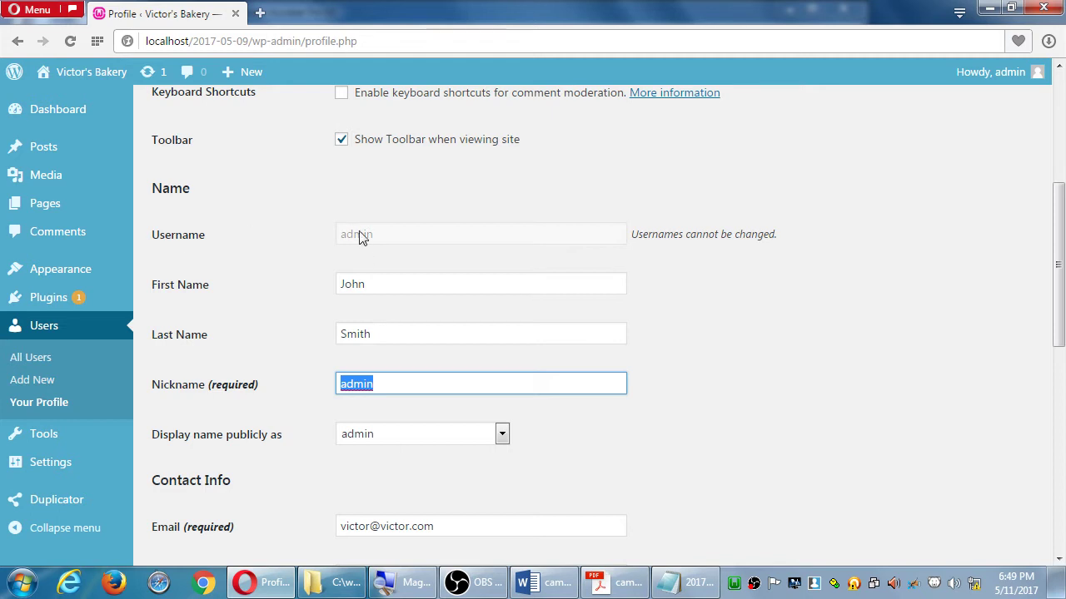
{"action": "scroll", "coordinate": [355, 250], "scroll_direction": "down", "scroll_amount": 7}
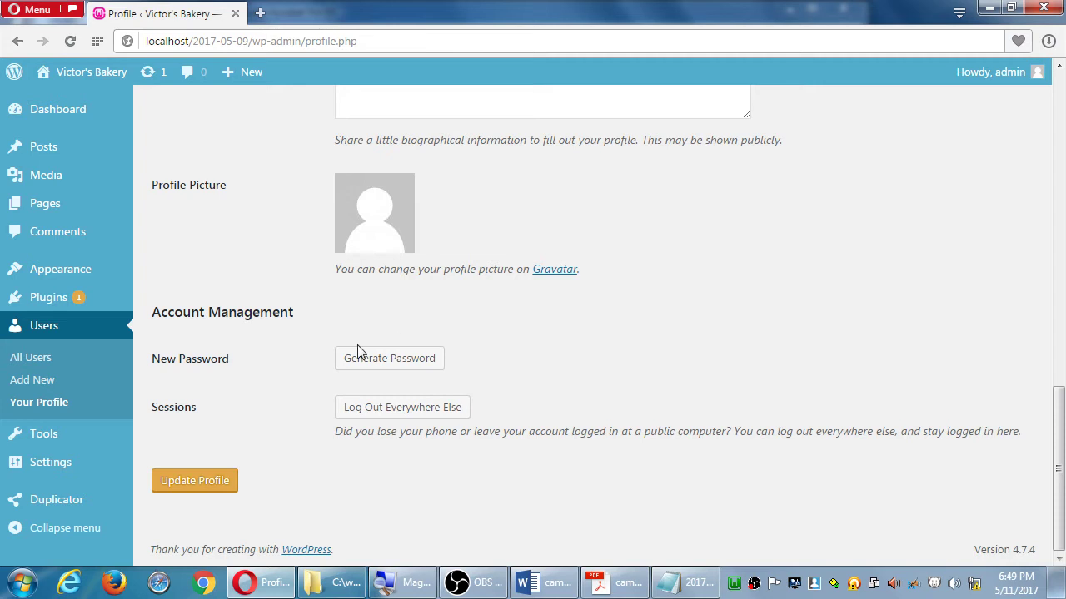
{"action": "left_click_drag", "start_coordinate": [164, 408], "coordinate": [207, 417]}
{"action": "left_click", "coordinate": [279, 426]}
{"action": "scroll", "coordinate": [549, 507], "scroll_direction": "up", "scroll_amount": 10}
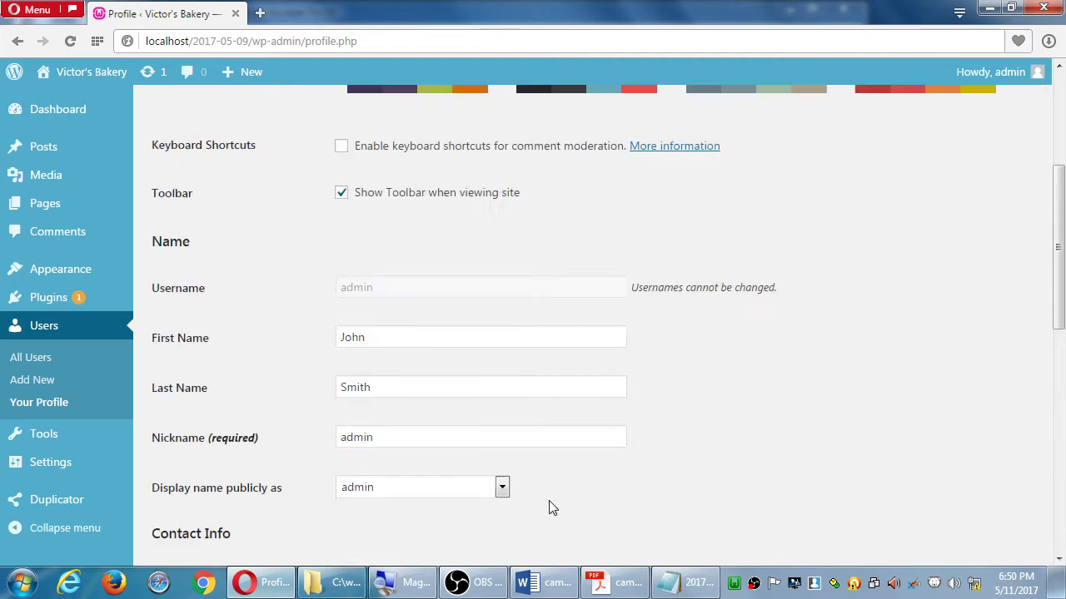
{"action": "scroll", "coordinate": [549, 507], "scroll_direction": "up", "scroll_amount": 3}
{"action": "scroll", "coordinate": [547, 506], "scroll_direction": "down", "scroll_amount": 5}
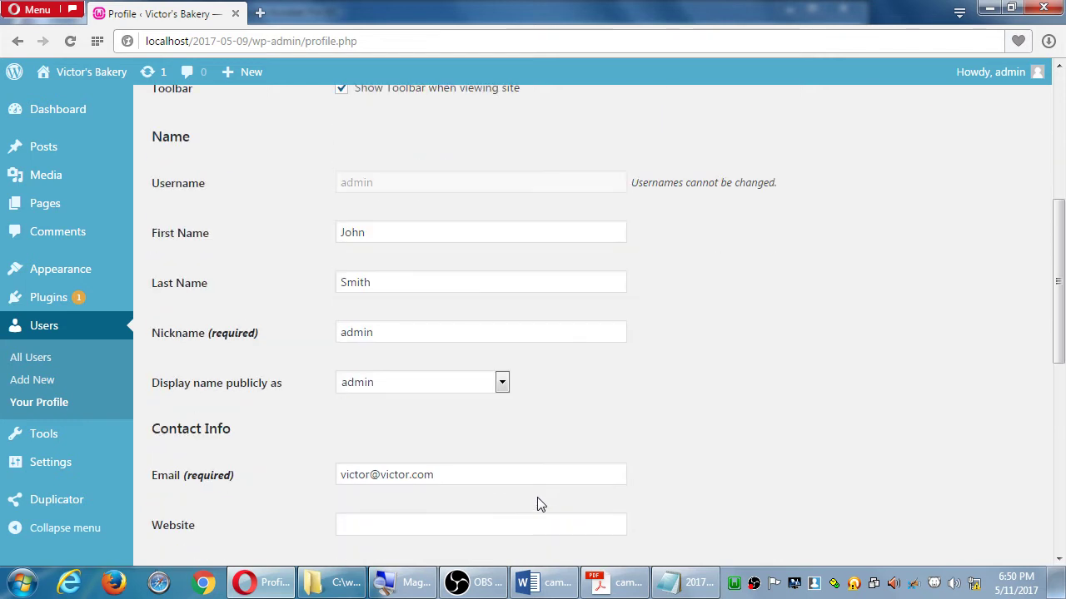
{"action": "double_click", "coordinate": [369, 334]}
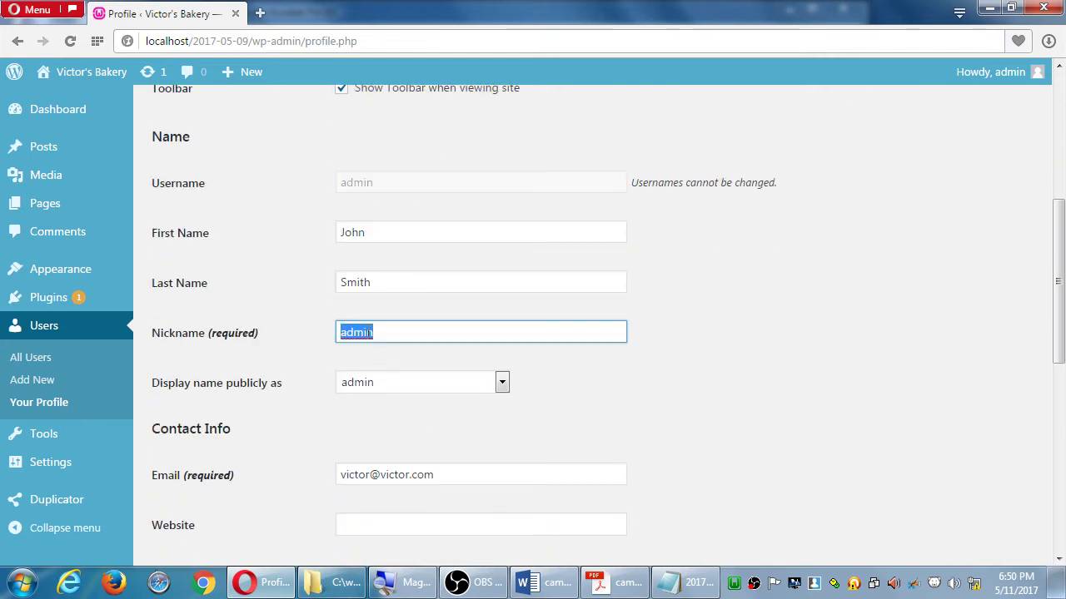
{"action": "left_click", "coordinate": [24, 383]}
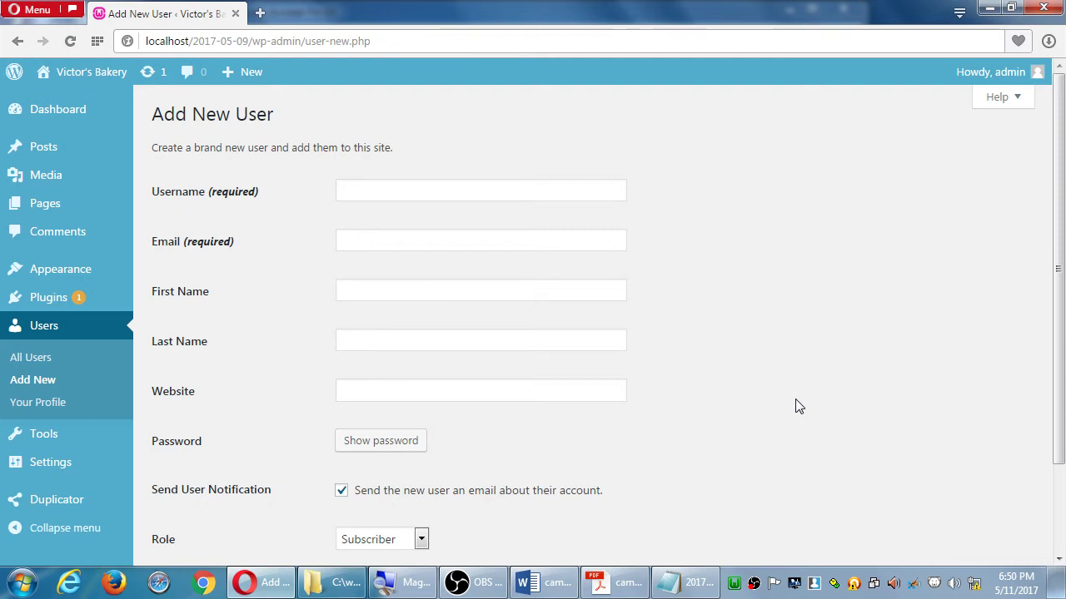
Change the new user's role from Subscriber to Editor, after briefly picking Administrator
{"action": "left_click", "coordinate": [353, 543]}
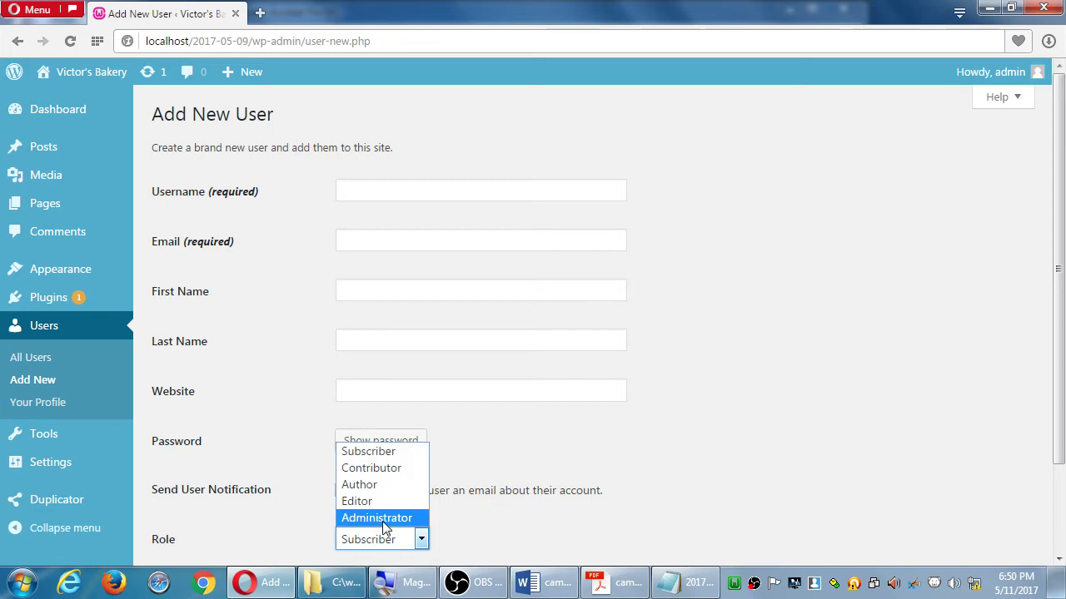
{"action": "left_click", "coordinate": [385, 517]}
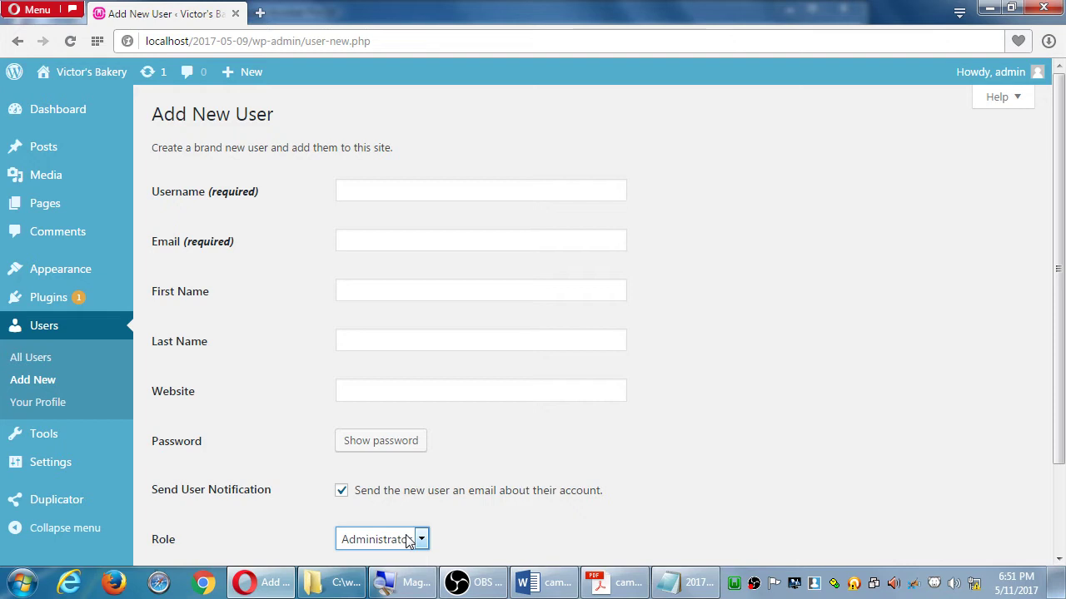
{"action": "left_click", "coordinate": [409, 541]}
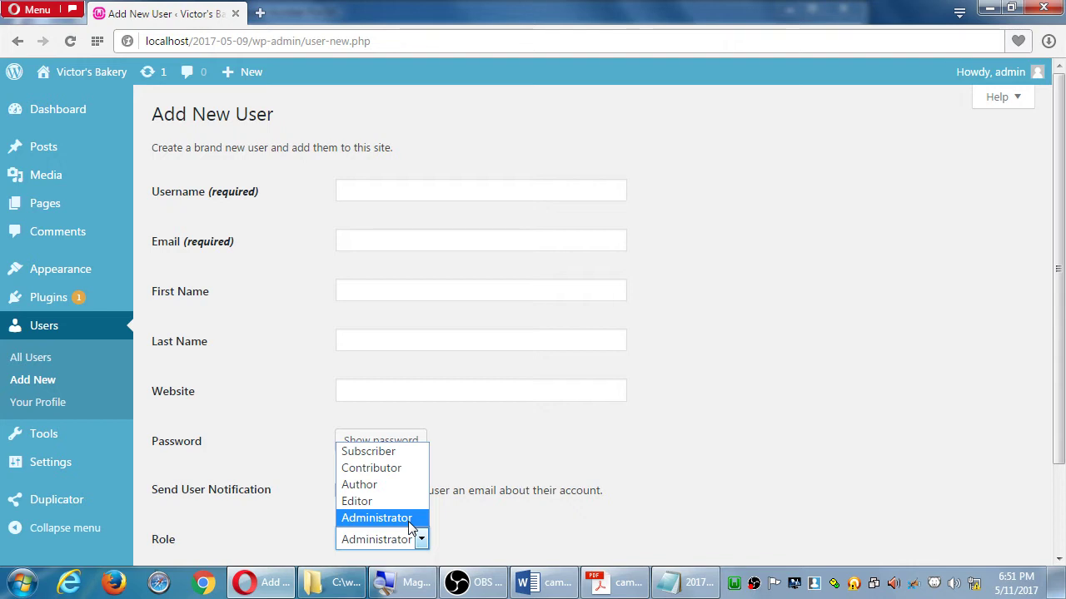
{"action": "left_click", "coordinate": [375, 502]}
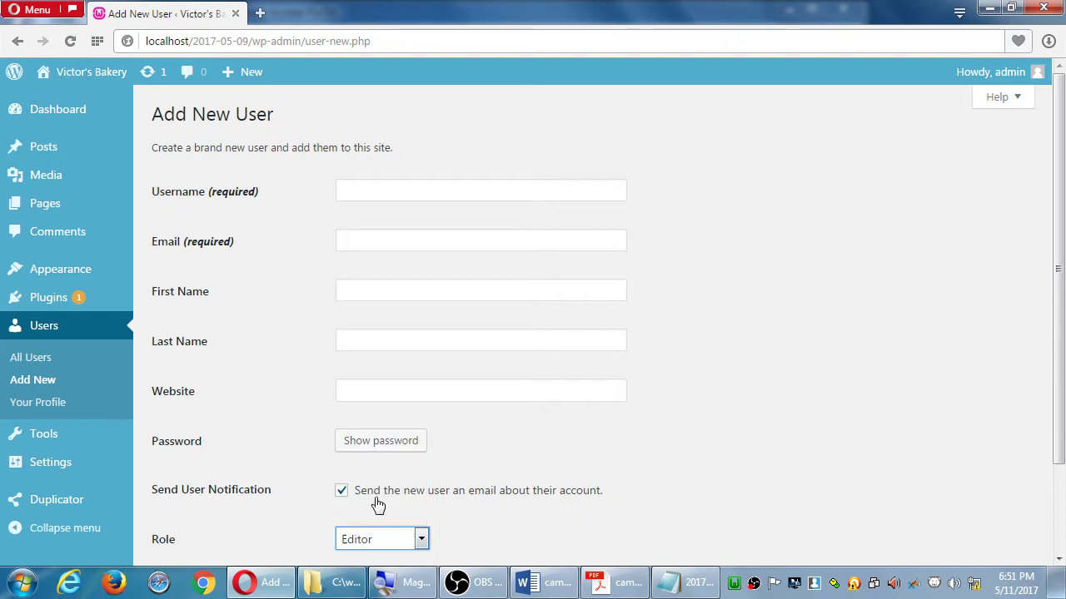
{"action": "left_click", "coordinate": [401, 539]}
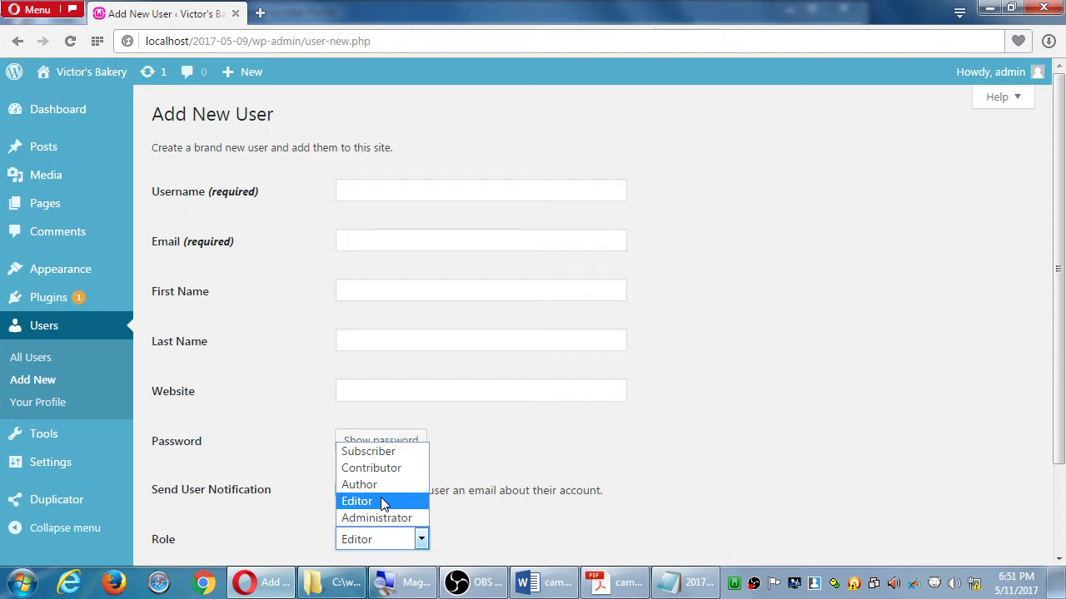
Back in the notes, start a second 'Recommendation:' heading with an indented new line
{"action": "left_click", "coordinate": [676, 586]}
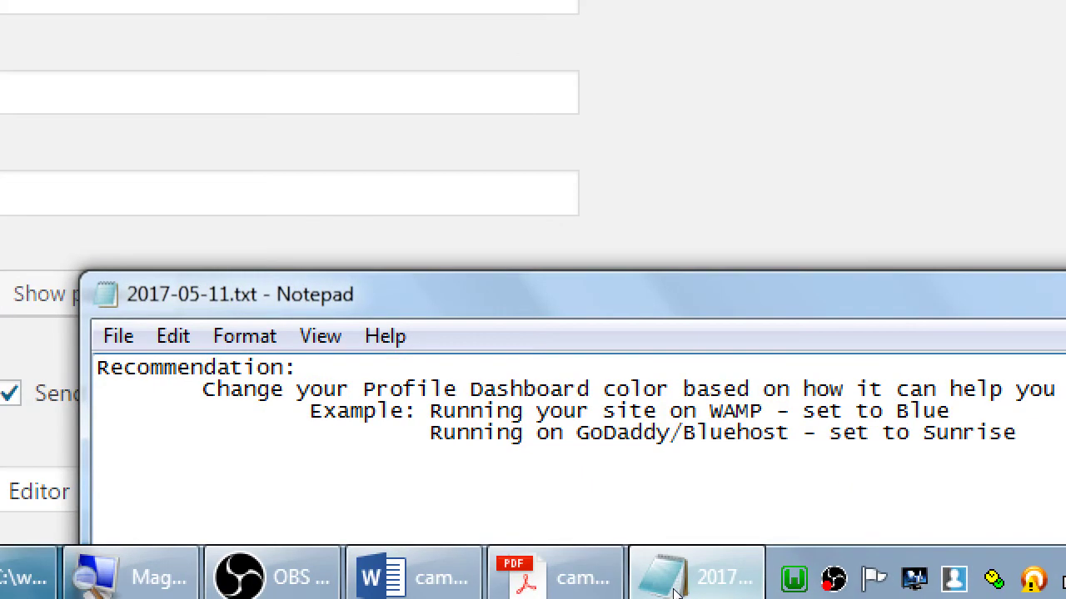
{"action": "type", "text": "Recommendation:"}
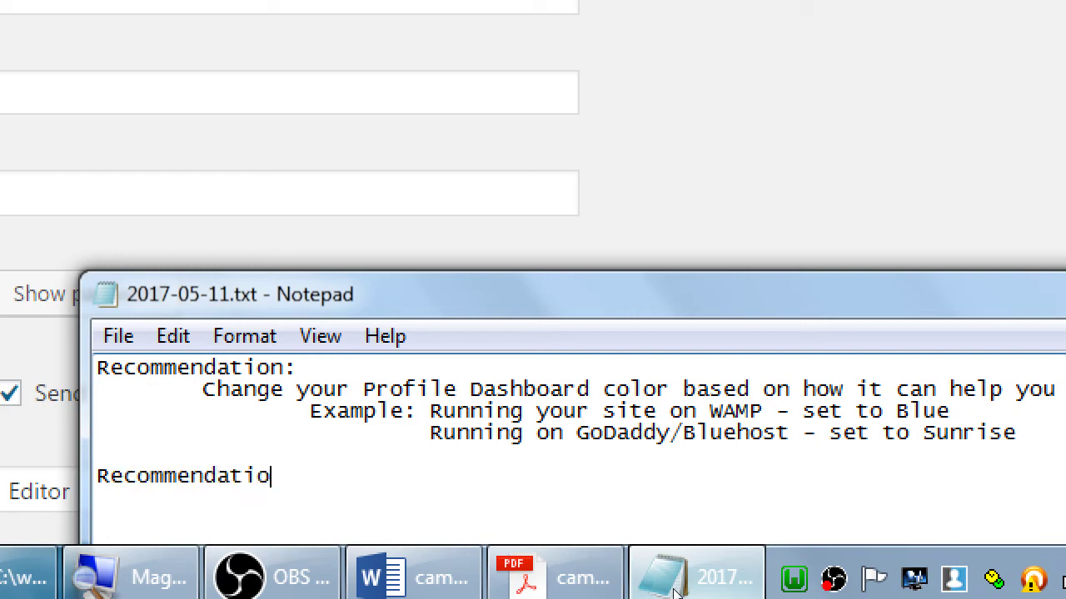
{"action": "key", "text": "Return"}
{"action": "key", "text": "Tab"}
Write 'Create more Users to help you edit your site,' under the heading
{"action": "type", "text": "Create moer pe"}
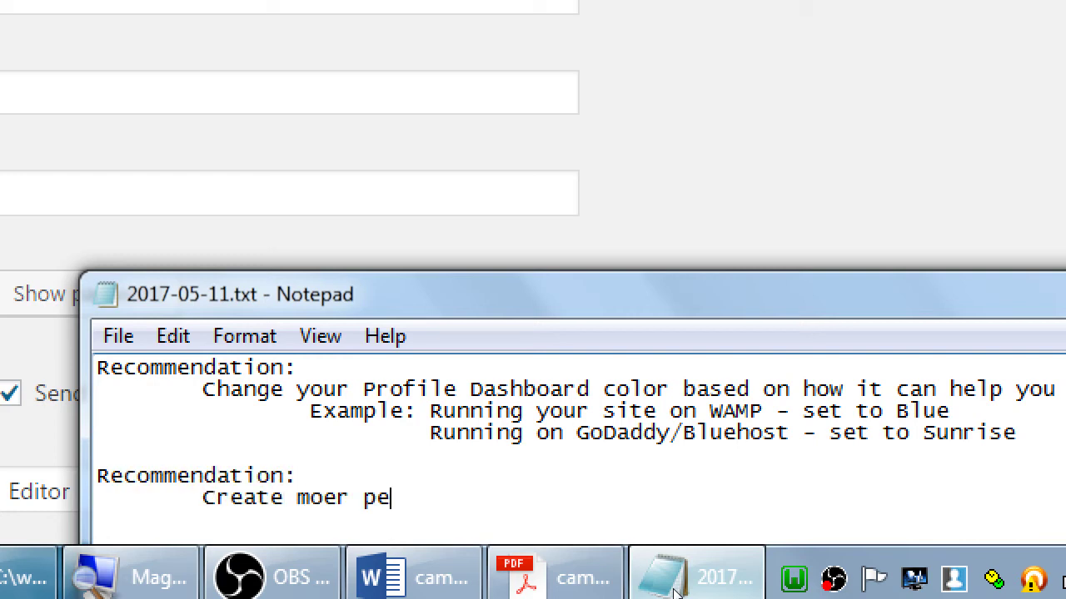
{"action": "key", "text": "BackSpace"}
{"action": "key", "text": "BackSpace"}
{"action": "key", "text": "BackSpace"}
{"action": "key", "text": "BackSpace"}
{"action": "key", "text": "BackSpace"}
{"action": "type", "text": "re"}
{"action": "key", "text": "BackSpace"}
{"action": "key", "text": "BackSpace"}
{"action": "key", "text": "BackSpace"}
{"action": "key", "text": "BackSpace"}
{"action": "type", "text": "us"}
{"action": "key", "text": "BackSpace"}
{"action": "key", "text": "BackSpace"}
{"action": "type", "text": "more Users to help yo"}
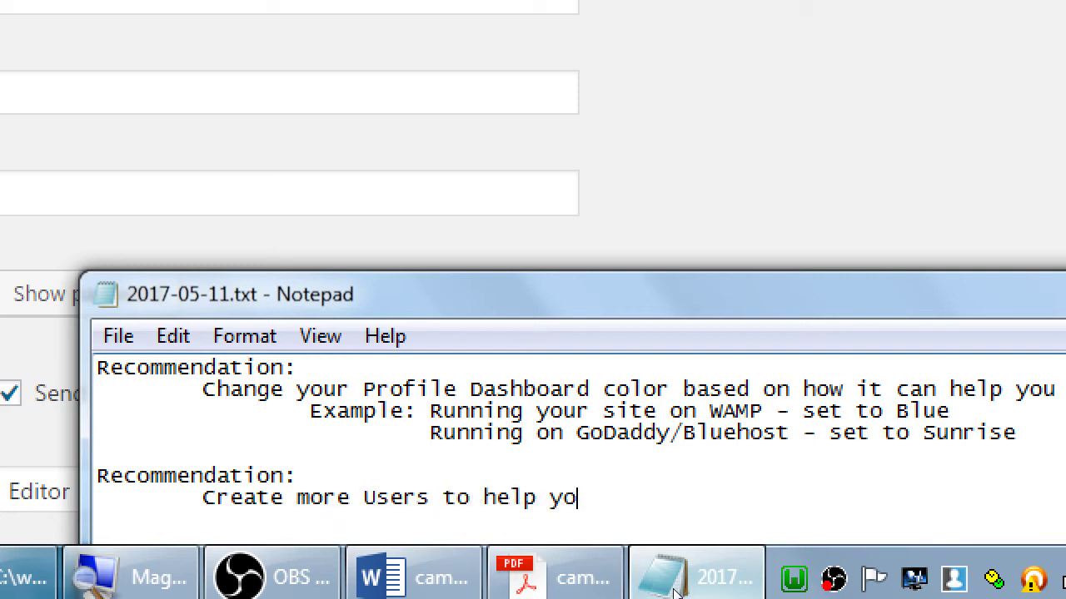
{"action": "type", "text": "u edit the"}
{"action": "key", "text": "BackSpace"}
{"action": "key", "text": "BackSpace"}
{"action": "key", "text": "BackSpace"}
{"action": "type", "text": "your site,"}
Add a line warning to be careful giving Administrator role, noting Editor role suits most
{"action": "key", "text": "Return"}
{"action": "key", "text": "Tab"}
{"action": "key", "text": "Tab"}
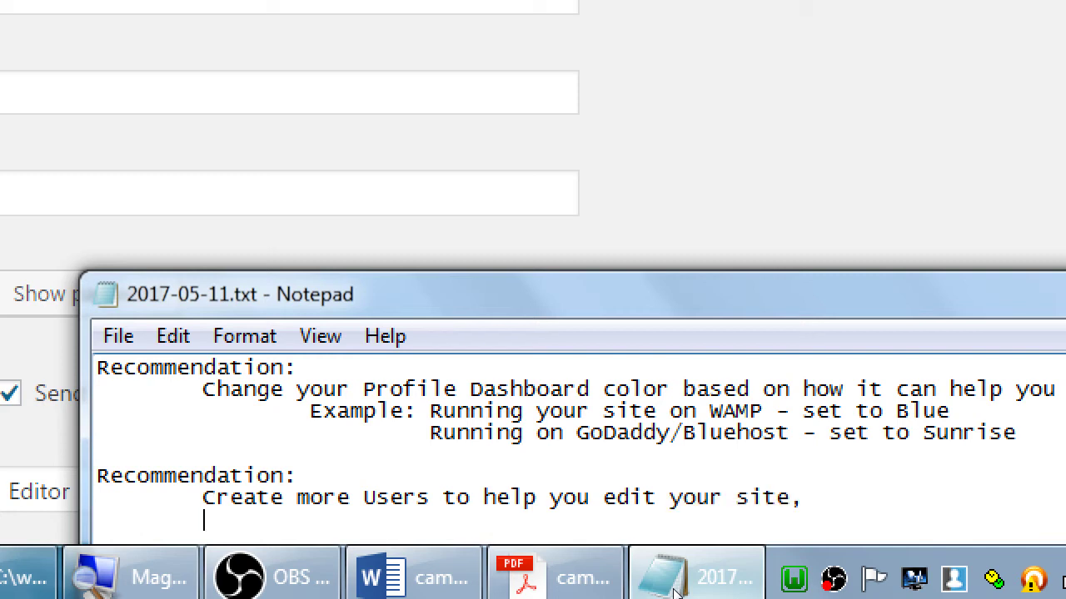
{"action": "type", "text": "but be ver"}
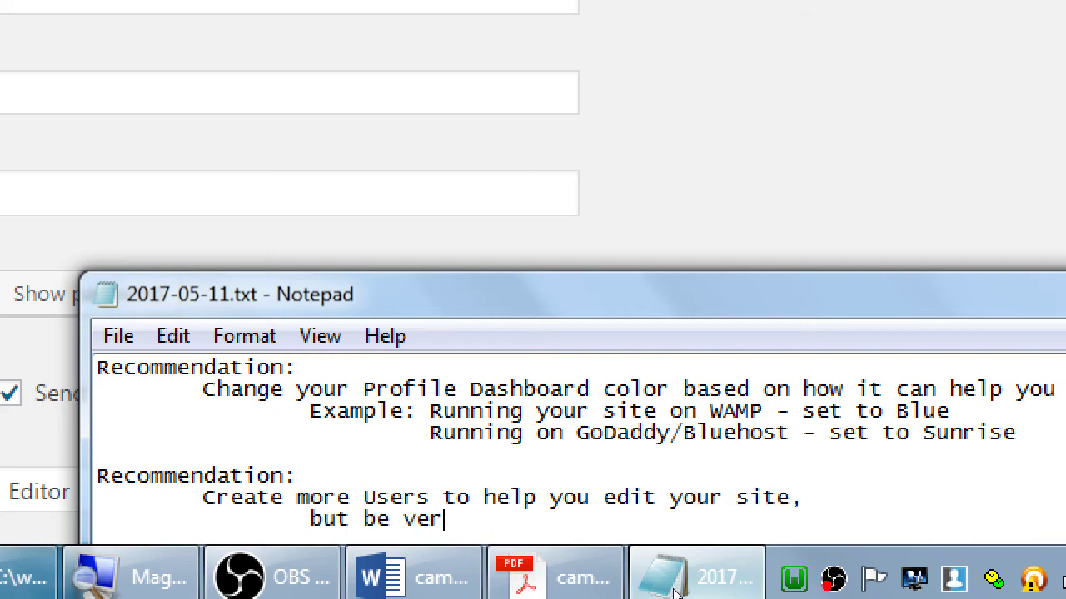
{"action": "type", "text": "y careful abo"}
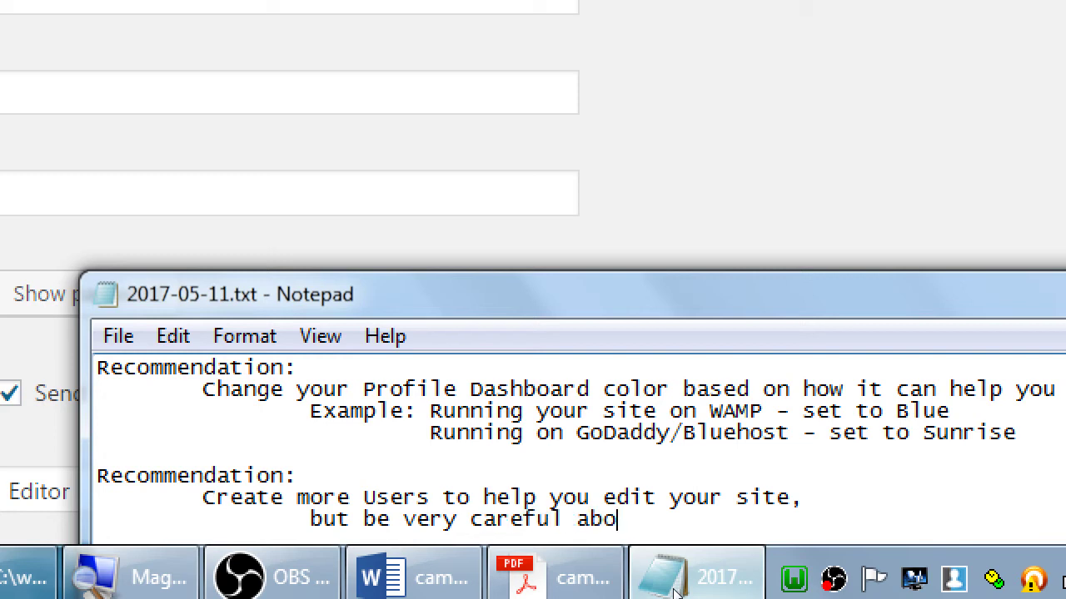
{"action": "type", "text": "ut addi"}
{"action": "key", "text": "BackSpace"}
{"action": "key", "text": "BackSpace"}
{"action": "key", "text": "BackSpace"}
{"action": "type", "text": "giving Admi"}
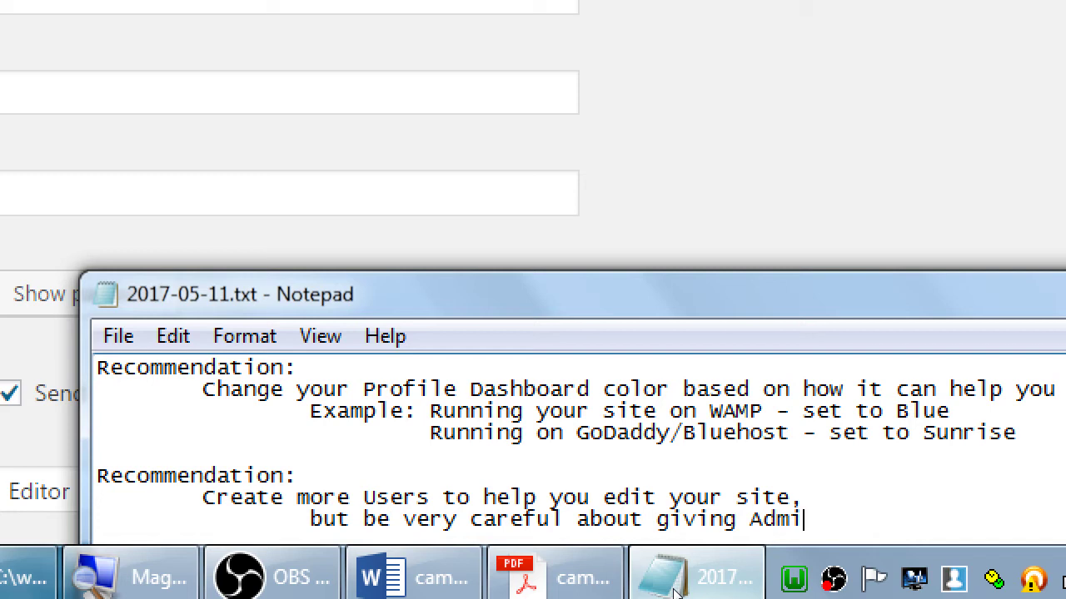
{"action": "type", "text": "nistrator role"}
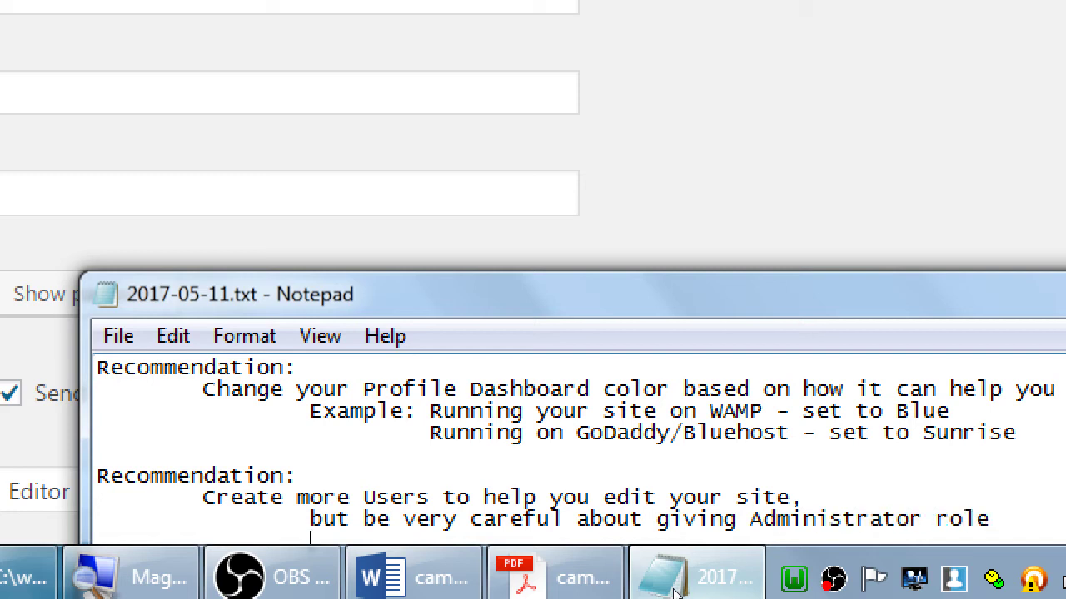
{"action": "type", "text": "Edi"}
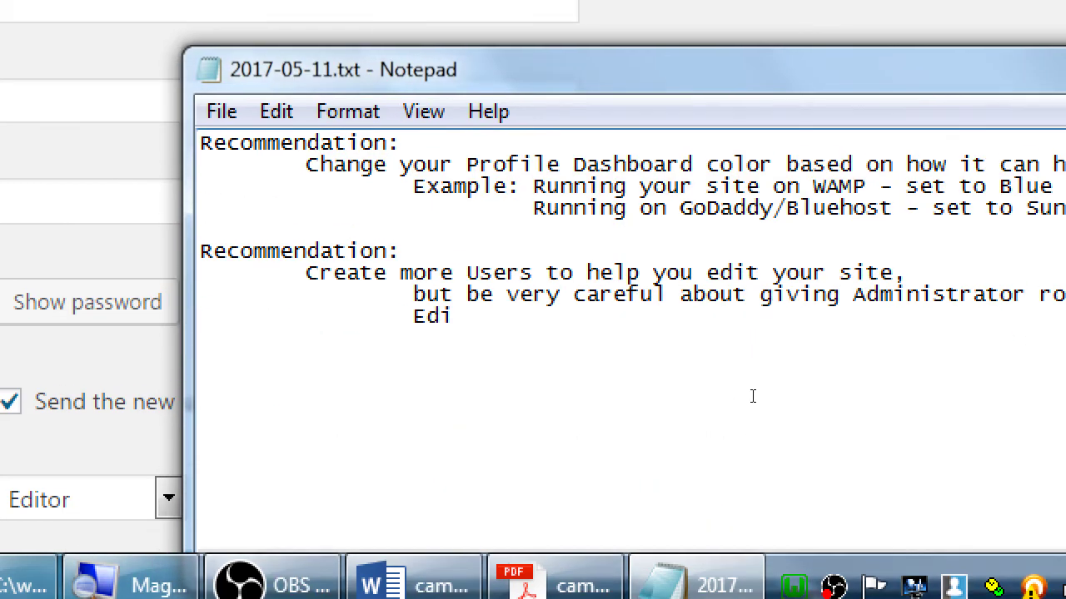
{"action": "type", "text": "tor role is good for mos"}
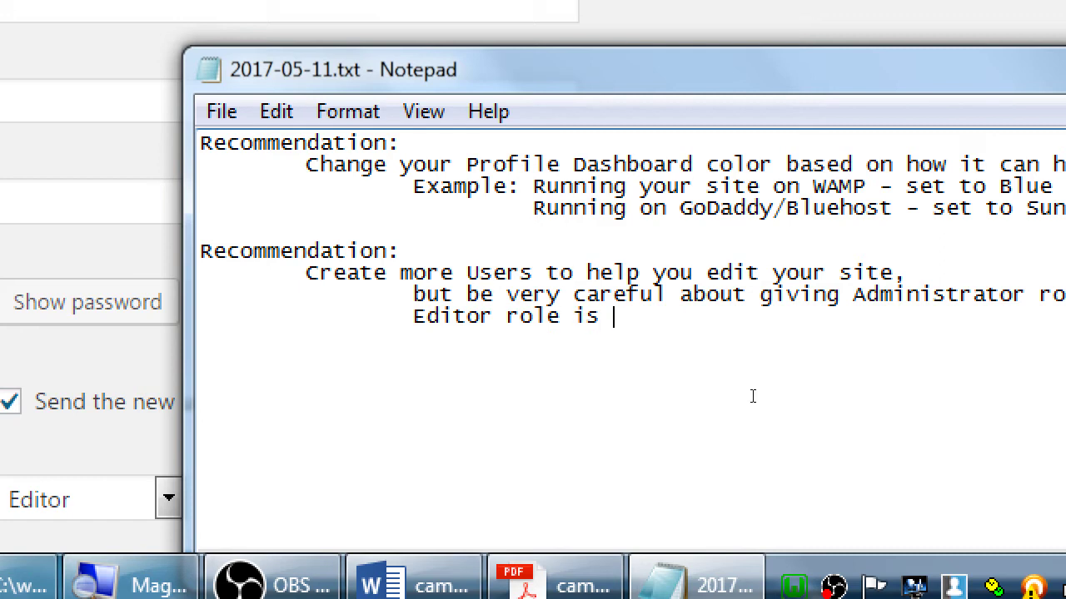
{"action": "type", "text": "t."}
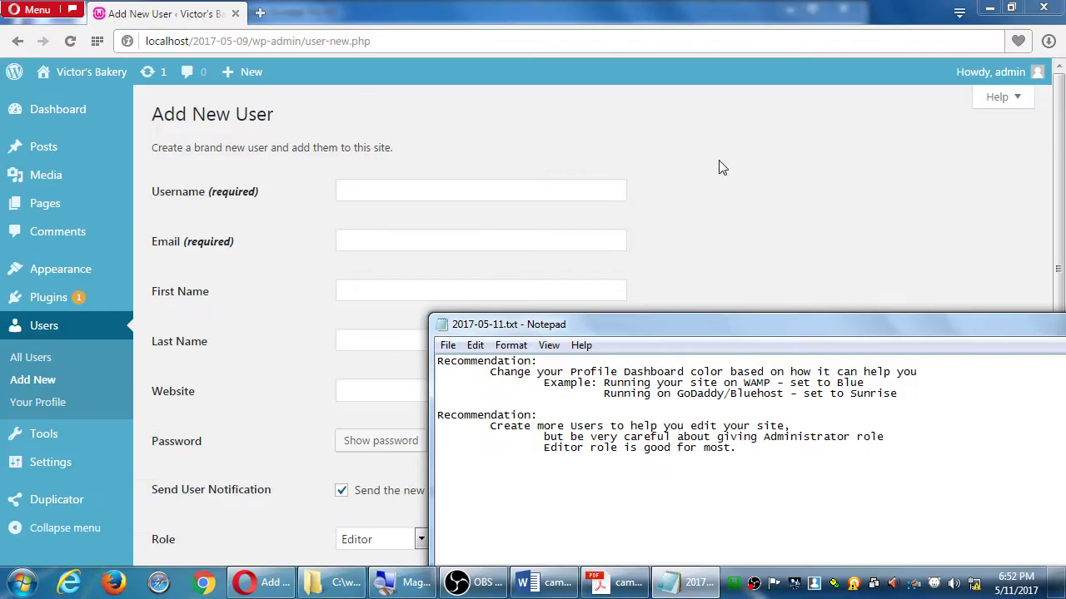
Return to the Add New User page and switch to the All Users list
{"action": "left_click", "coordinate": [721, 168]}
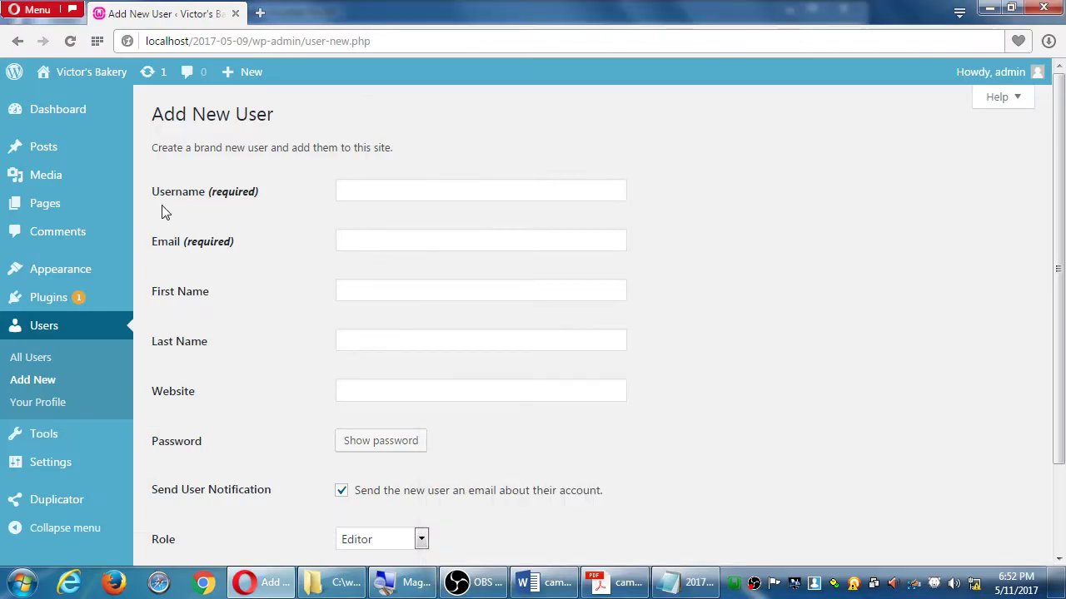
{"action": "scroll", "coordinate": [352, 316], "scroll_direction": "down", "scroll_amount": 2}
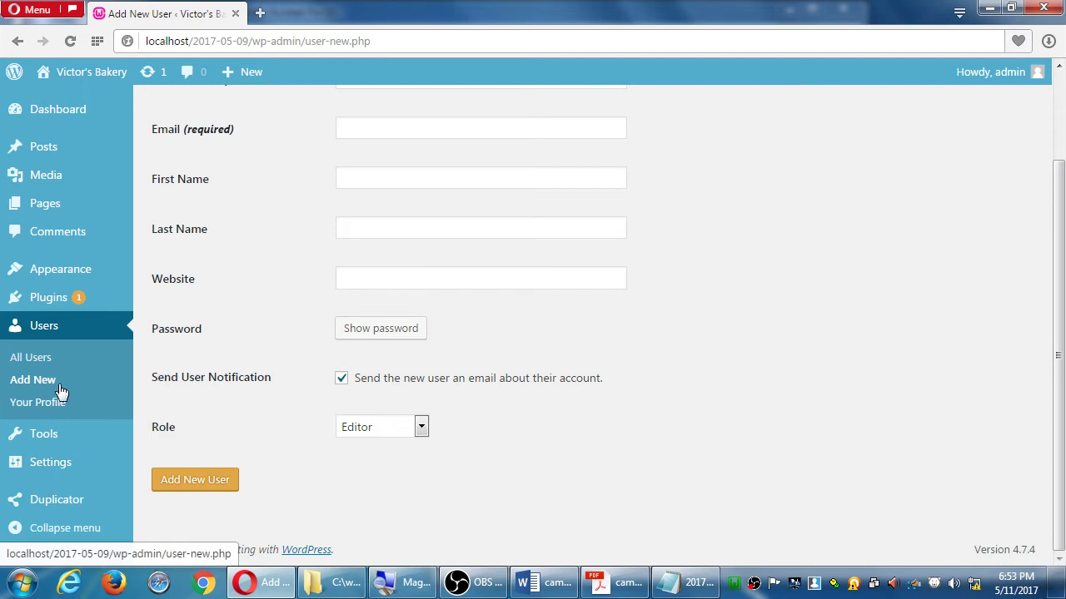
{"action": "left_click", "coordinate": [48, 359]}
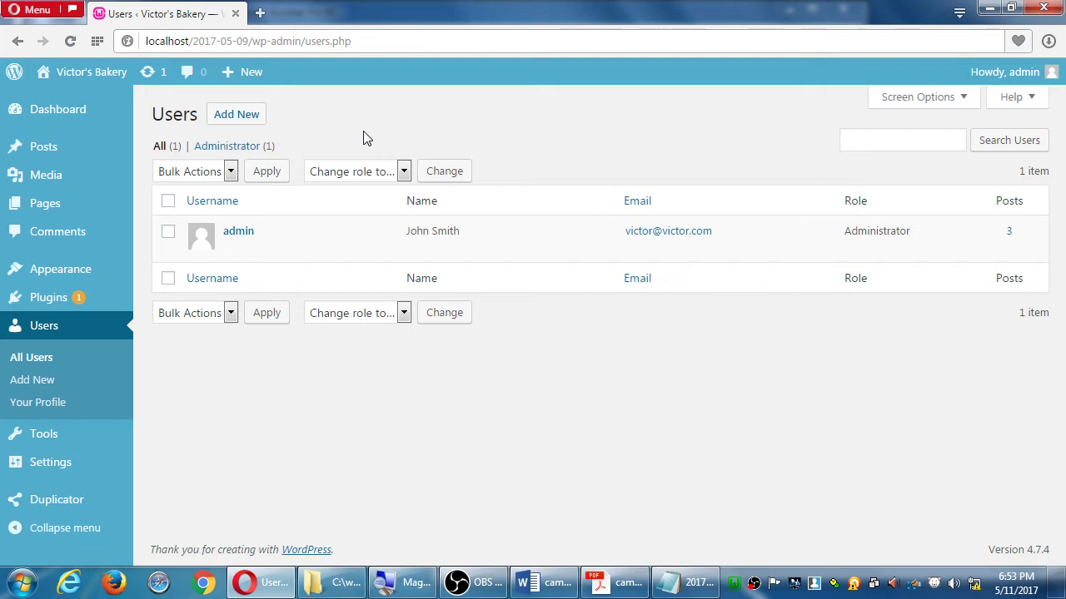
Check the Users Bulk Actions options without applying any, then go to the Posts list
{"action": "left_click", "coordinate": [201, 314]}
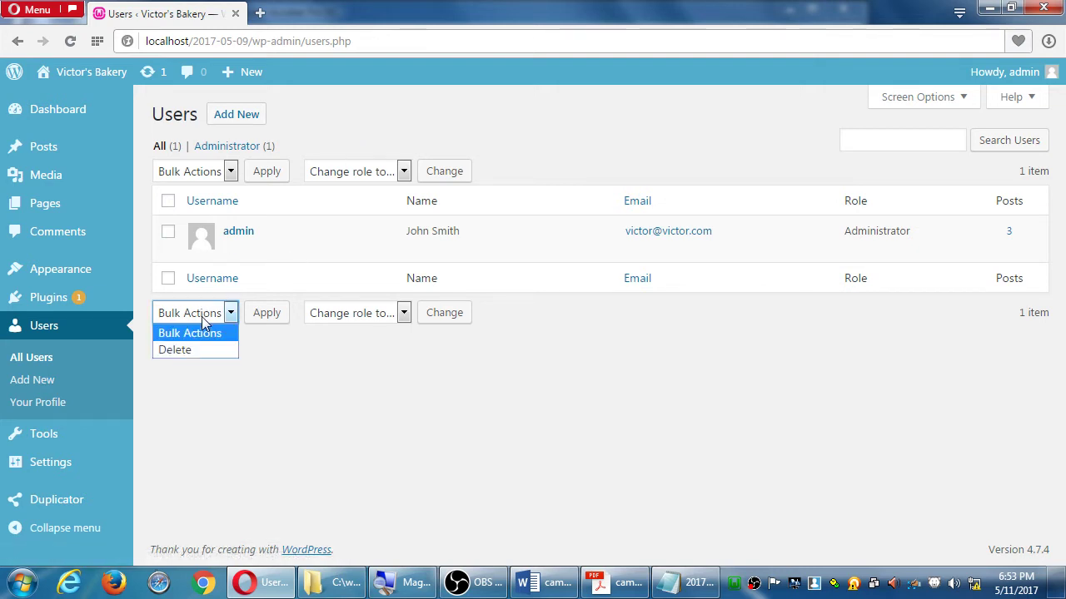
{"action": "left_click", "coordinate": [364, 392]}
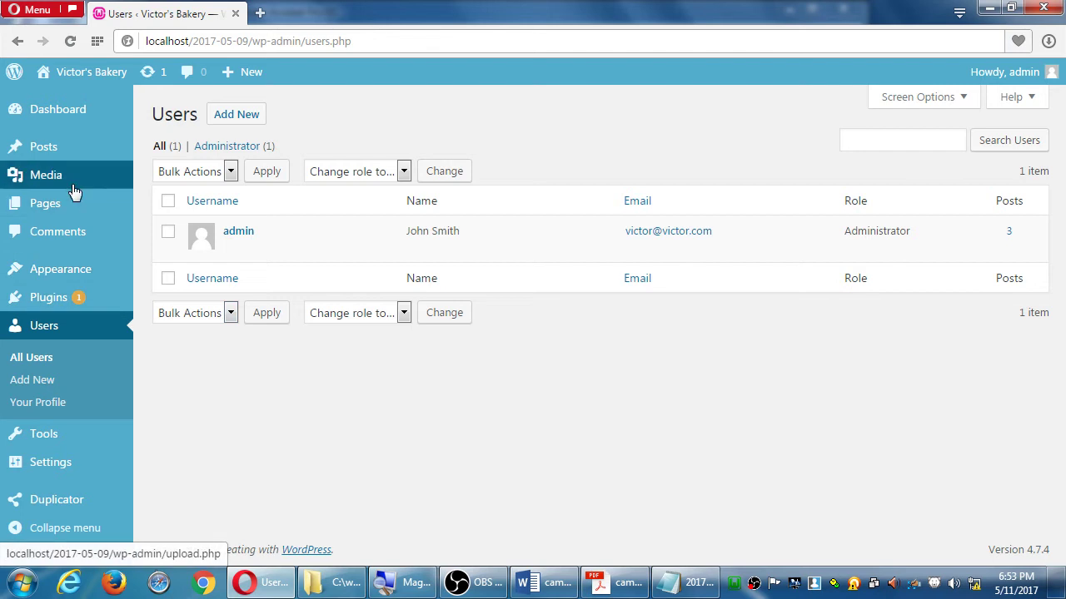
{"action": "mouse_move", "coordinate": [63, 167]}
{"action": "left_click", "coordinate": [62, 151]}
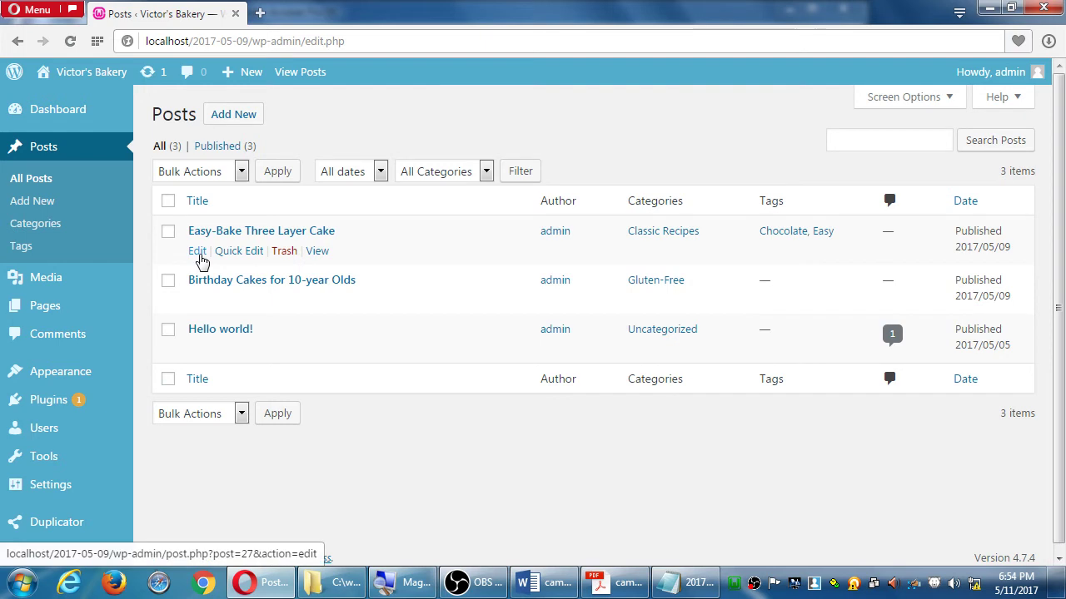
Open the Easy-Bake Three Layer Cake post for editing, then bring the notes file forward
{"action": "left_click", "coordinate": [198, 255]}
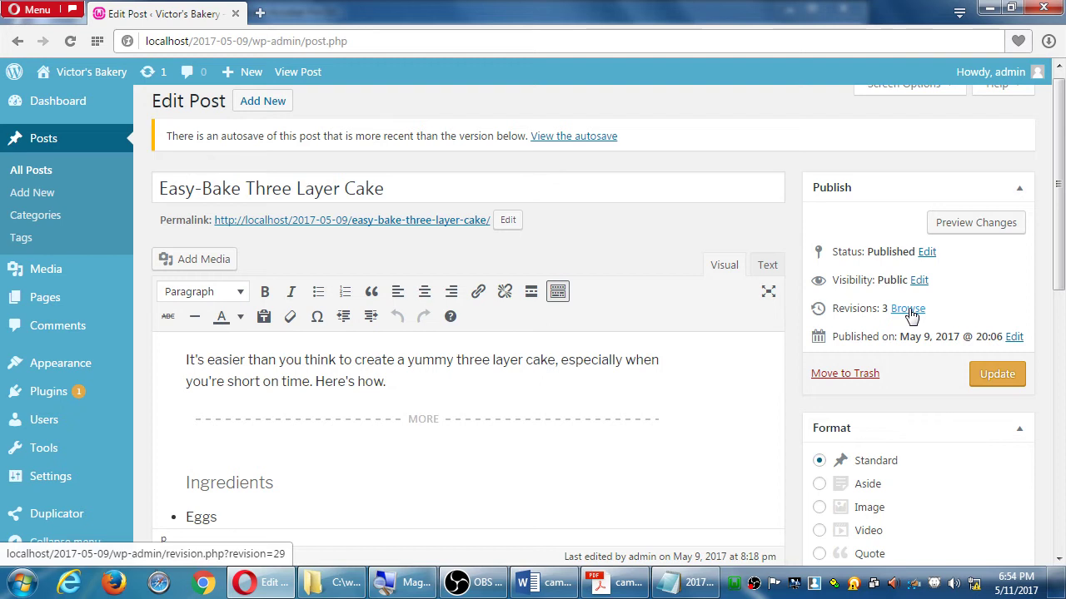
{"action": "left_click", "coordinate": [699, 585]}
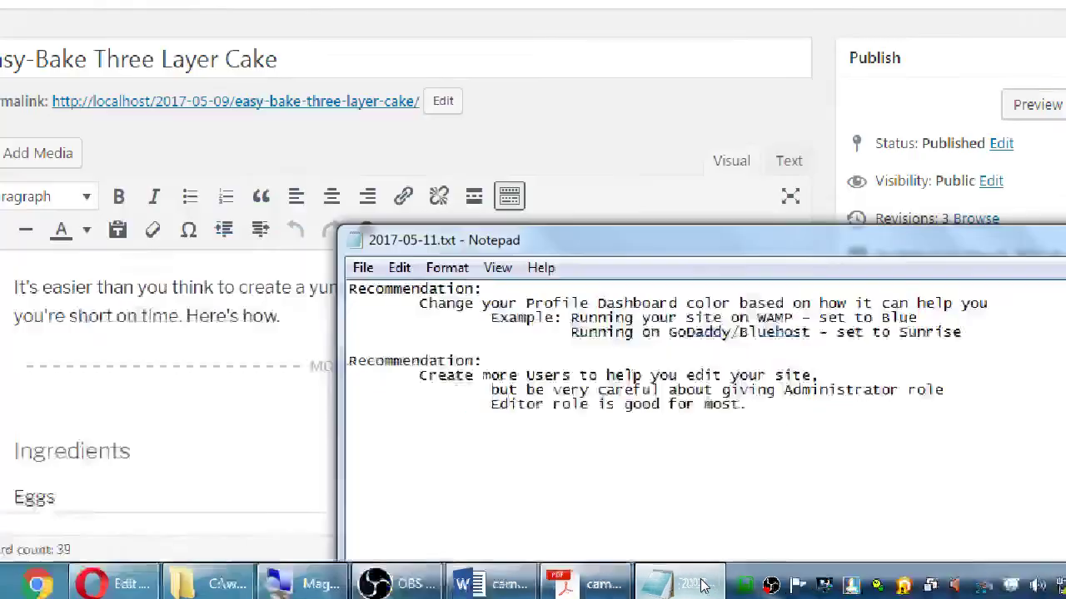
Start a new 'Useful note:' heading below the recommendations, with an indented line
{"action": "key", "text": "Return"}
{"action": "key", "text": "Return"}
{"action": "type", "text": "Use"}
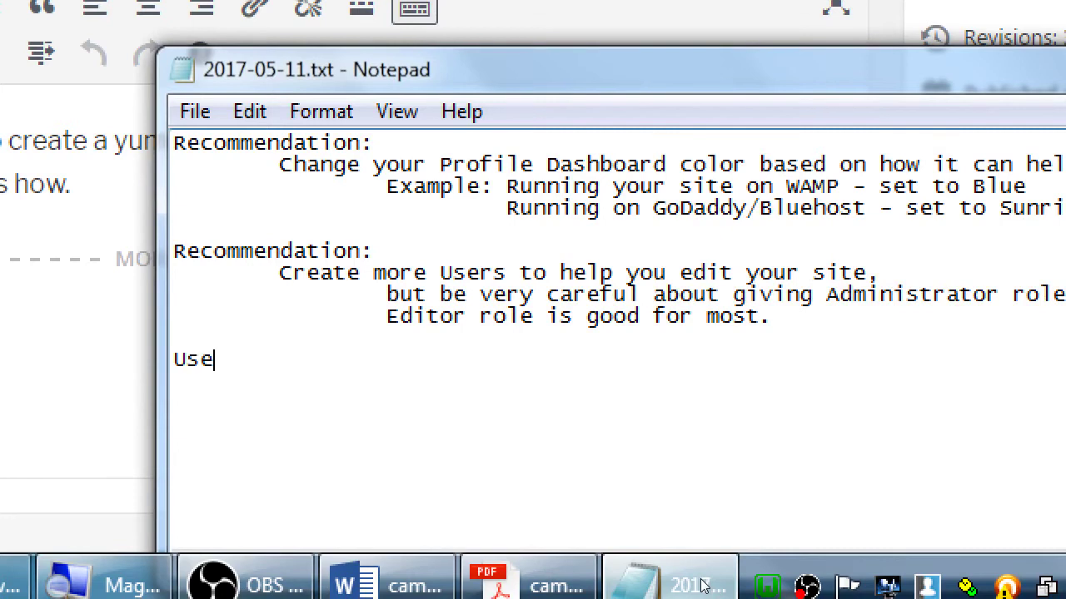
{"action": "type", "text": "ful not:"}
{"action": "key", "text": "Return"}
{"action": "key", "text": "Tab"}
{"action": "key", "text": "BackSpace"}
{"action": "key", "text": "BackSpace"}
{"action": "key", "text": "BackSpace"}
{"action": "type", "text": "e"}
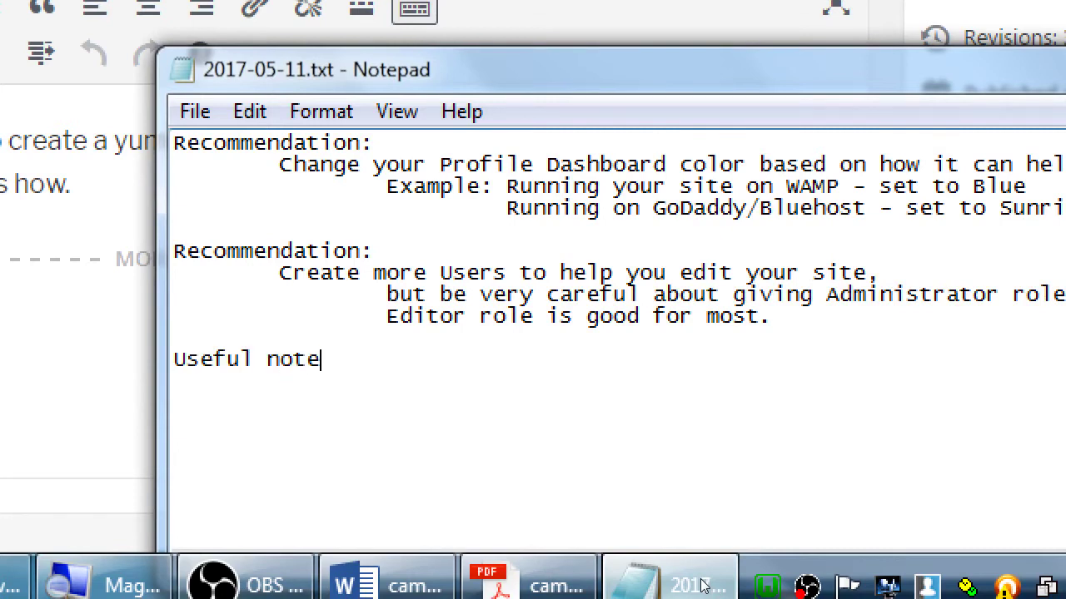
{"action": "type", "text": ":"}
{"action": "key", "text": "Return"}
{"action": "key", "text": "Tab"}
Note that every Post/Page/Products has a Revisions screen to see and revert changes if necessary
{"action": "type", "text": "Every P"}
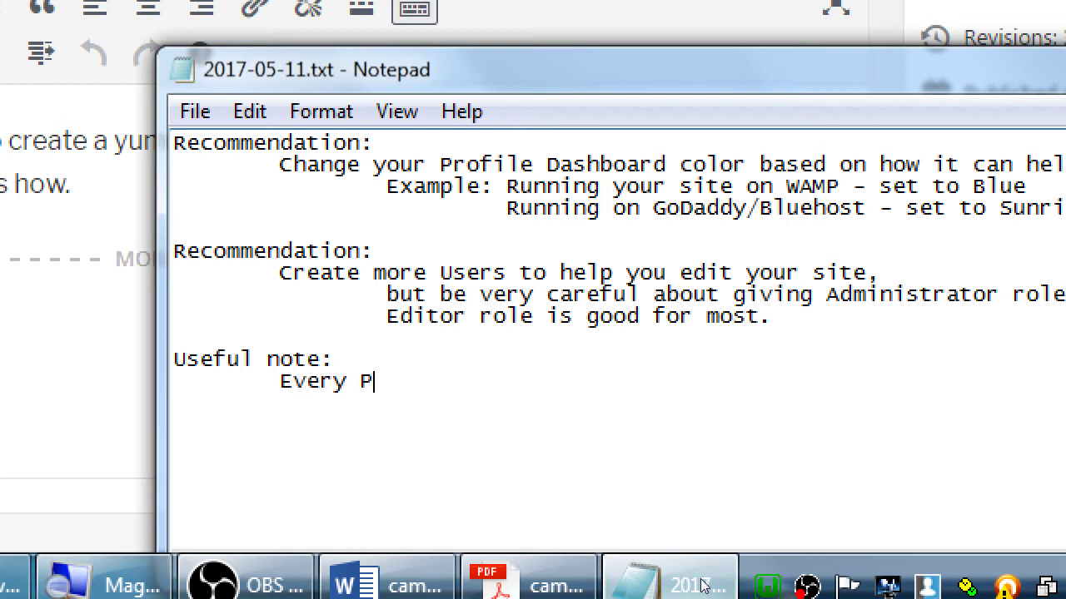
{"action": "type", "text": "ost/Page"}
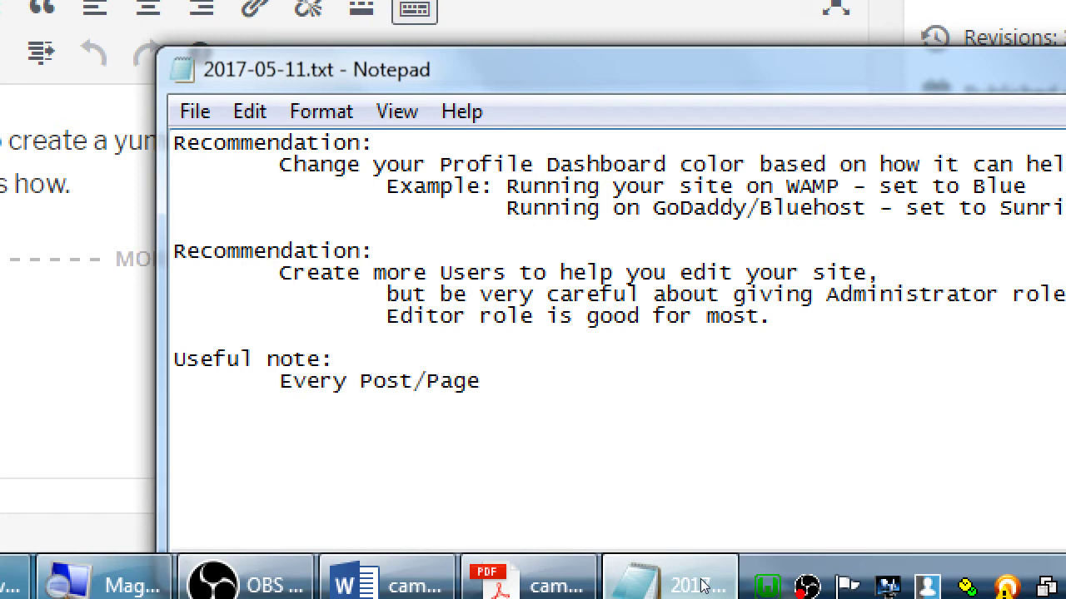
{"action": "type", "text": "/Products"}
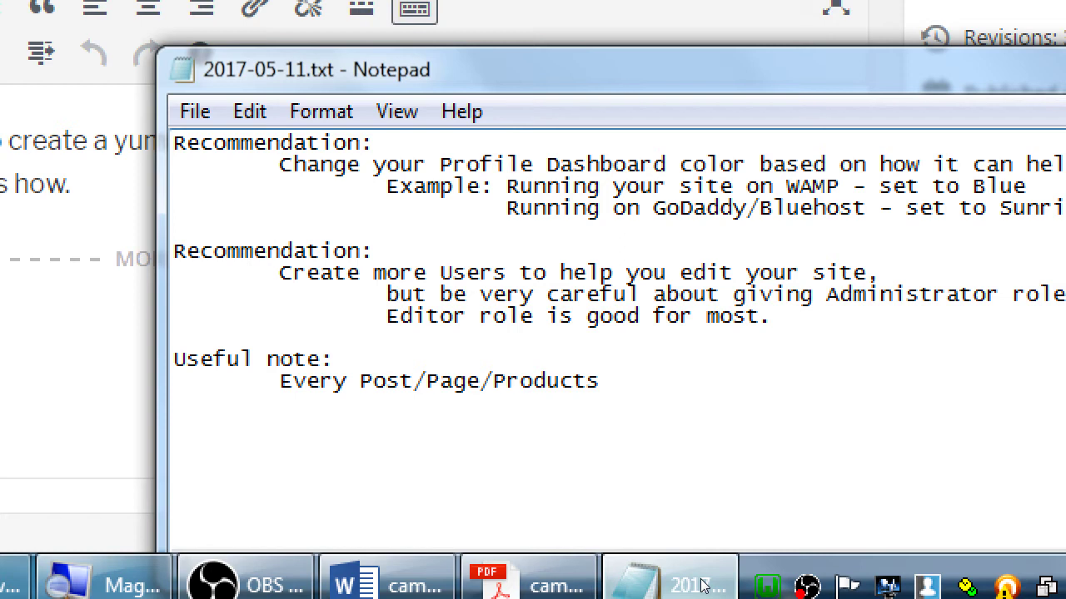
{"action": "type", "text": " has a Rev"}
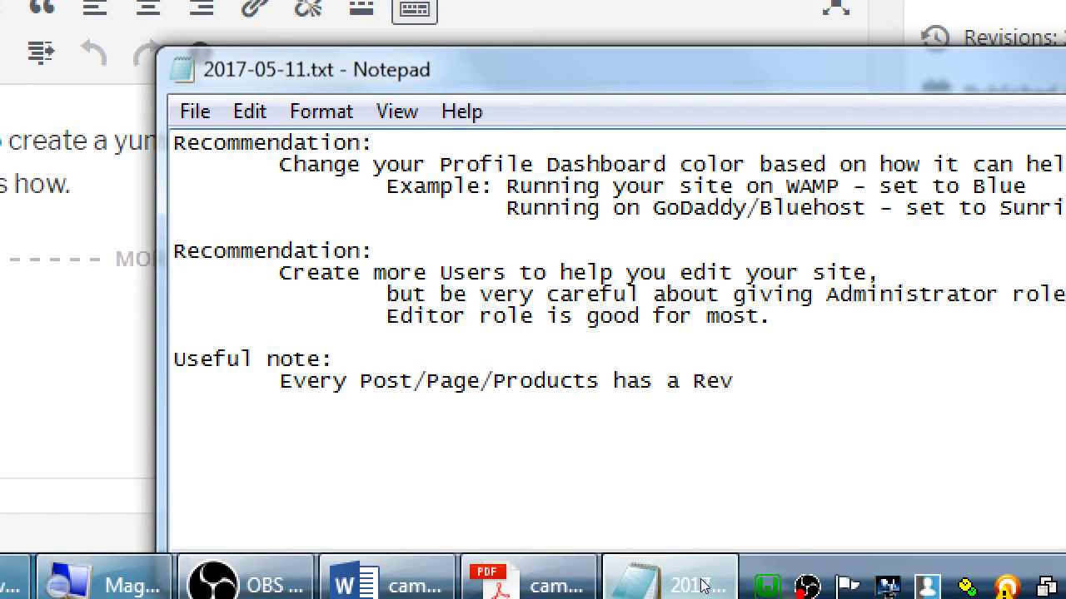
{"action": "type", "text": "isions screen"}
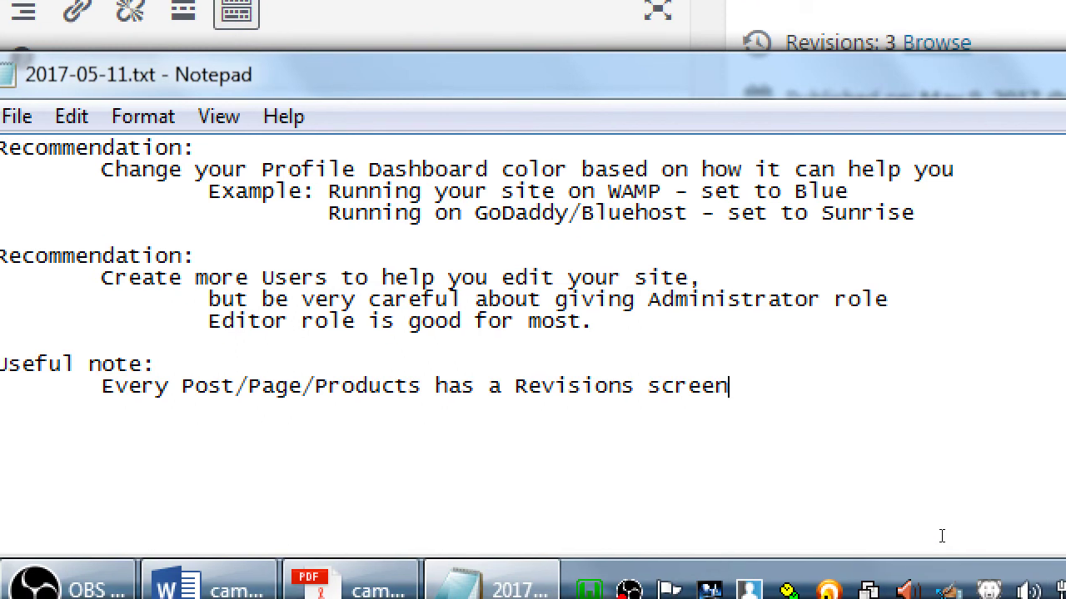
{"action": "type", "text": "to see ca"}
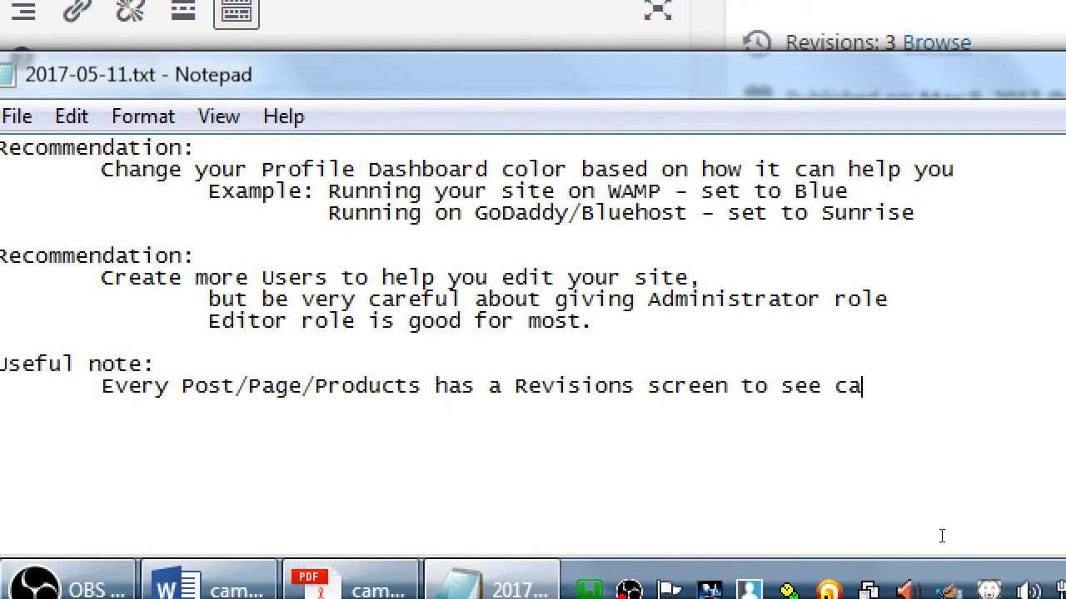
{"action": "key", "text": "BackSpace"}
{"action": "type", "text": "hanges,"}
{"action": "key", "text": "Return"}
{"action": "key", "text": "Tab"}
{"action": "key", "text": "Tab"}
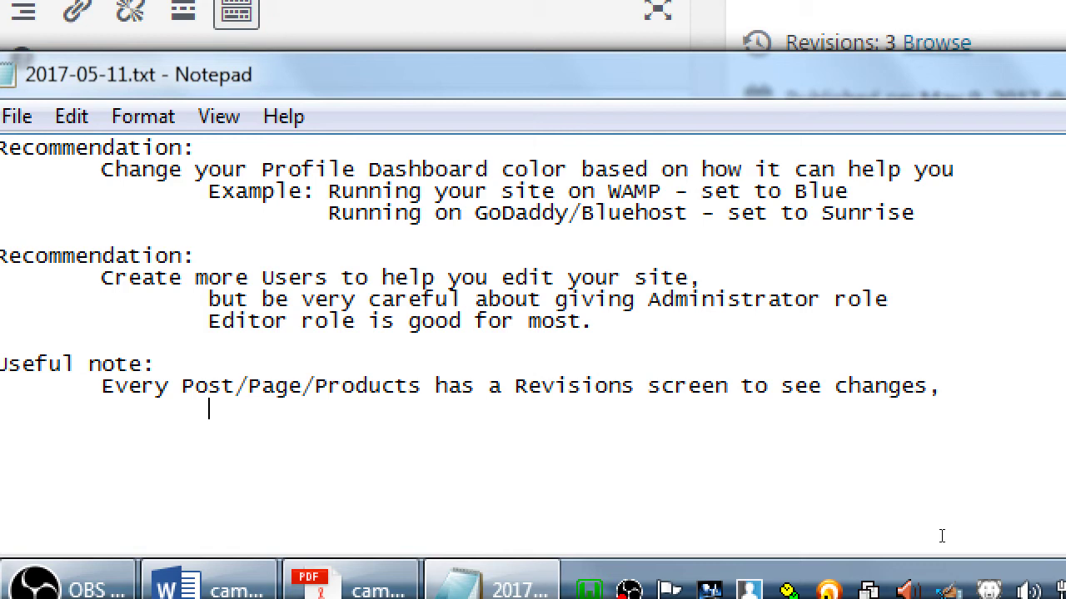
{"action": "type", "text": "and reve"}
{"action": "key", "text": "BackSpace"}
{"action": "type", "text": "vert"}
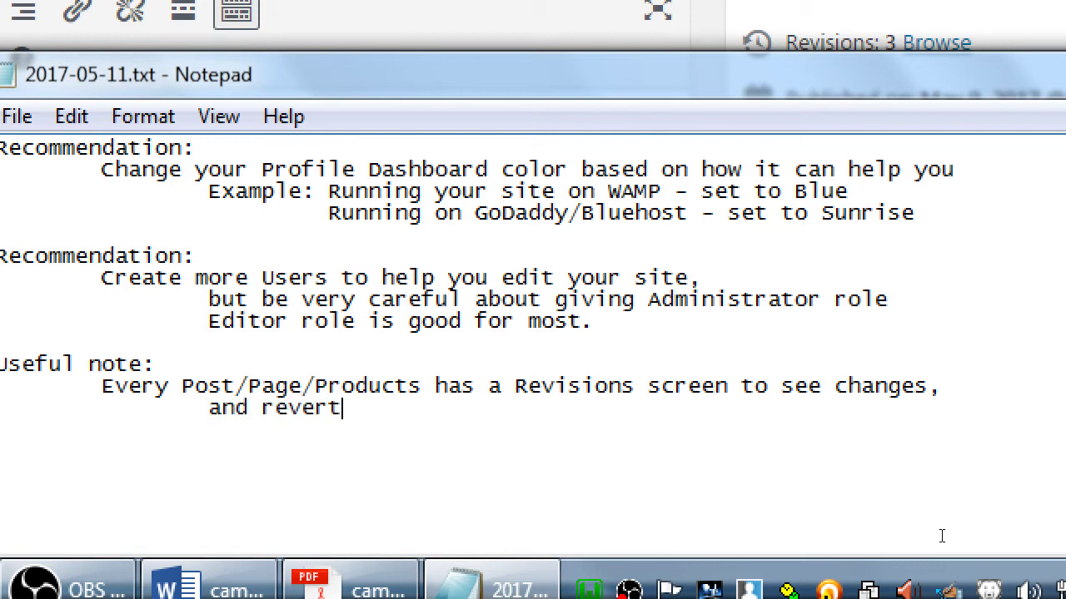
{"action": "type", "text": " changes if ne"}
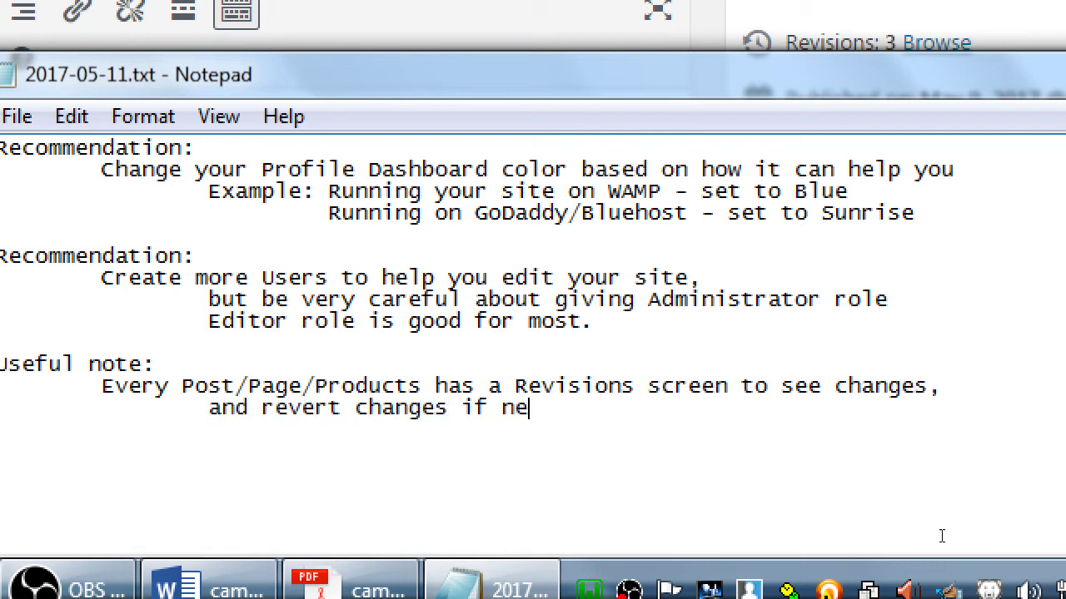
{"action": "type", "text": "cessary."}
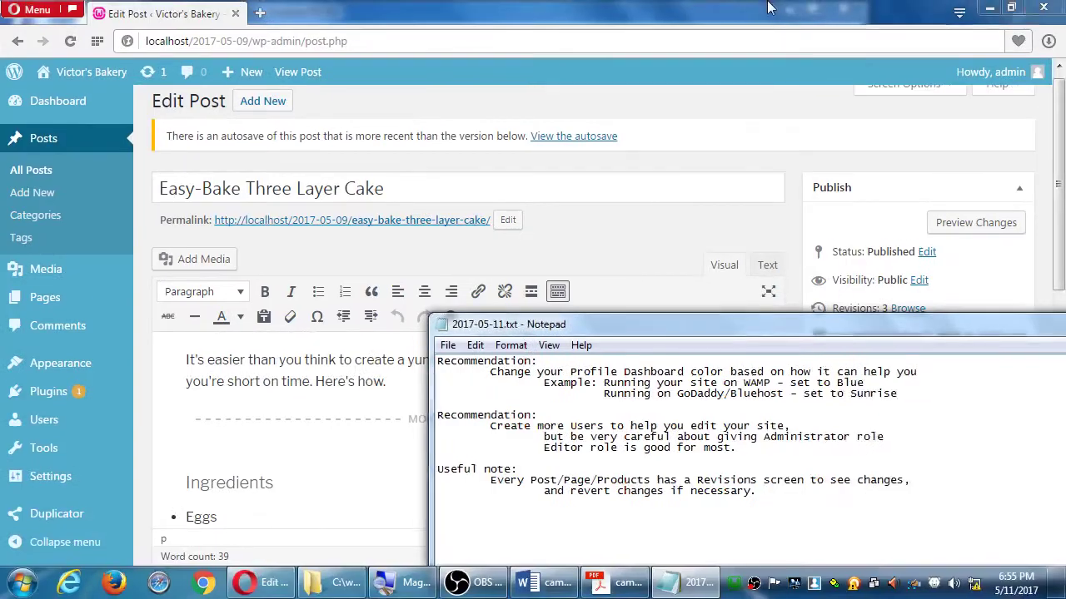
{"action": "left_click", "coordinate": [949, 48]}
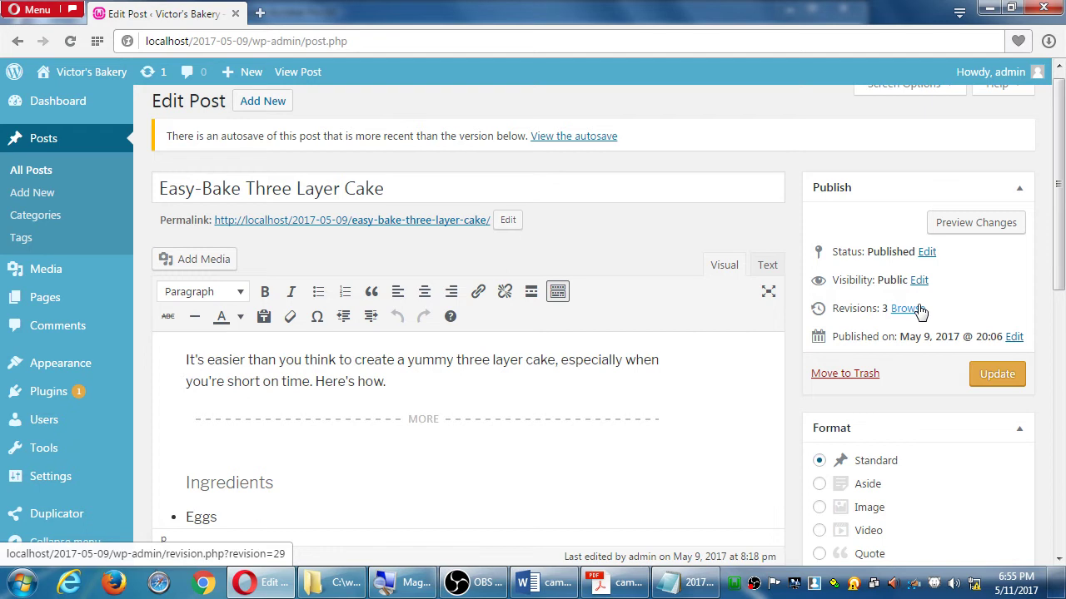
{"action": "left_click", "coordinate": [908, 309]}
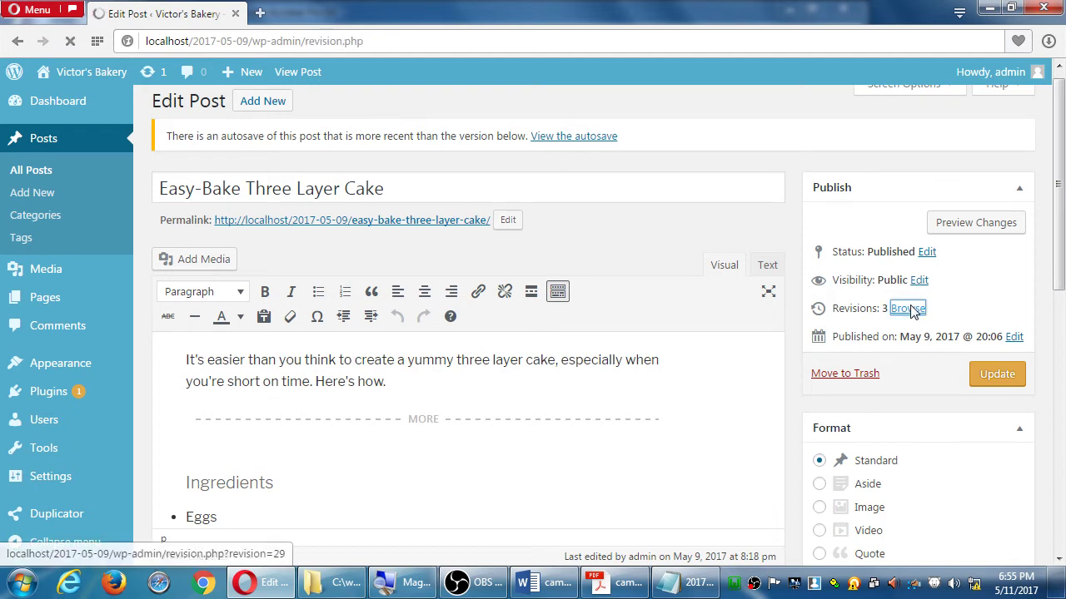
{"action": "scroll", "coordinate": [824, 250], "scroll_direction": "down", "scroll_amount": 5}
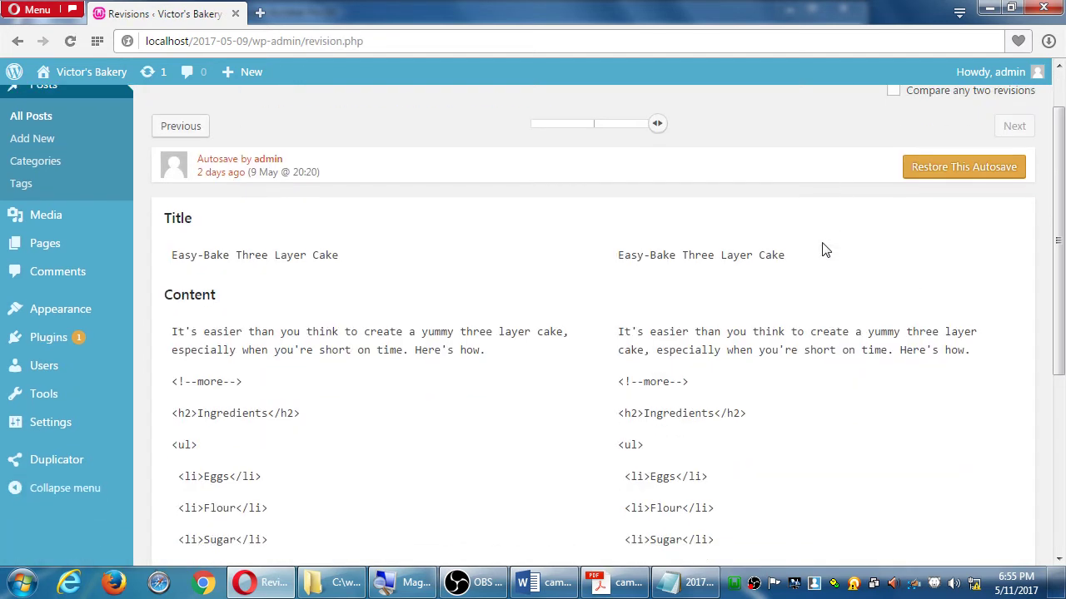
{"action": "scroll", "coordinate": [824, 250], "scroll_direction": "up", "scroll_amount": 5}
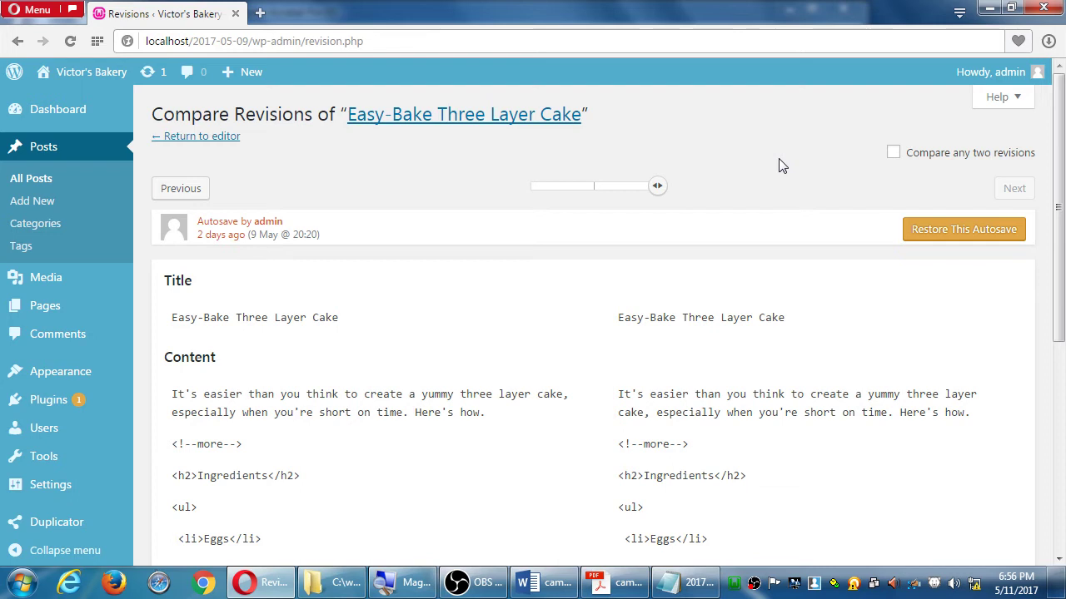
{"action": "scroll", "coordinate": [516, 333], "scroll_direction": "down", "scroll_amount": 5}
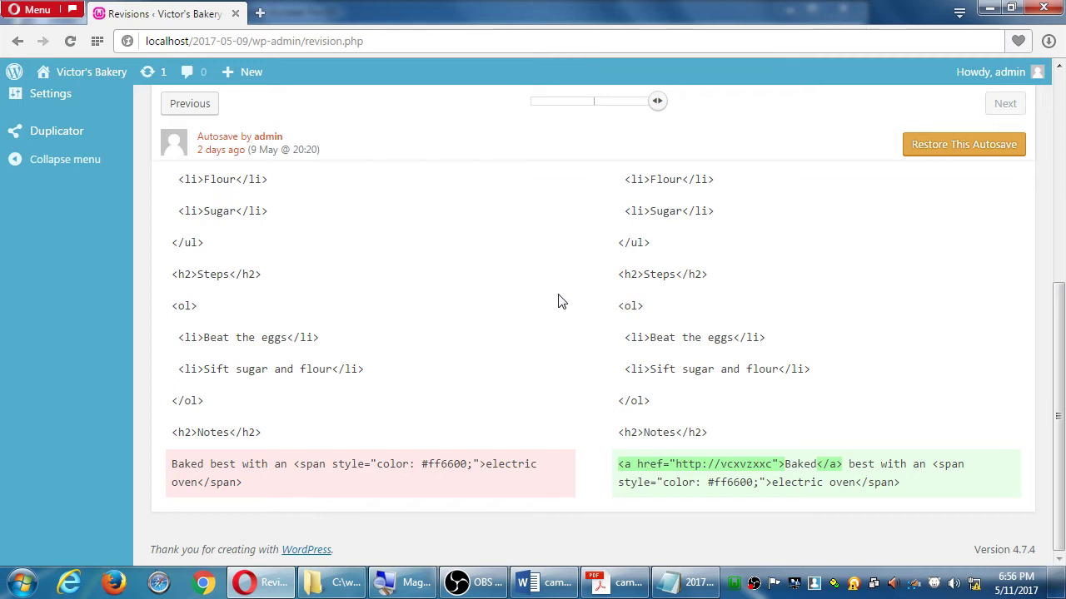
{"action": "scroll", "coordinate": [558, 302], "scroll_direction": "up", "scroll_amount": 5}
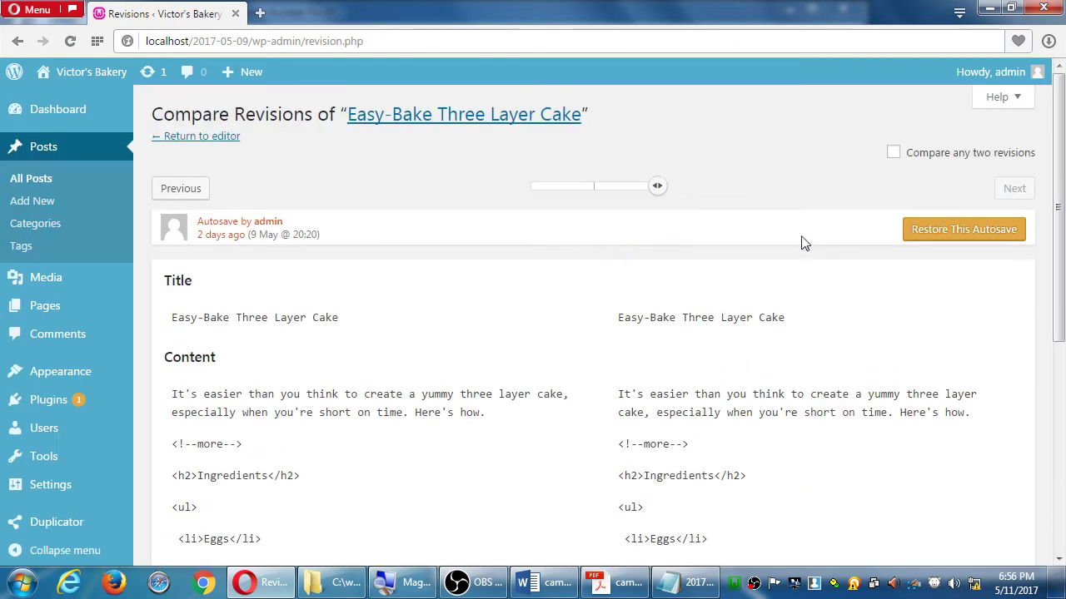
{"action": "mouse_move", "coordinate": [659, 188]}
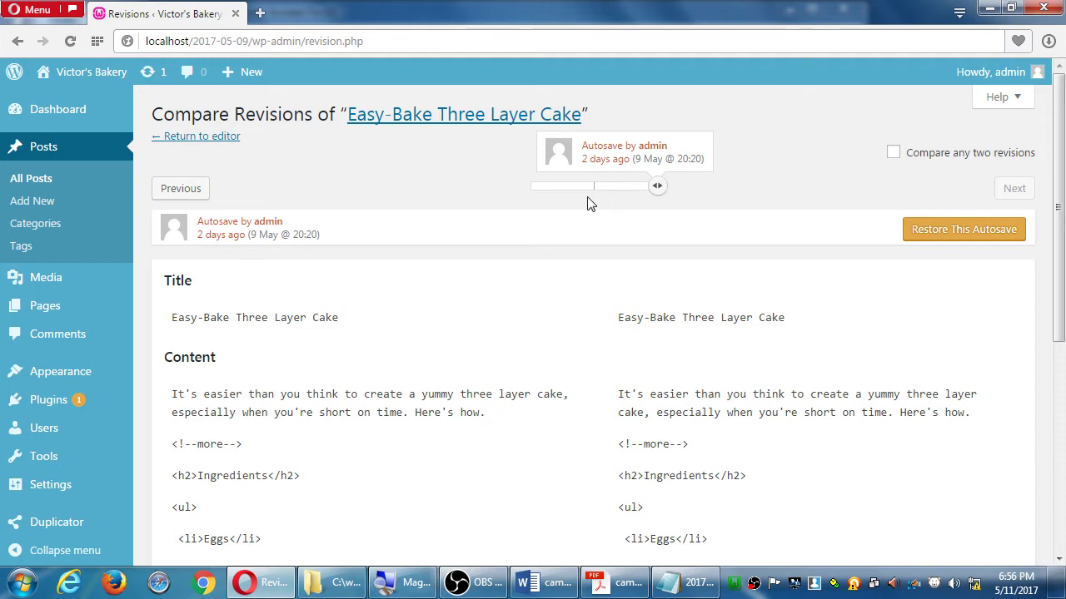
{"action": "key", "text": "alt+Left"}
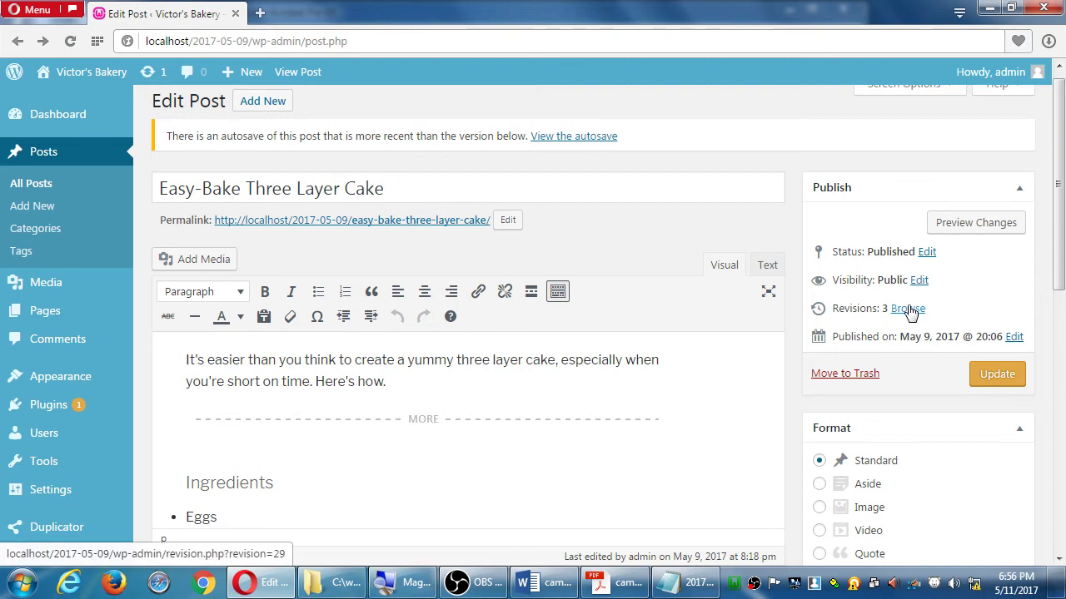
Open the cake post's revision comparison and slide between the current and earliest 20:06 revisions
{"action": "left_click", "coordinate": [910, 310]}
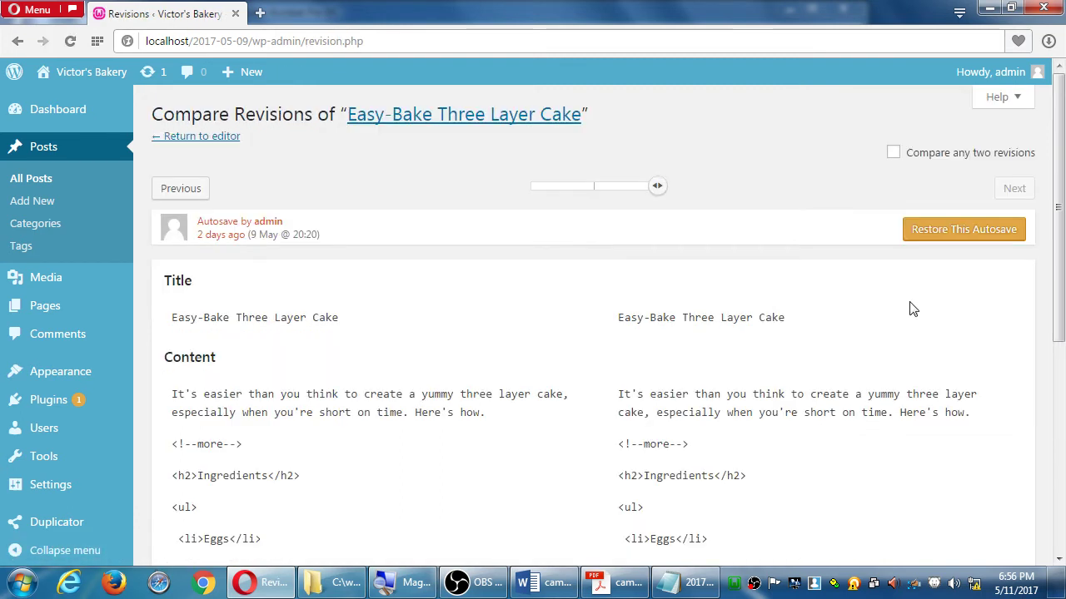
{"action": "left_click_drag", "start_coordinate": [657, 190], "coordinate": [595, 198]}
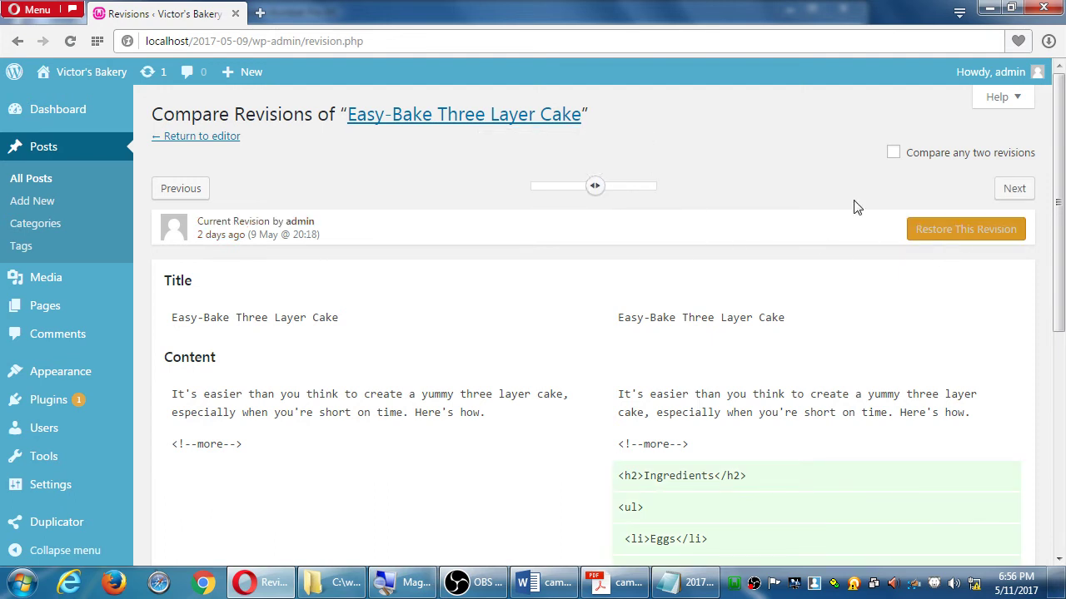
{"action": "scroll", "coordinate": [863, 383], "scroll_direction": "down", "scroll_amount": 5}
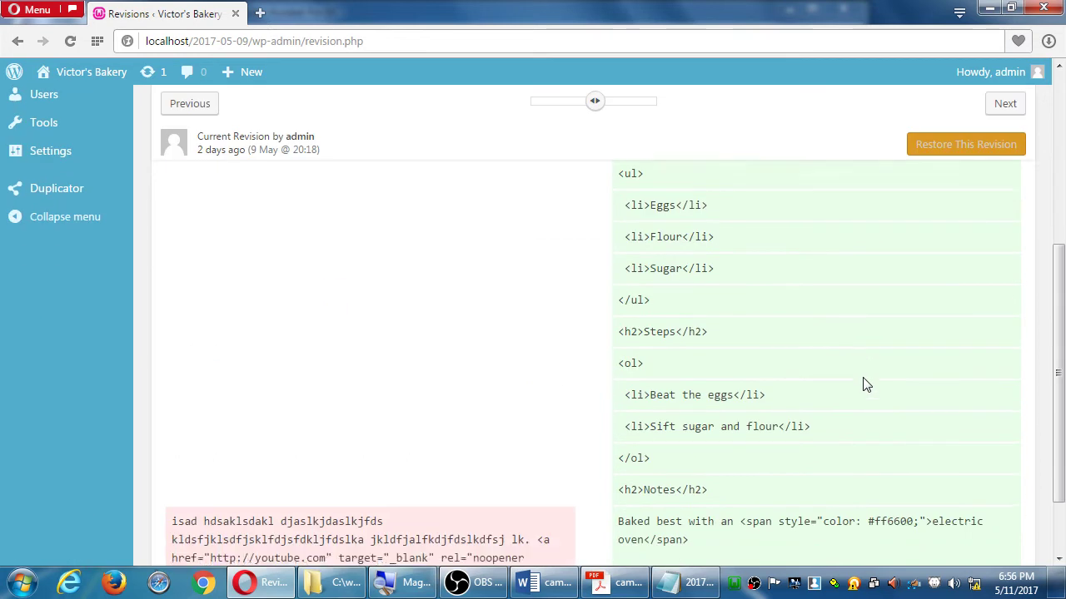
{"action": "scroll", "coordinate": [342, 487], "scroll_direction": "up", "scroll_amount": 5}
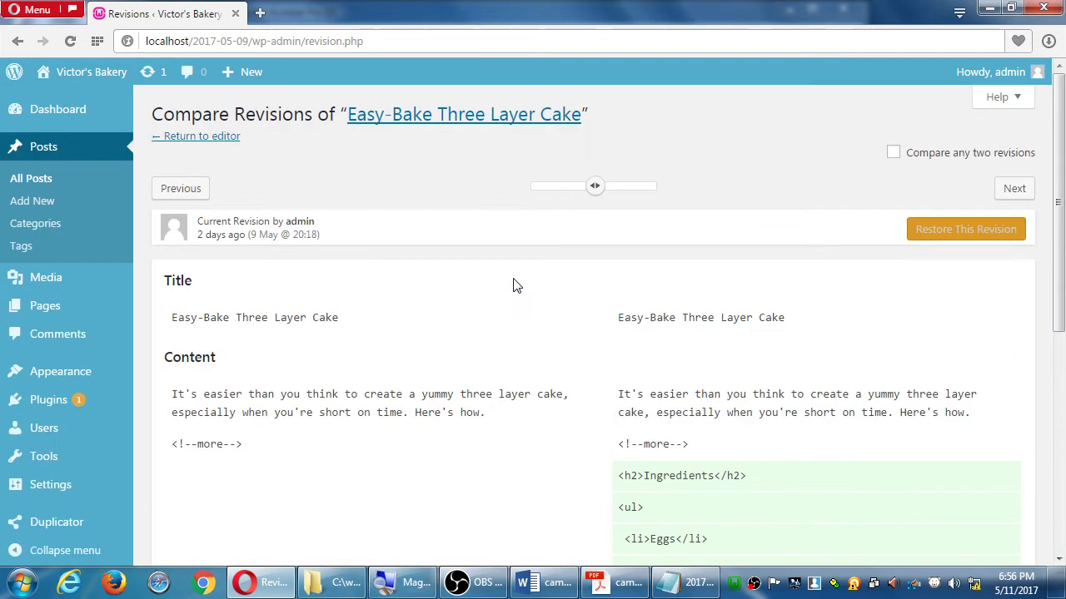
{"action": "left_click_drag", "start_coordinate": [593, 187], "coordinate": [666, 187]}
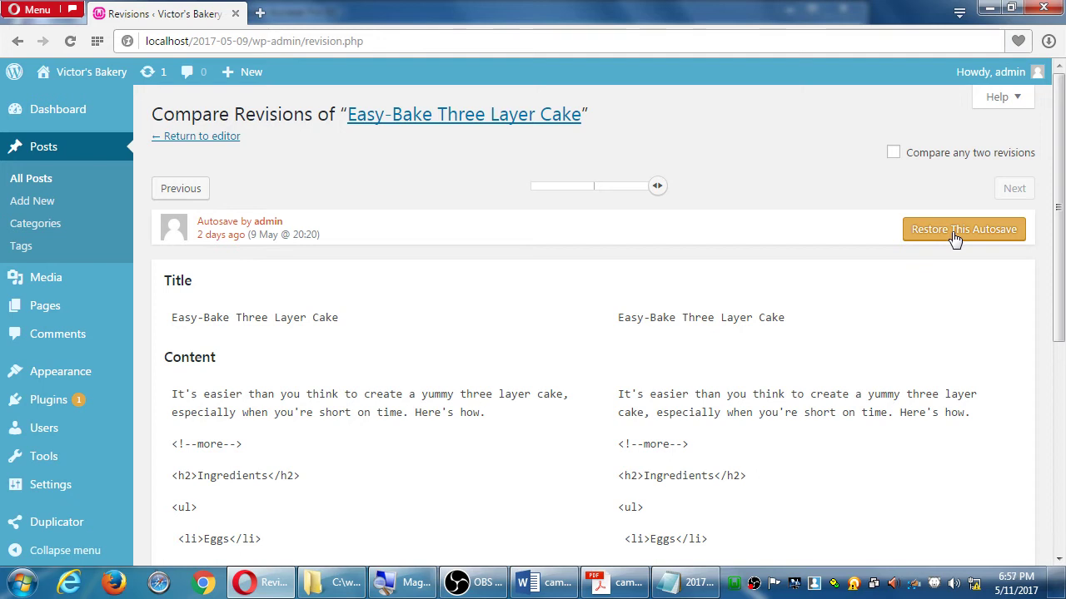
{"action": "scroll", "coordinate": [899, 240], "scroll_direction": "down", "scroll_amount": 1}
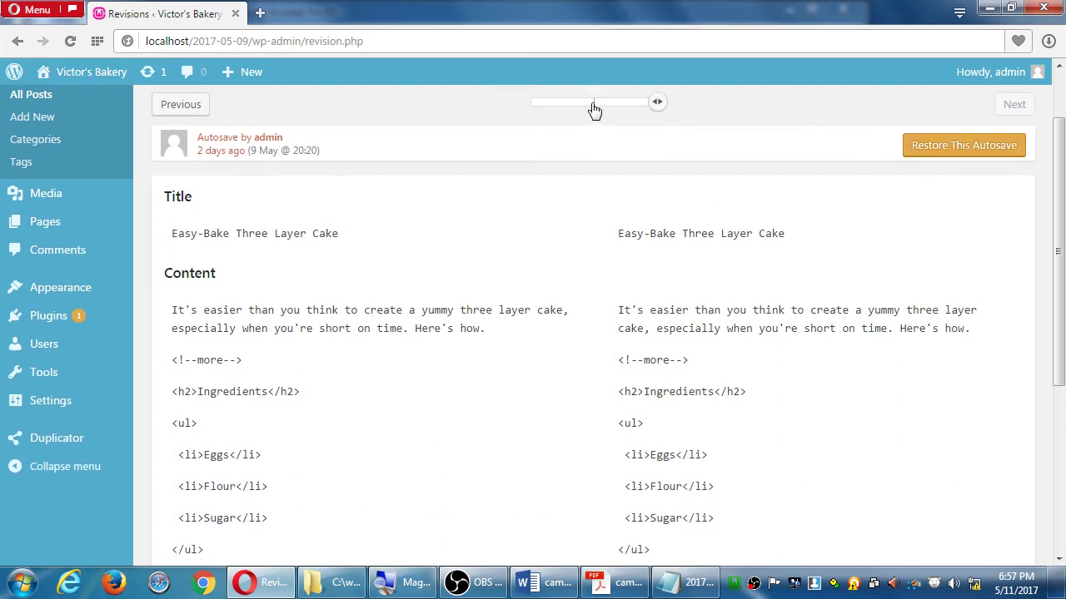
Step through the earliest, current and autosave revisions, ending on the 9 May 20:20 autosave
{"action": "left_click", "coordinate": [593, 104]}
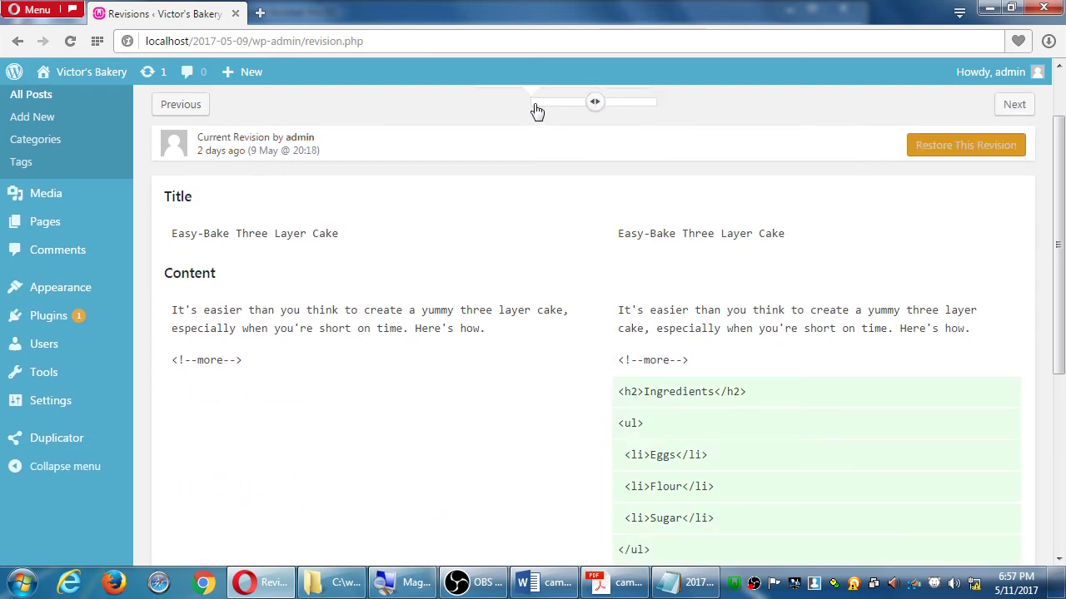
{"action": "left_click", "coordinate": [536, 106]}
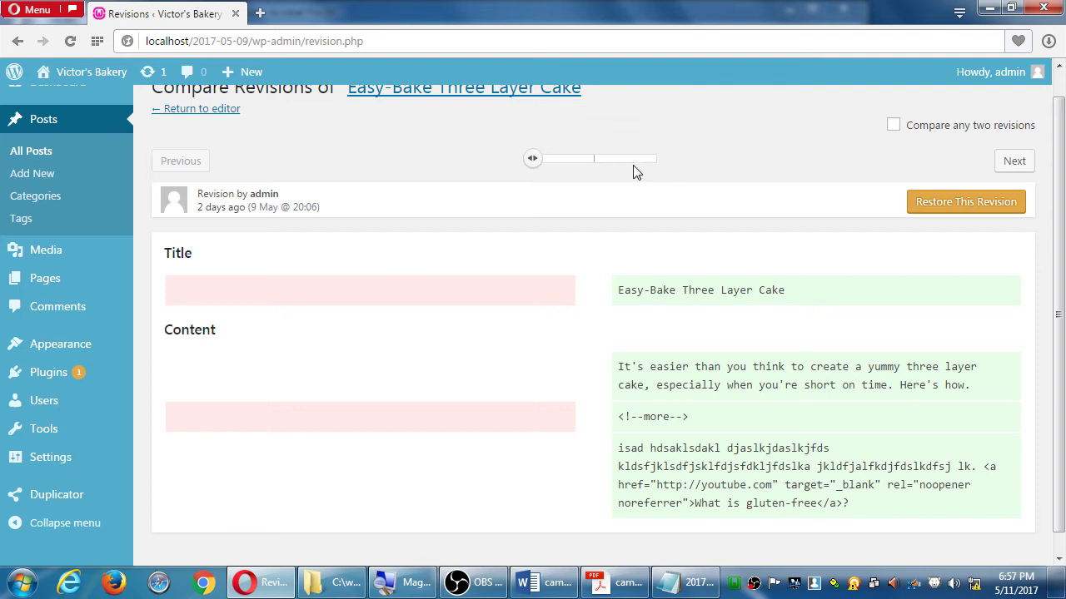
{"action": "left_click", "coordinate": [597, 162]}
{"action": "left_click", "coordinate": [654, 169]}
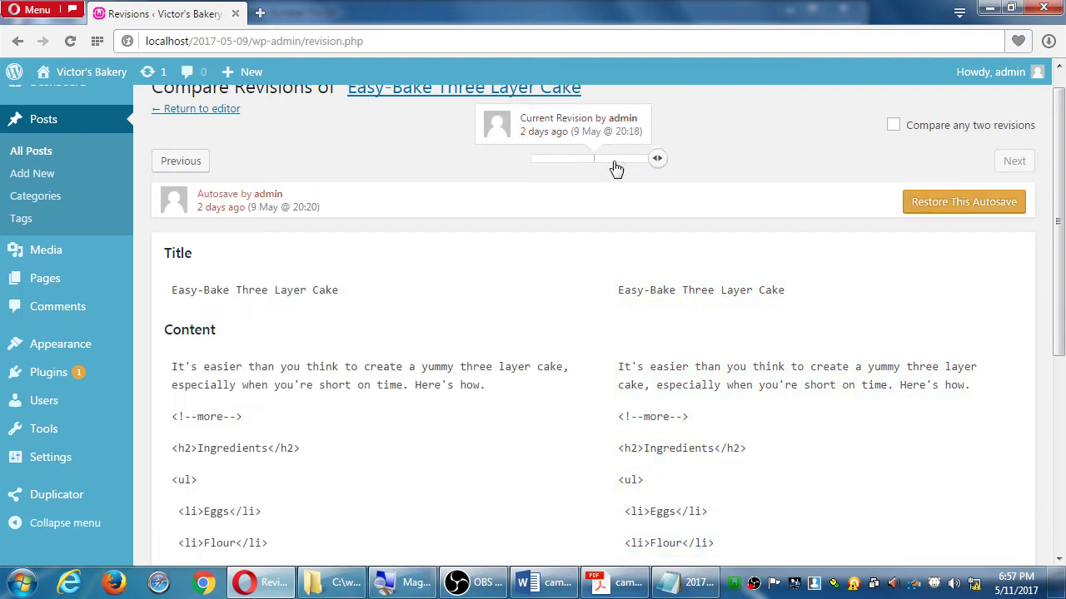
{"action": "left_click", "coordinate": [600, 162]}
{"action": "key", "text": "Left"}
{"action": "left_click", "coordinate": [656, 169]}
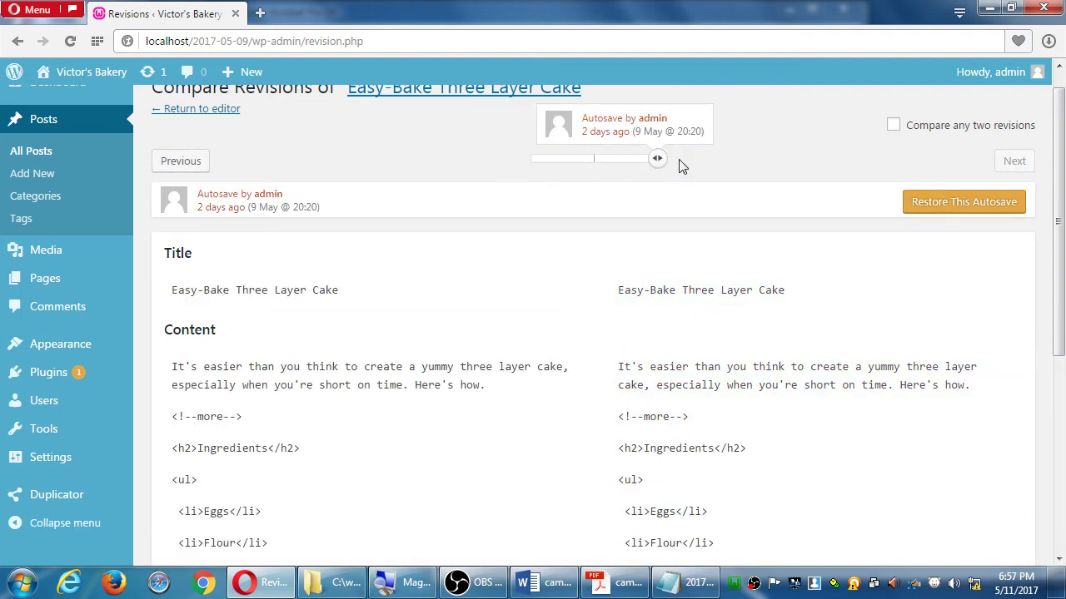
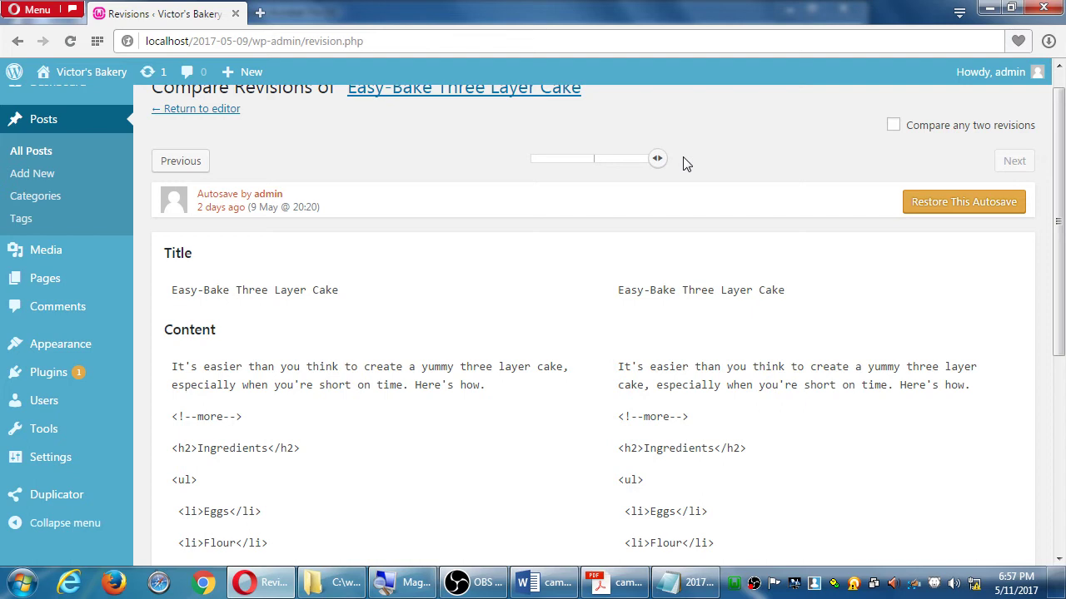
Return to the cake post editor, then bring up the Pages list (About Us, Blog, Contact, Home)
{"action": "scroll", "coordinate": [633, 75], "scroll_direction": "up", "scroll_amount": 1}
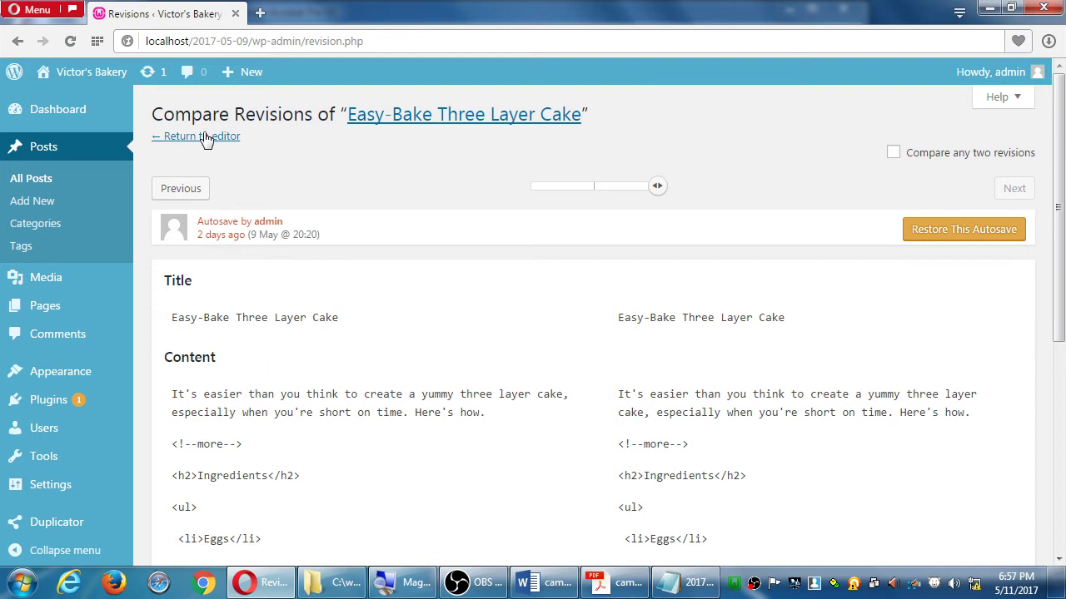
{"action": "left_click", "coordinate": [207, 139]}
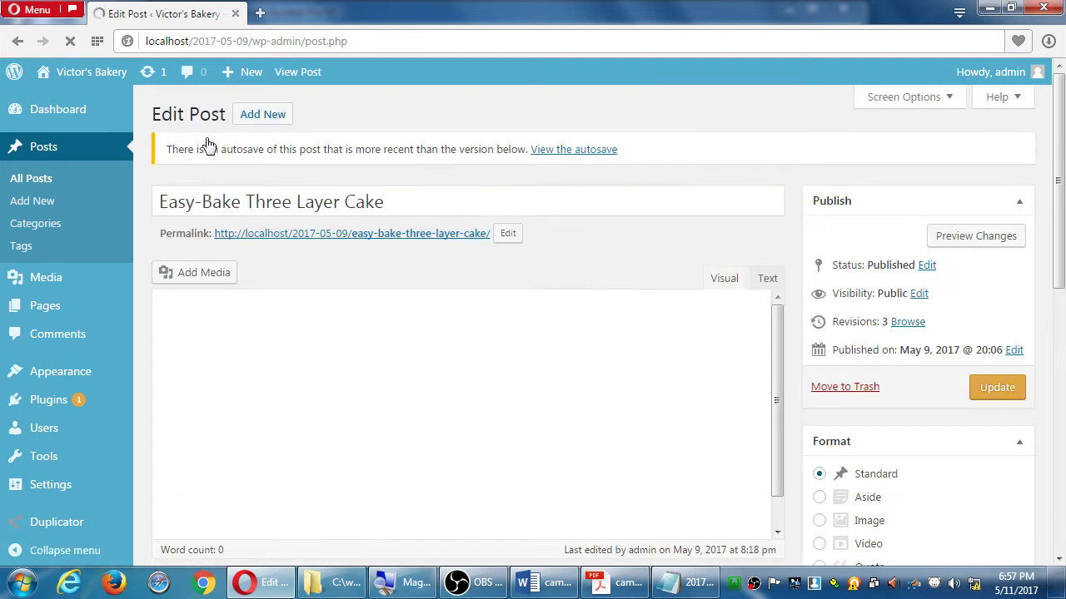
{"action": "left_click", "coordinate": [49, 269]}
{"action": "left_click", "coordinate": [45, 266]}
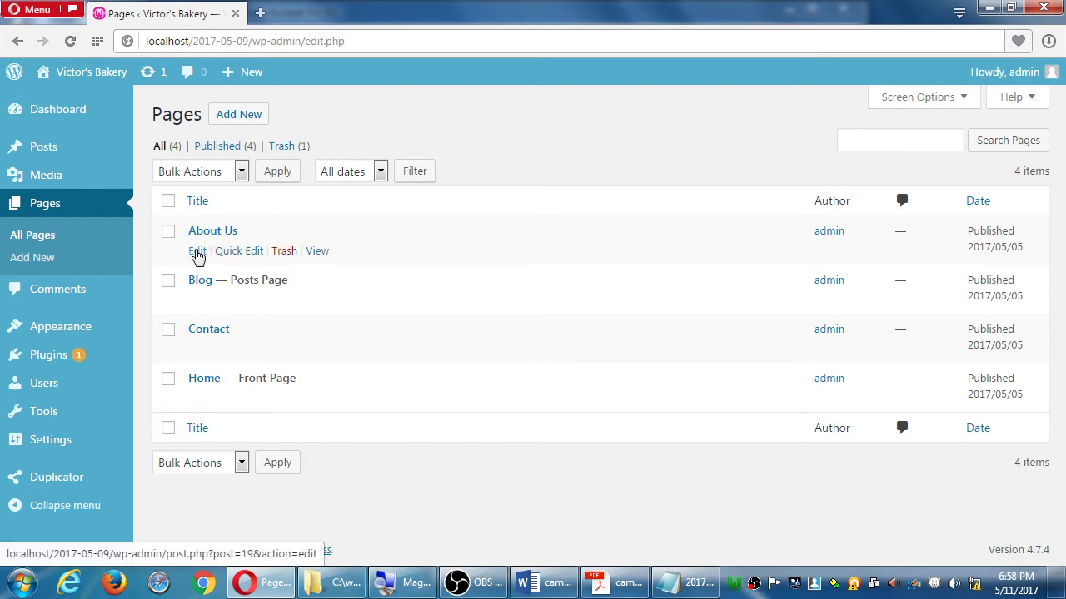
Look through the About Us and Home page editors, then open All Posts
{"action": "left_click", "coordinate": [197, 254]}
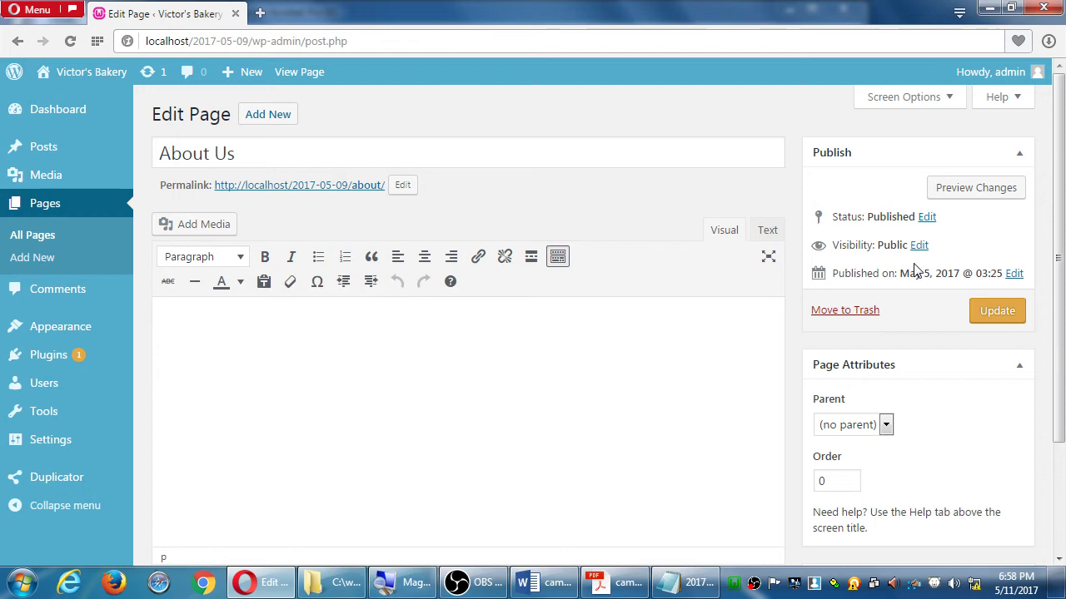
{"action": "scroll", "coordinate": [828, 340], "scroll_direction": "down", "scroll_amount": 2}
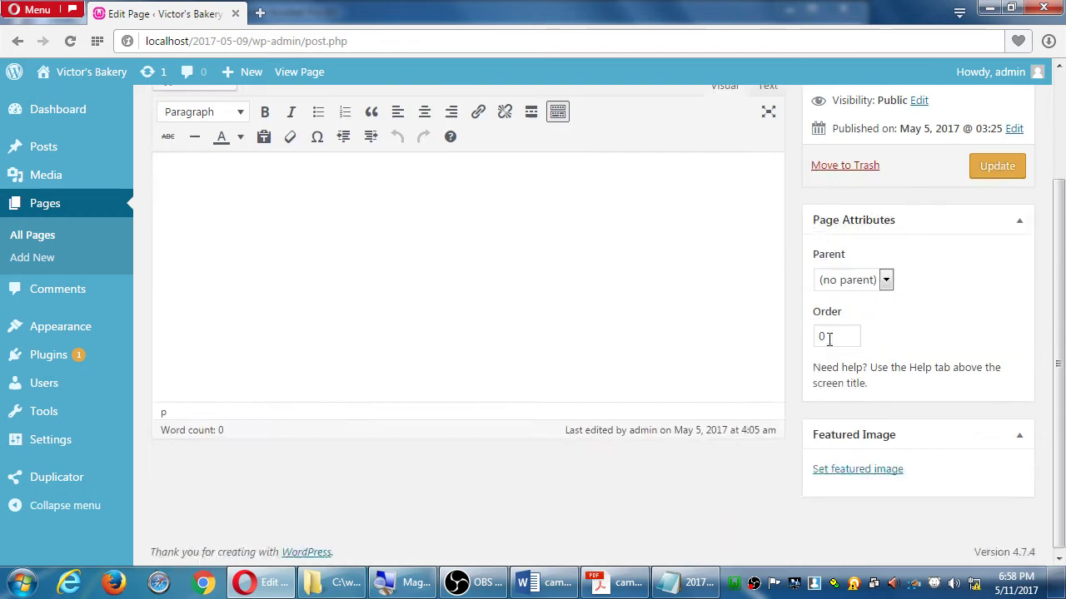
{"action": "scroll", "coordinate": [530, 267], "scroll_direction": "up", "scroll_amount": 2}
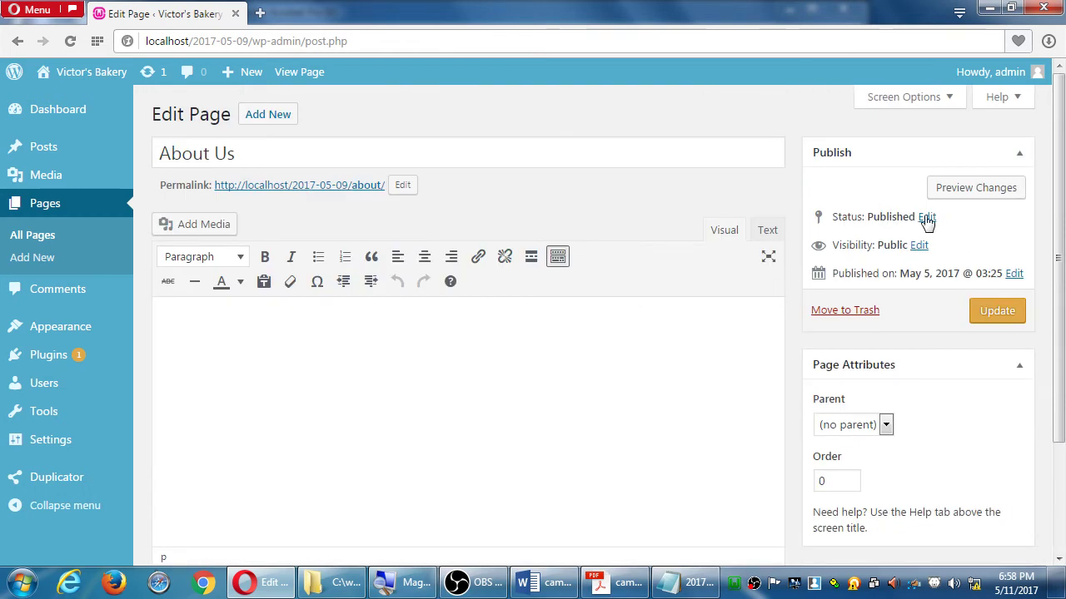
{"action": "key", "text": "alt+Left"}
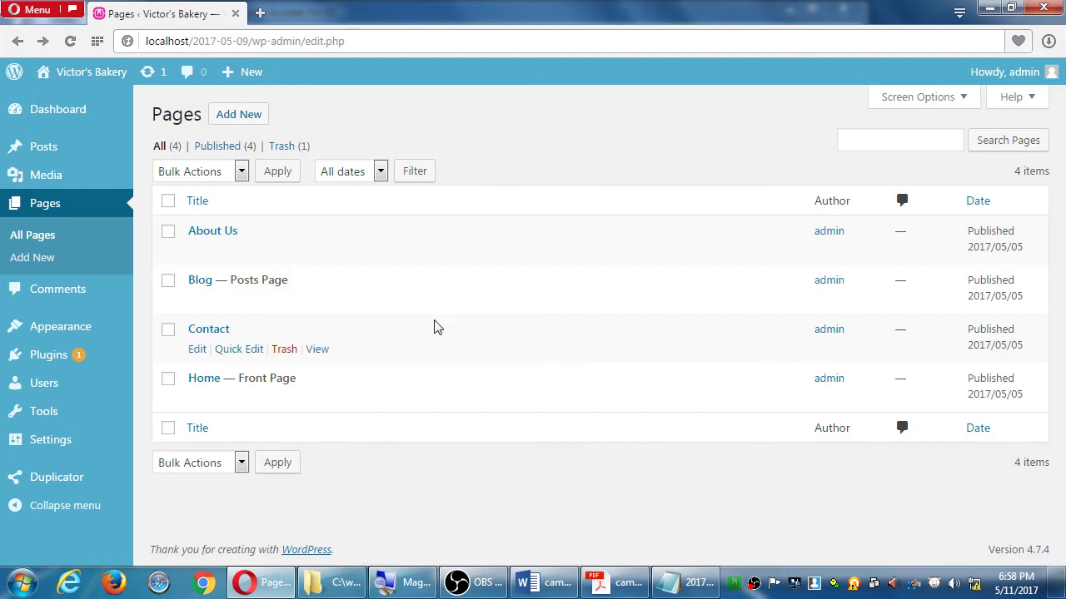
{"action": "left_click", "coordinate": [197, 399]}
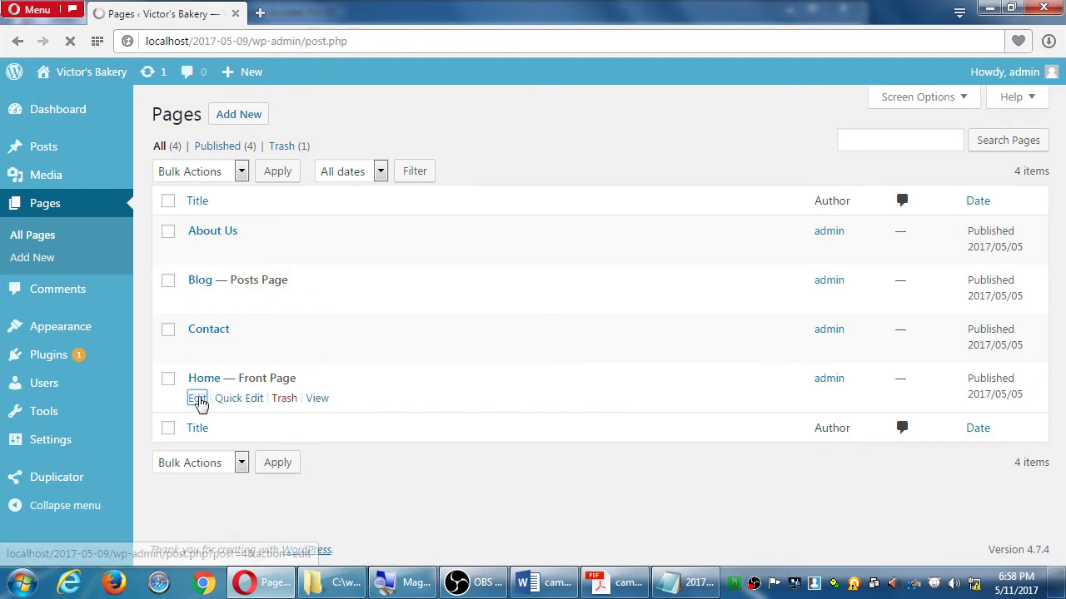
{"action": "key", "text": "alt+Left"}
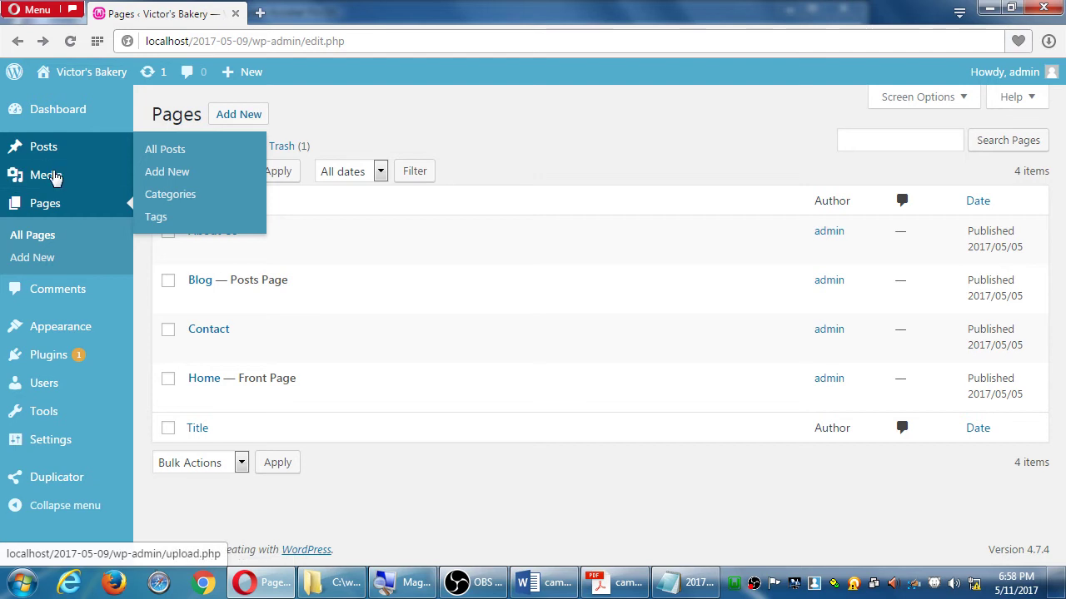
{"action": "left_click", "coordinate": [163, 153]}
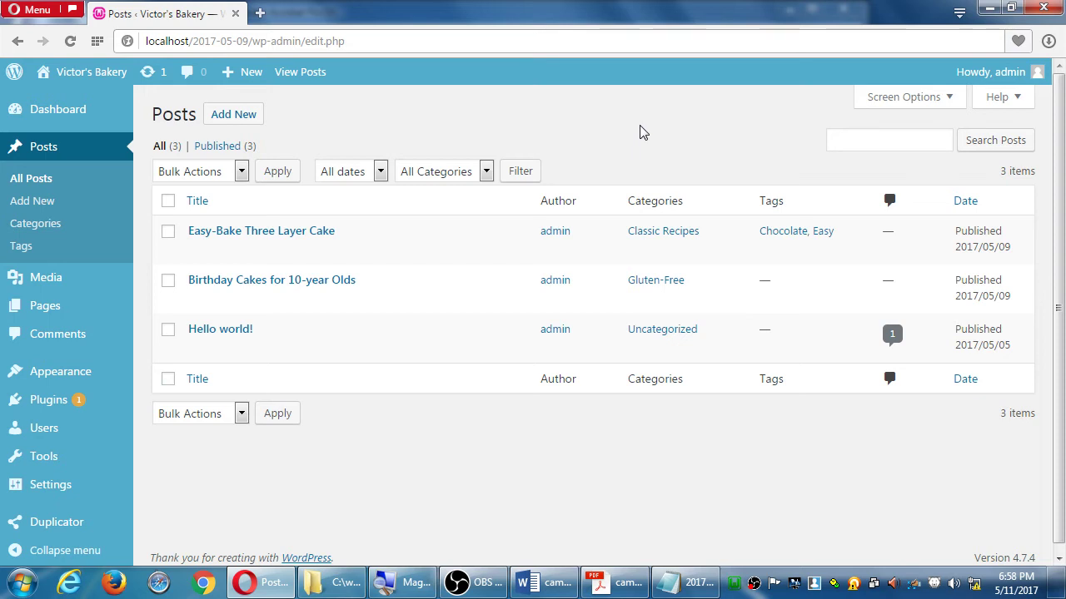
{"action": "left_click", "coordinate": [613, 585]}
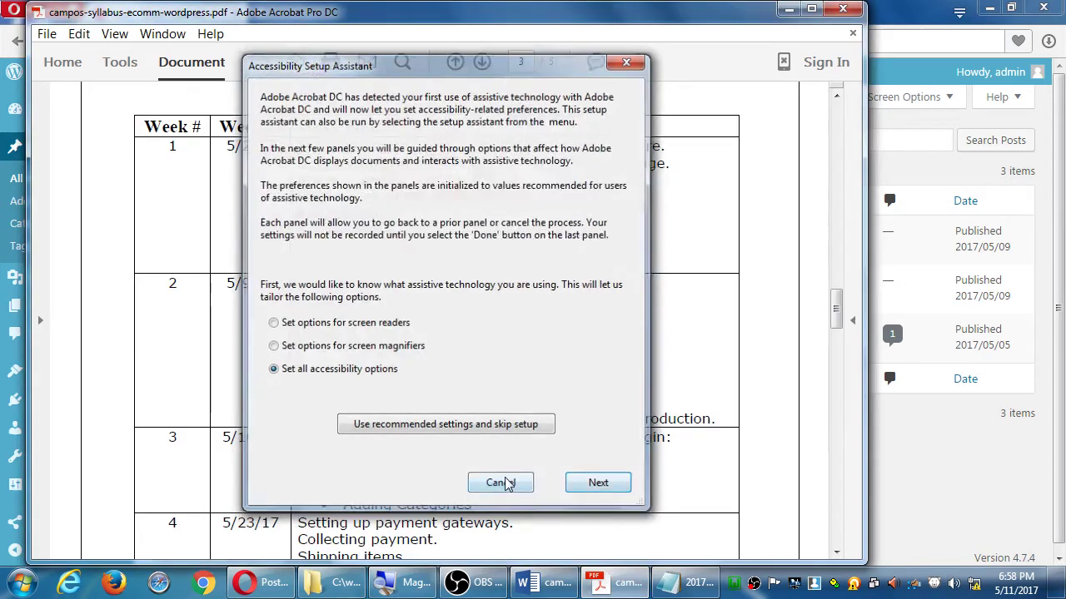
{"action": "left_click", "coordinate": [501, 480]}
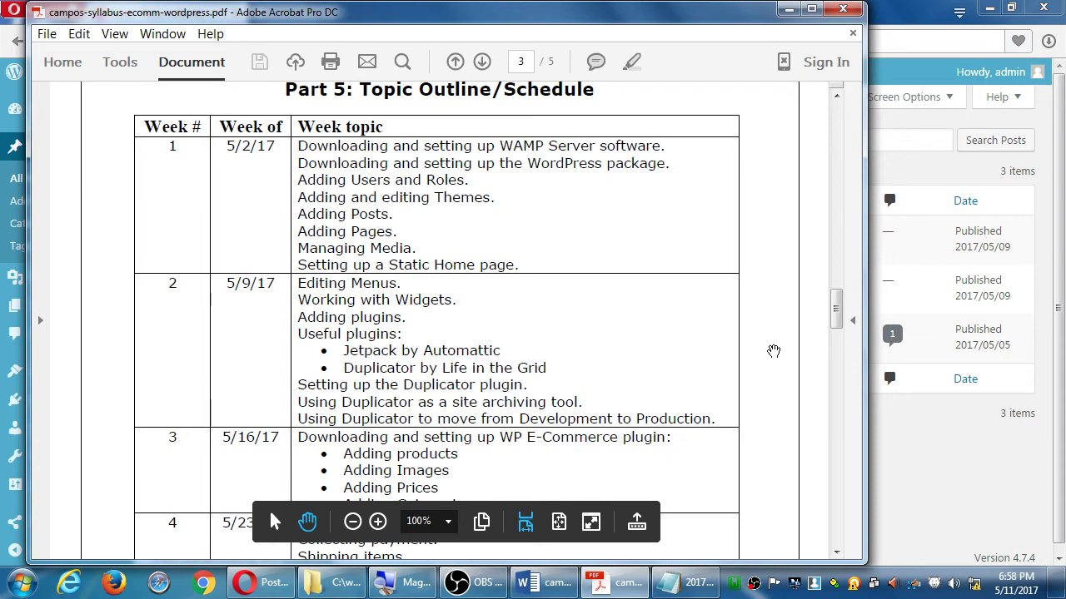
{"action": "left_click_drag", "start_coordinate": [688, 378], "coordinate": [690, 348]}
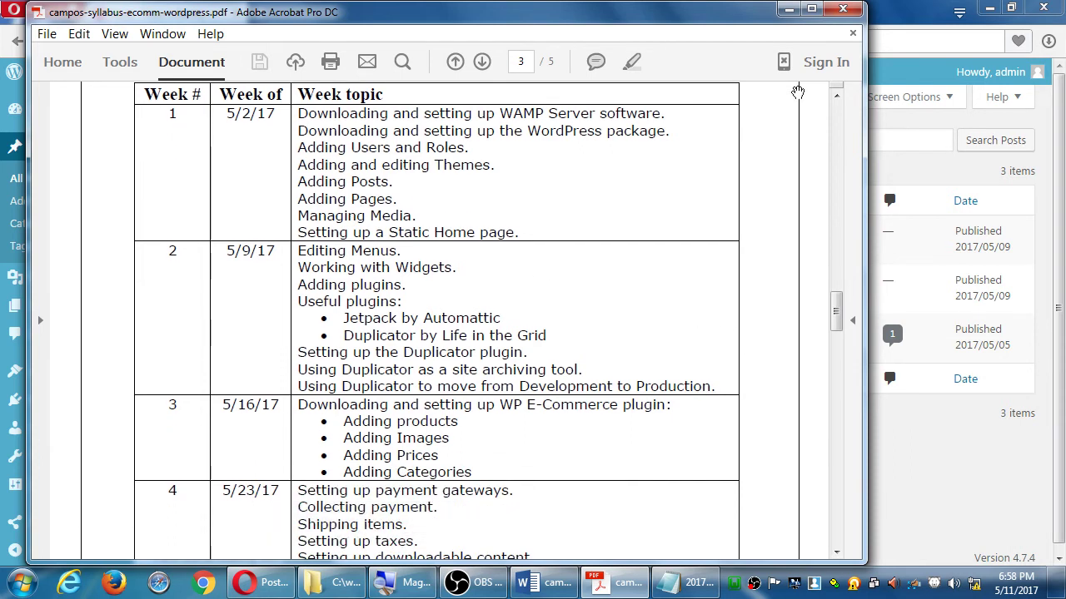
{"action": "left_click", "coordinate": [788, 9]}
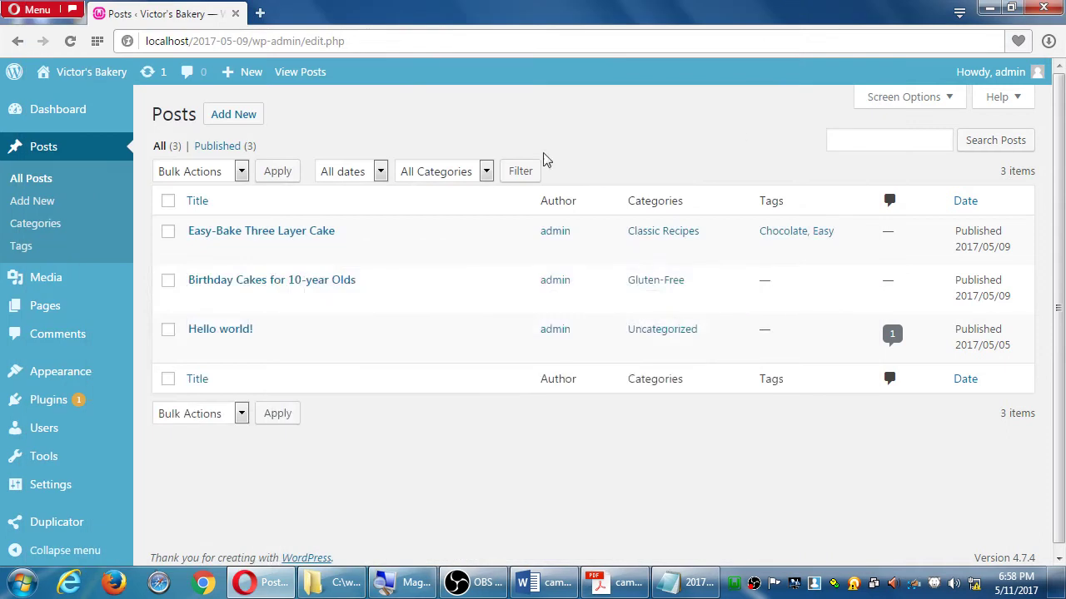
Open the Media Library and reveal the Add New file upload area
{"action": "left_click", "coordinate": [69, 285]}
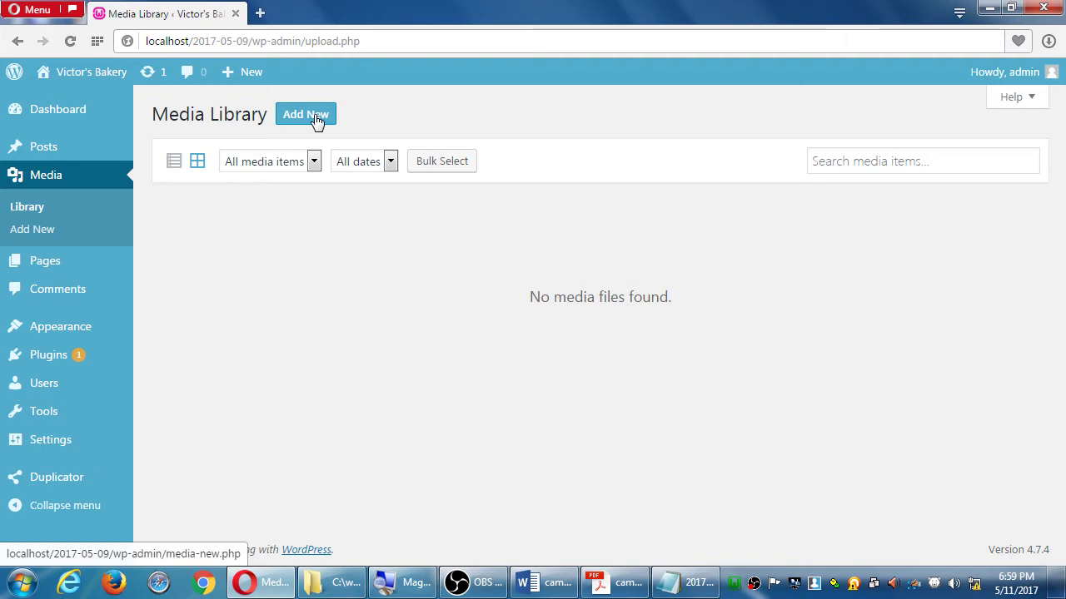
{"action": "left_click", "coordinate": [316, 121]}
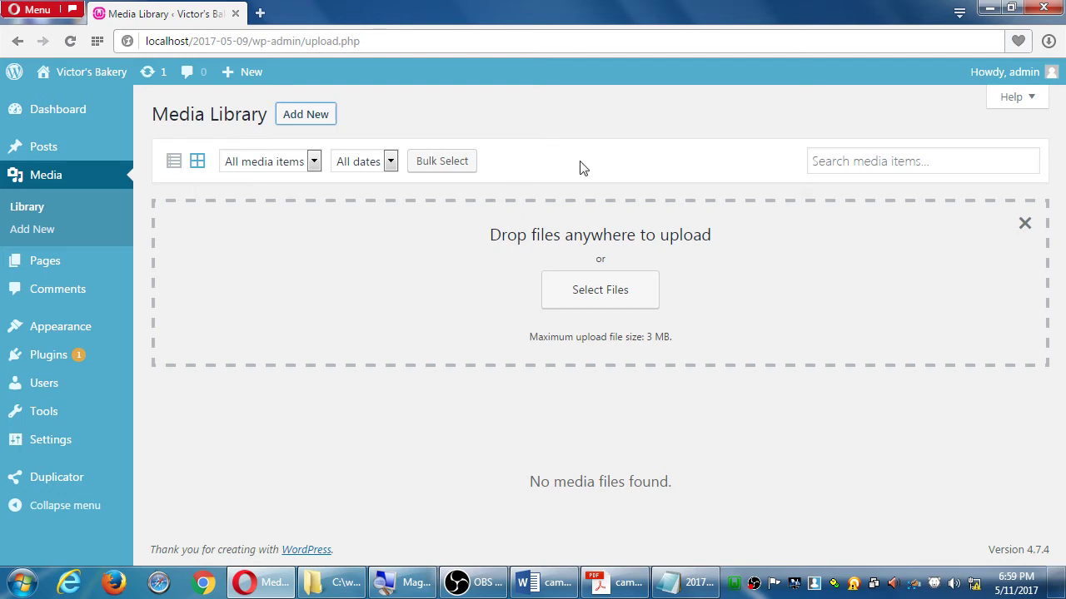
Upload Koala.jpg from the Sample Pictures folder into the Media Library
{"action": "left_click", "coordinate": [612, 299]}
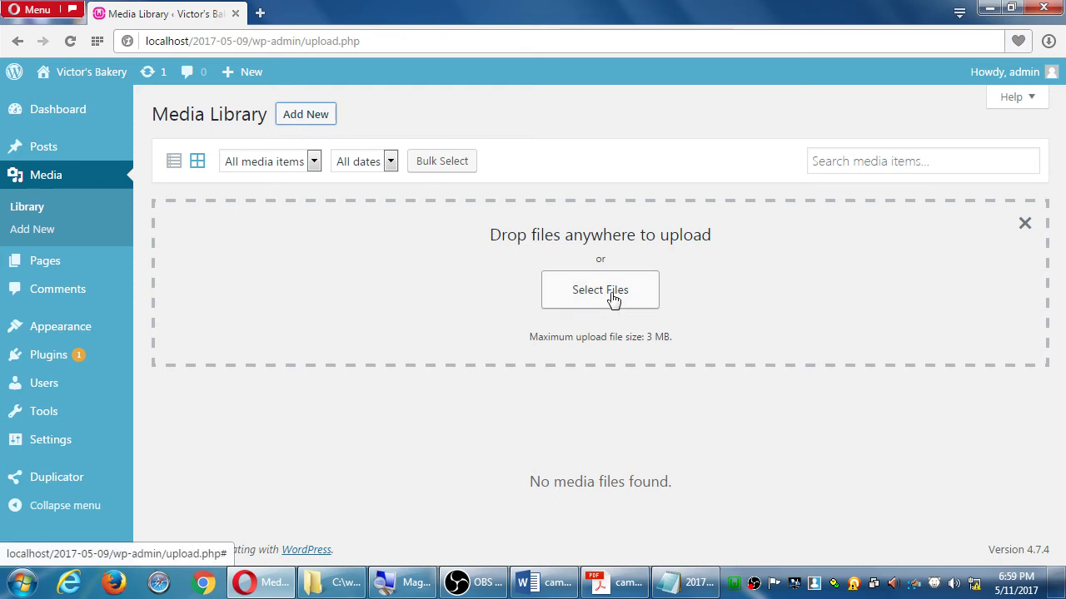
{"action": "left_click", "coordinate": [611, 301]}
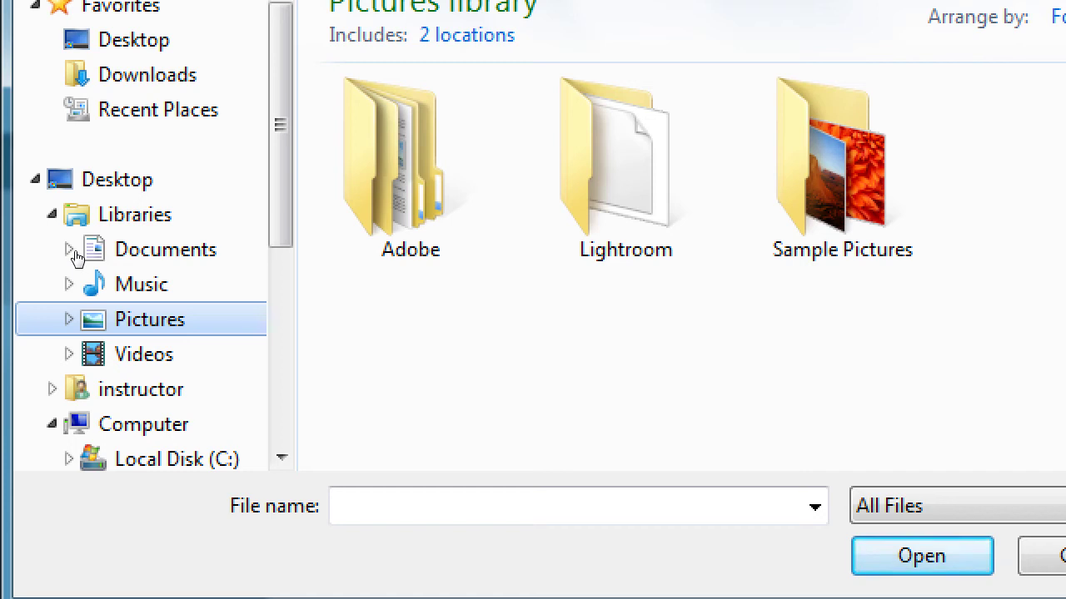
{"action": "double_click", "coordinate": [830, 162]}
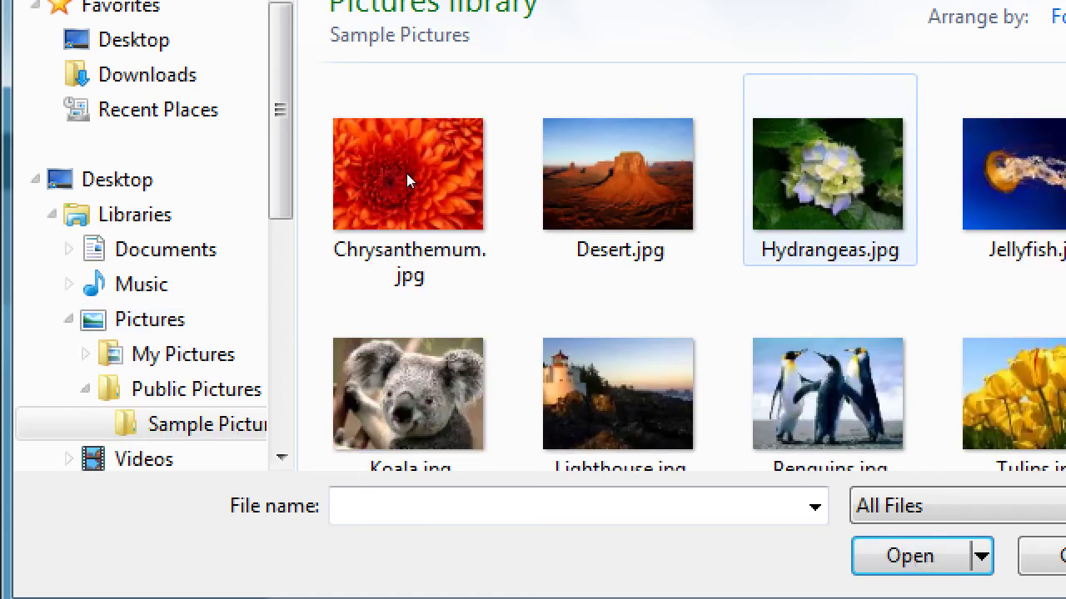
{"action": "left_click", "coordinate": [408, 391]}
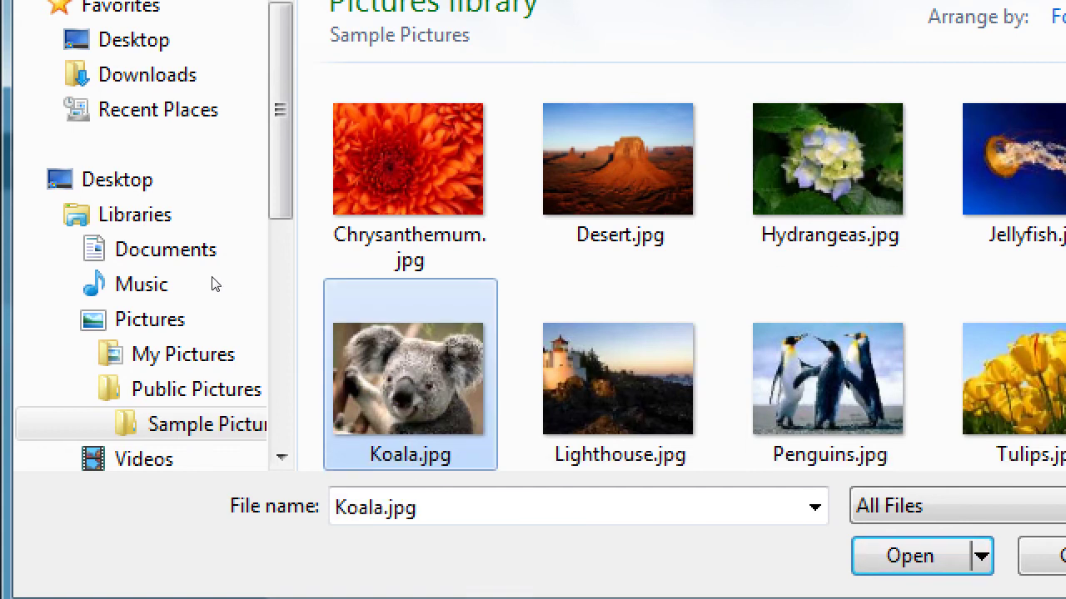
{"action": "double_click", "coordinate": [437, 366]}
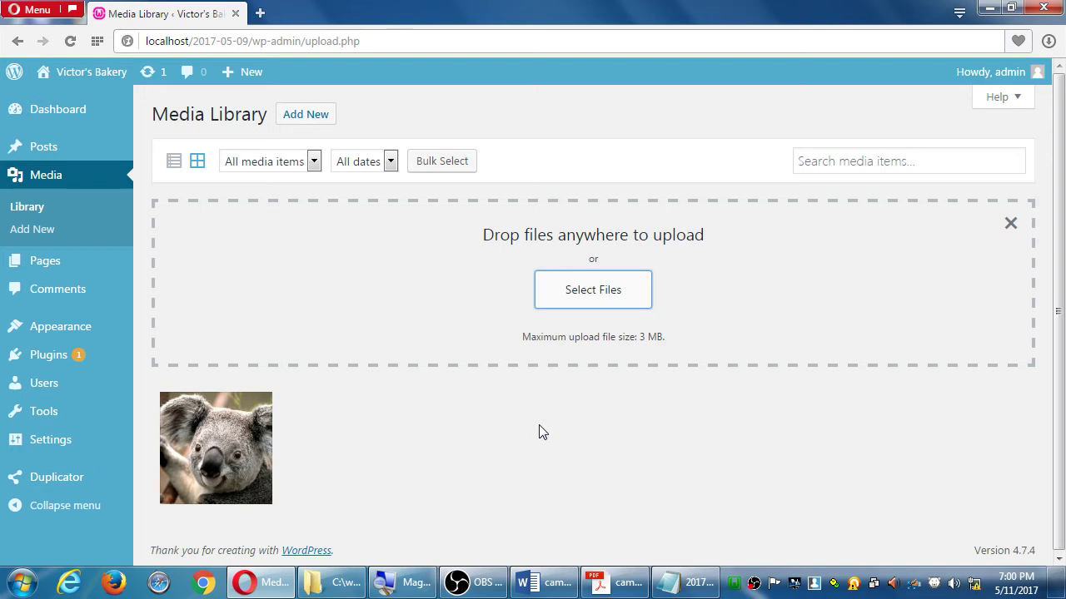
Upload Penguins.jpg, then compare list and grid views and check the All dates filter
{"action": "left_click", "coordinate": [601, 291]}
{"action": "double_click", "coordinate": [420, 260]}
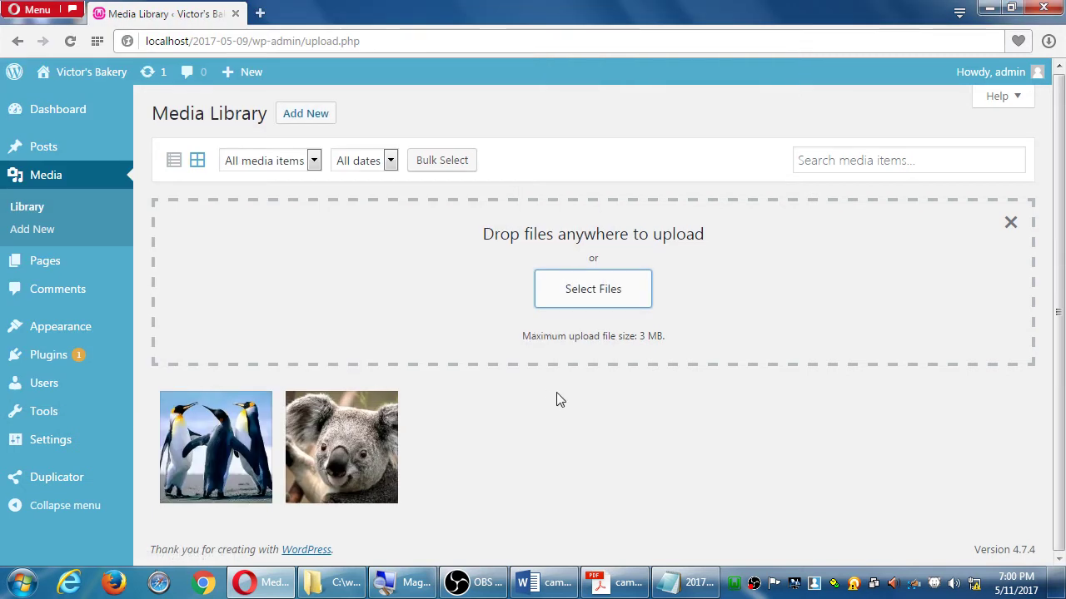
{"action": "left_click", "coordinate": [174, 166]}
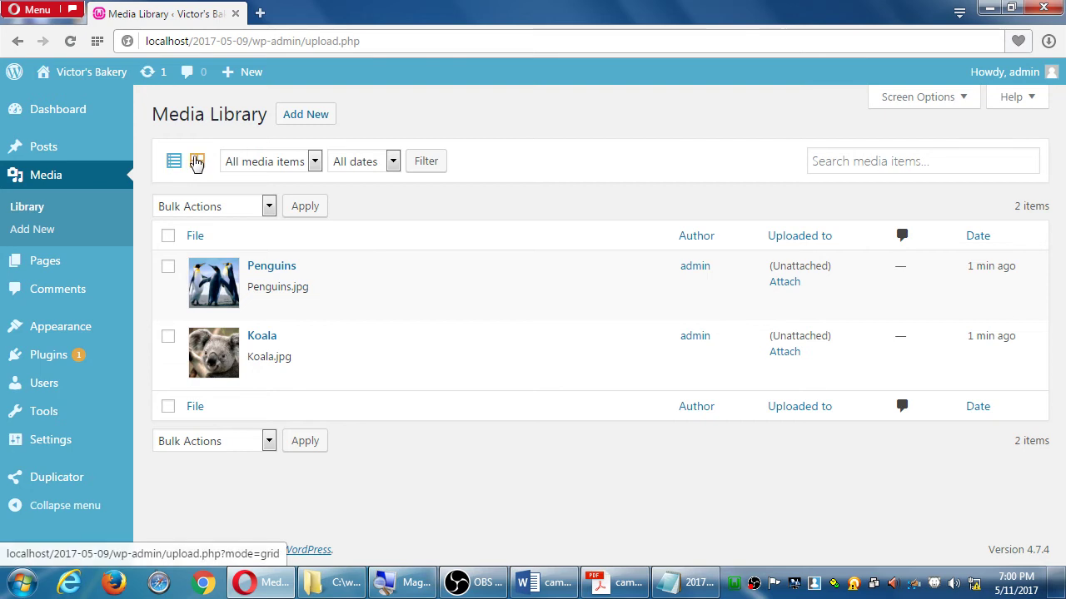
{"action": "left_click", "coordinate": [197, 162]}
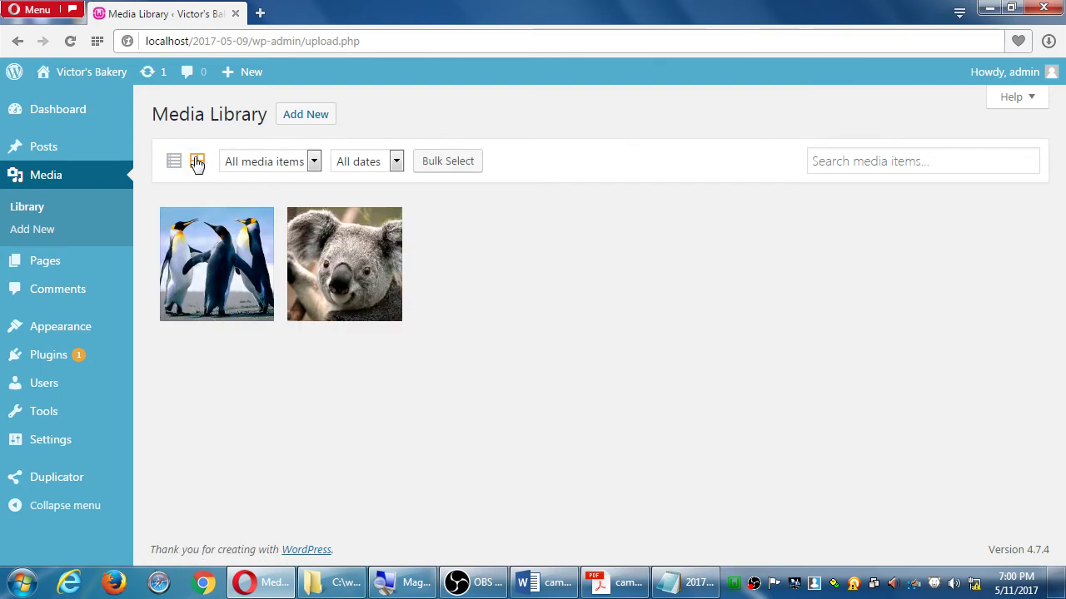
{"action": "left_click", "coordinate": [180, 163]}
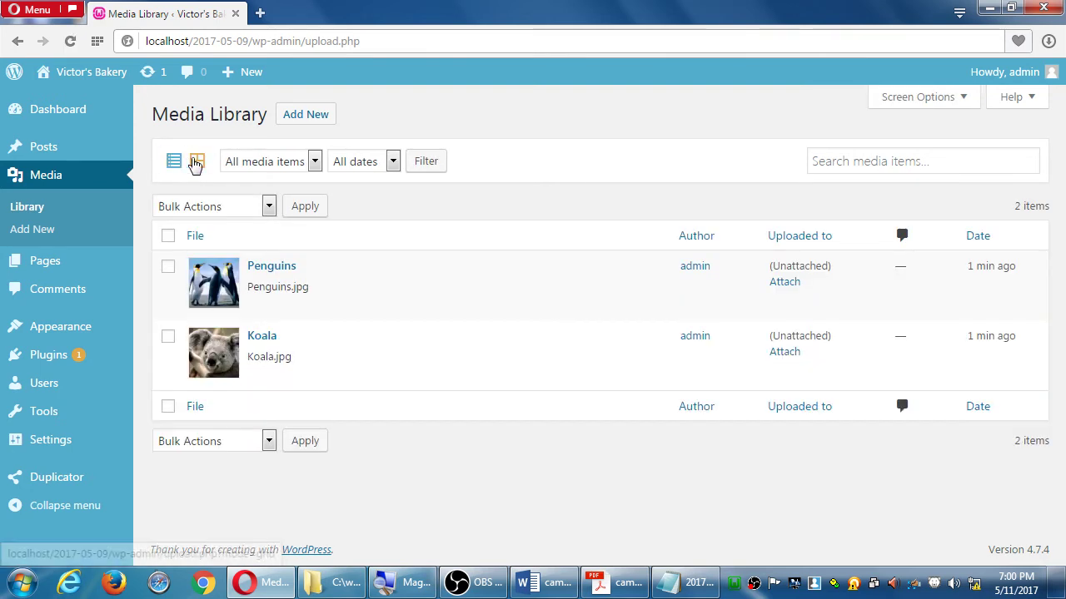
{"action": "left_click", "coordinate": [197, 162]}
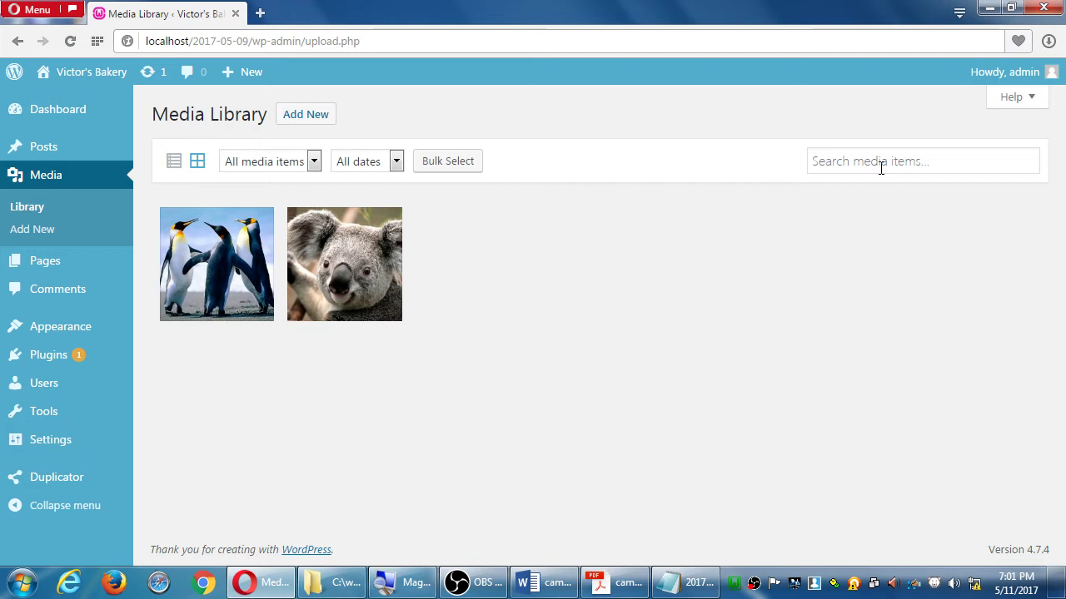
{"action": "left_click", "coordinate": [397, 164]}
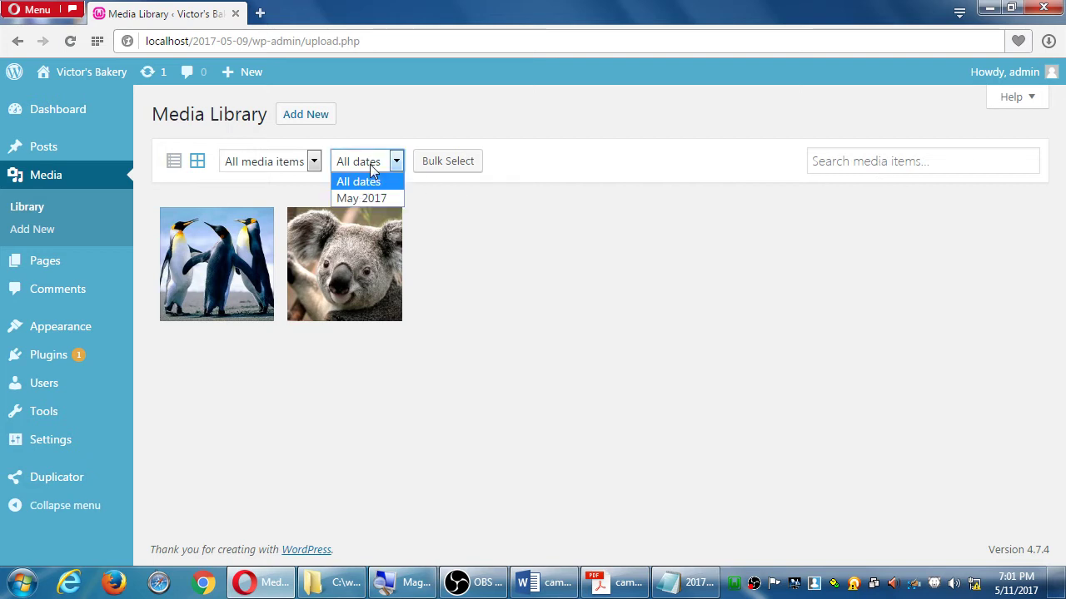
{"action": "left_click", "coordinate": [567, 237]}
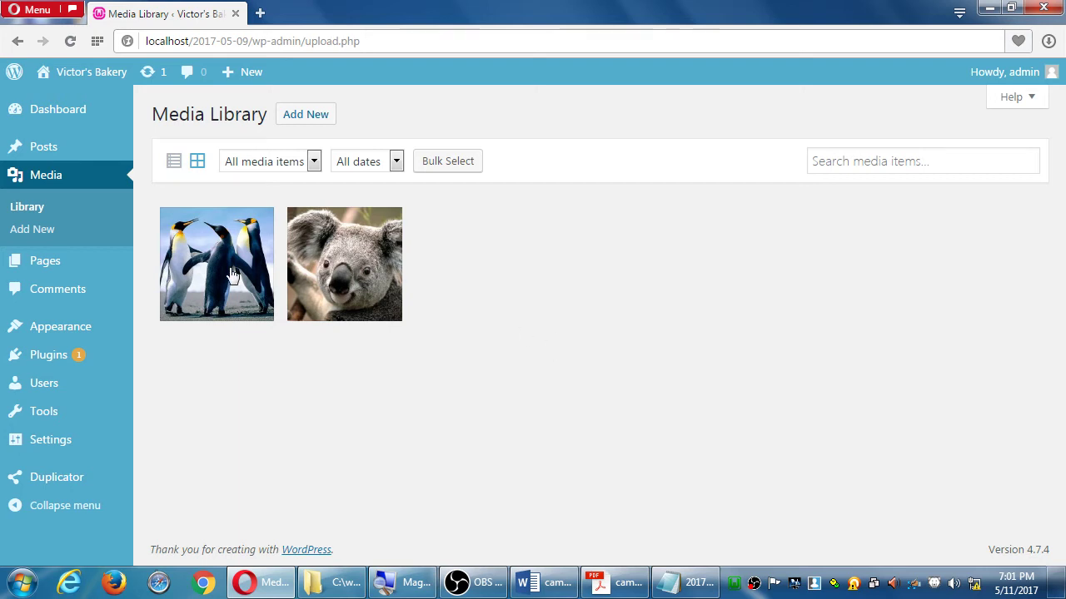
Review Koala.jpg's attachment details and file URL, then switch to the Notepad notes
{"action": "left_click", "coordinate": [339, 270]}
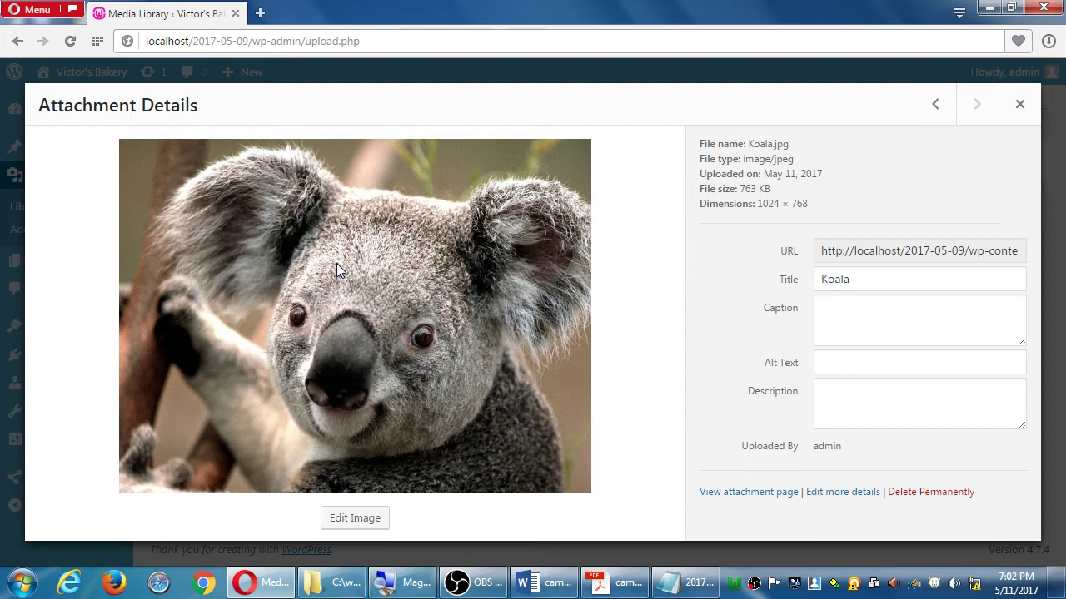
{"action": "left_click", "coordinate": [945, 259]}
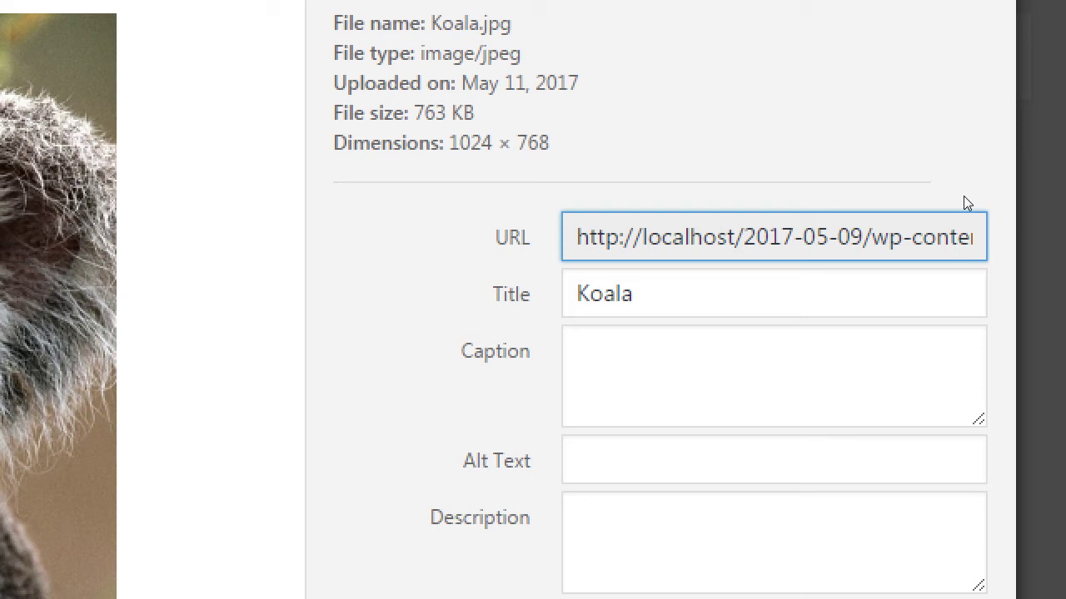
{"action": "scroll", "coordinate": [822, 458], "scroll_direction": "down", "scroll_amount": 1}
{"action": "scroll", "coordinate": [822, 458], "scroll_direction": "down", "scroll_amount": 2}
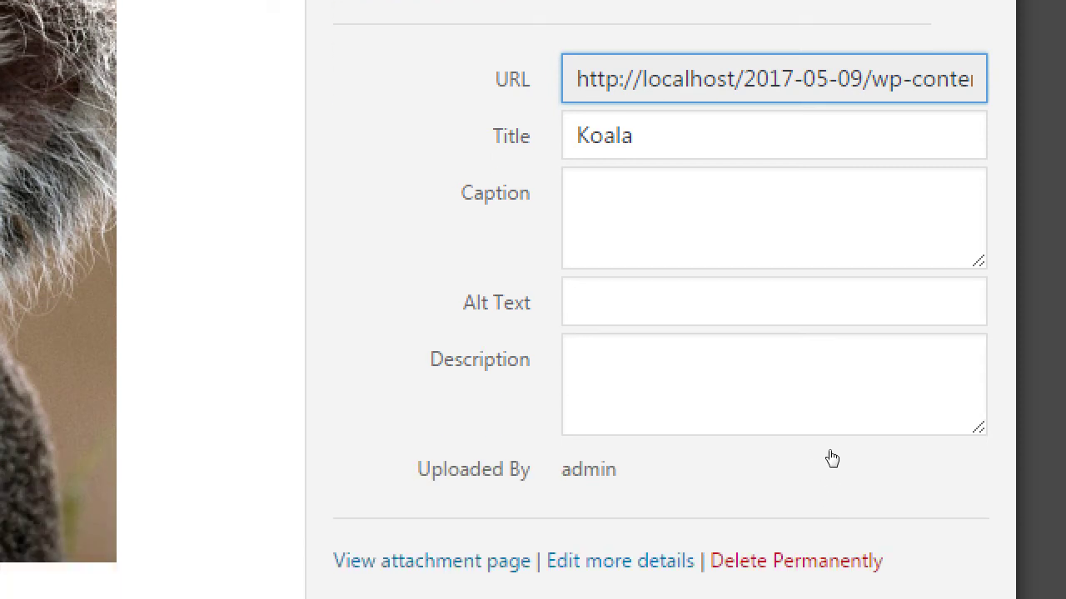
{"action": "key", "text": "alt+Tab"}
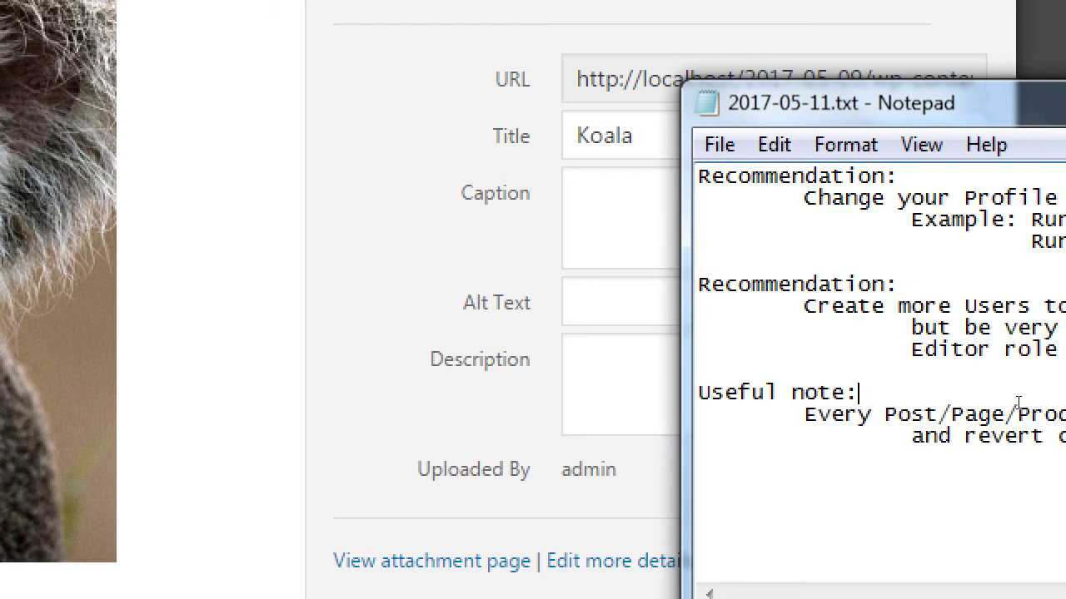
Add a 'Pictures' heading and the line 'Title - The text appears when you hover over a picture'
{"action": "key", "text": "Return"}
{"action": "key", "text": "Return"}
{"action": "type", "text": "Pictures"}
{"action": "key", "text": "Return"}
{"action": "key", "text": "Tab"}
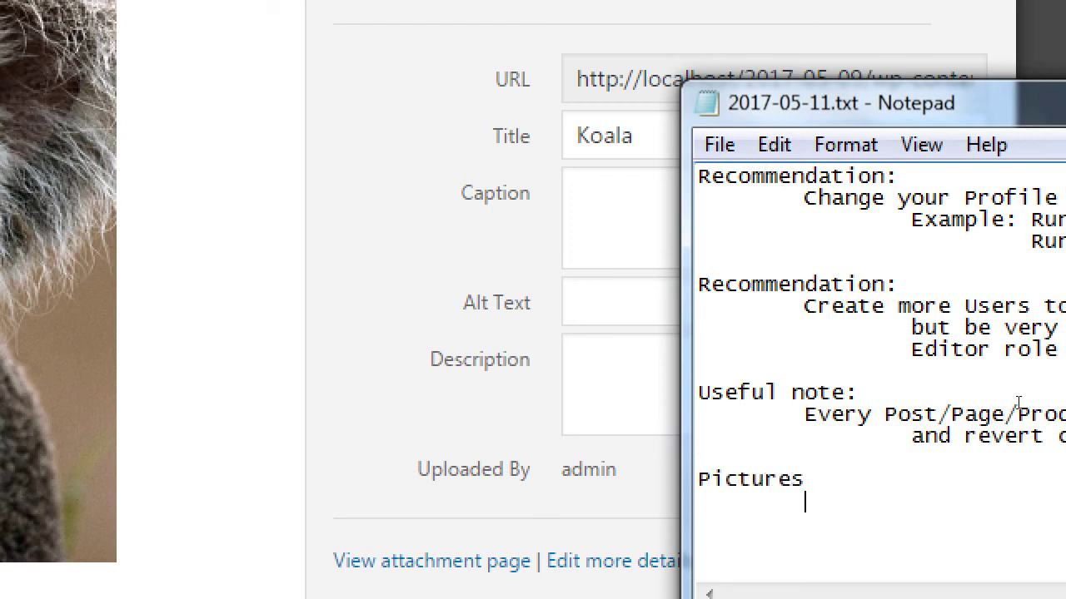
{"action": "key", "text": "BackSpace"}
{"action": "type", "text": "Title  - The text"}
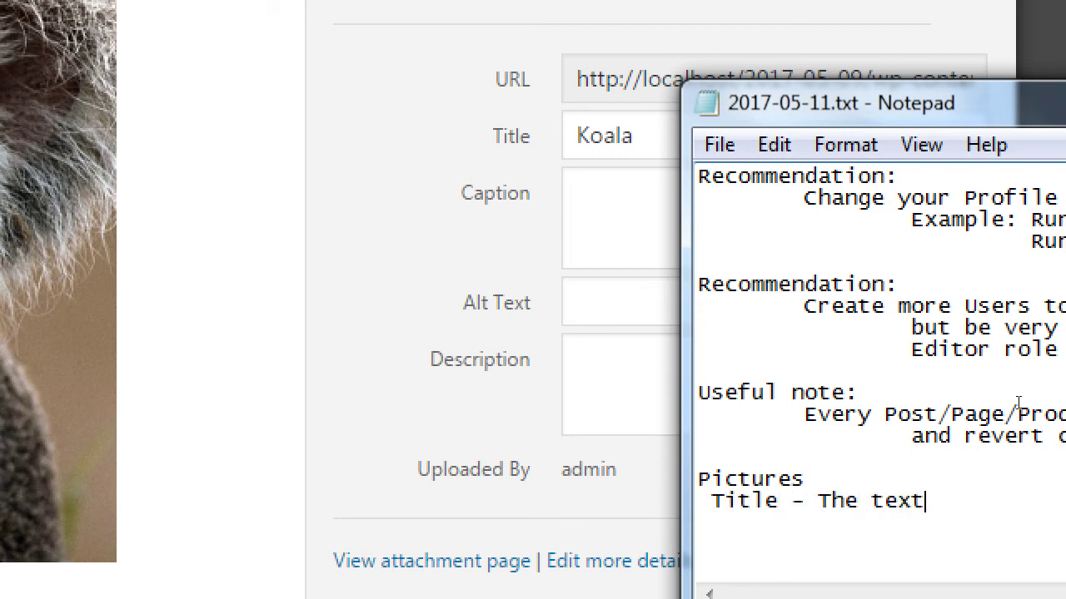
{"action": "type", "text": " appears w"}
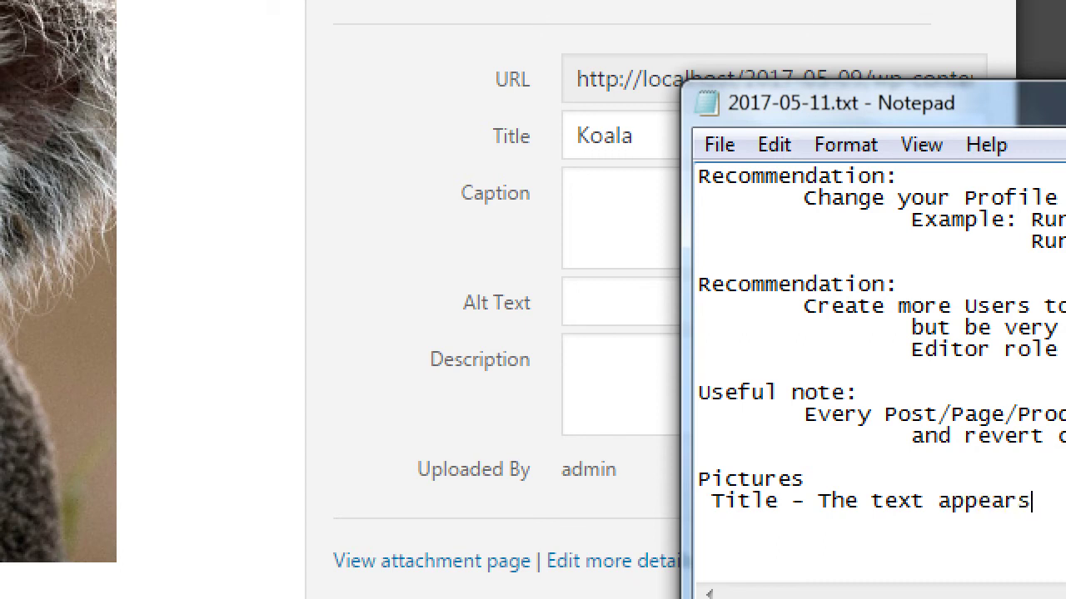
{"action": "type", "text": "n"}
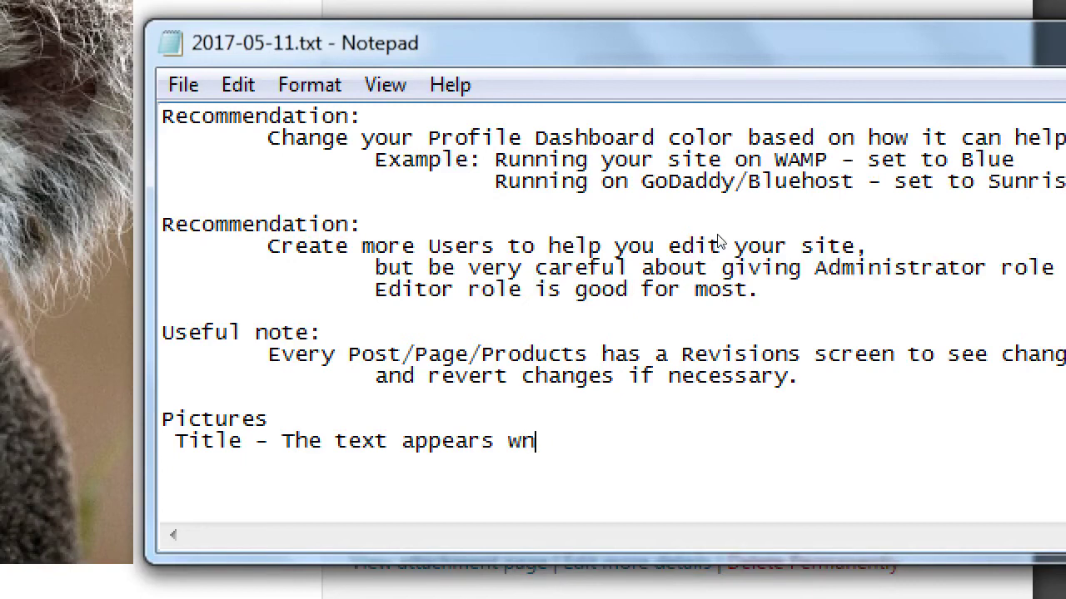
{"action": "key", "text": "BackSpace"}
{"action": "type", "text": "hen you ho"}
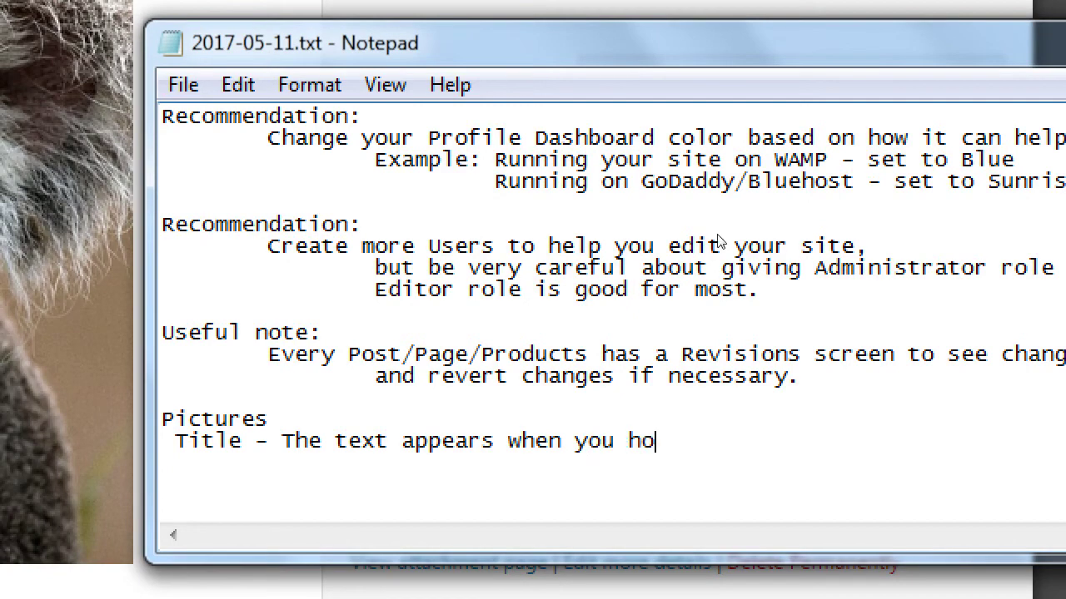
{"action": "type", "text": "ver over a picture"}
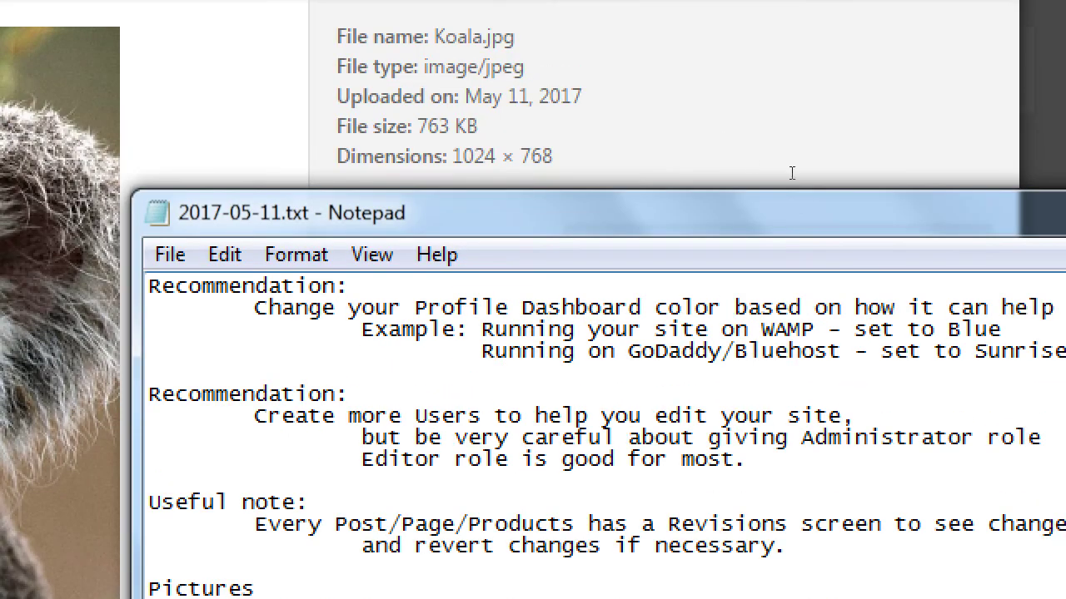
Check the Koala image's Title and empty Caption fields, then return to Notepad
{"action": "left_click", "coordinate": [809, 200]}
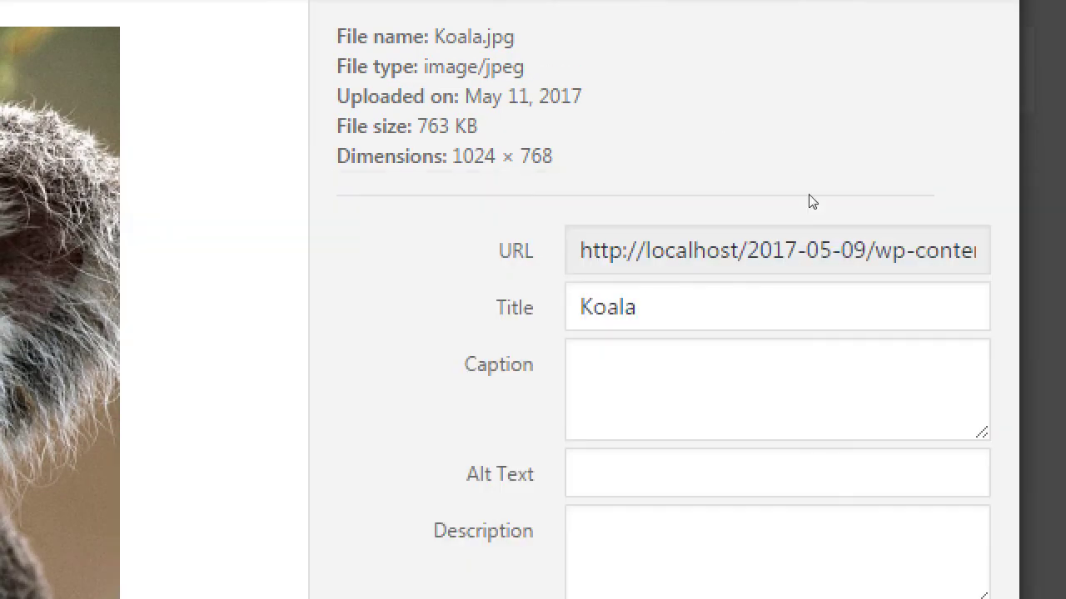
{"action": "left_click", "coordinate": [858, 286]}
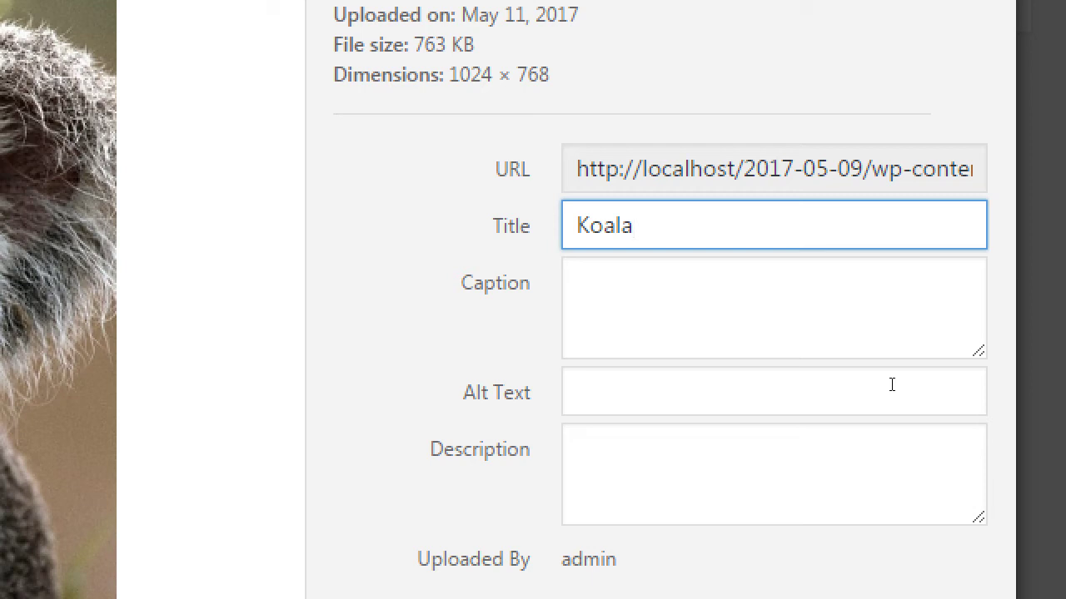
{"action": "key", "text": "Tab"}
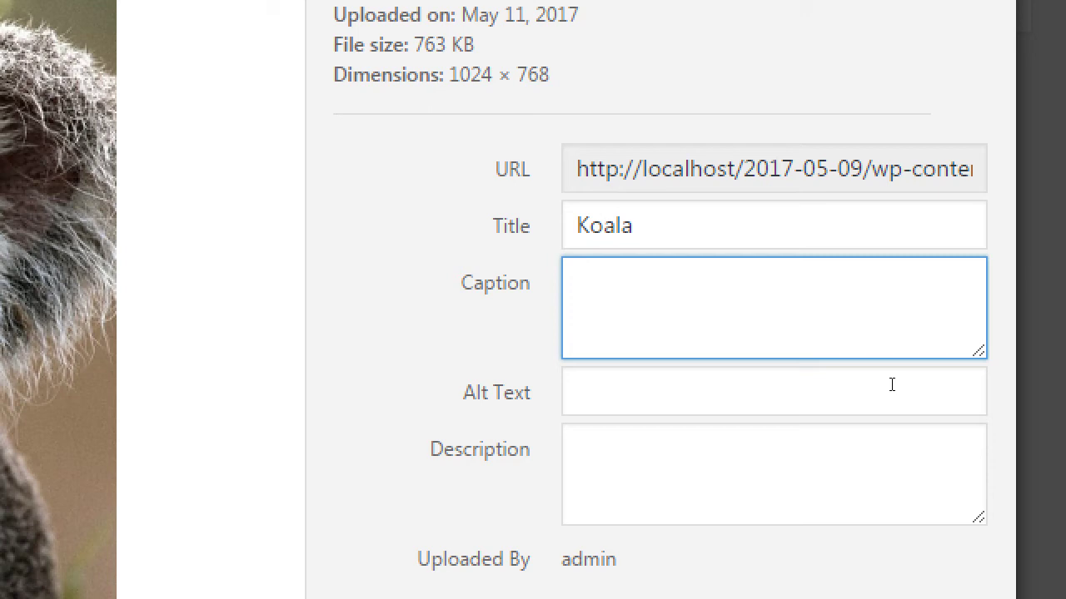
{"action": "key", "text": "alt+Tab"}
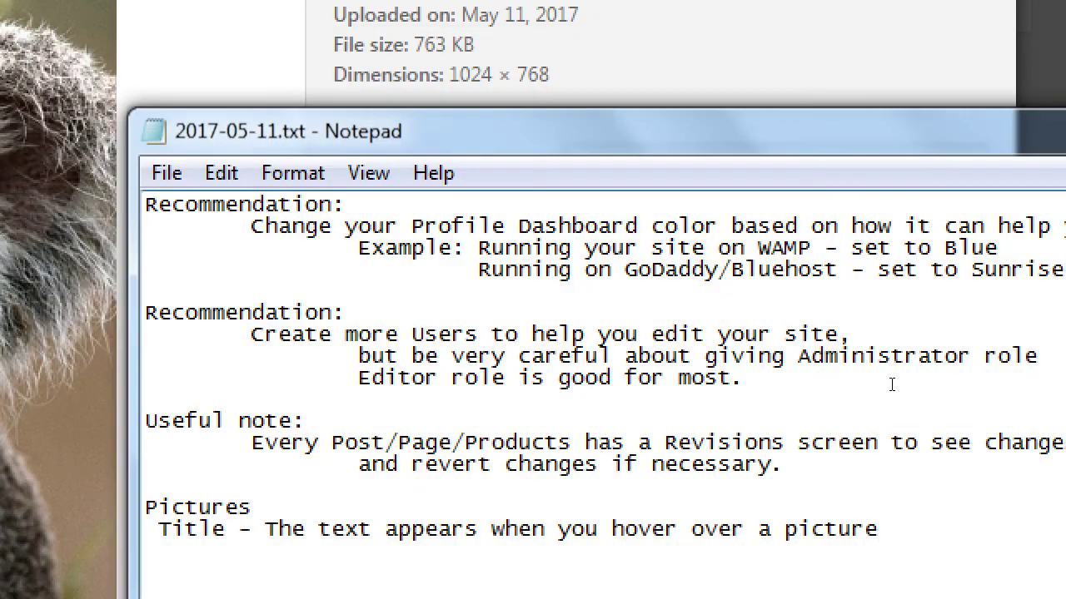
Type 'Caption - Text that appears below your picture' under the Title note
{"action": "type", "text": "Caption - Text "}
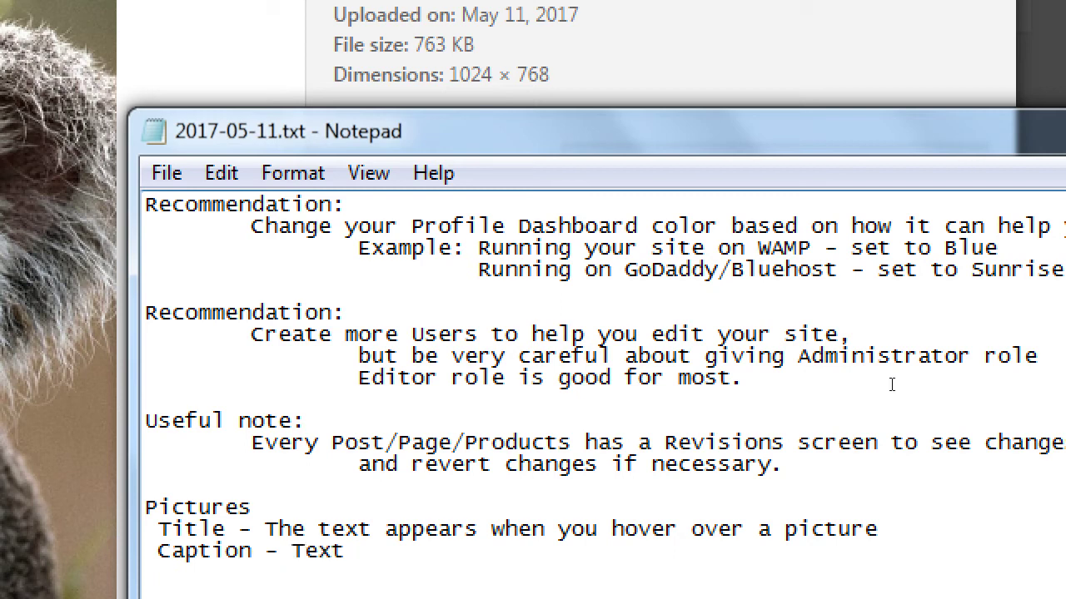
{"action": "type", "text": "that appears below"}
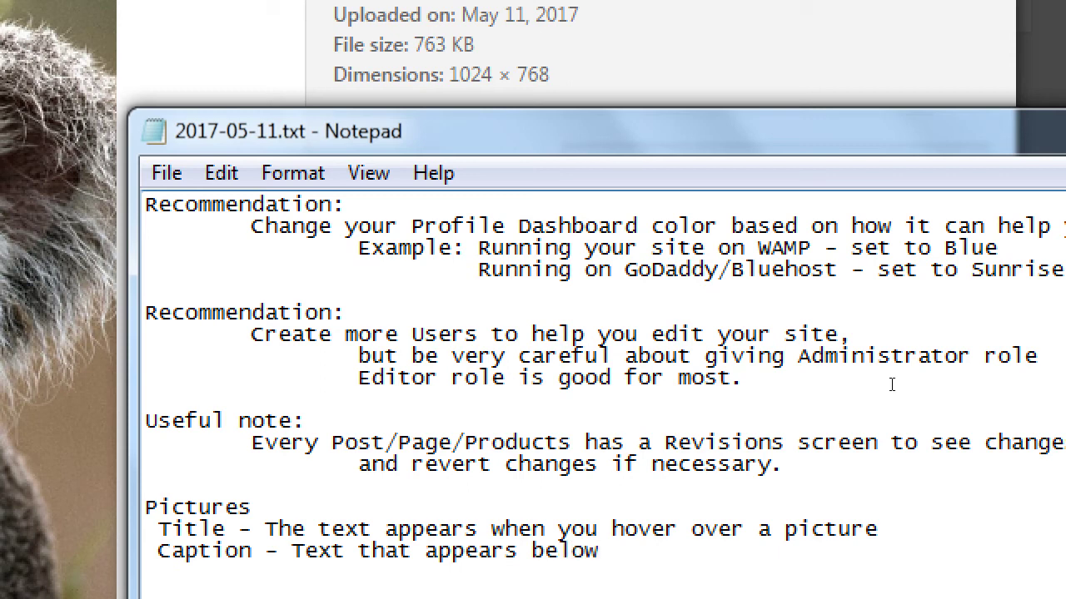
{"action": "type", "text": " your picture"}
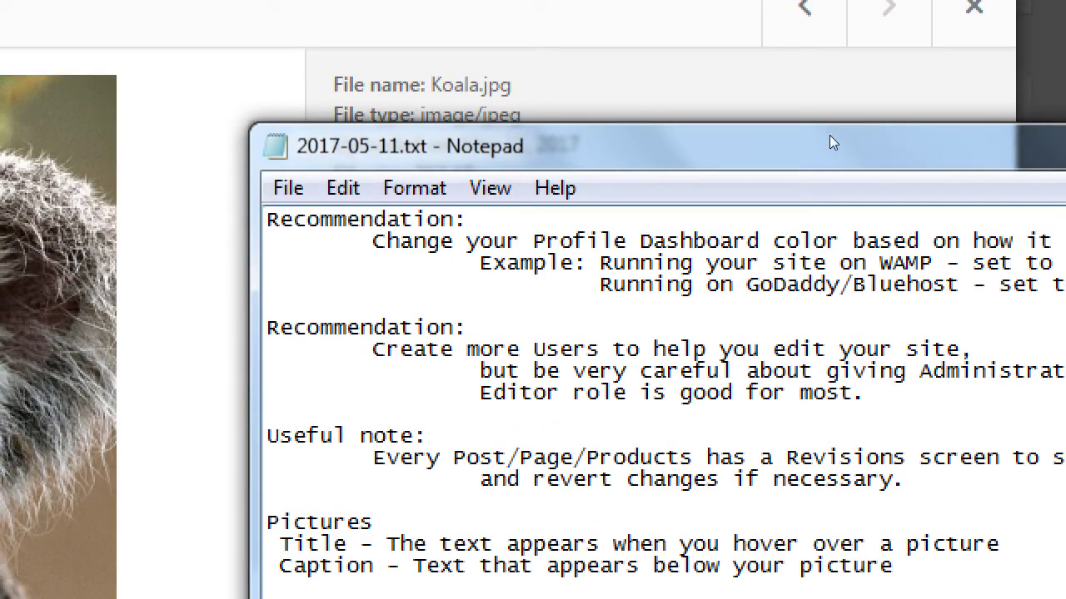
Check the Koala image's empty Alt Text field, then start a new line in Notepad
{"action": "left_click", "coordinate": [830, 138]}
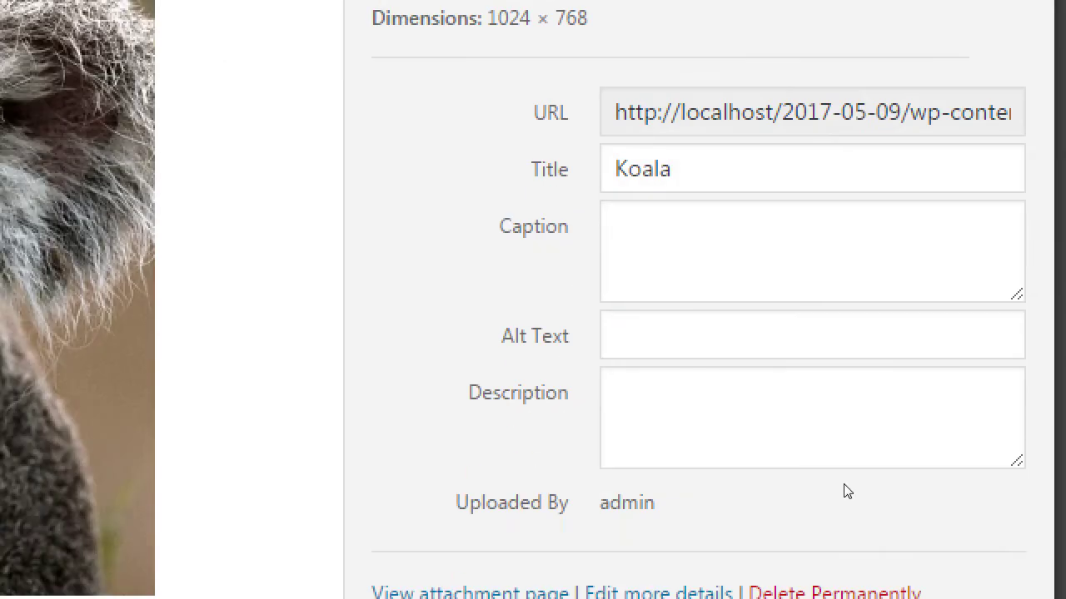
{"action": "left_click", "coordinate": [807, 542]}
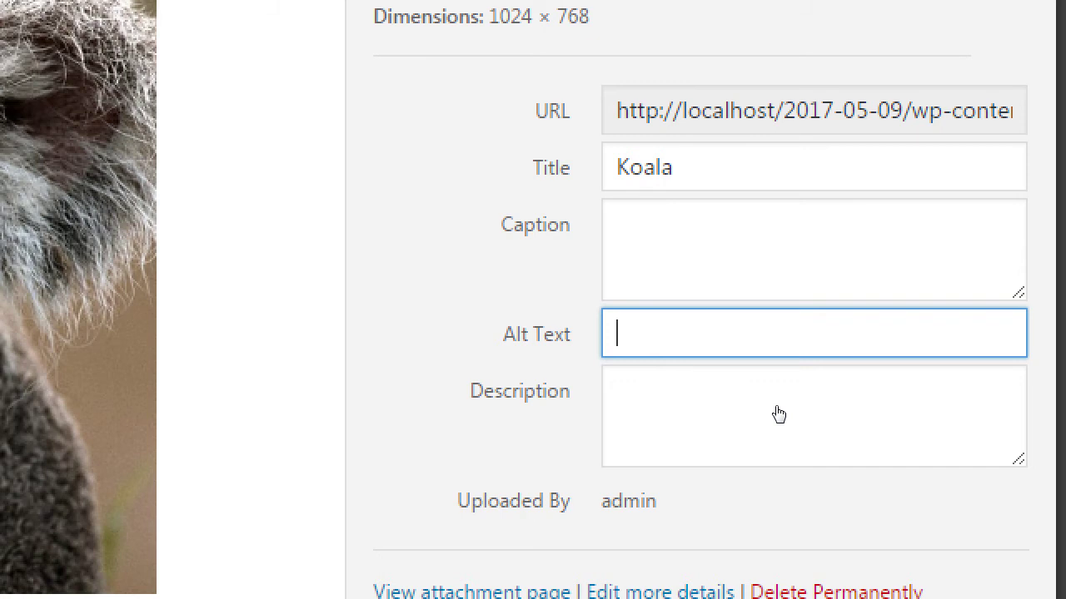
{"action": "key", "text": "alt+Tab"}
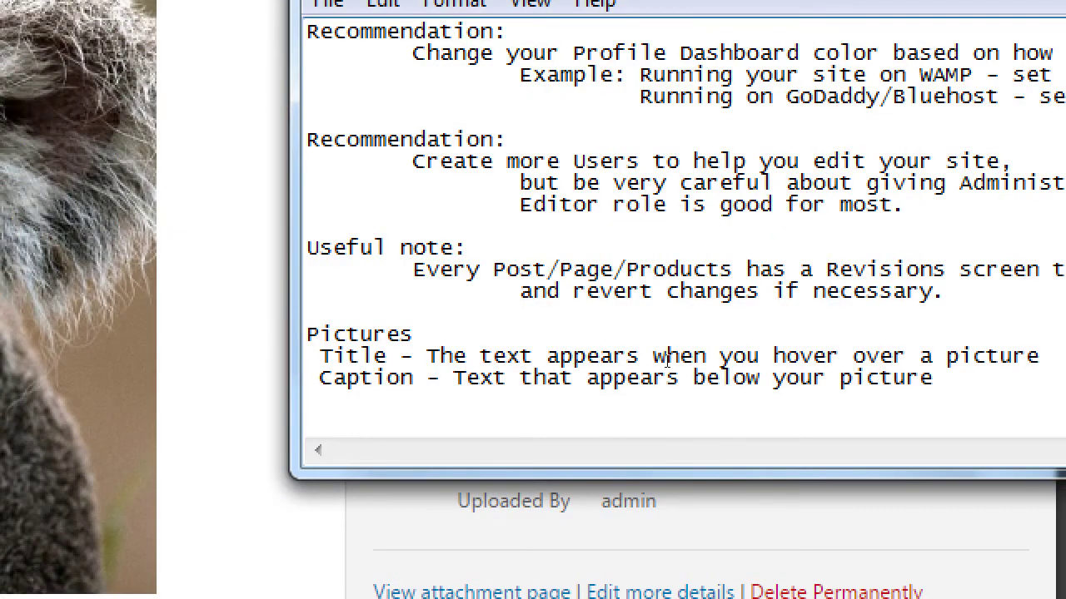
{"action": "key", "text": "alt+Tab"}
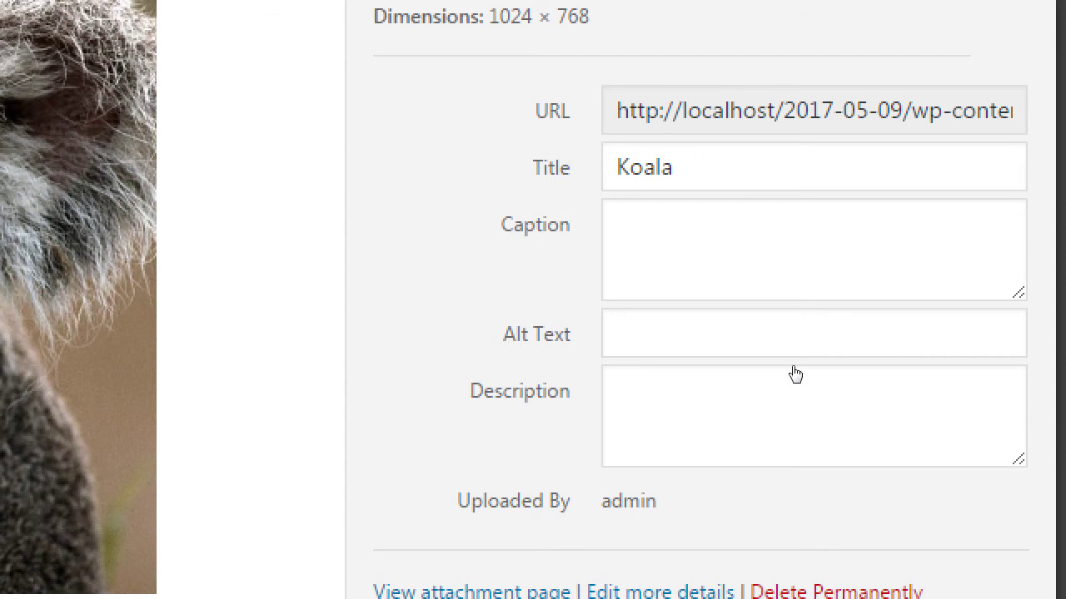
{"action": "key", "text": "alt+Tab"}
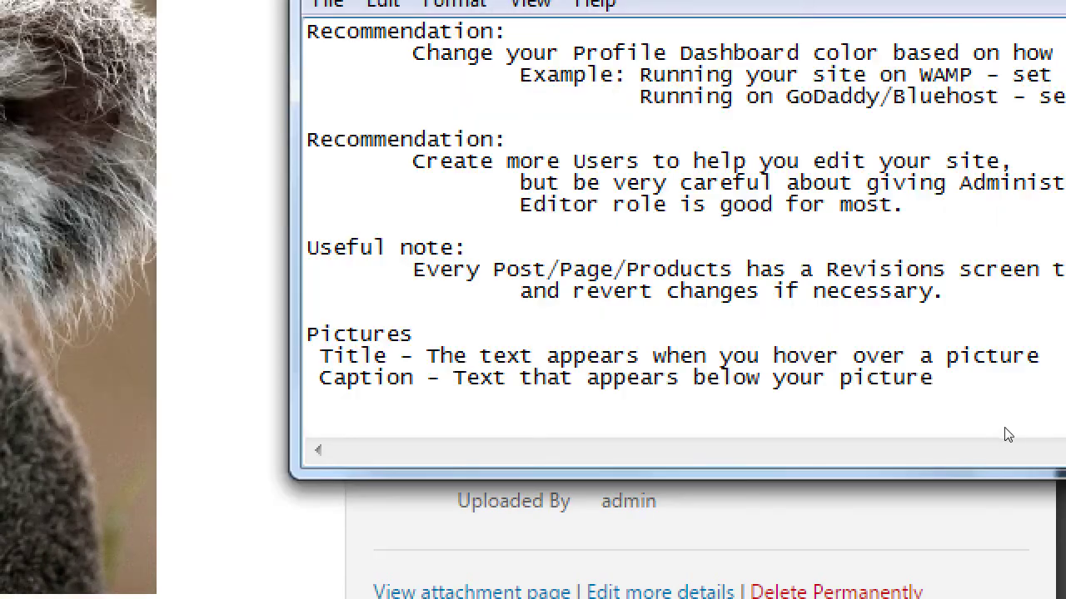
{"action": "key", "text": "Return"}
Type the note 'Alt-Text - The text required for screen readers. Helps your SEO.' under Caption
{"action": "type", "text": "Alt-Text - The t"}
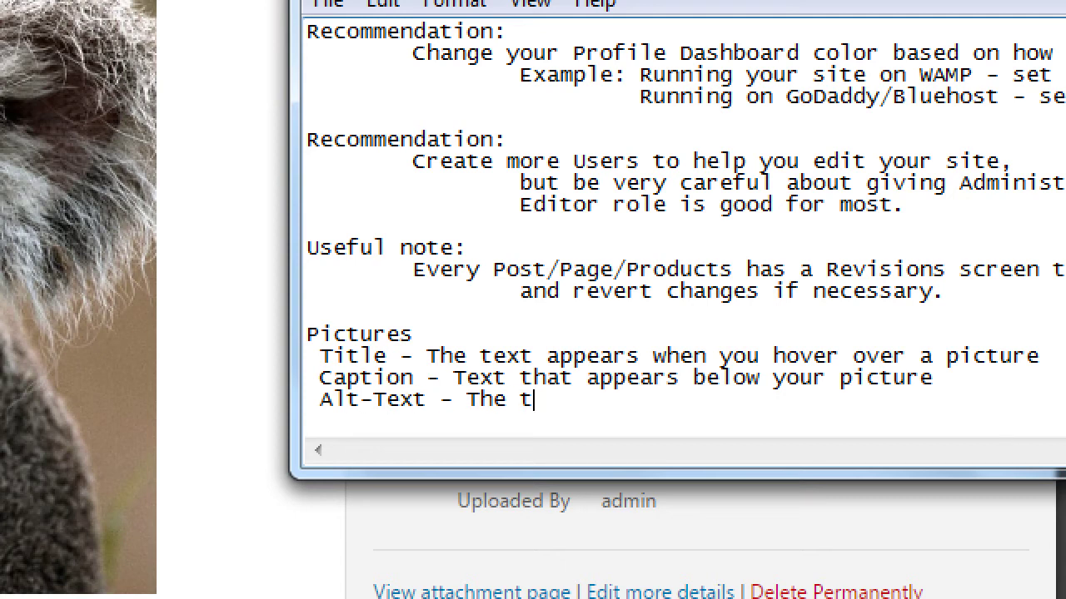
{"action": "type", "text": "ext required for "}
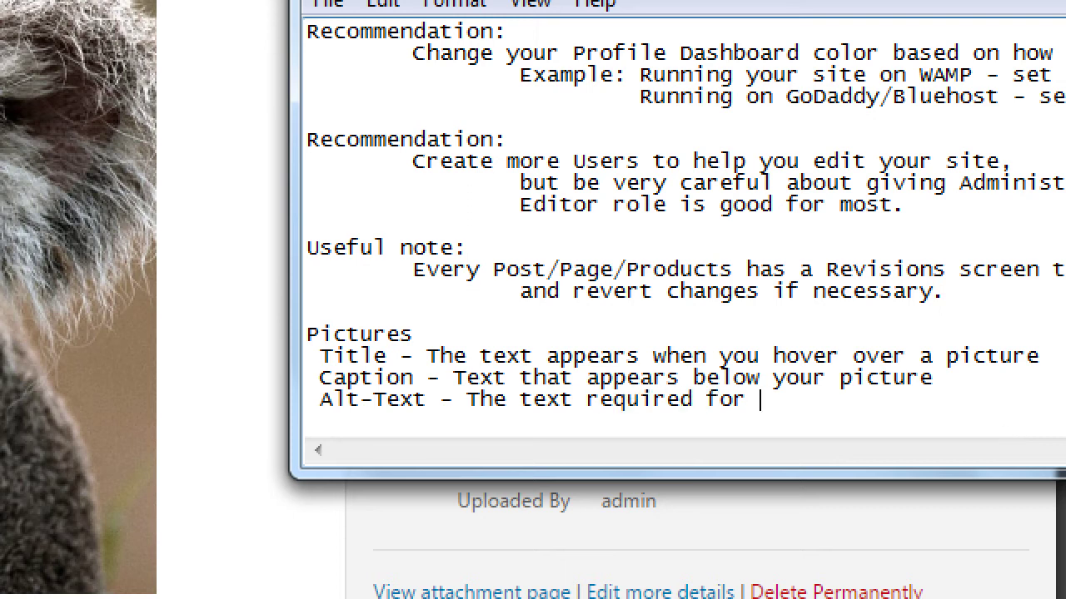
{"action": "type", "text": "screen readers"}
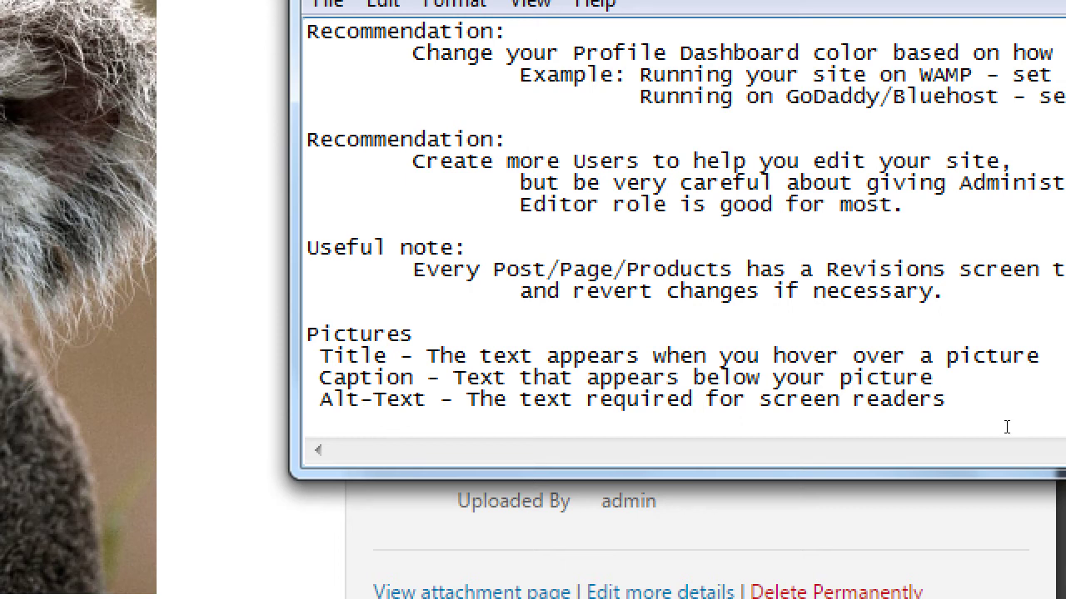
{"action": "type", "text": ". Helps"}
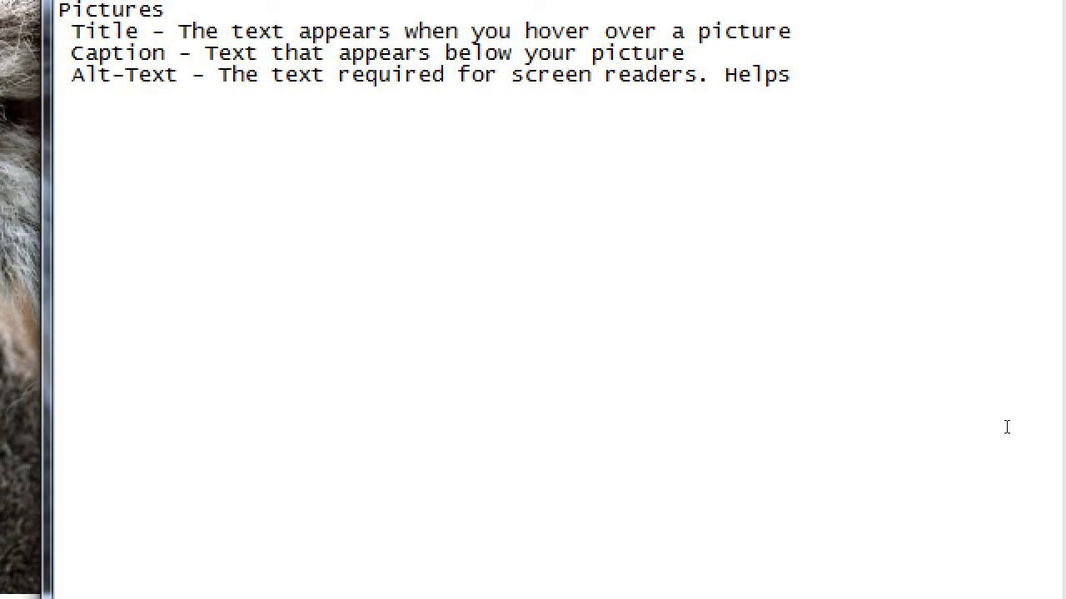
{"action": "type", "text": " your SEO."}
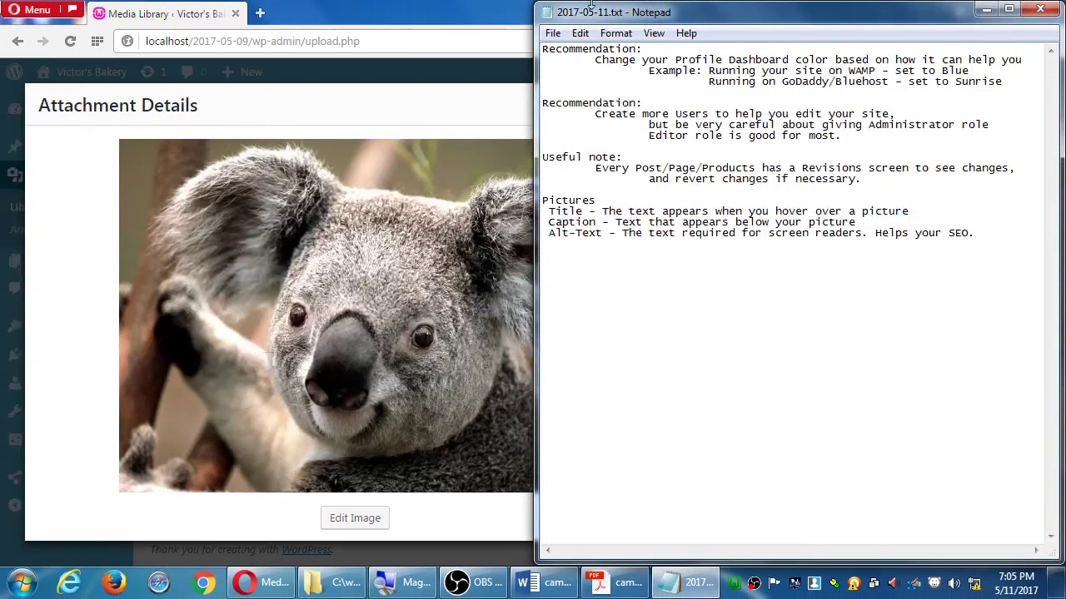
Maximize the browser on the Koala.jpg attachment details and move focus to the Alt Text field
{"action": "double_click", "coordinate": [434, 6]}
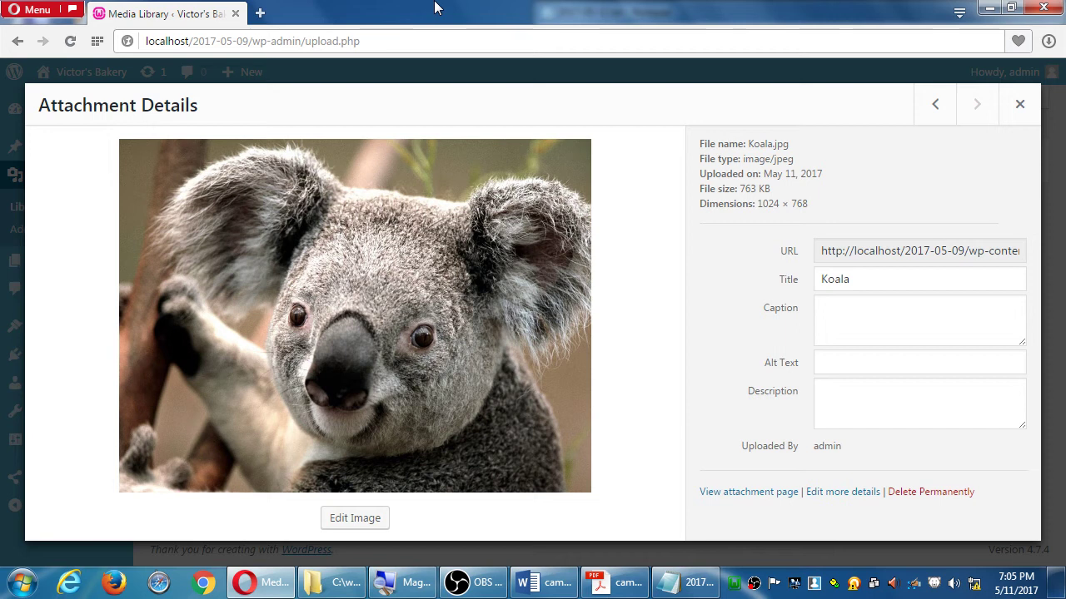
{"action": "key", "text": "Tab"}
{"action": "key", "text": "Tab"}
{"action": "key", "text": "Tab"}
{"action": "key", "text": "Tab"}
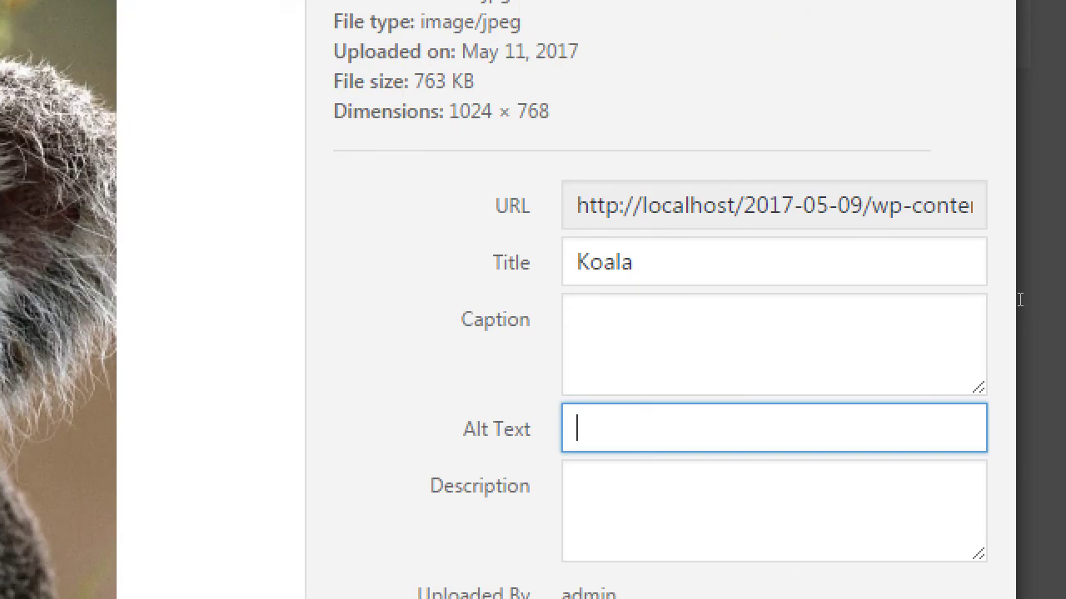
Enter 'Koala birthday cake' as the Koala image's alt text, then return to the Notepad notes
{"action": "type", "text": "Koala birthea"}
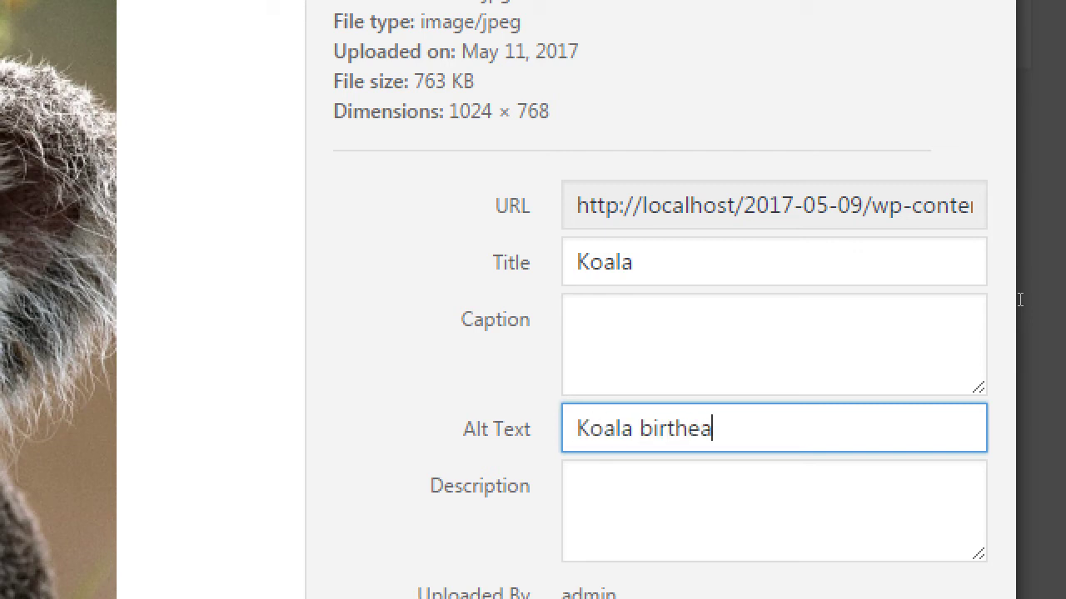
{"action": "key", "text": "BackSpace"}
{"action": "key", "text": "BackSpace"}
{"action": "type", "text": "day cake"}
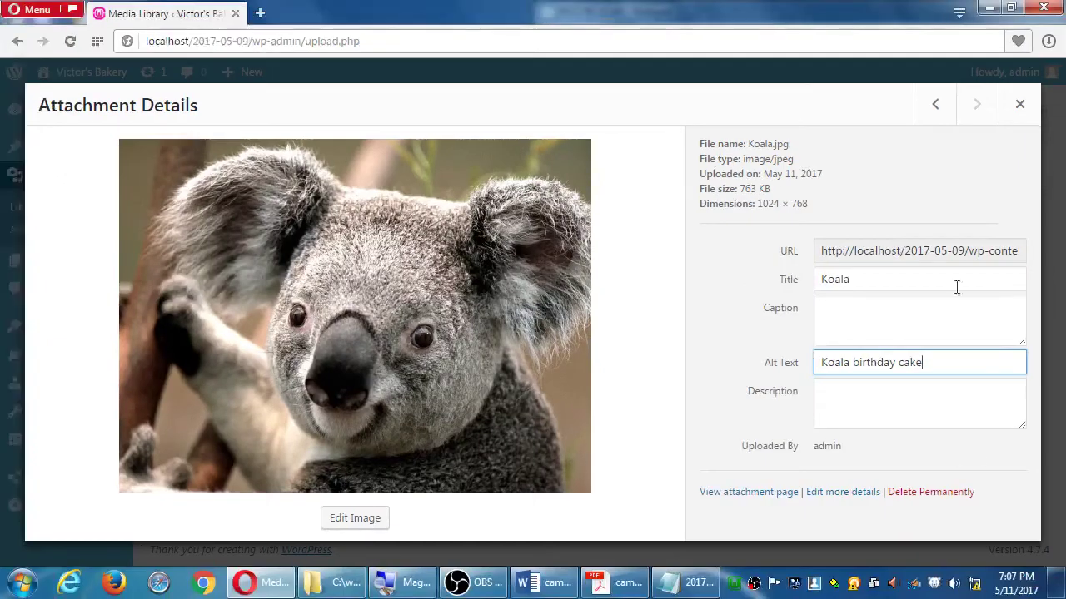
{"action": "left_click", "coordinate": [698, 587]}
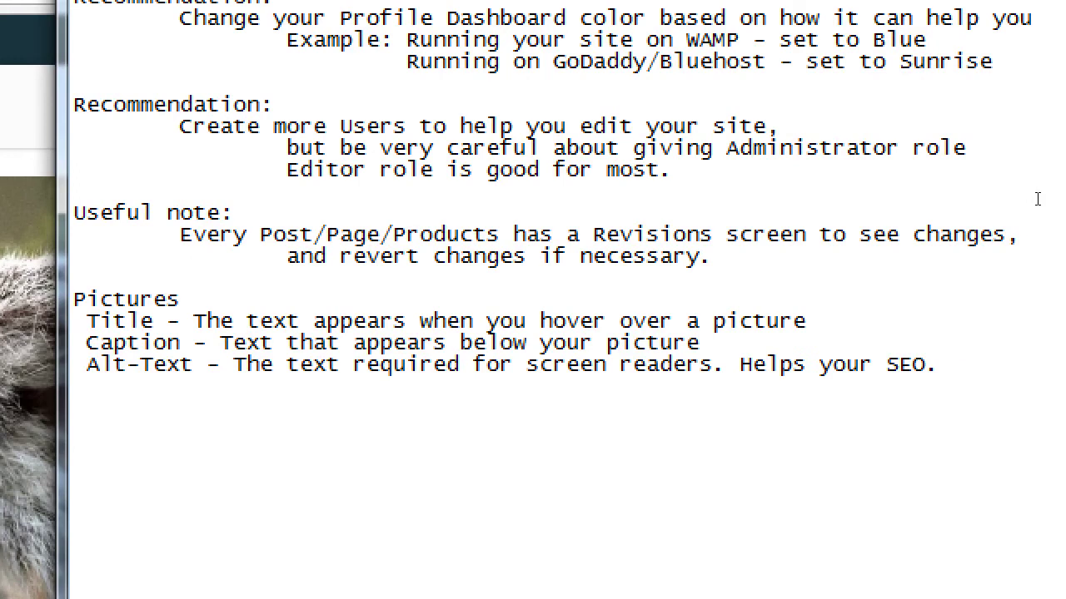
Add the indented sub-line 'Use one real sentence (with keywords)' under the Alt-Text note
{"action": "key", "text": "Return"}
{"action": "key", "text": "Tab"}
{"action": "key", "text": "Tab"}
{"action": "type", "text": "Use real sente"}
{"action": "key", "text": "BackSpace"}
{"action": "key", "text": "BackSpace"}
{"action": "key", "text": "BackSpace"}
{"action": "key", "text": "BackSpace"}
{"action": "key", "text": "BackSpace"}
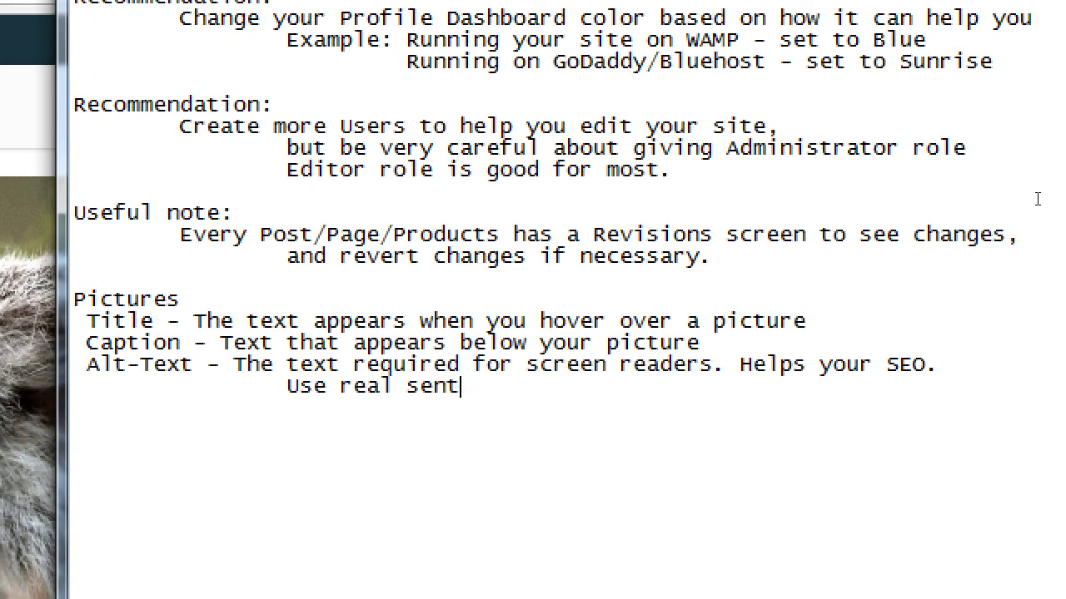
{"action": "key", "text": "BackSpace"}
{"action": "key", "text": "BackSpace"}
{"action": "key", "text": "BackSpace"}
{"action": "key", "text": "BackSpace"}
{"action": "key", "text": "BackSpace"}
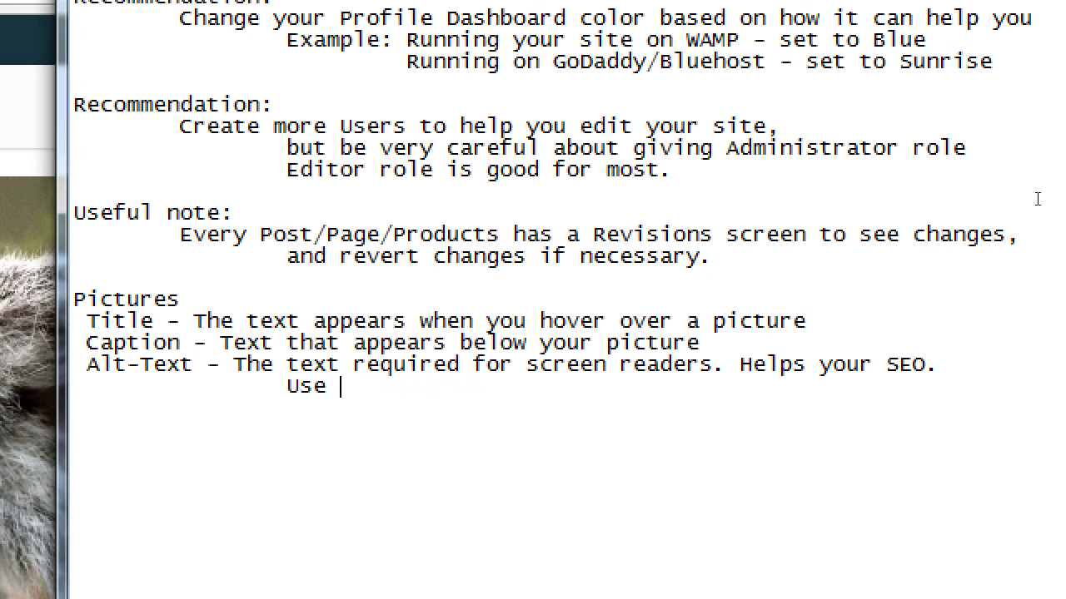
{"action": "type", "text": "one real sente"}
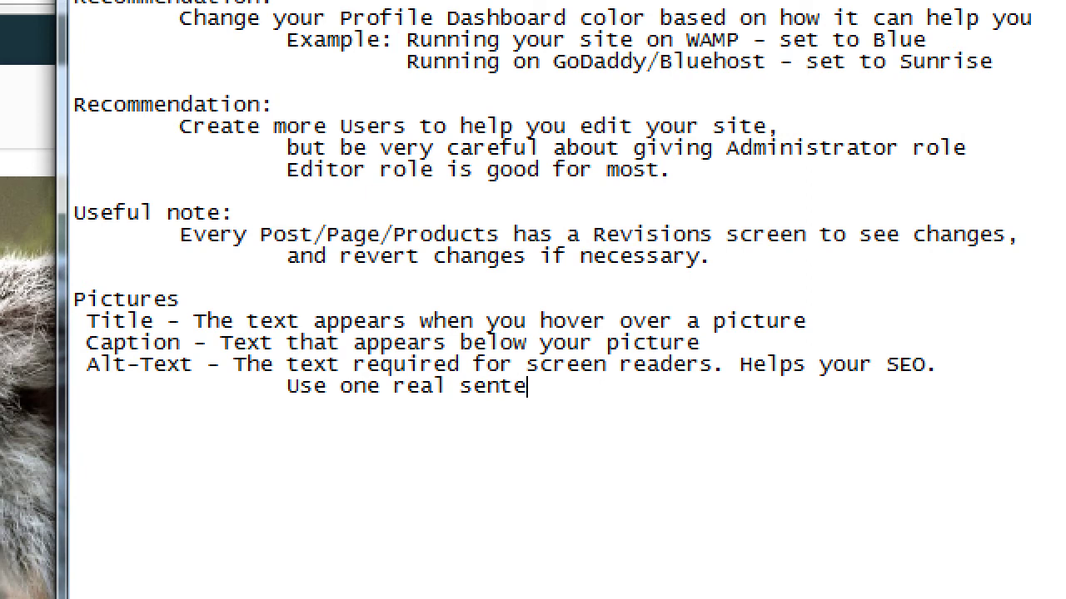
{"action": "type", "text": "nce (With ke"}
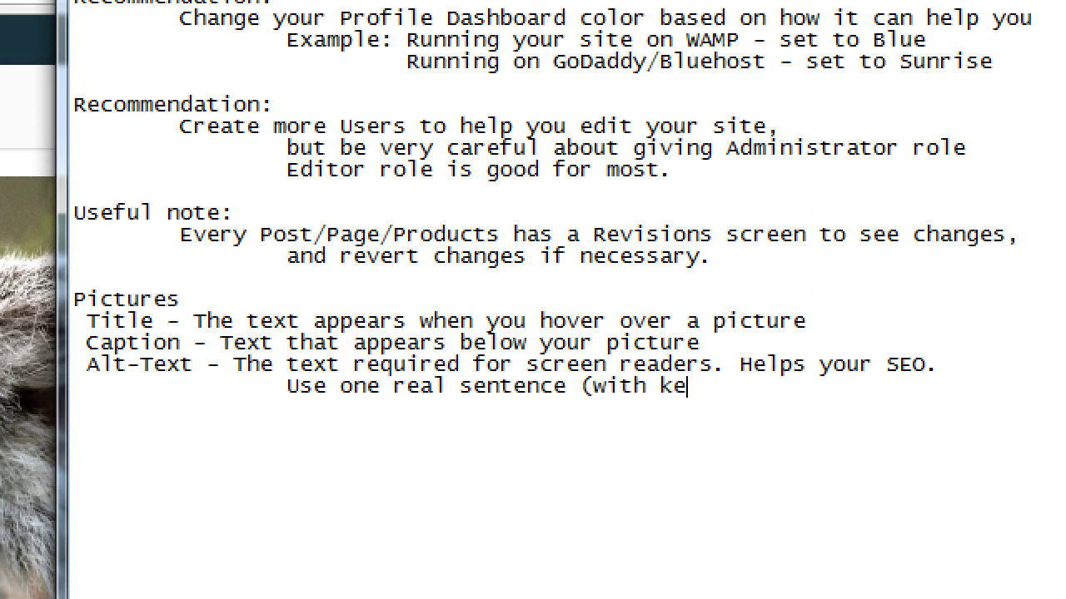
{"action": "type", "text": "ywords)"}
Add the indented line 'Accessability - Compliance' and highlight 'Compliance'
{"action": "key", "text": "Return"}
{"action": "key", "text": "Tab"}
{"action": "key", "text": "Tab"}
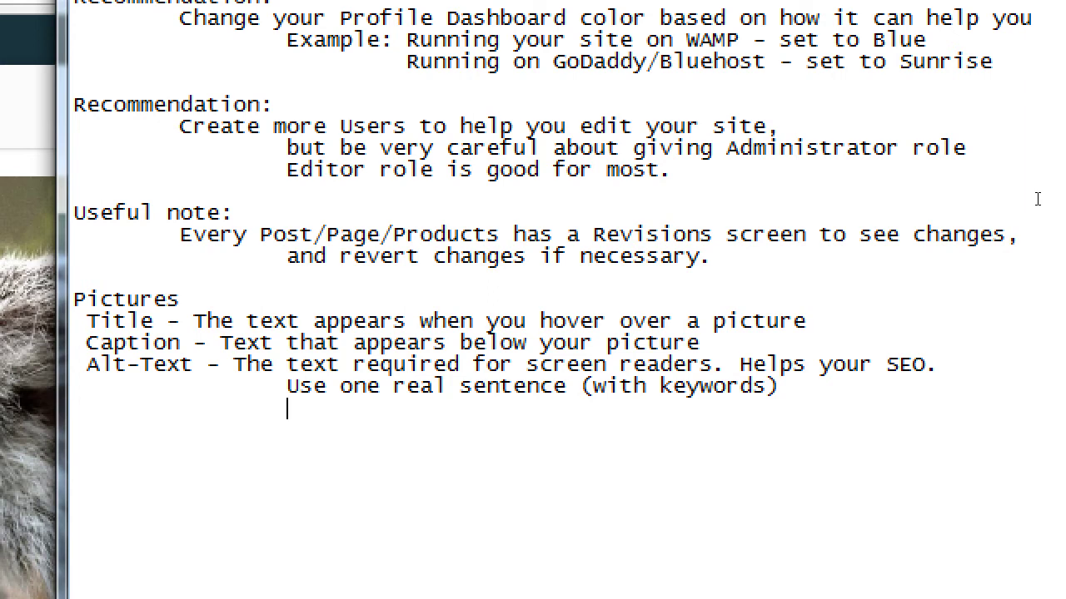
{"action": "type", "text": "Accessability"}
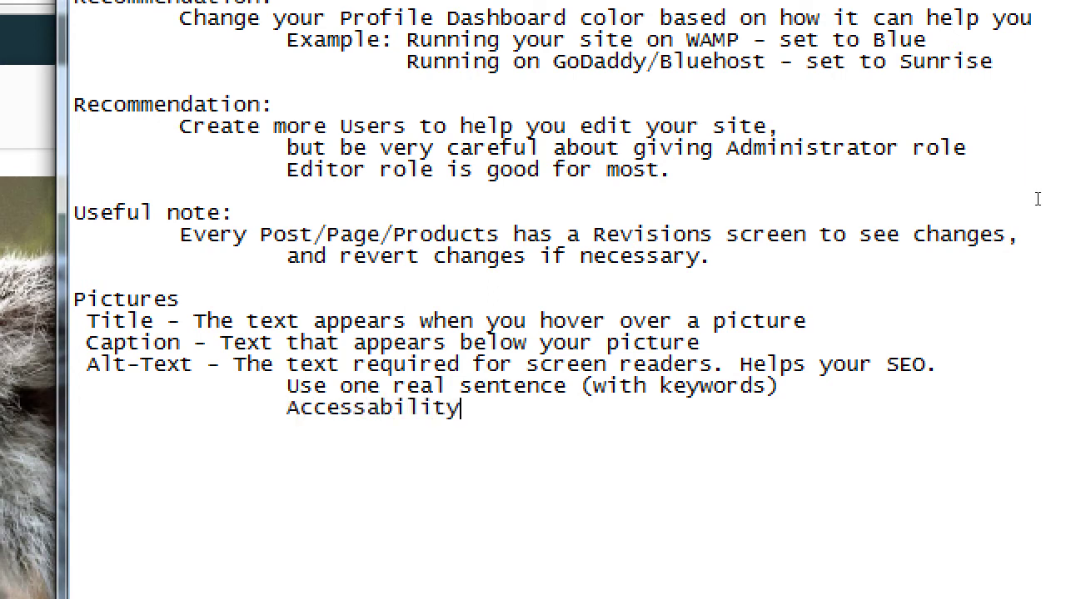
{"action": "type", "text": " - Compliance"}
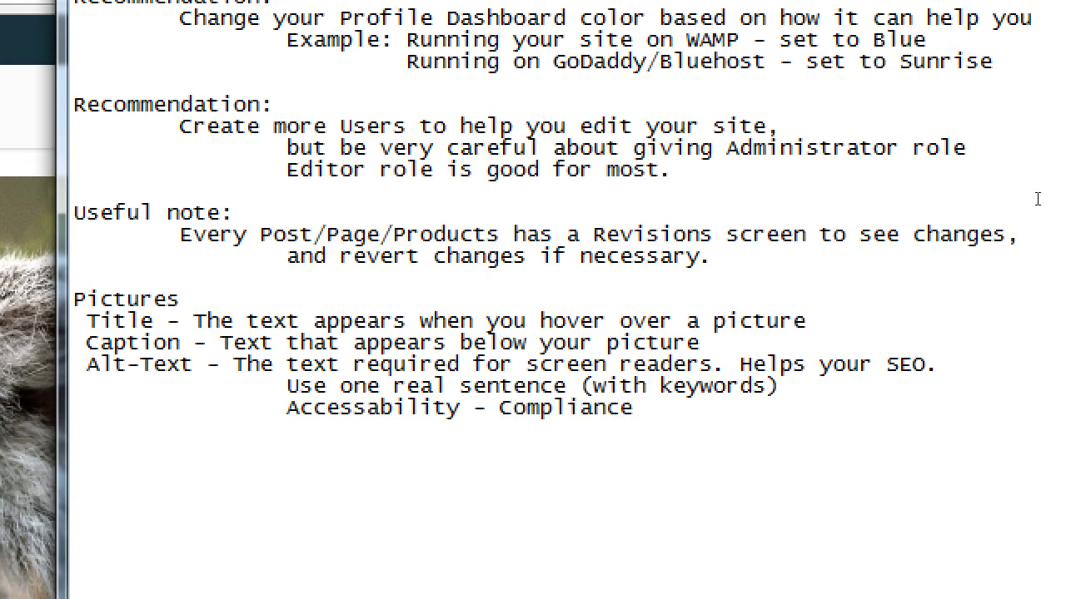
{"action": "key", "text": "ctrl+shift+Left"}
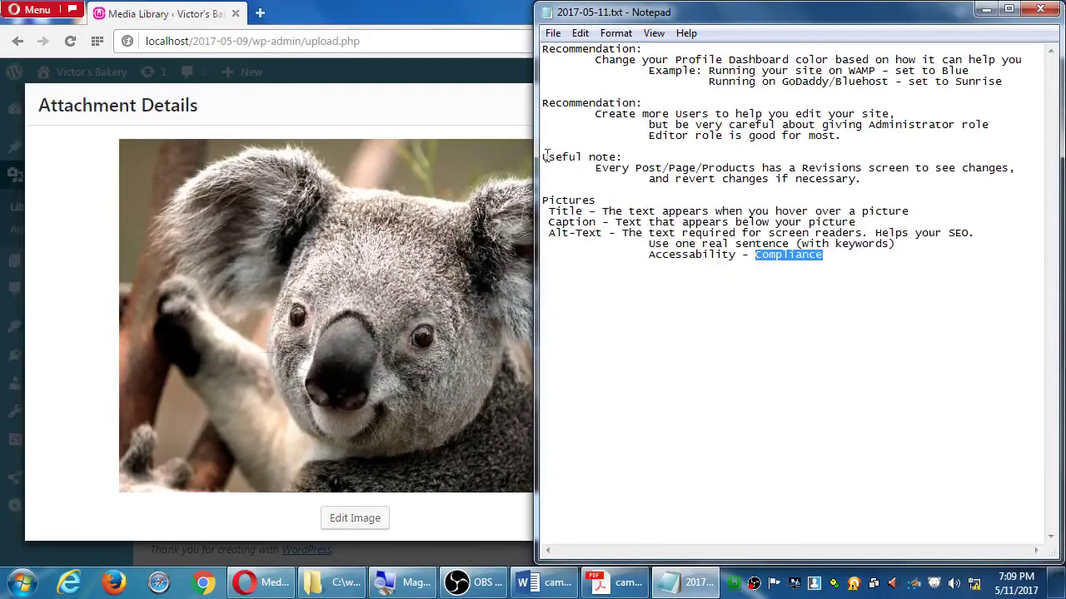
{"action": "left_click", "coordinate": [445, 123]}
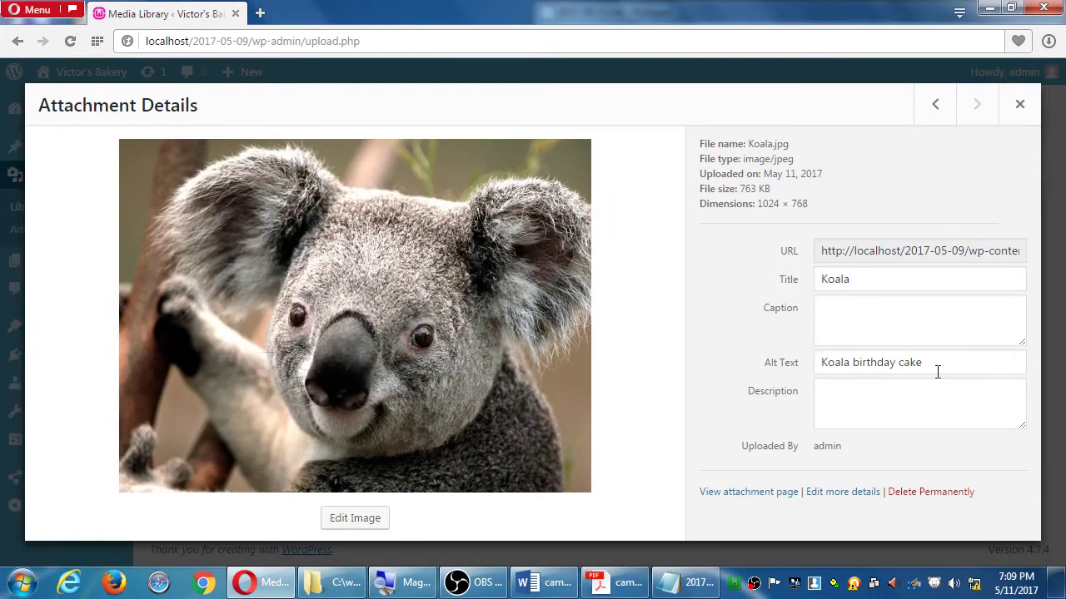
{"action": "left_click_drag", "start_coordinate": [936, 371], "coordinate": [810, 374]}
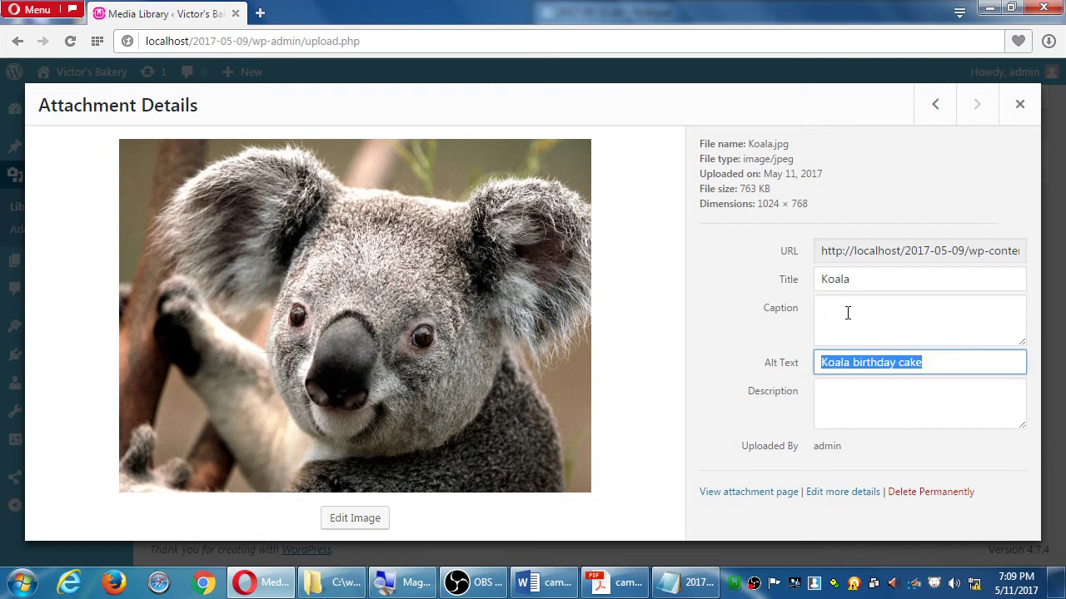
{"action": "left_click", "coordinate": [843, 414]}
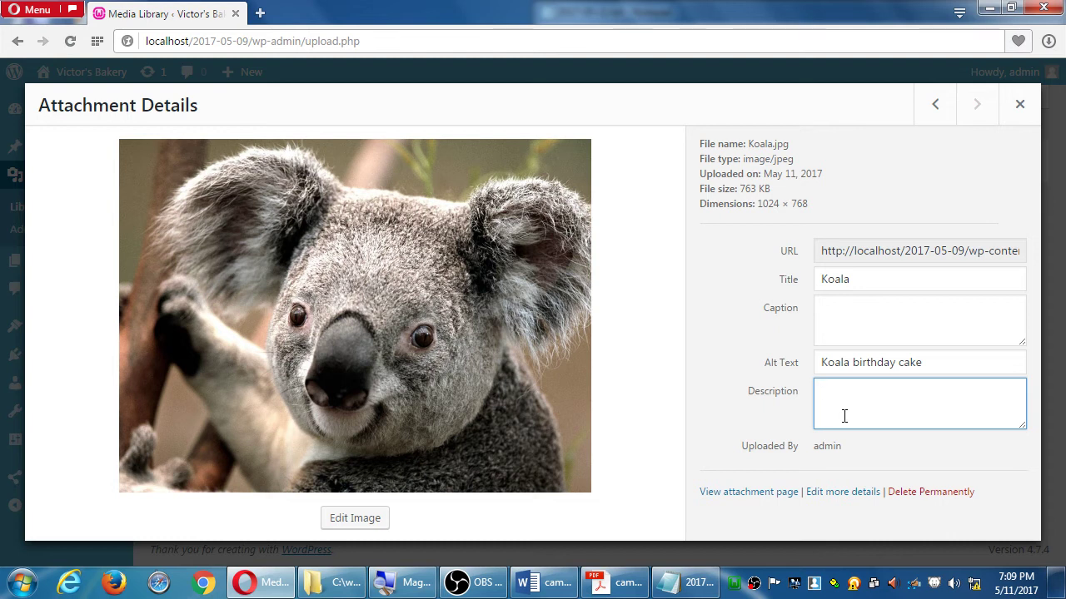
{"action": "key", "text": "alt+Tab"}
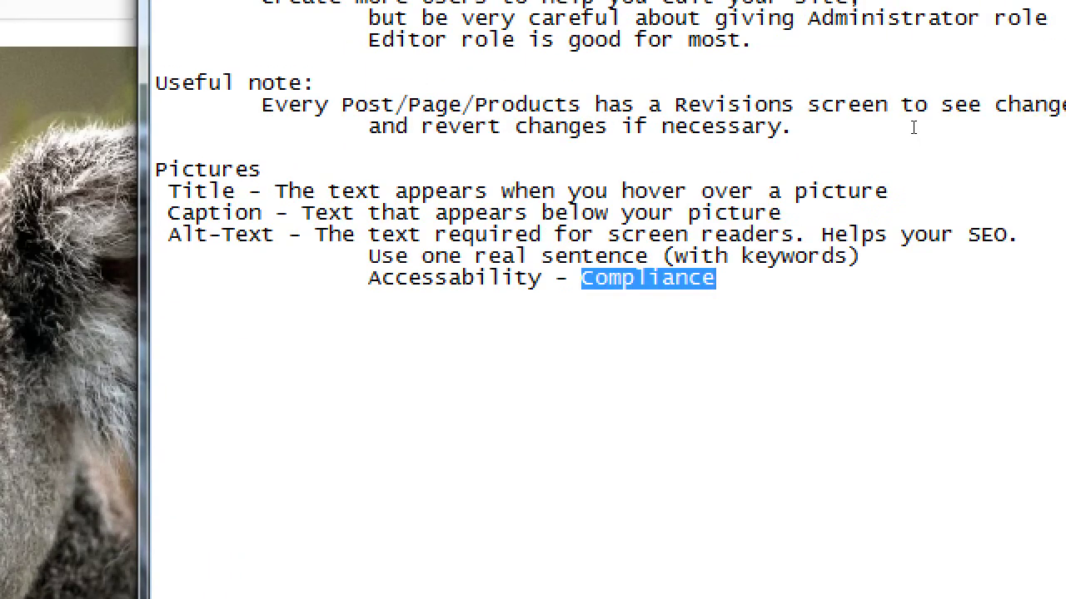
Add 'Description - Not required. But useful for yourself.' under Pictures, followed by a blank line
{"action": "key", "text": "End"}
{"action": "key", "text": "Return"}
{"action": "type", "text": "Desc"}
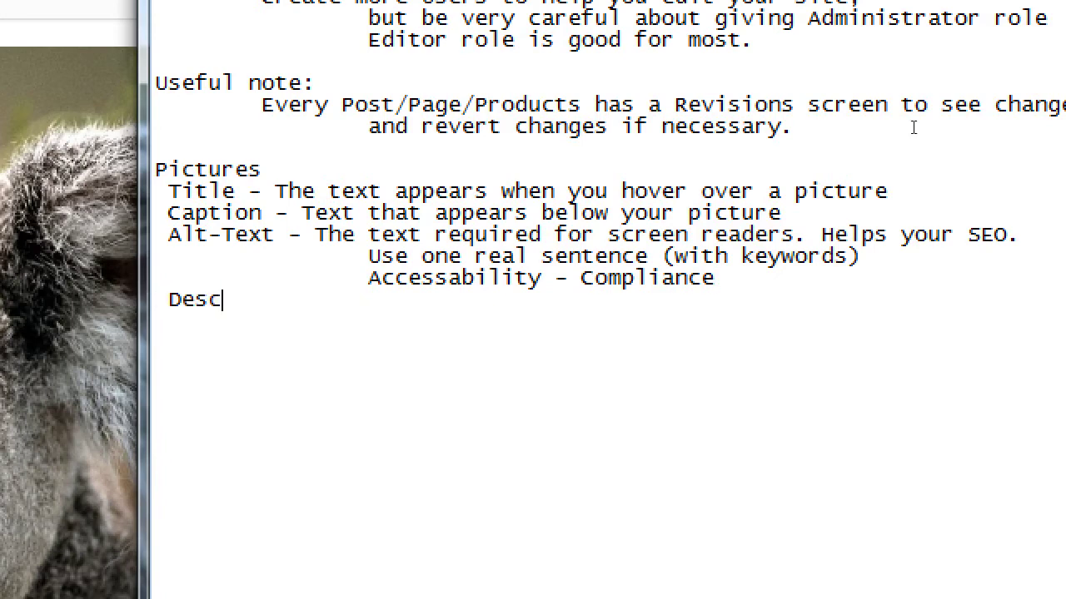
{"action": "type", "text": "ription - No"}
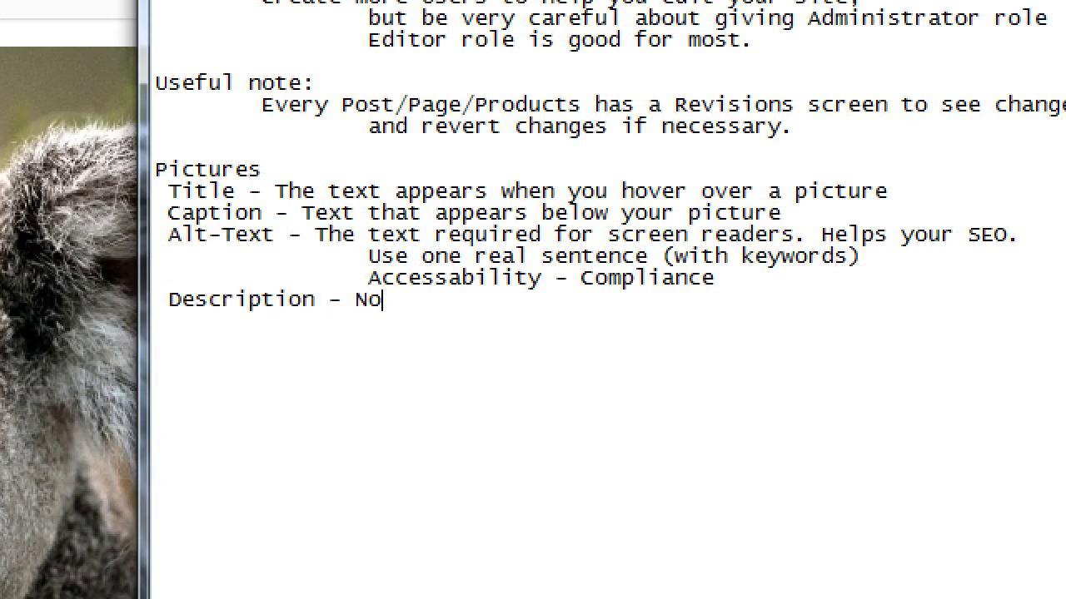
{"action": "type", "text": "t required. b"}
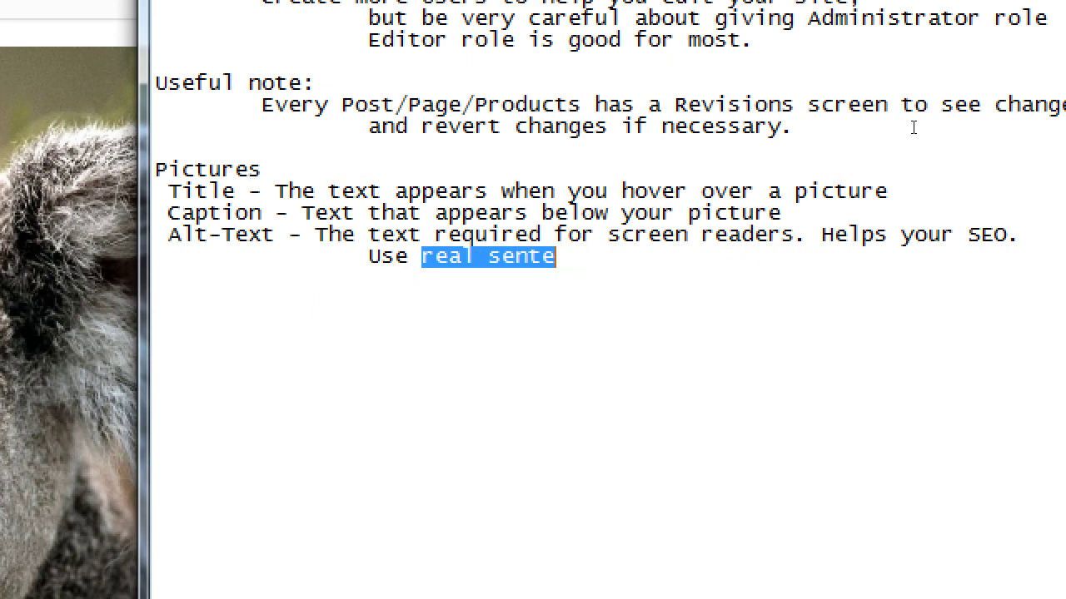
{"action": "key", "text": "Right"}
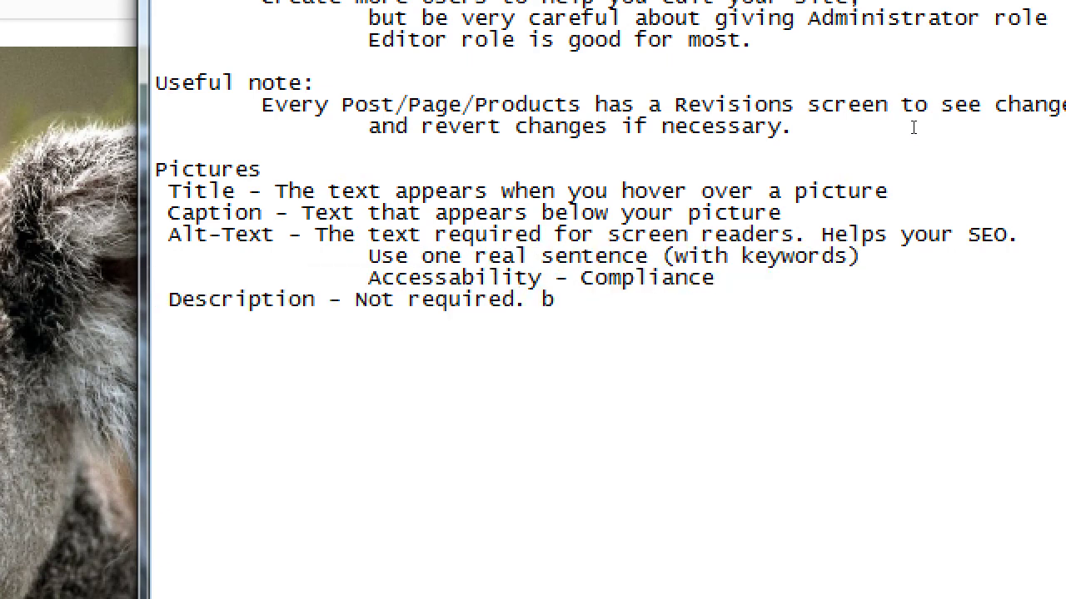
{"action": "key", "text": "BackSpace"}
{"action": "type", "text": "But y"}
{"action": "type", "text": "ou"}
{"action": "key", "text": "BackSpace"}
{"action": "key", "text": "BackSpace"}
{"action": "key", "text": "BackSpace"}
{"action": "type", "text": "=use"}
{"action": "key", "text": "BackSpace"}
{"action": "key", "text": "BackSpace"}
{"action": "key", "text": "BackSpace"}
{"action": "key", "text": "BackSpace"}
{"action": "type", "text": "useful for yourself."}
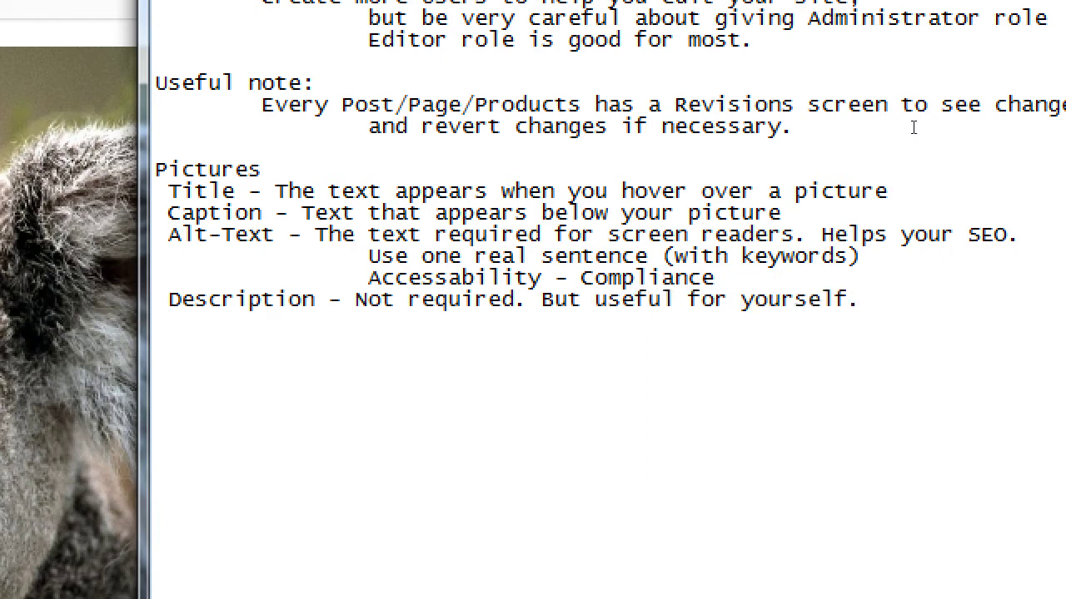
{"action": "key", "text": "Return"}
{"action": "key", "text": "Return"}
Start an 'Advice on Image' heading with the indented line 'Do not use images you did not create.'
{"action": "type", "text": "Advice on Im"}
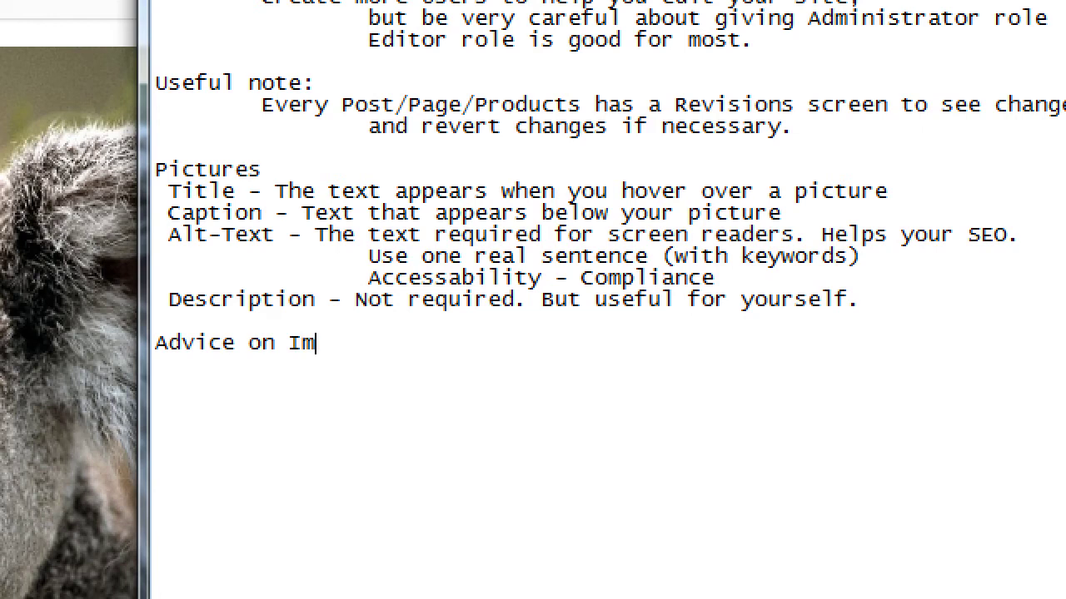
{"action": "type", "text": "age"}
{"action": "key", "text": "Return"}
{"action": "key", "text": "Tab"}
{"action": "type", "text": "Do no"}
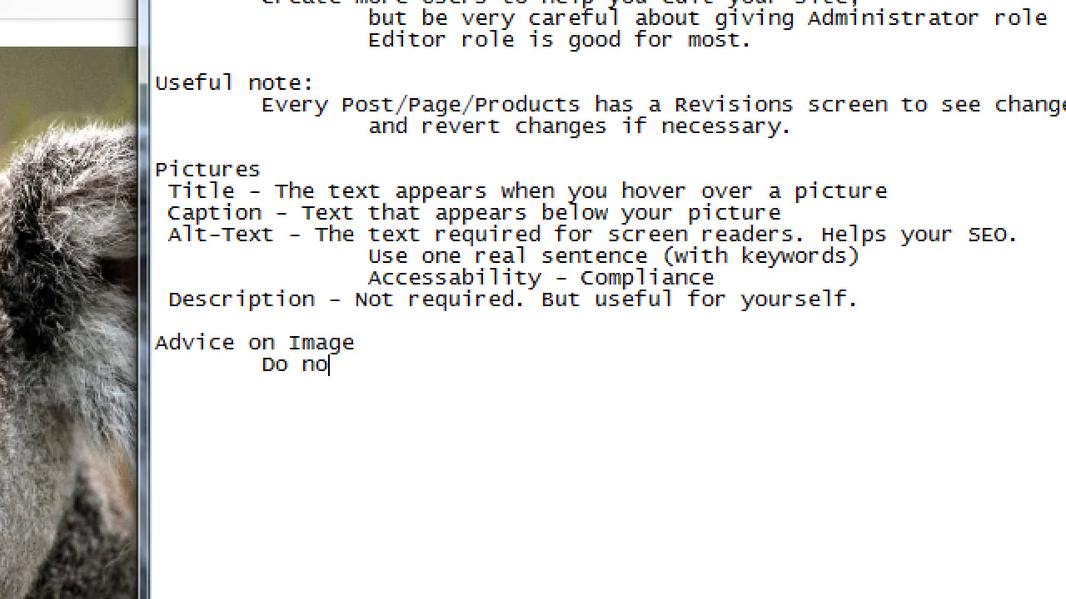
{"action": "type", "text": "t use images you"}
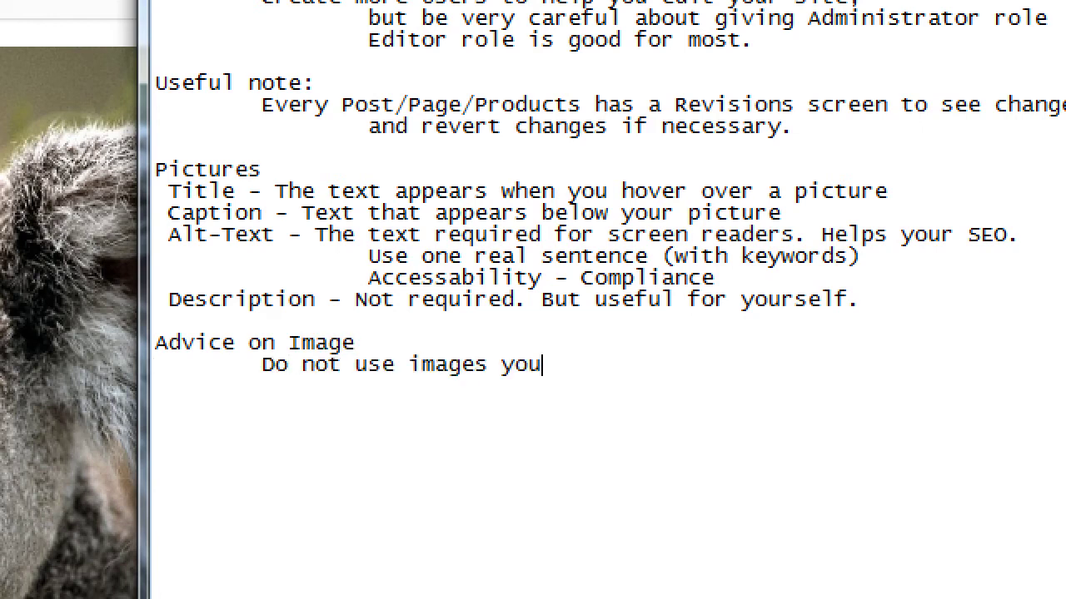
{"action": "type", "text": " did not create."}
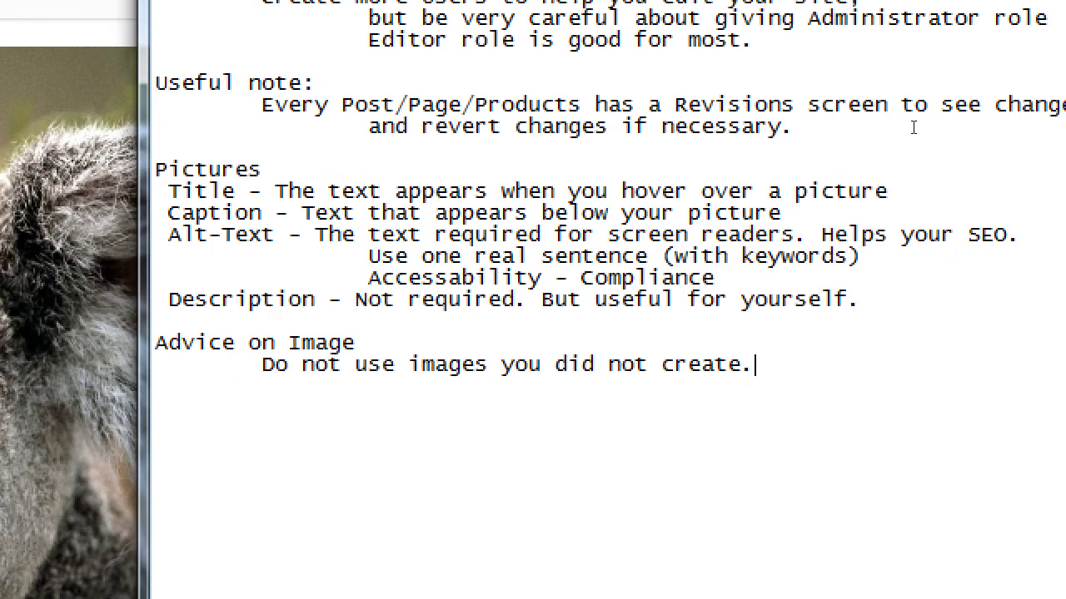
Add the indented line 'Most images are governed by Copyright' and highlight 'Copyright'
{"action": "key", "text": "Return"}
{"action": "key", "text": "Tab"}
{"action": "type", "text": "Most images are"}
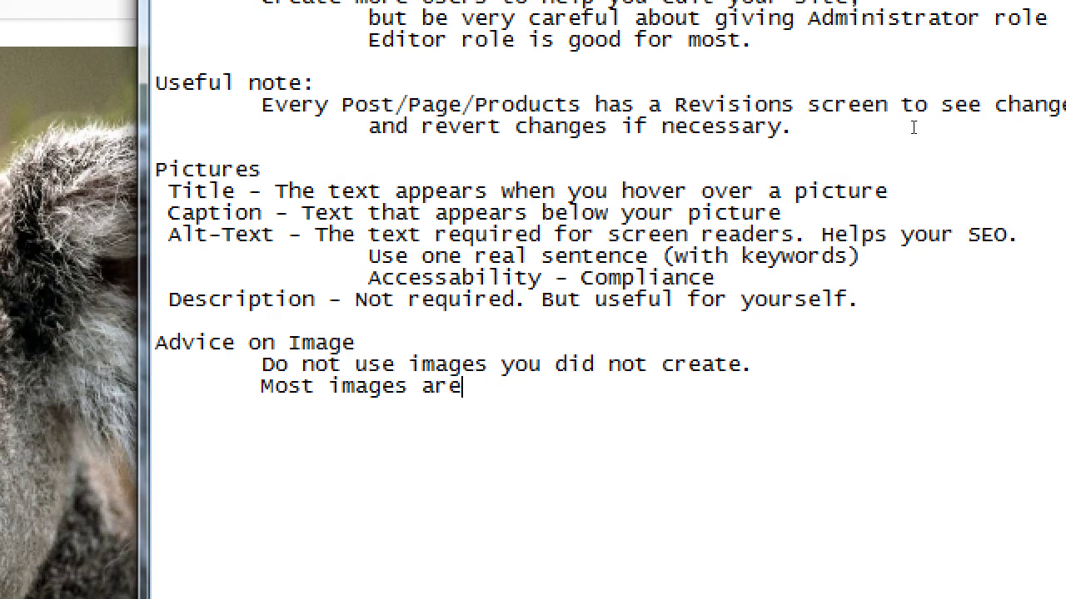
{"action": "type", "text": " gover"}
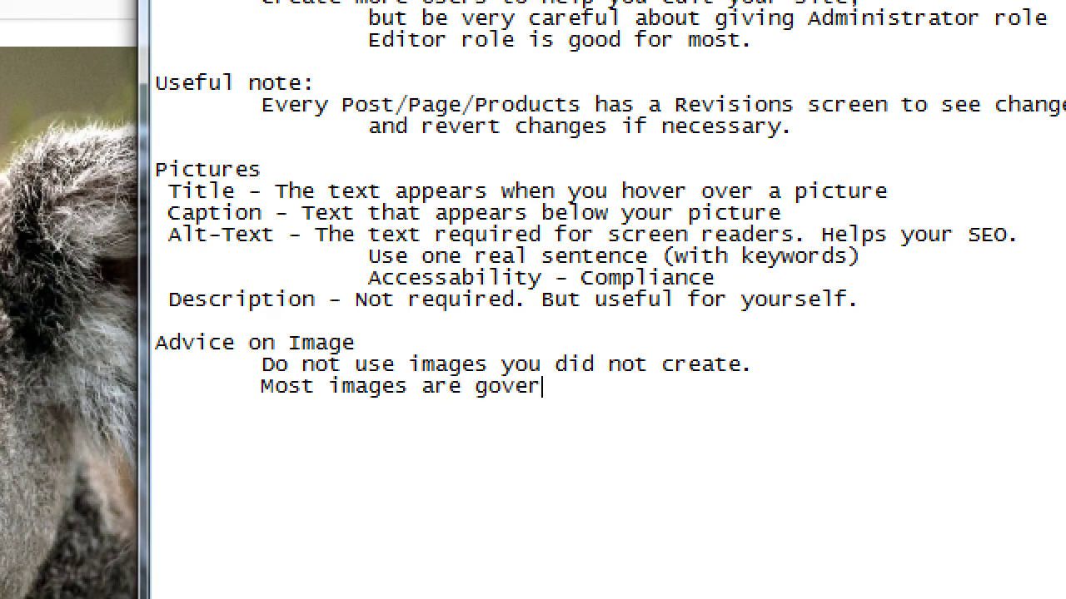
{"action": "type", "text": "ned by Copyright"}
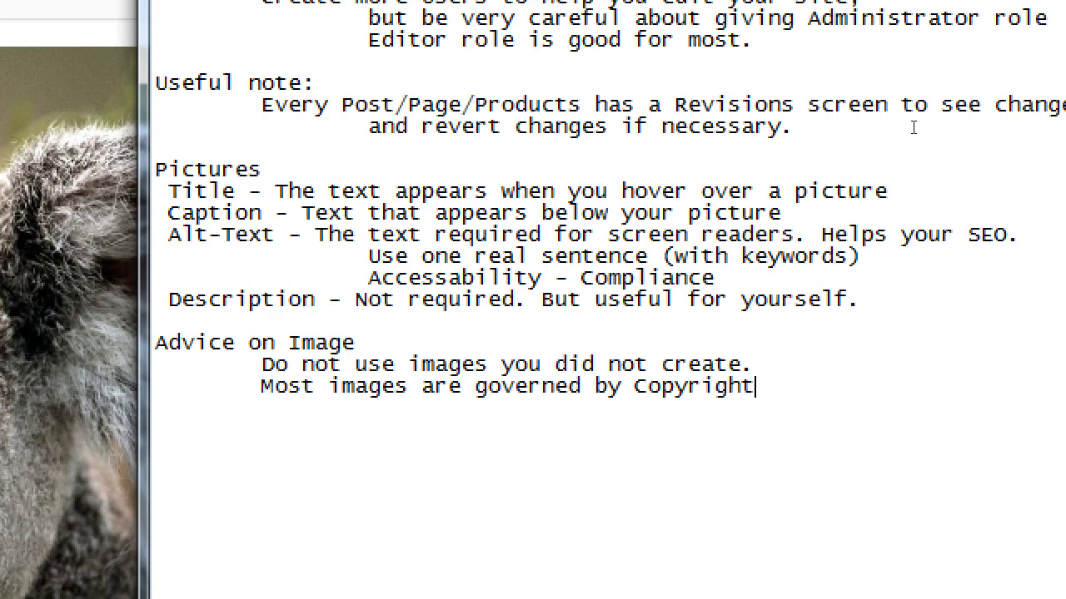
{"action": "key", "text": "ctrl+shift+Left"}
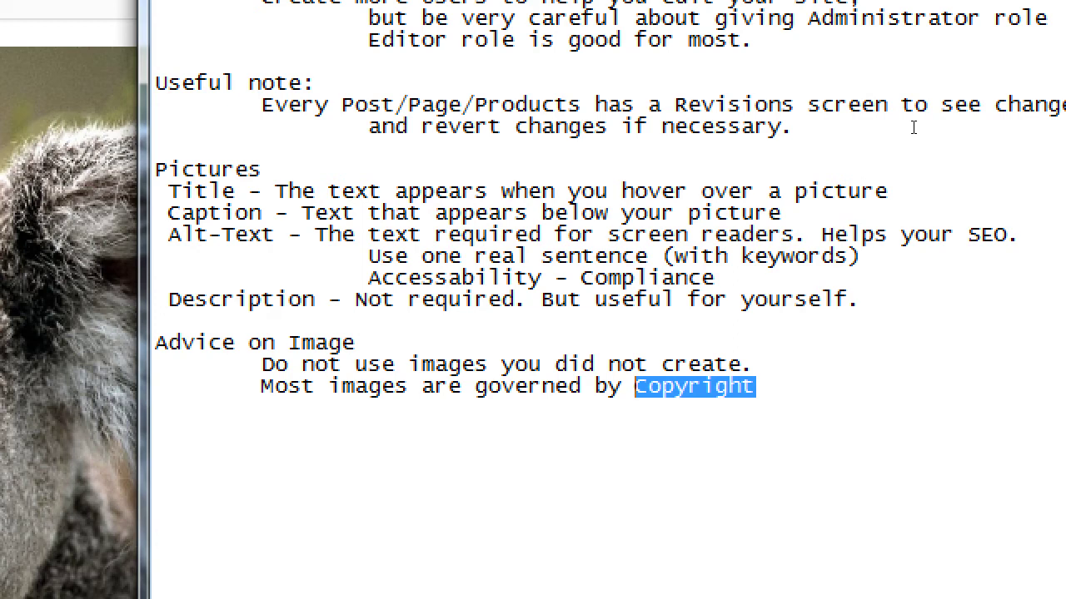
Add an indented '(Fair use)' line below the Copyright note
{"action": "key", "text": "Up"}
{"action": "key", "text": "Home"}
{"action": "key", "text": "shift+End"}
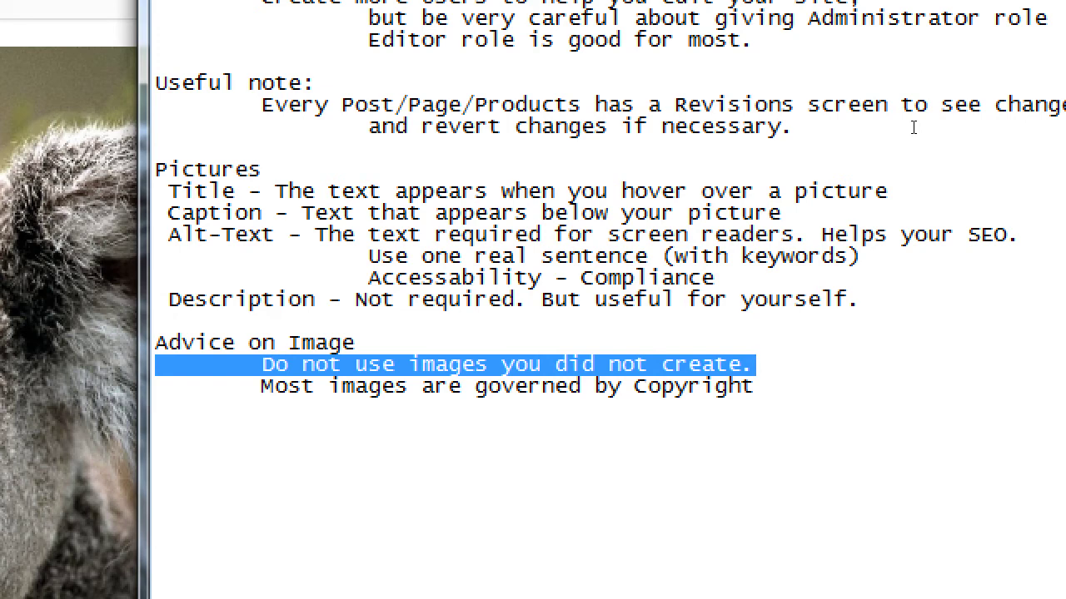
{"action": "key", "text": "Down"}
{"action": "key", "text": "Return"}
{"action": "key", "text": "Tab"}
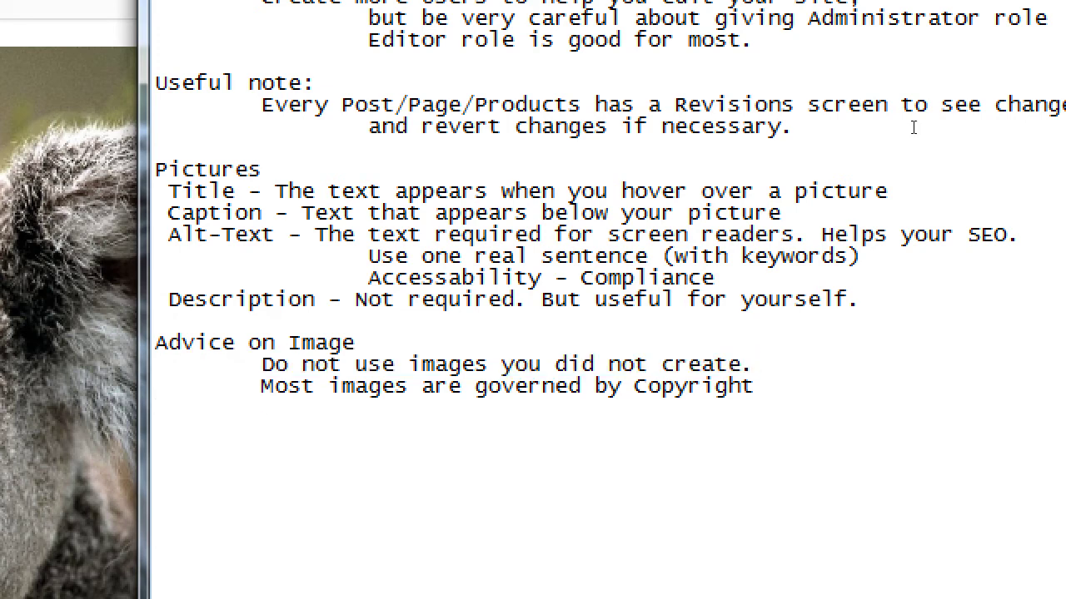
{"action": "type", "text": "(Fair use)"}
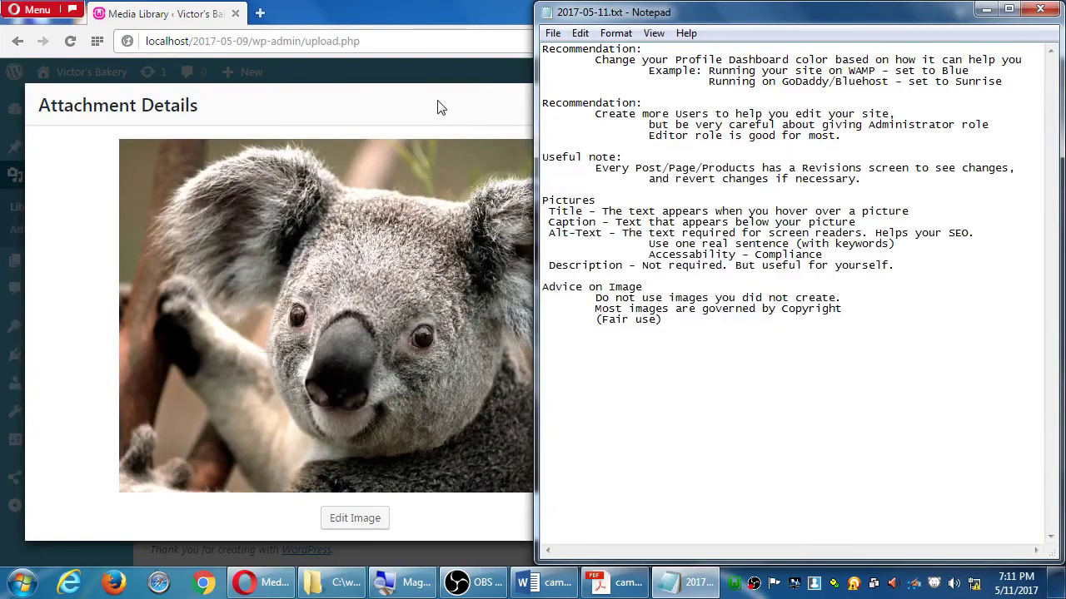
Bring the Opera window with the koala Attachment Details in front of Notepad
{"action": "left_click", "coordinate": [439, 107]}
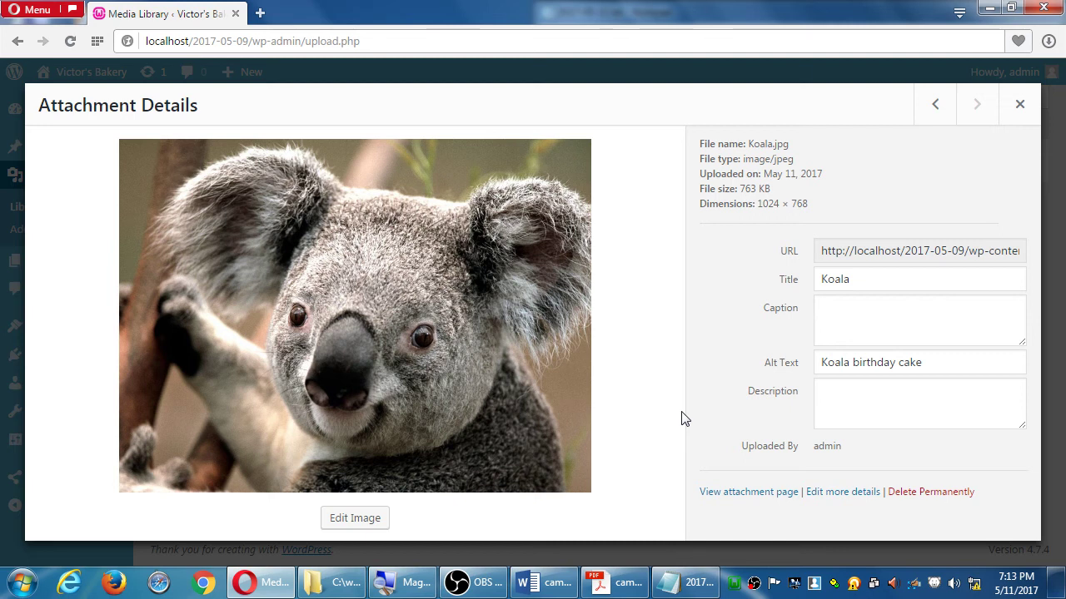
Open pixabay.com in a new Opera tab
{"action": "key", "text": "ctrl+t"}
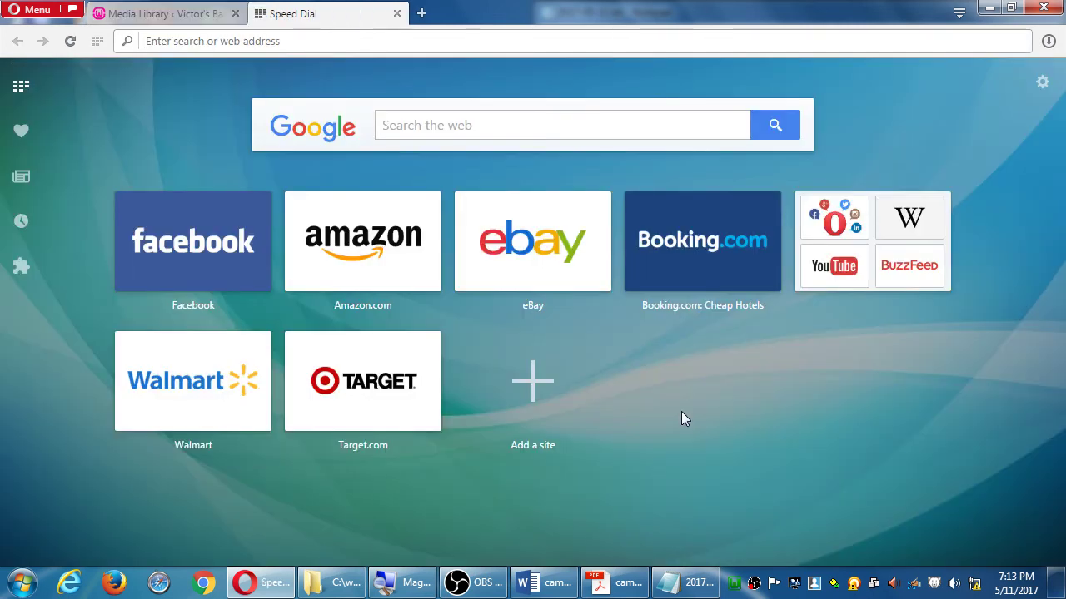
{"action": "type", "text": "pi"}
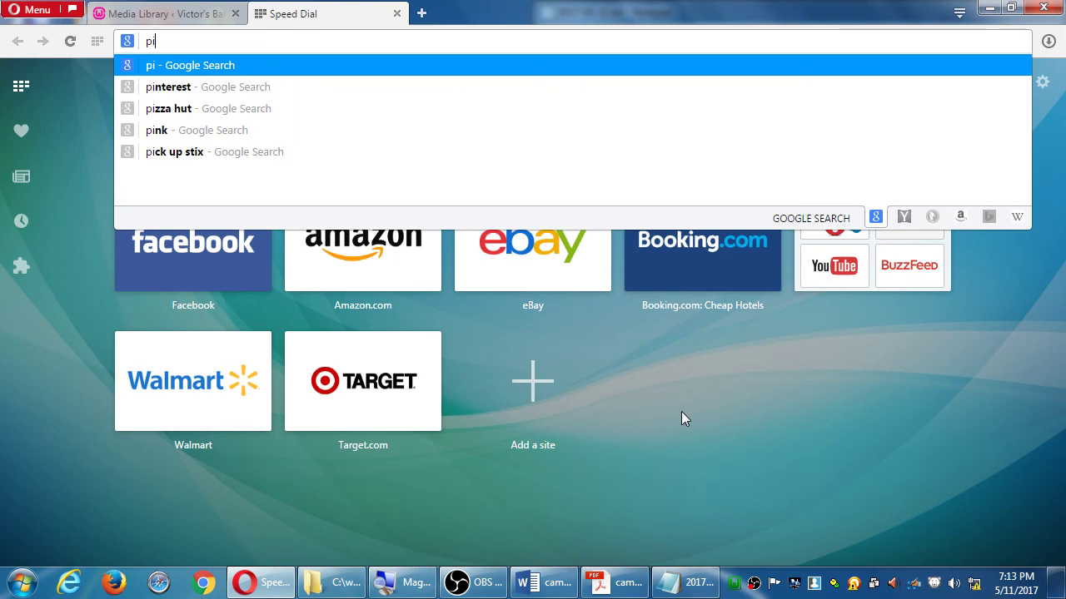
{"action": "type", "text": "x"}
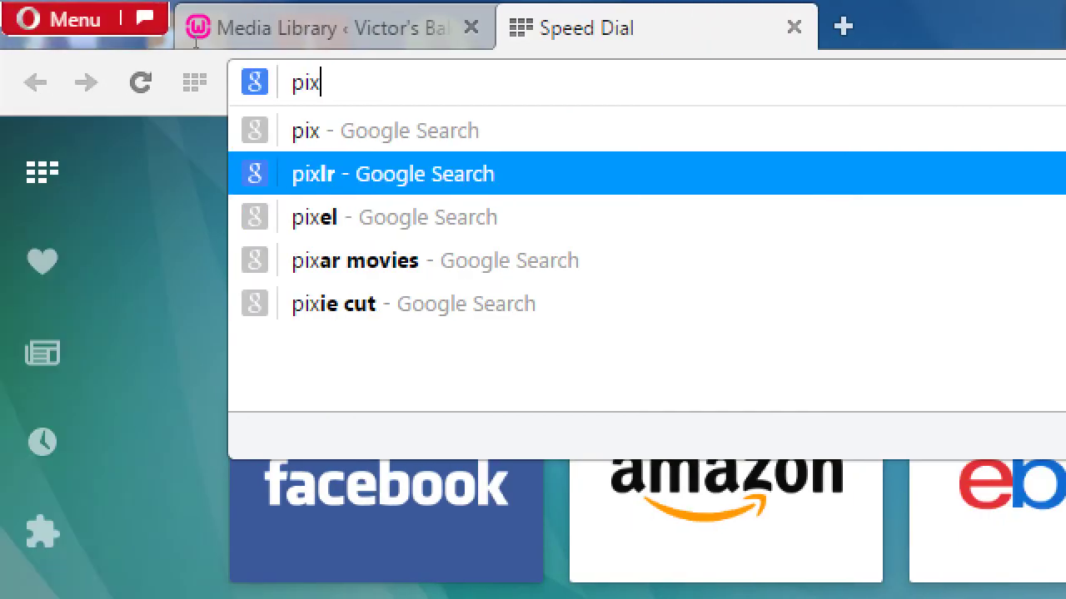
{"action": "type", "text": "aba"}
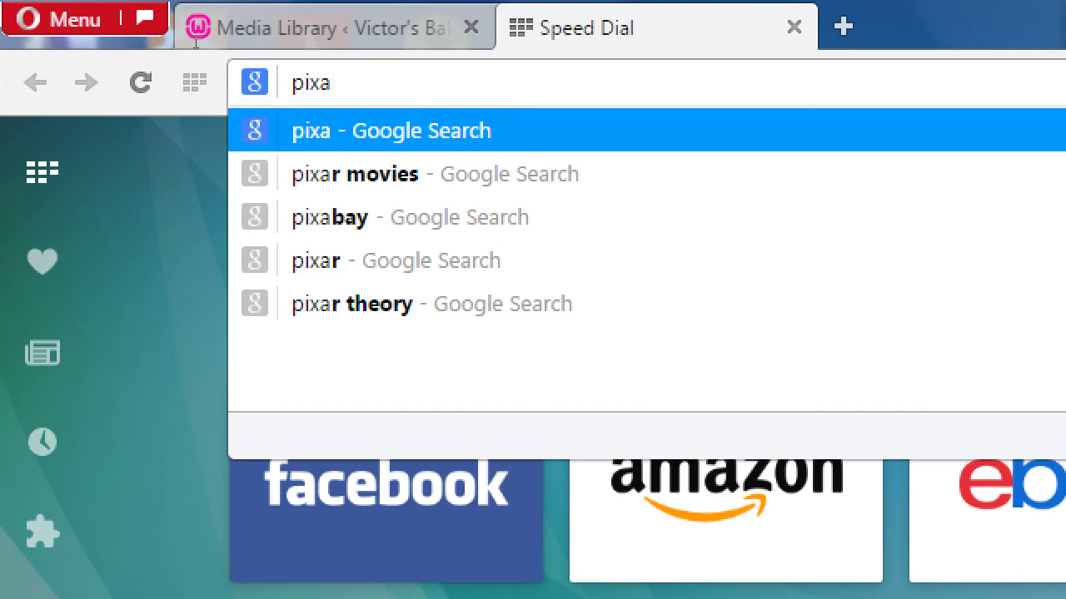
{"action": "type", "text": "y.com"}
{"action": "key", "text": "Return"}
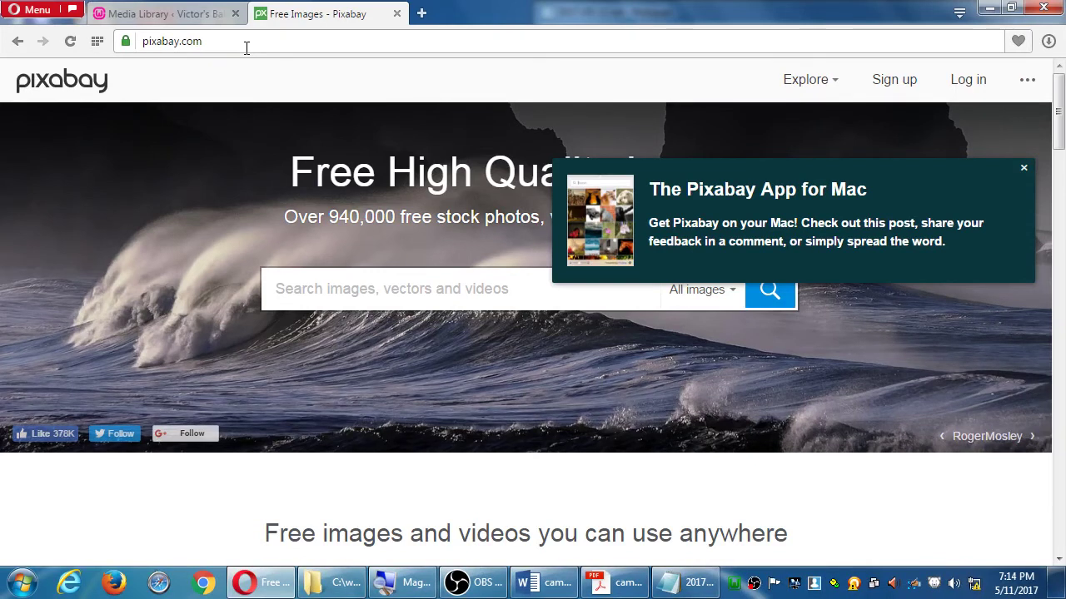
Check the Media Library tab, then return to Pixabay and close the 'Pixabay App for Mac' popup
{"action": "left_click", "coordinate": [217, 39]}
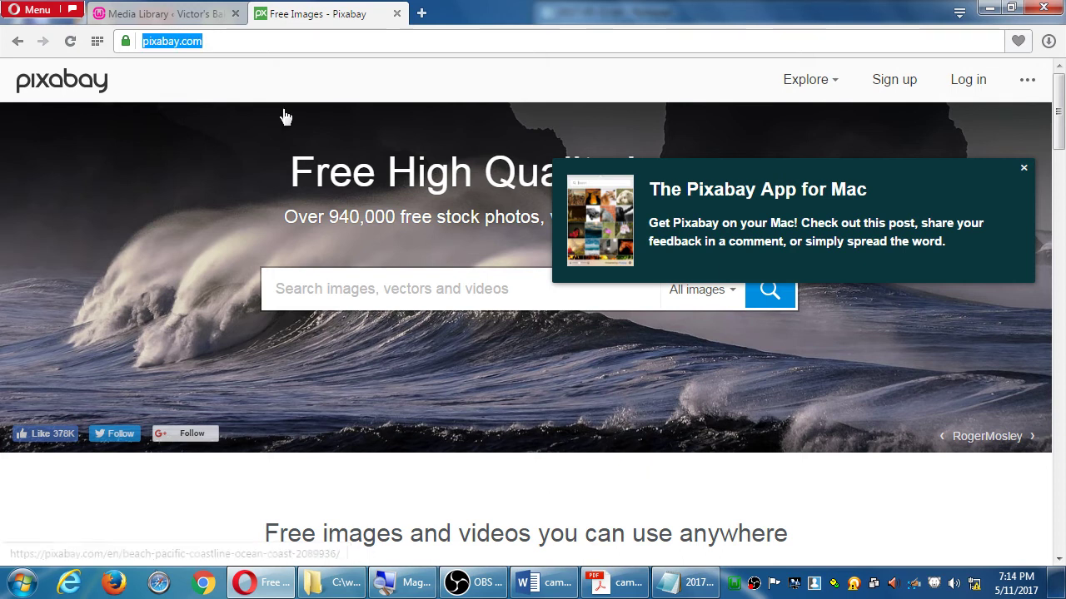
{"action": "left_click", "coordinate": [192, 14]}
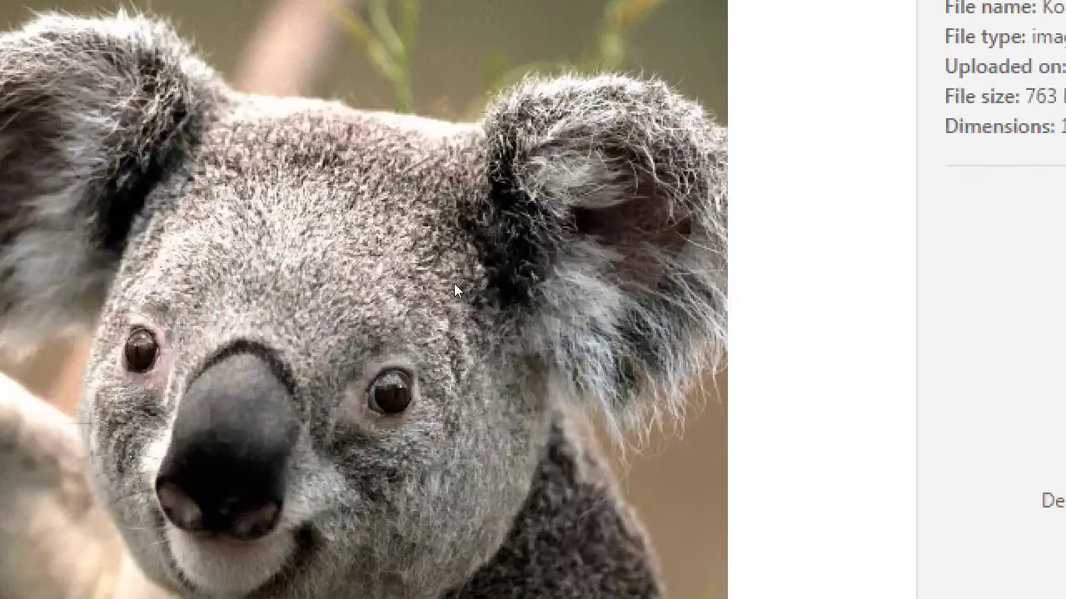
{"action": "key", "text": "Tab"}
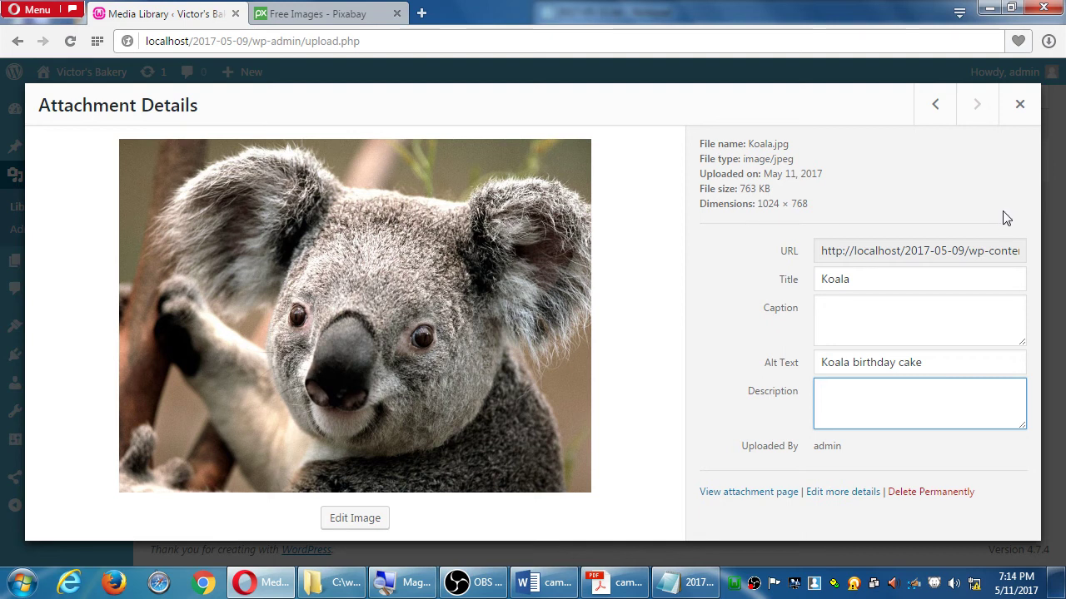
{"action": "left_click", "coordinate": [317, 15]}
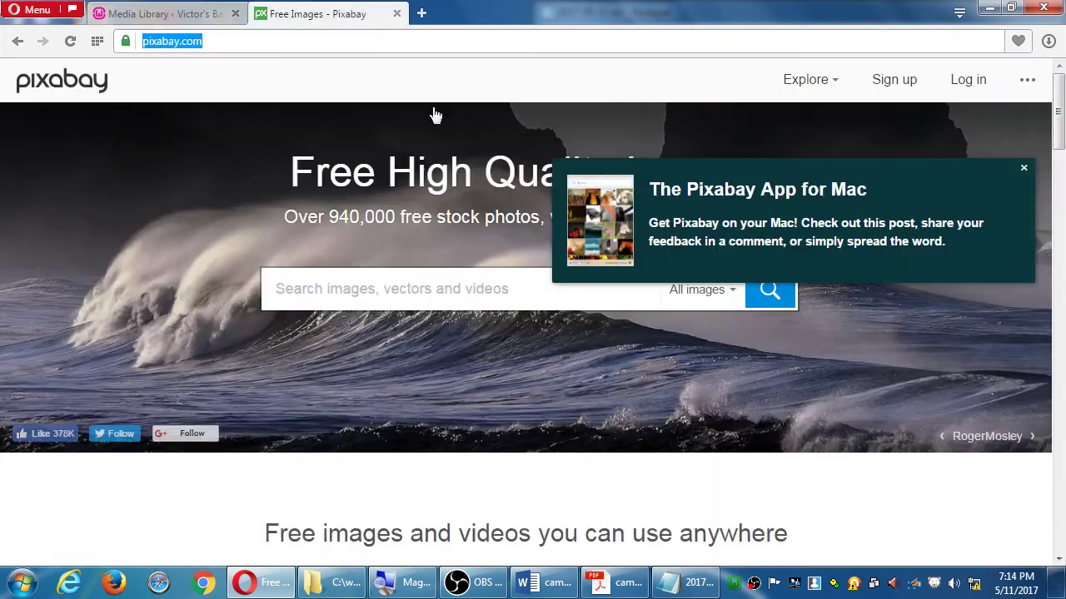
{"action": "left_click", "coordinate": [666, 81]}
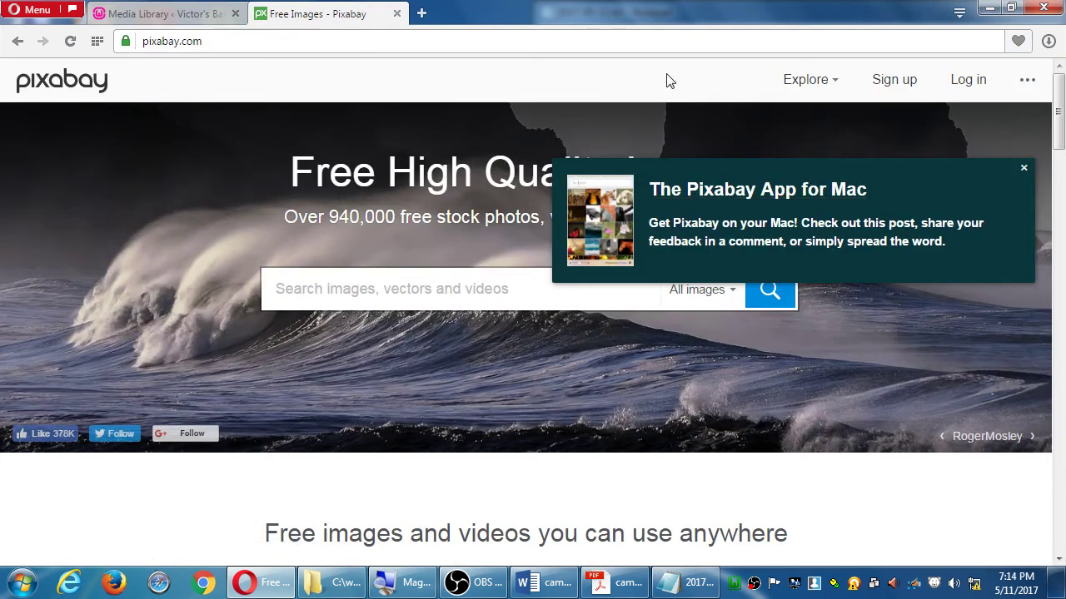
{"action": "left_click", "coordinate": [1023, 169]}
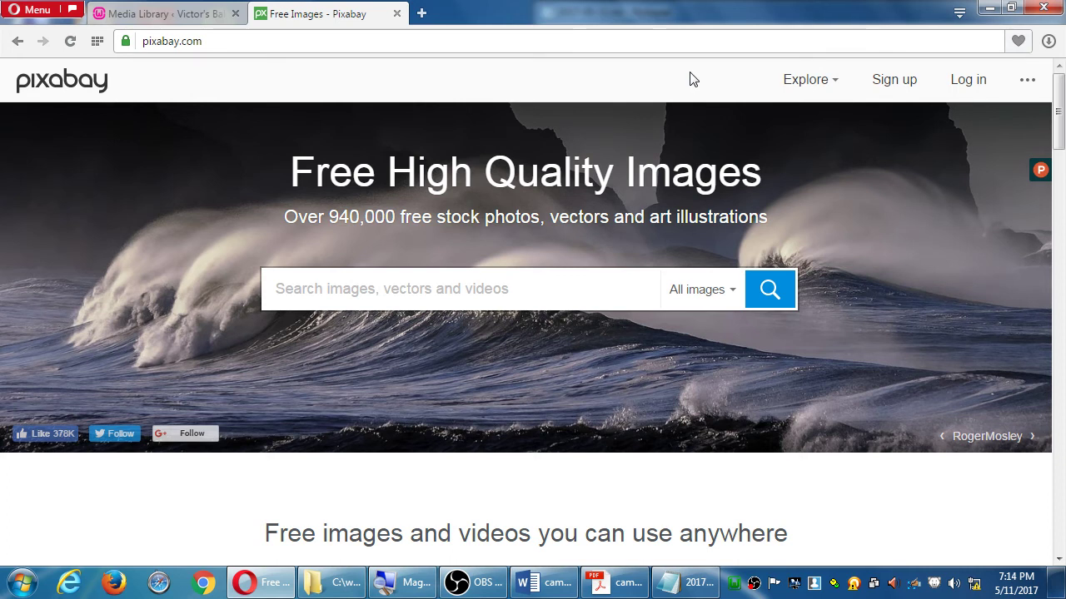
Search Pixabay for 'cupcake' and open the strawberry-topped tart photo from the results
{"action": "left_click", "coordinate": [508, 284]}
{"action": "type", "text": "cupcake"}
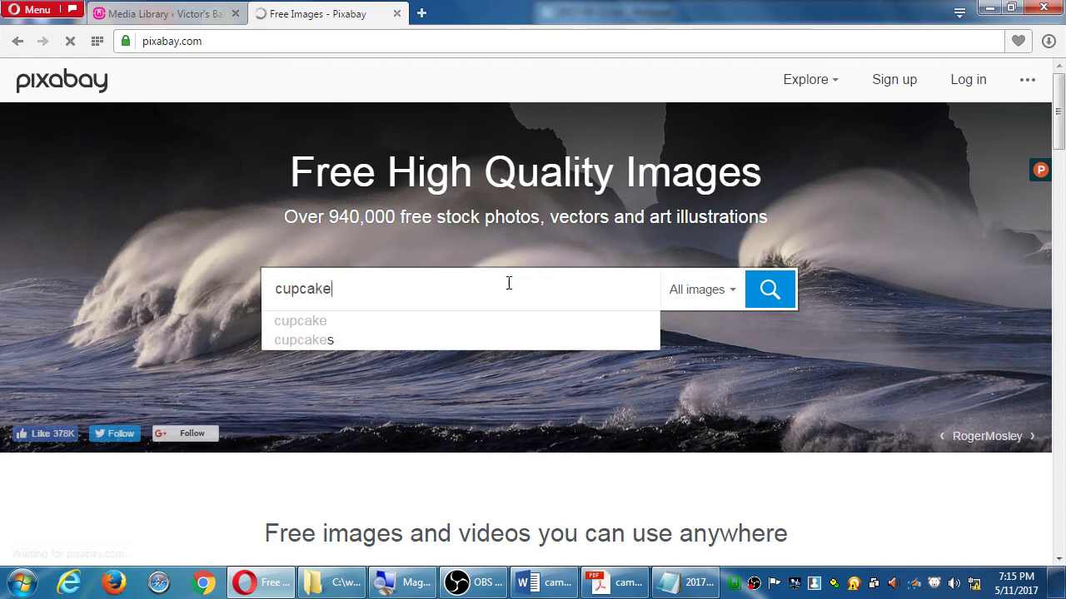
{"action": "key", "text": "Return"}
{"action": "scroll", "coordinate": [32, 330], "scroll_direction": "down", "scroll_amount": 1}
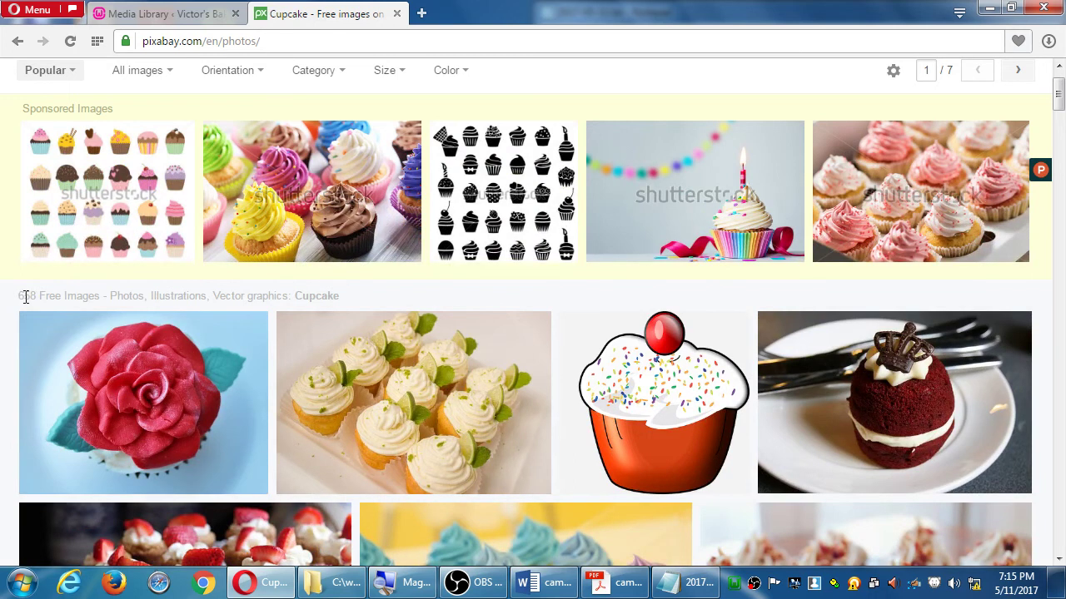
{"action": "scroll", "coordinate": [25, 304], "scroll_direction": "down", "scroll_amount": 4}
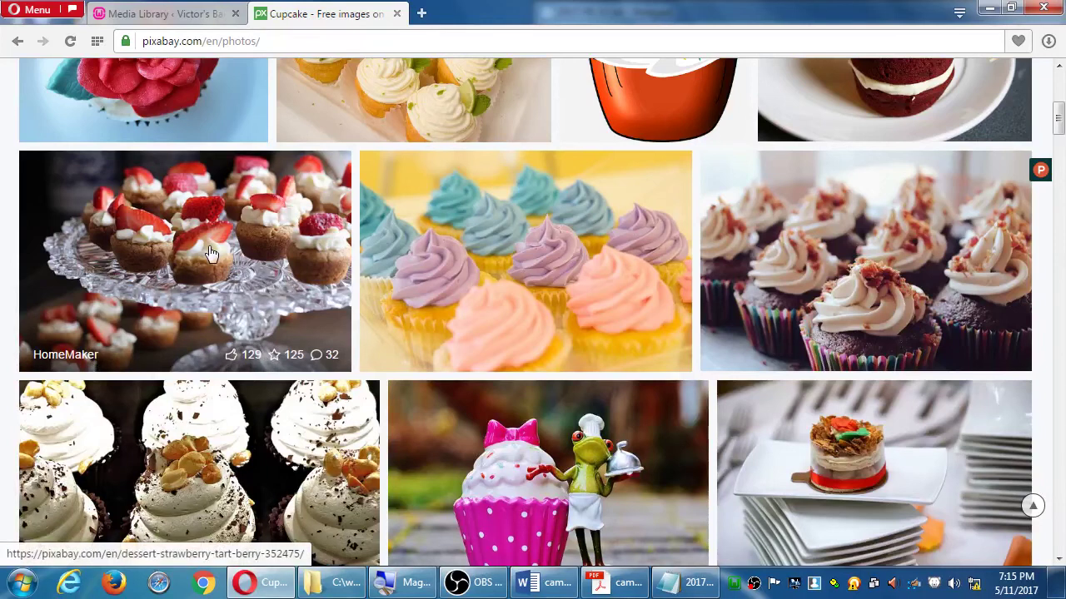
{"action": "left_click", "coordinate": [204, 248]}
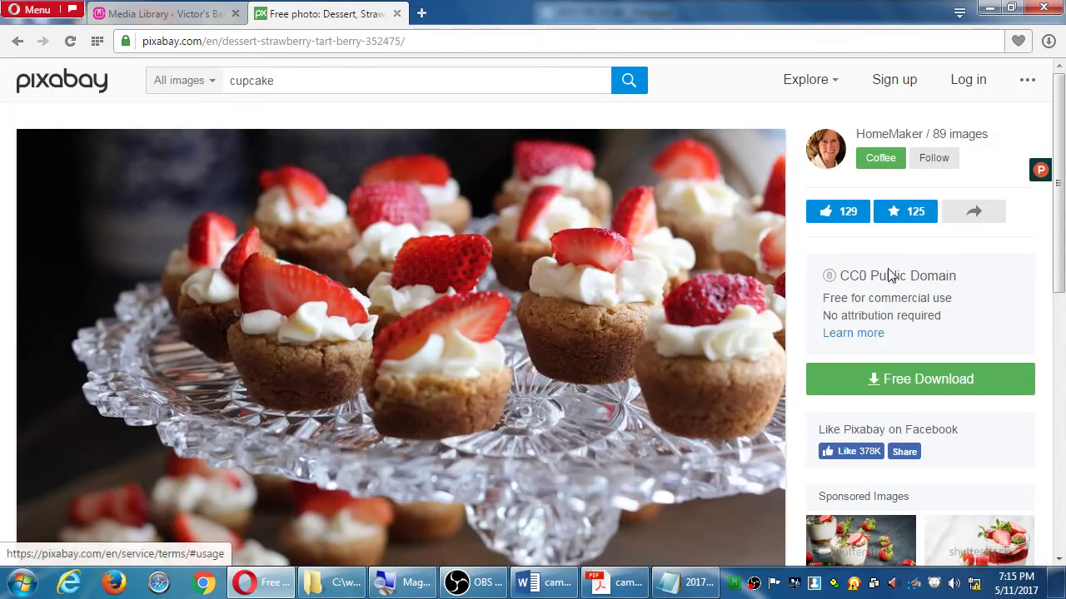
Check the tart photo's CC0 Public Domain licence and download sizes, then return to WordPress's Koala details
{"action": "left_click_drag", "start_coordinate": [860, 276], "coordinate": [975, 286]}
{"action": "left_click", "coordinate": [993, 290]}
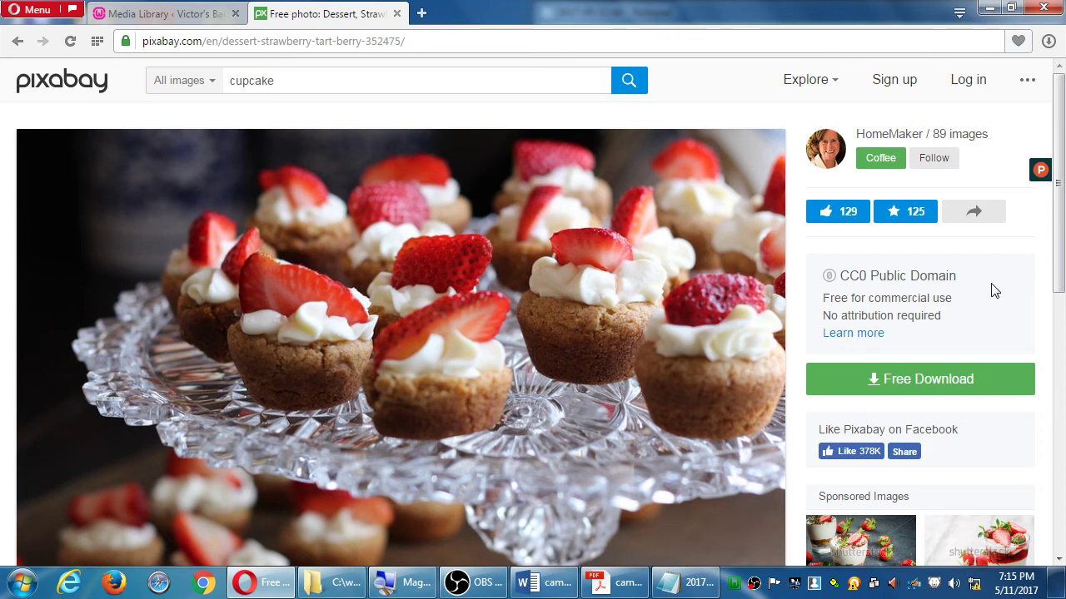
{"action": "left_click", "coordinate": [976, 380]}
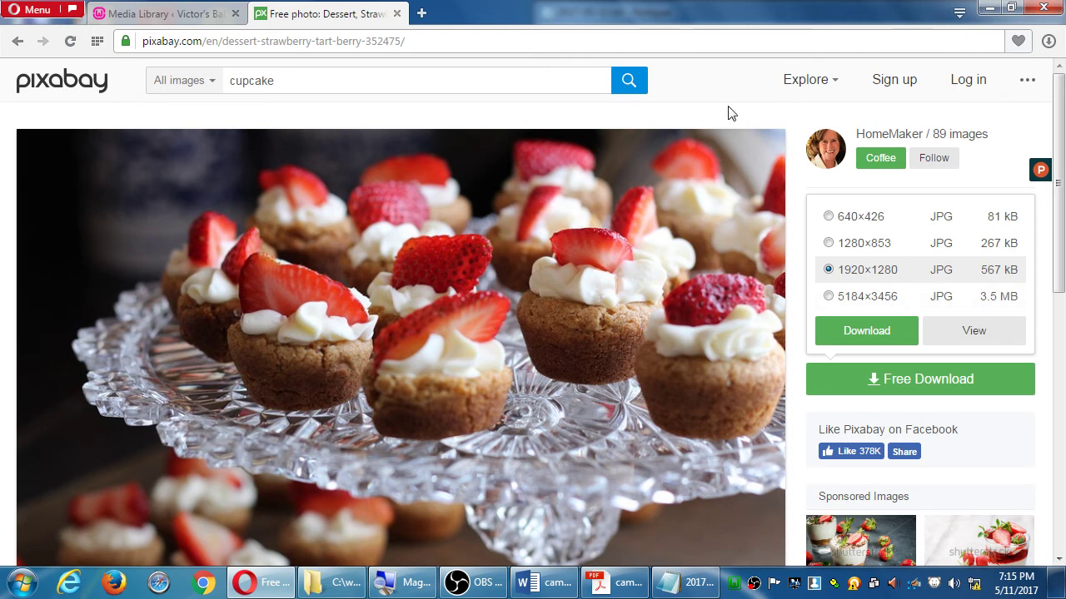
{"action": "left_click", "coordinate": [187, 18]}
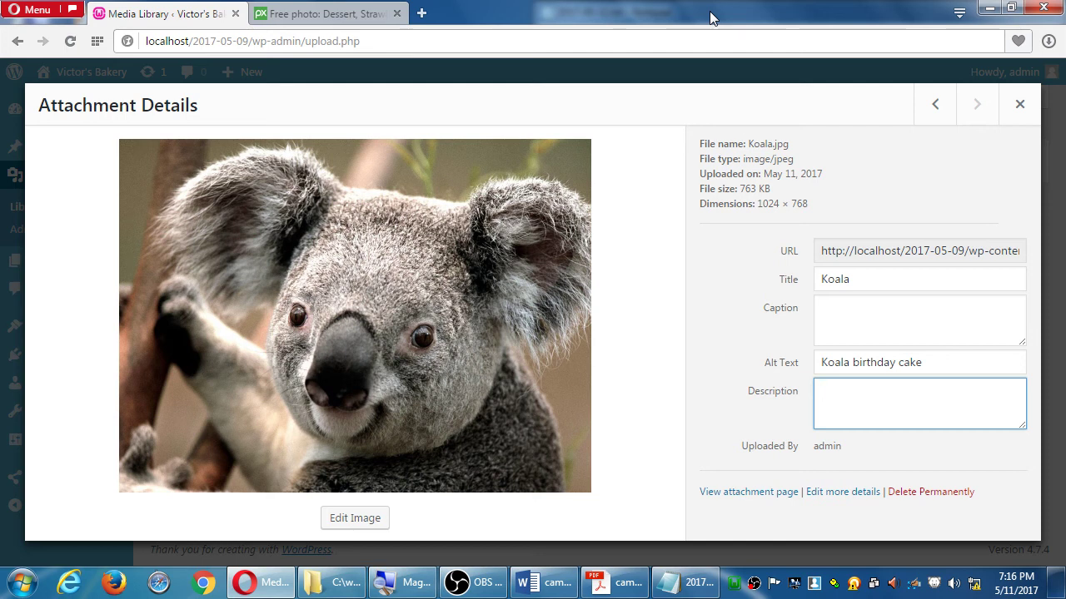
Bring the 2017-05-11.txt Notepad notes in front of the browser with Alt+Tab
{"action": "key", "text": "alt+Tab"}
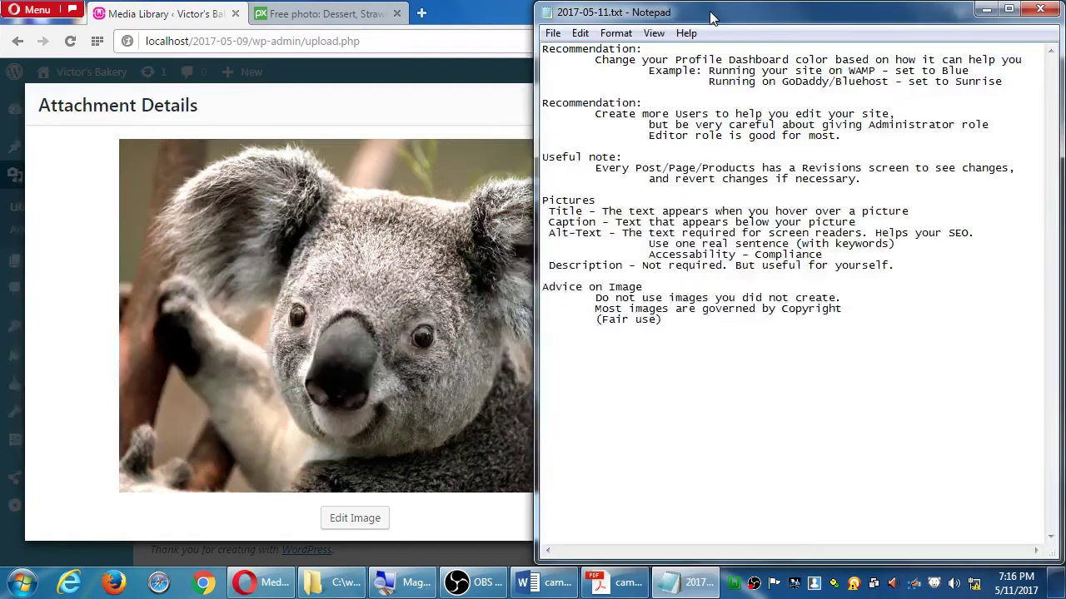
Go back from the tart photo to the top of Pixabay's 658-image cupcake results
{"action": "left_click", "coordinate": [363, 15]}
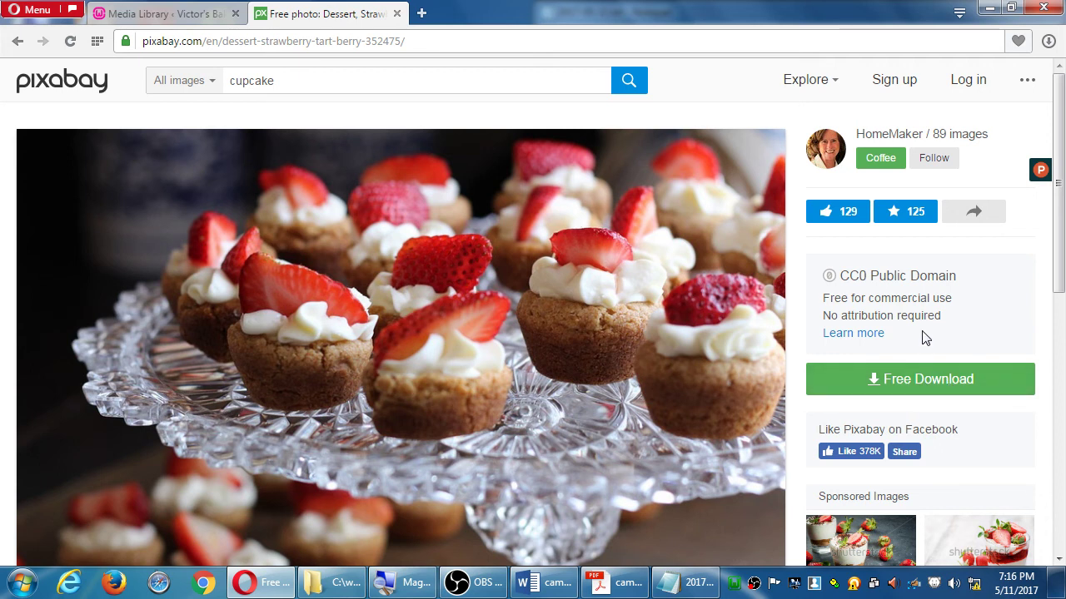
{"action": "key", "text": "alt+Left"}
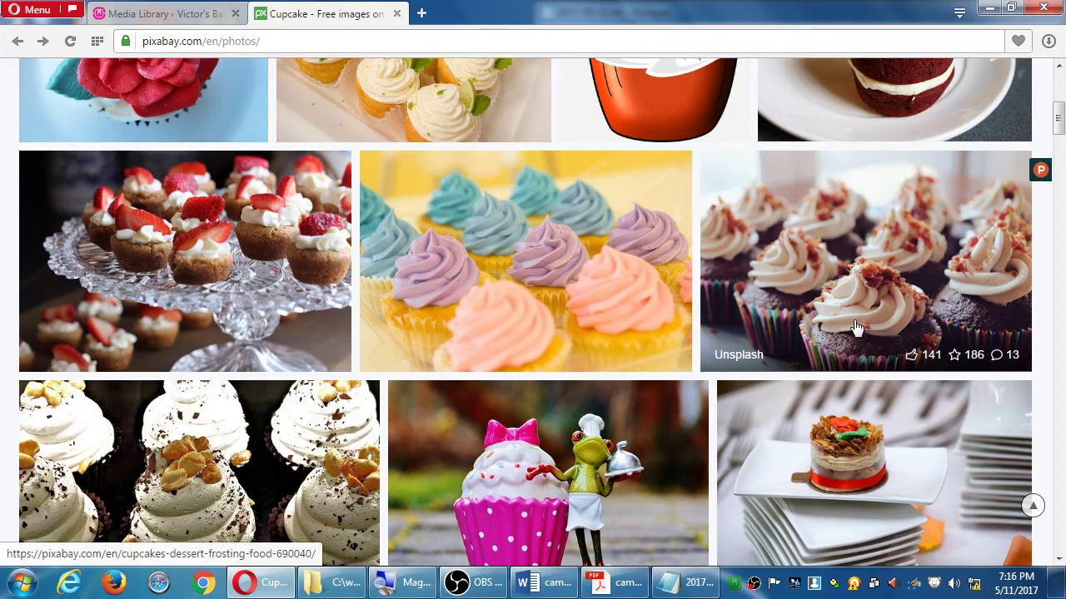
{"action": "scroll", "coordinate": [837, 337], "scroll_direction": "up", "scroll_amount": 5}
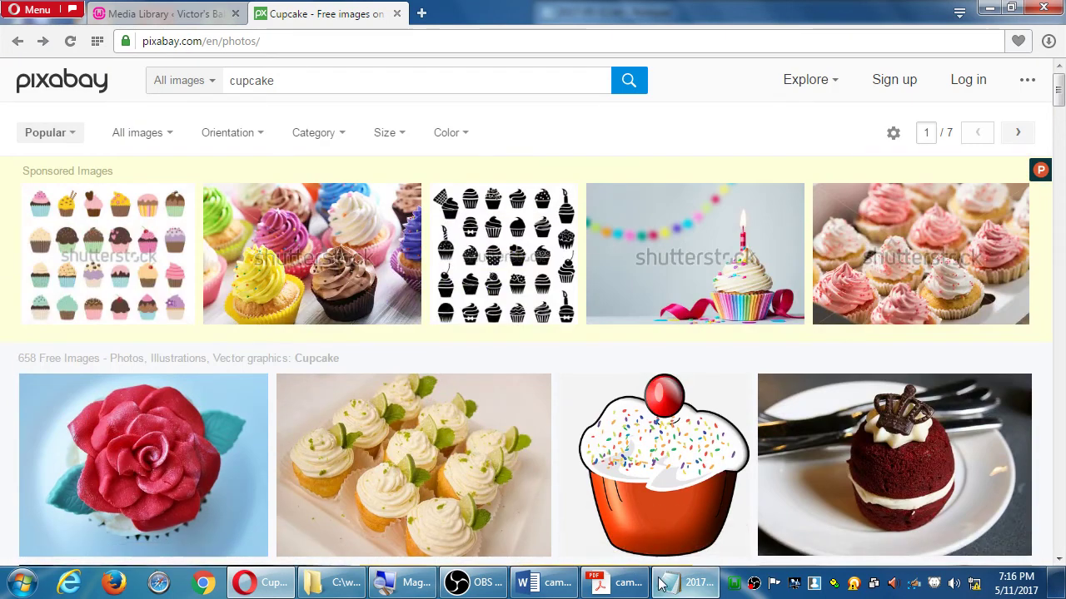
Rename the 'Advice on Image' heading to 'Advice on Images' in the Notepad notes
{"action": "left_click", "coordinate": [666, 582]}
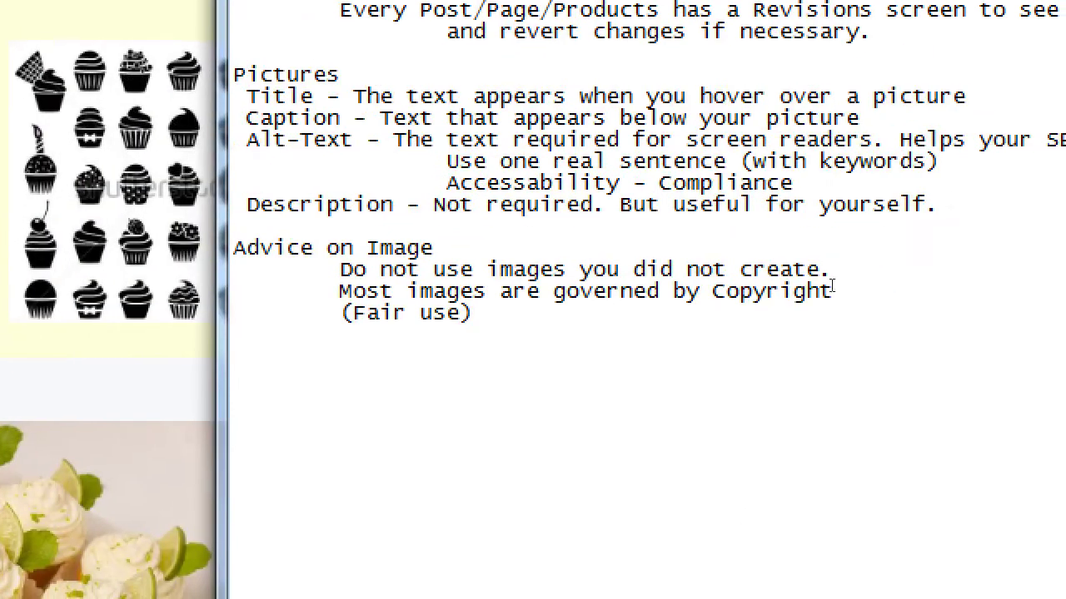
{"action": "key", "text": "Up"}
{"action": "key", "text": "Up"}
{"action": "key", "text": "Up"}
{"action": "key", "text": "Up"}
{"action": "type", "text": "s"}
{"action": "key", "text": "BackSpace"}
{"action": "key", "text": "Down"}
{"action": "key", "text": "End"}
{"action": "type", "text": "s"}
Below the 'Most images' line, add an indented line 'Don't use Google/Bing/Yahoo to search'
{"action": "key", "text": "Down"}
{"action": "key", "text": "Down"}
{"action": "key", "text": "Left"}
{"action": "key", "text": "Left"}
{"action": "key", "text": "Left"}
{"action": "key", "text": "Left"}
{"action": "key", "text": "Left"}
{"action": "key", "text": "Left"}
{"action": "key", "text": "Left"}
{"action": "key", "text": "Left"}
{"action": "key", "text": "Up"}
{"action": "key", "text": "End"}
{"action": "key", "text": "Return"}
{"action": "key", "text": "Tab"}
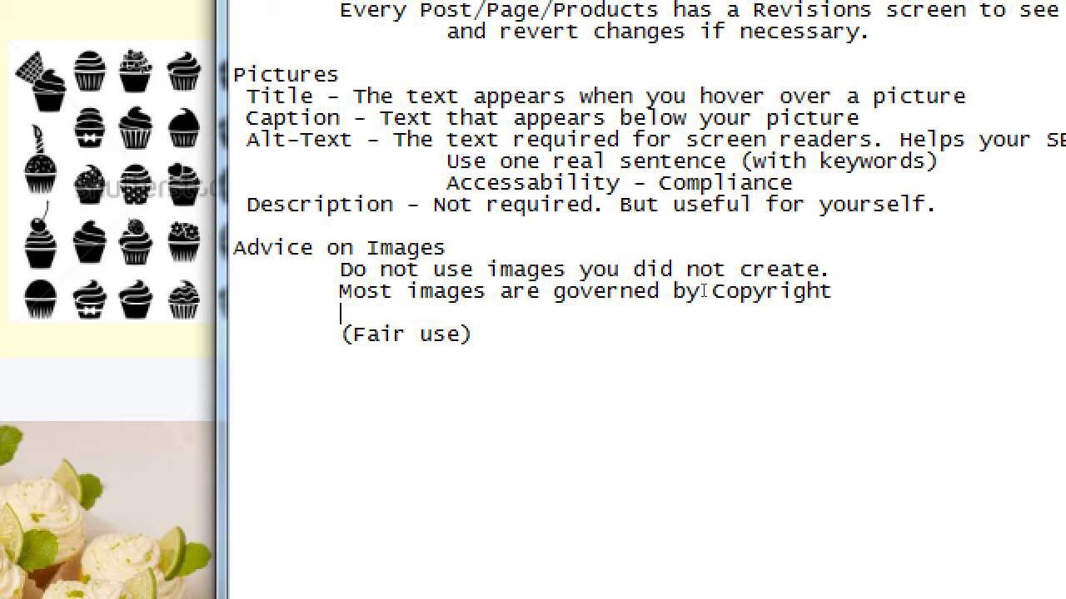
{"action": "type", "text": "Don't use Google/"}
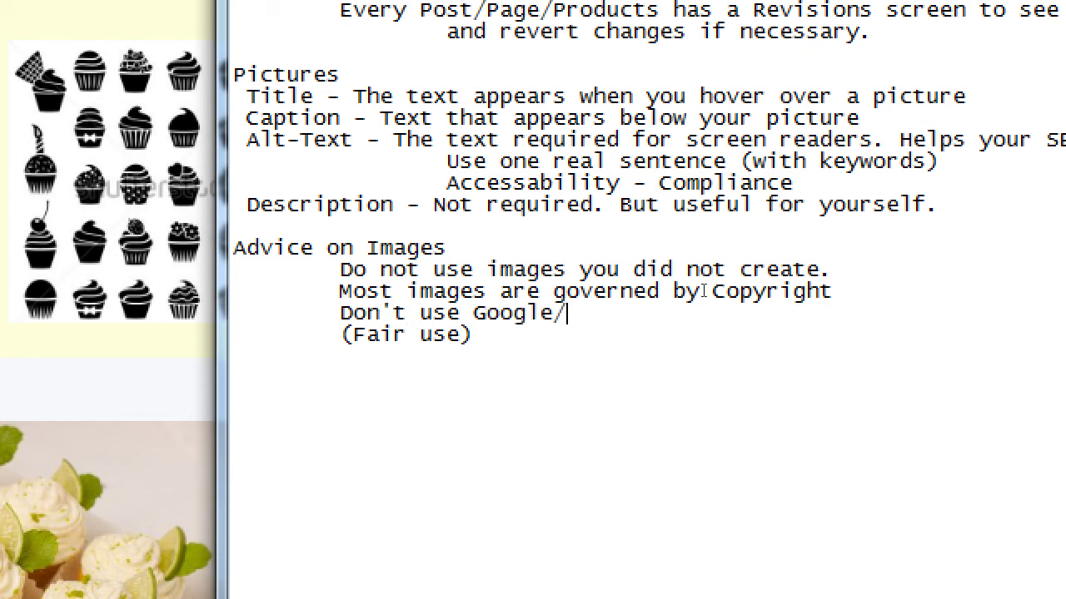
{"action": "type", "text": "Bing/Yahoo"}
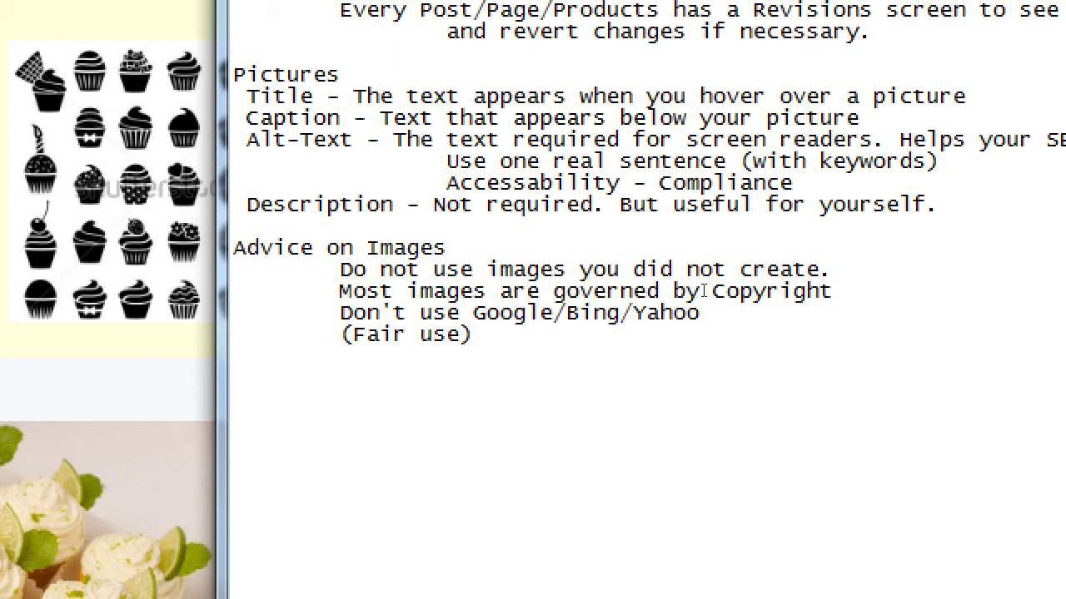
{"action": "type", "text": " to search"}
Add the indented line 'Instead use a site dedicated to Copyright-free images'
{"action": "key", "text": "Return"}
{"action": "key", "text": "Tab"}
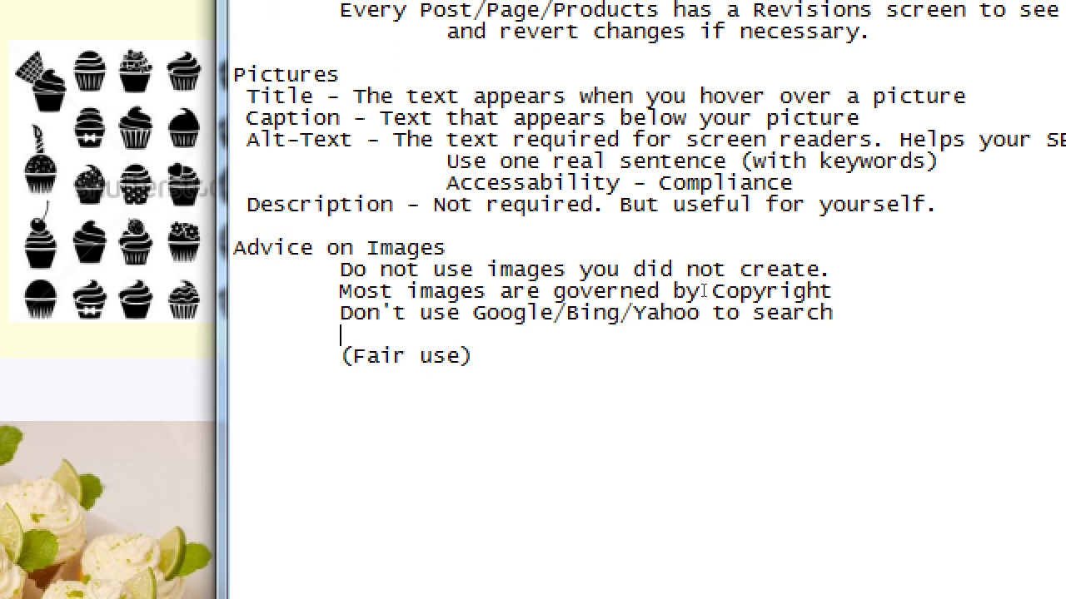
{"action": "type", "text": "Instead use "}
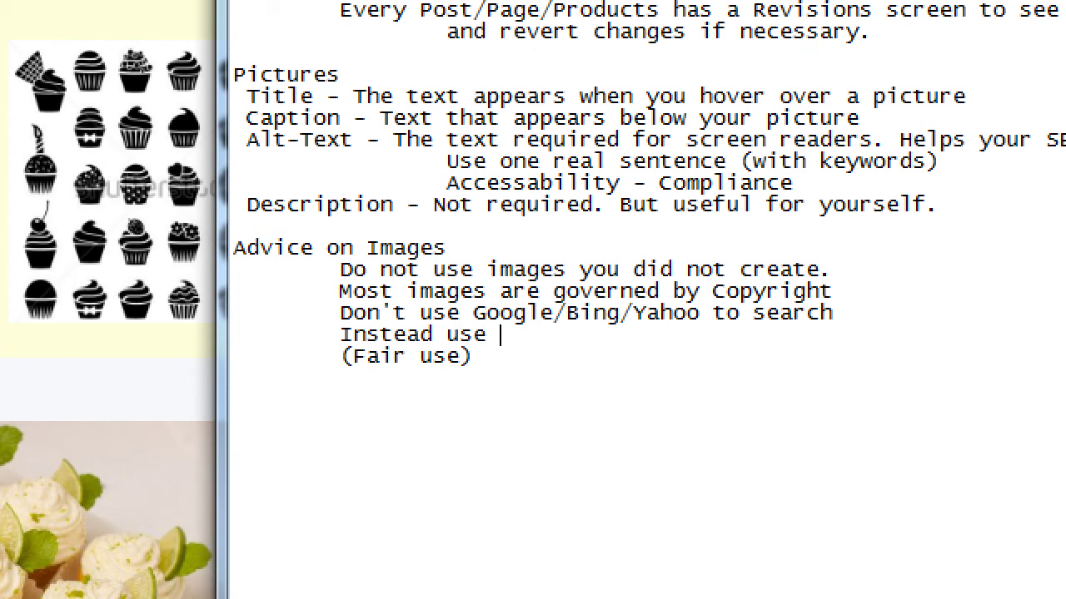
{"action": "type", "text": "a site dedicated"}
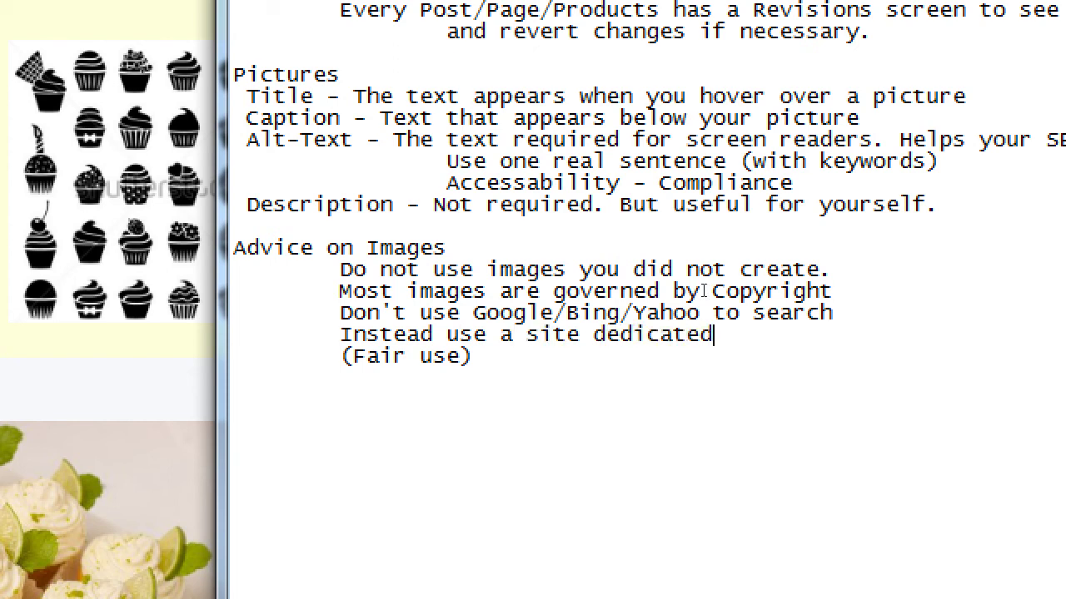
{"action": "type", "text": " to Copyri"}
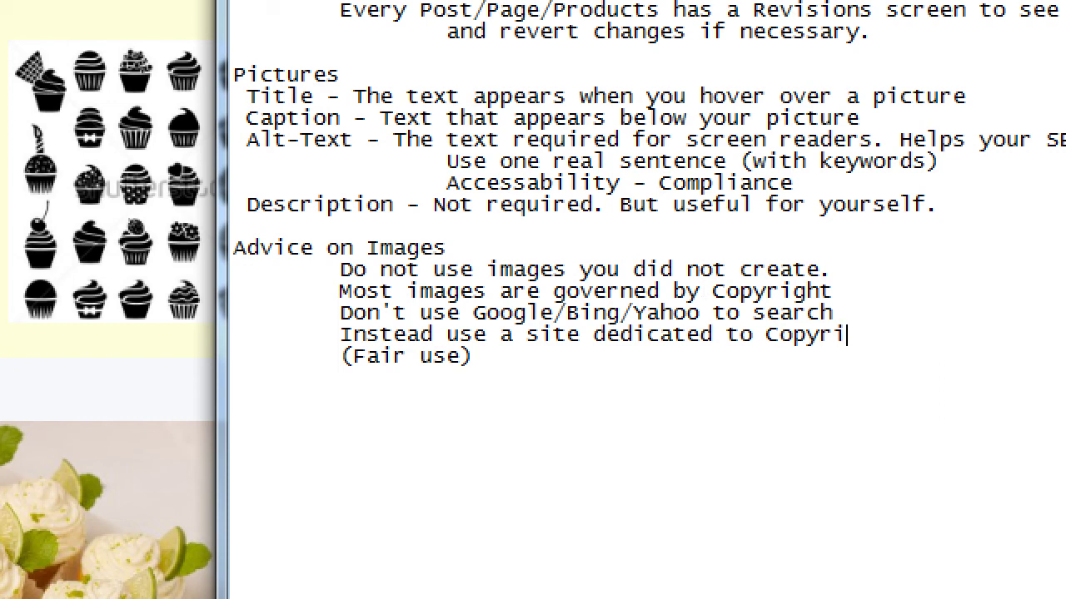
{"action": "type", "text": "ght-free images"}
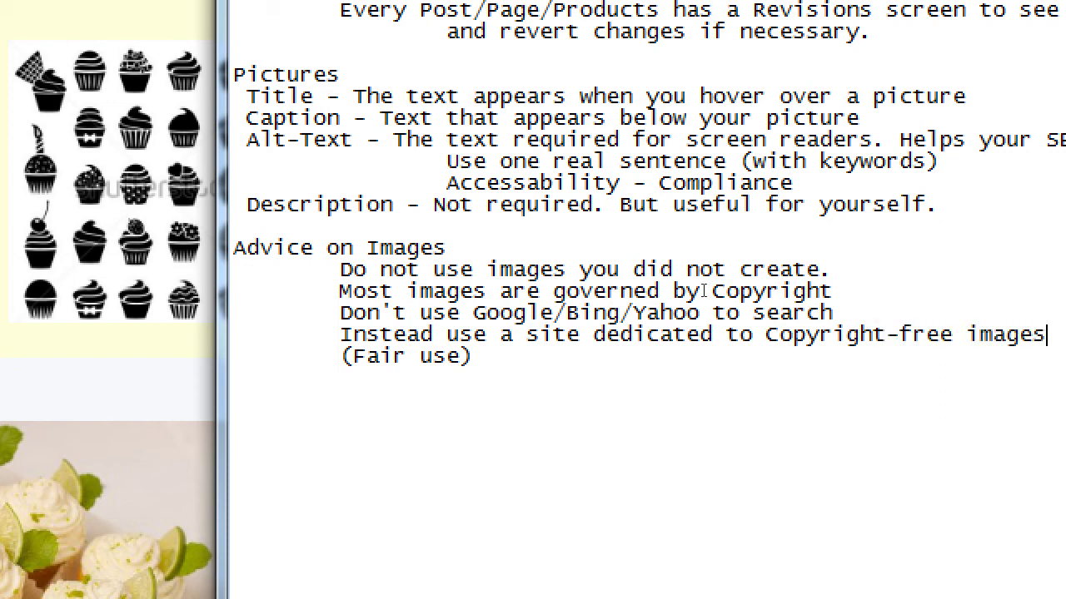
{"action": "key", "text": "BackSpace"}
{"action": "key", "text": "BackSpace"}
{"action": "key", "text": "BackSpace"}
{"action": "type", "text": "age"}
{"action": "key", "text": "BackSpace"}
{"action": "key", "text": "BackSpace"}
{"action": "key", "text": "BackSpace"}
{"action": "type", "text": "ges"}
{"action": "key", "text": "Return"}
{"action": "type", "text": "ix"}
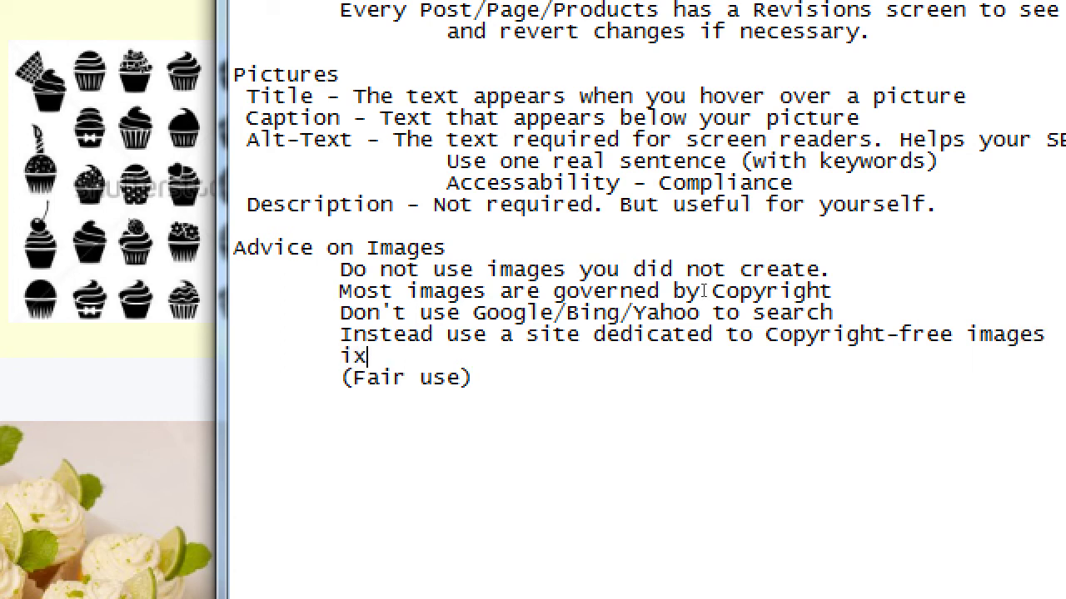
{"action": "key", "text": "BackSpace"}
{"action": "key", "text": "BackSpace"}
{"action": "type", "text": "http://"}
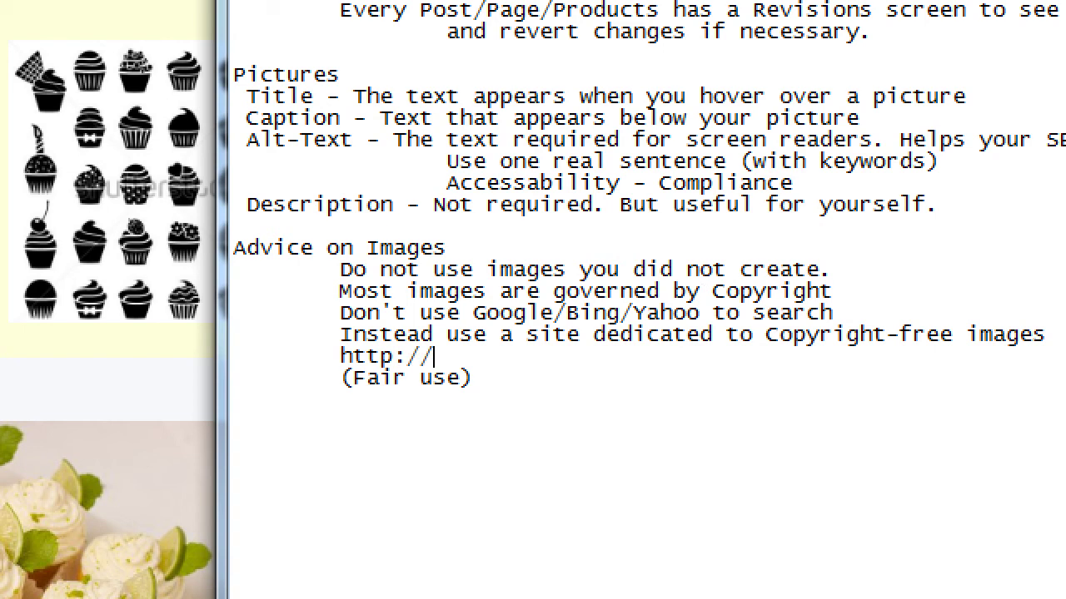
{"action": "type", "text": "pixabay.com"}
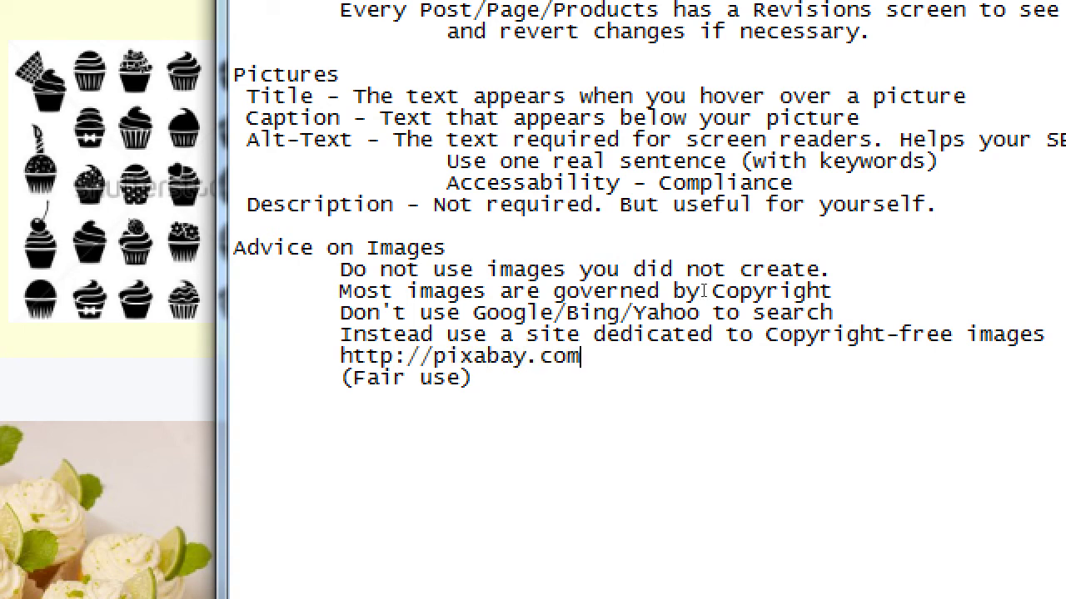
{"action": "key", "text": "Return"}
{"action": "type", "text": "http"}
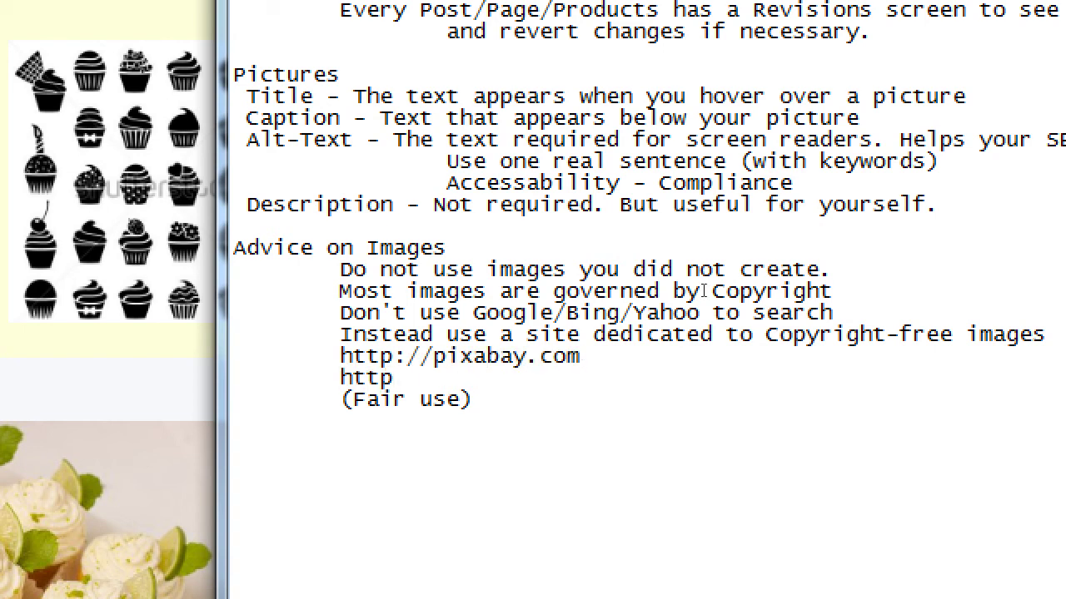
{"action": "type", "text": "://wikimed"}
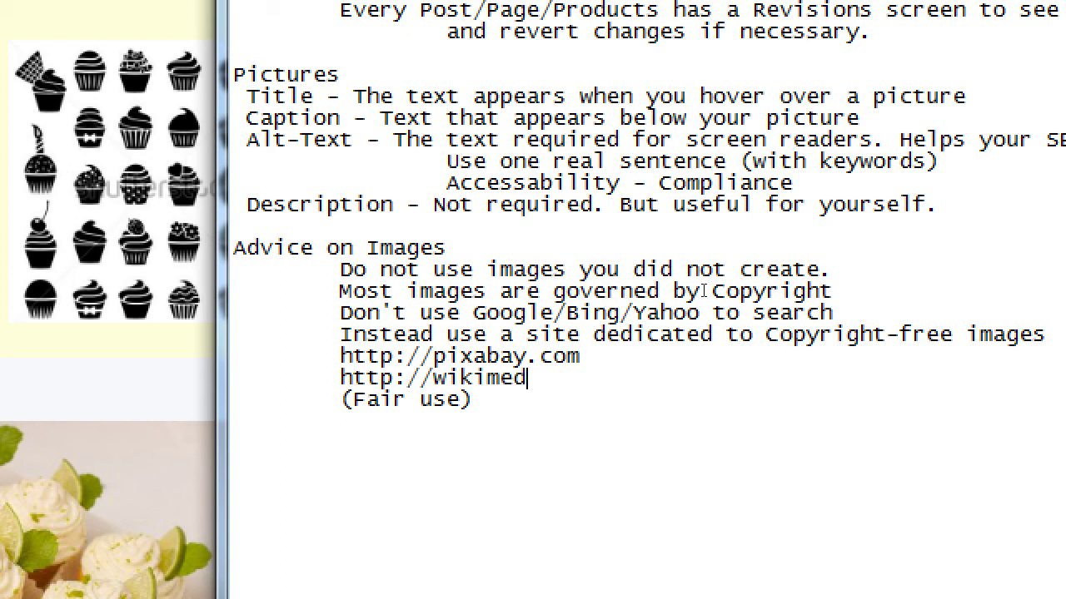
{"action": "type", "text": "ia.org"}
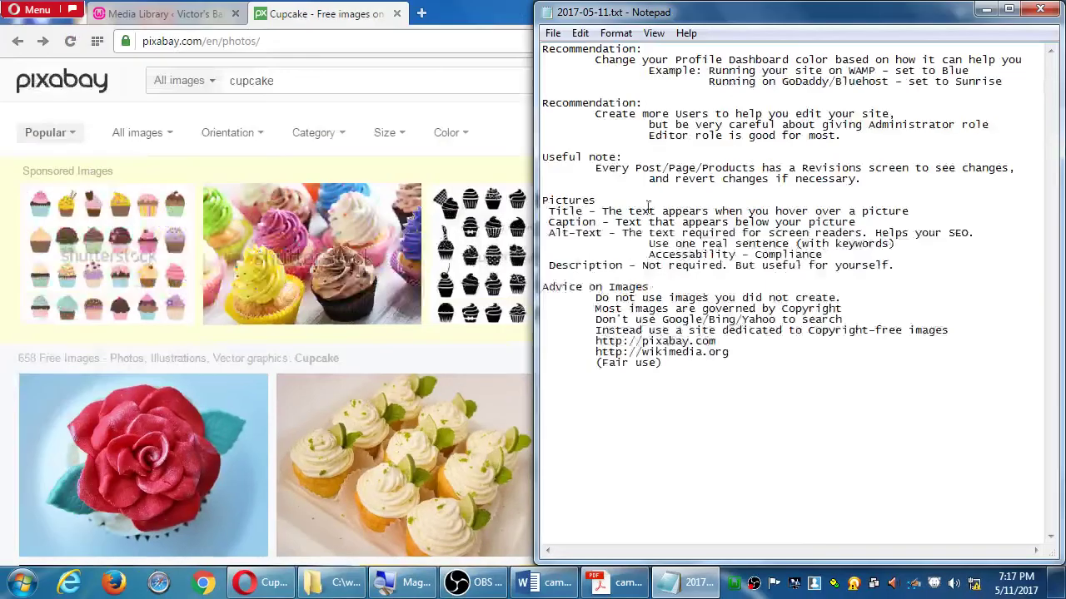
Bring the Pixabay cupcake results forward, browse them, and open the blueberry cupcake photo
{"action": "left_click", "coordinate": [479, 7]}
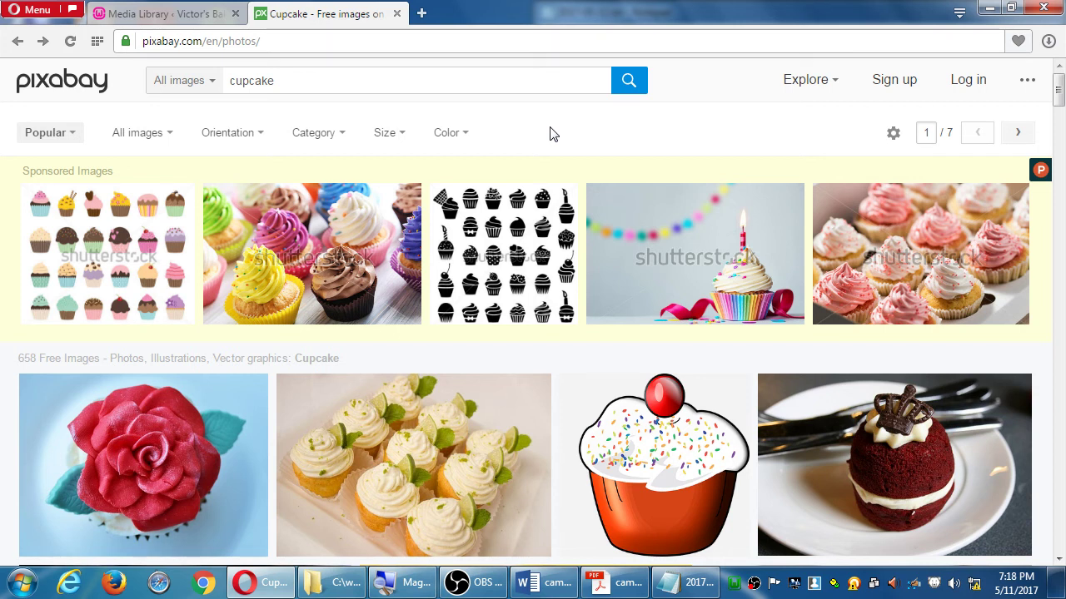
{"action": "scroll", "coordinate": [645, 413], "scroll_direction": "down", "scroll_amount": 10}
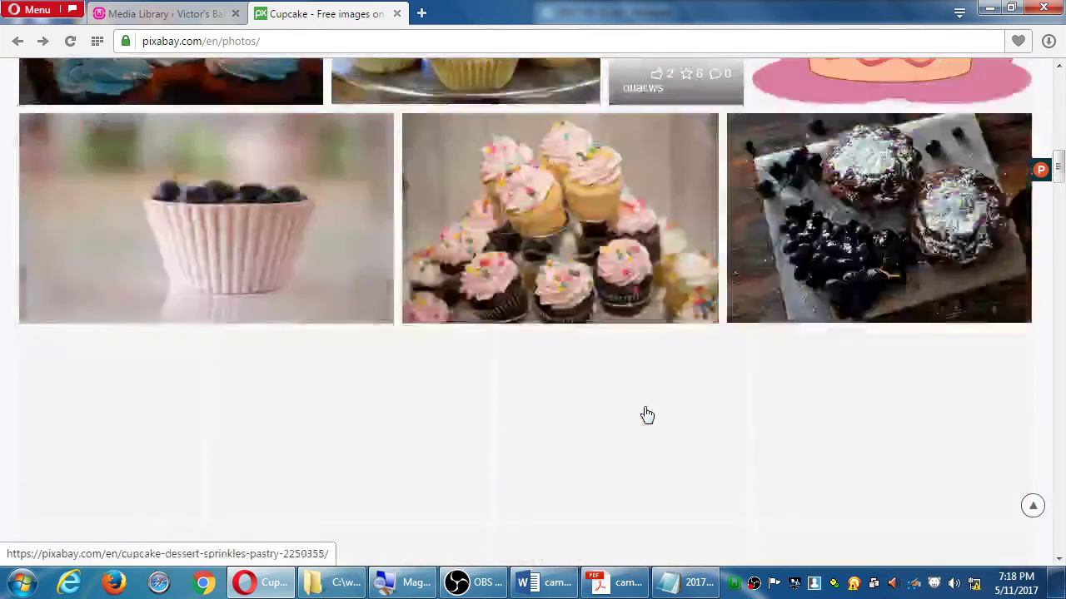
{"action": "scroll", "coordinate": [646, 414], "scroll_direction": "down", "scroll_amount": 3}
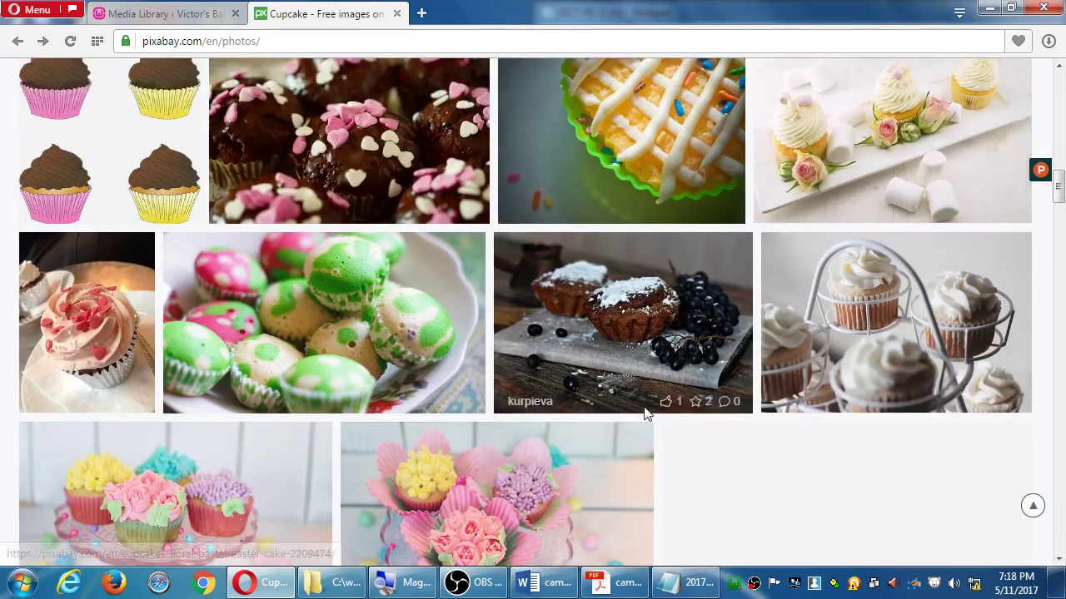
{"action": "scroll", "coordinate": [646, 413], "scroll_direction": "up", "scroll_amount": 2}
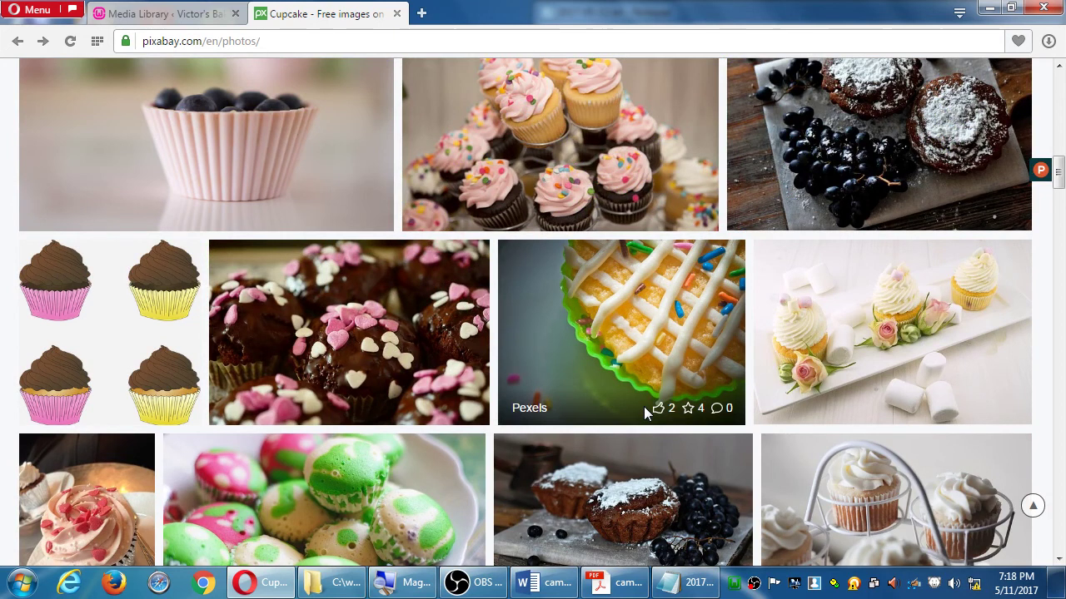
{"action": "scroll", "coordinate": [643, 406], "scroll_direction": "up", "scroll_amount": 3}
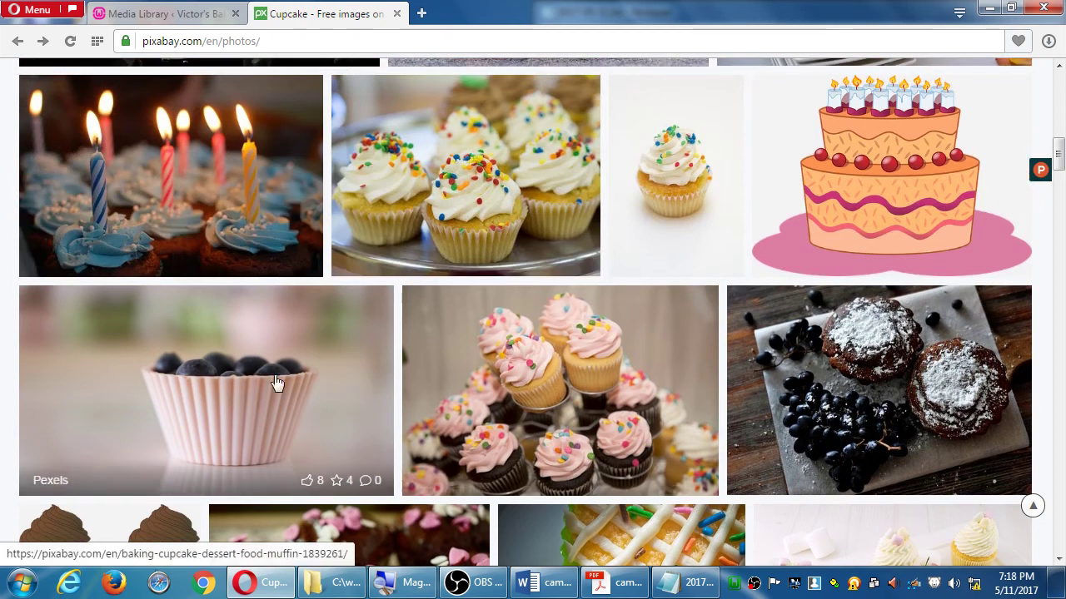
{"action": "left_click", "coordinate": [258, 354]}
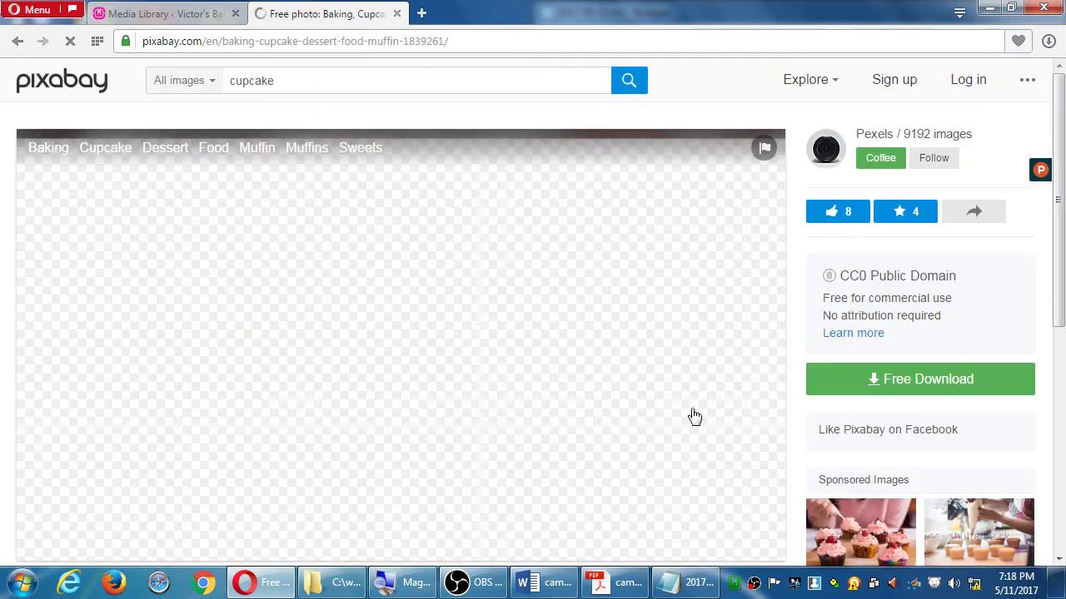
Choose the 640×360 download size for the blueberry cupcake and close WordPress's Koala attachment details
{"action": "left_click", "coordinate": [878, 387]}
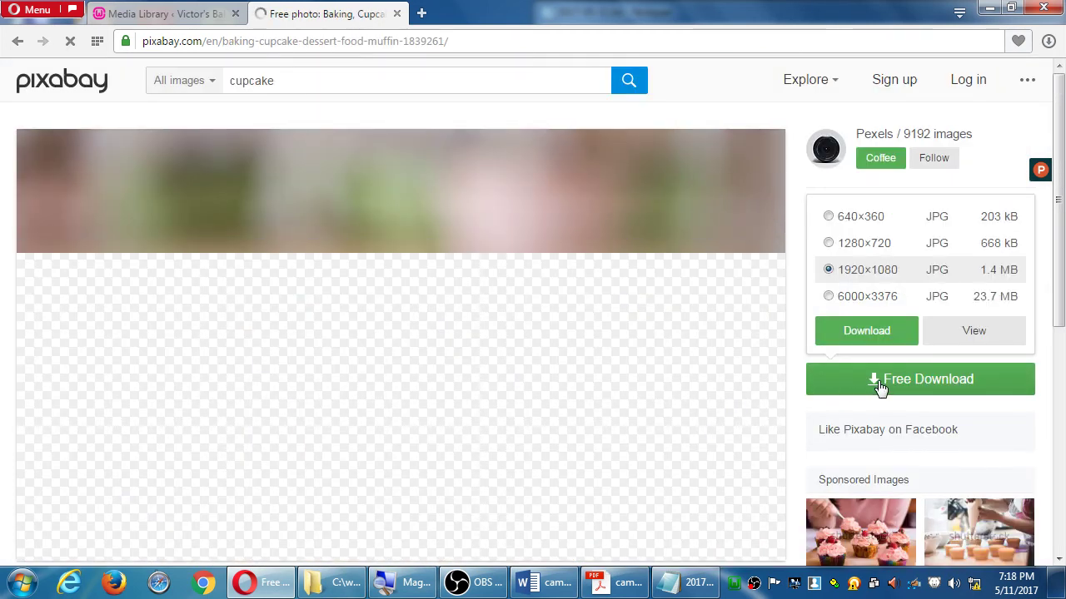
{"action": "left_click", "coordinate": [861, 222]}
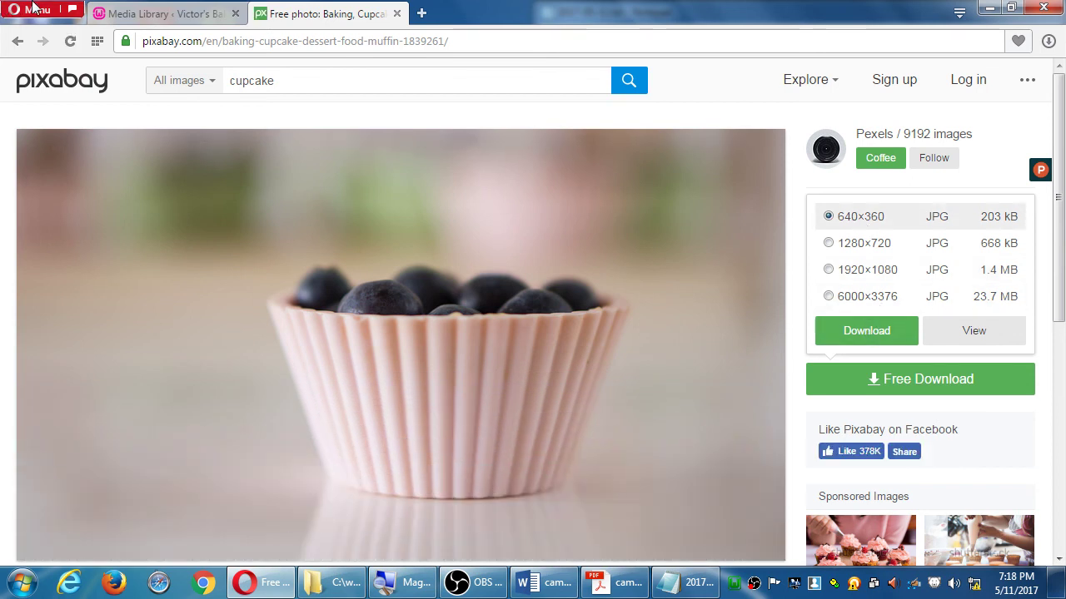
{"action": "left_click", "coordinate": [162, 15]}
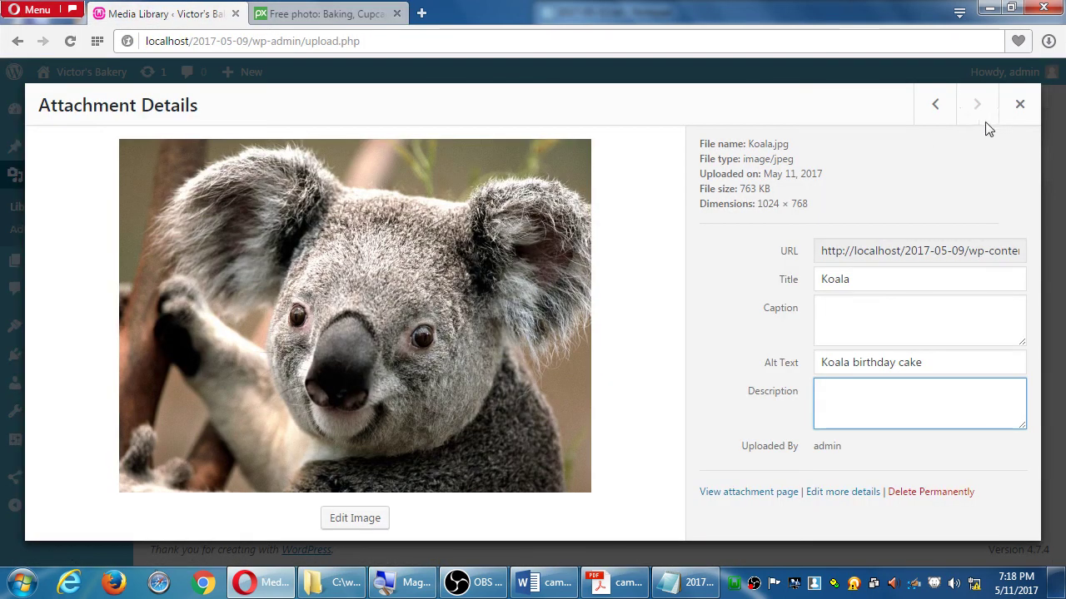
{"action": "left_click", "coordinate": [1019, 104]}
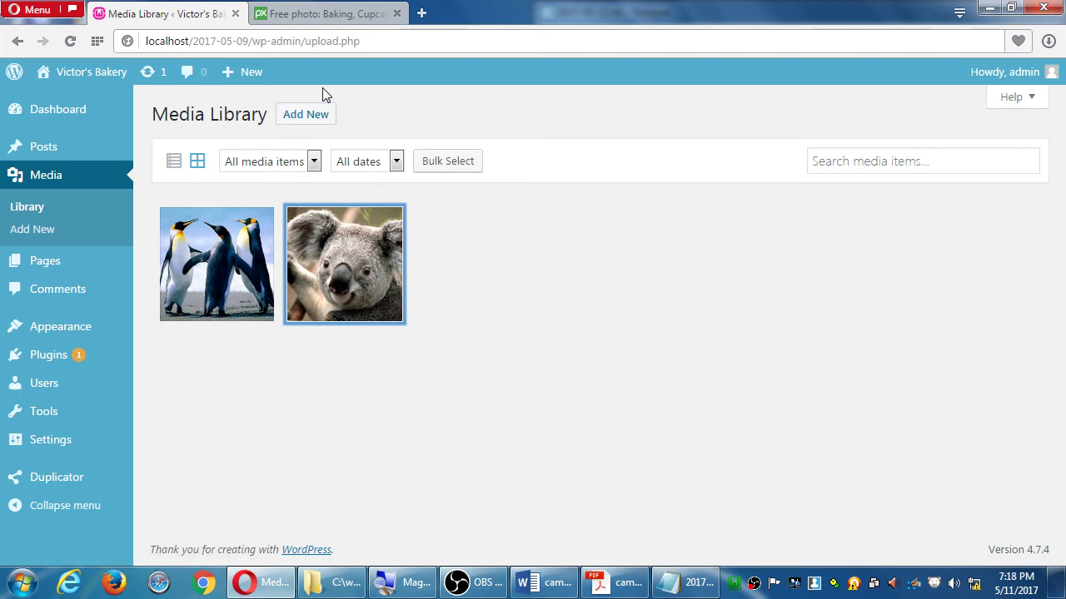
Return to the blueberry cupcake page and select its web address
{"action": "left_click", "coordinate": [408, 101]}
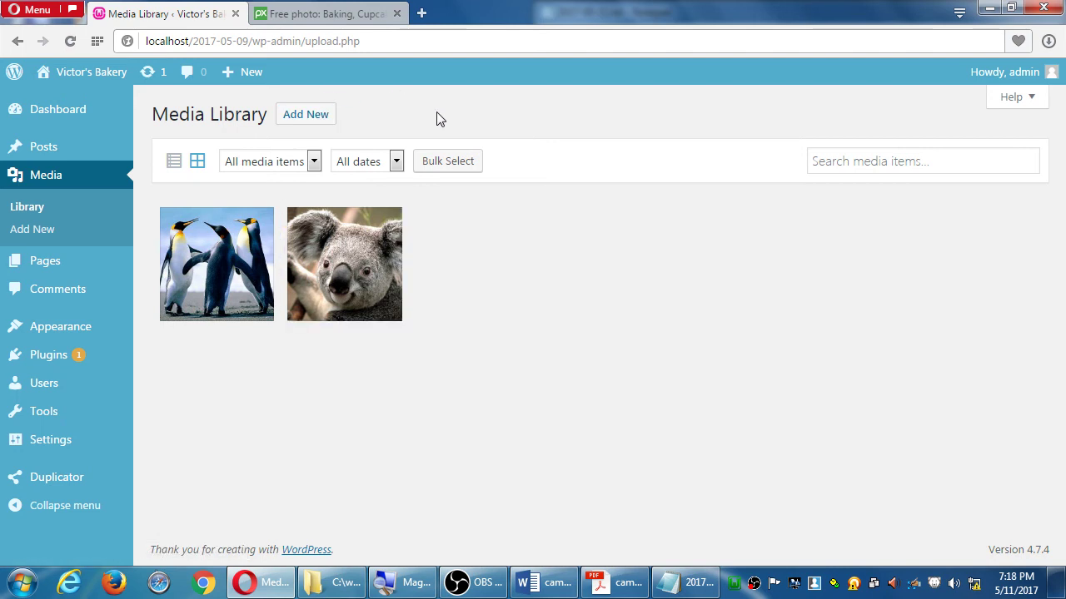
{"action": "left_click", "coordinate": [327, 18]}
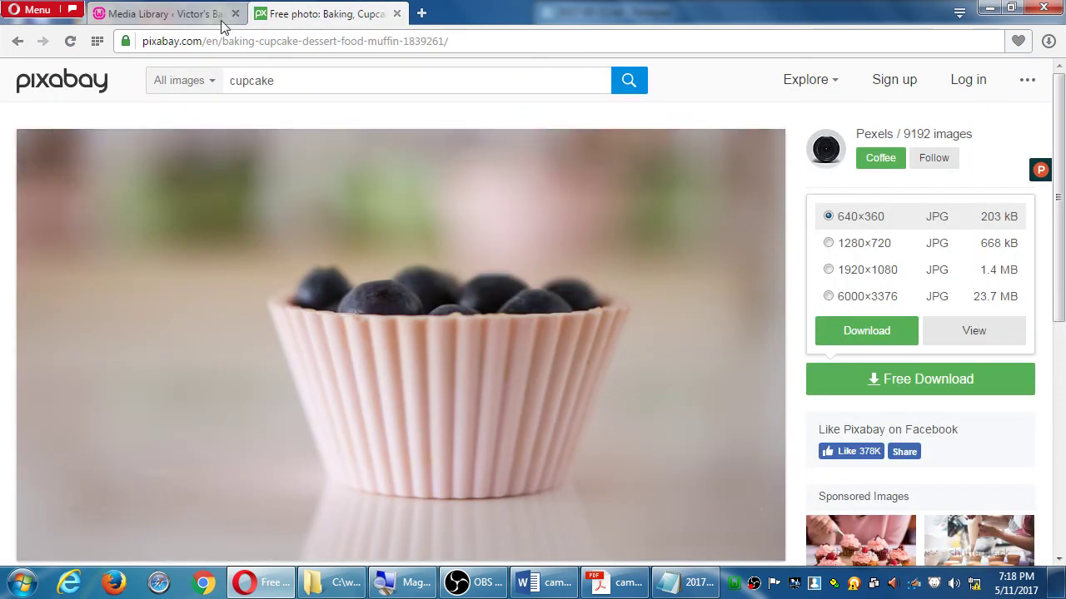
{"action": "left_click", "coordinate": [220, 18]}
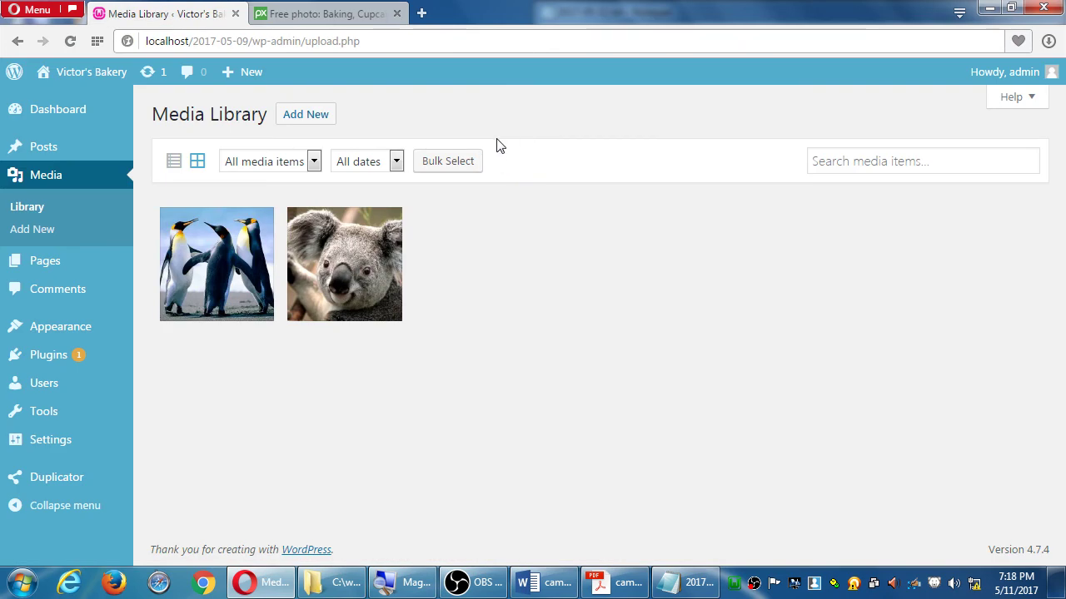
{"action": "left_click", "coordinate": [322, 17]}
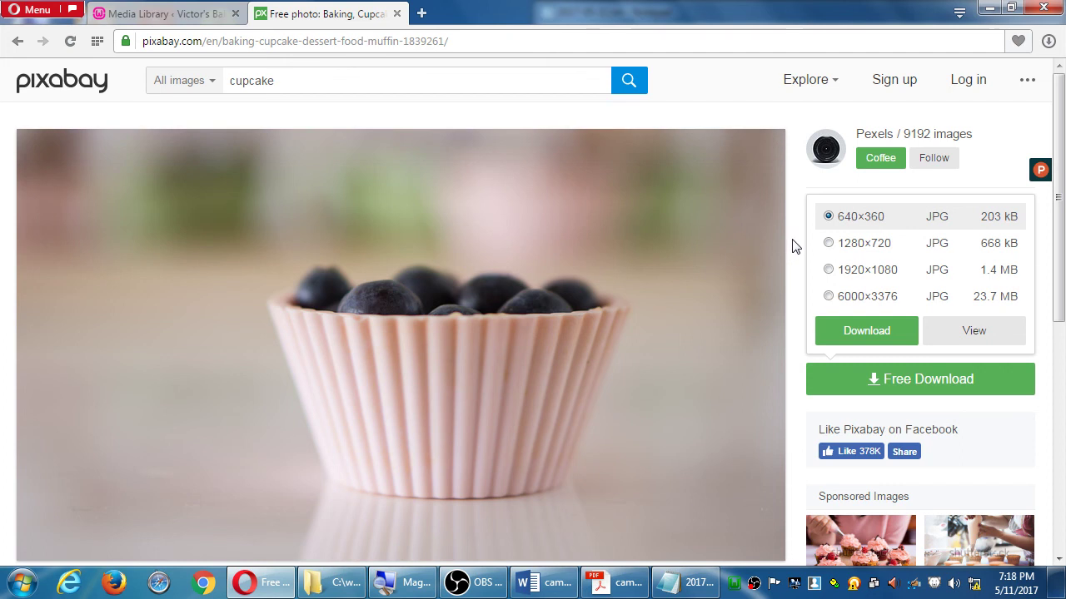
{"action": "left_click", "coordinate": [479, 45]}
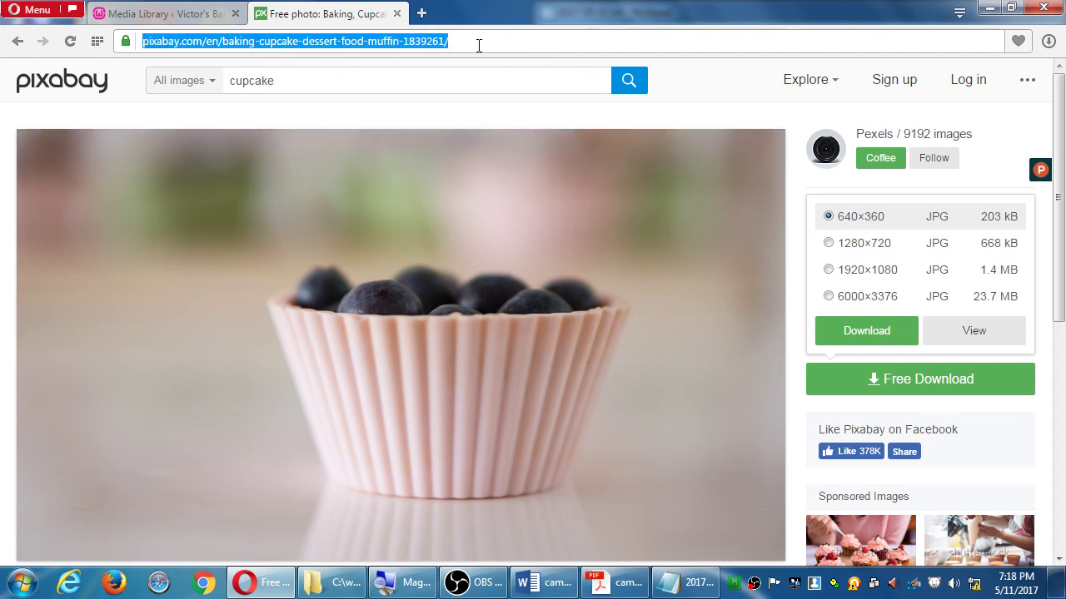
Load wikimedia.org and scroll through its Wikipedia, Wiktionary and Commons project logos
{"action": "type", "text": "wikimedia."}
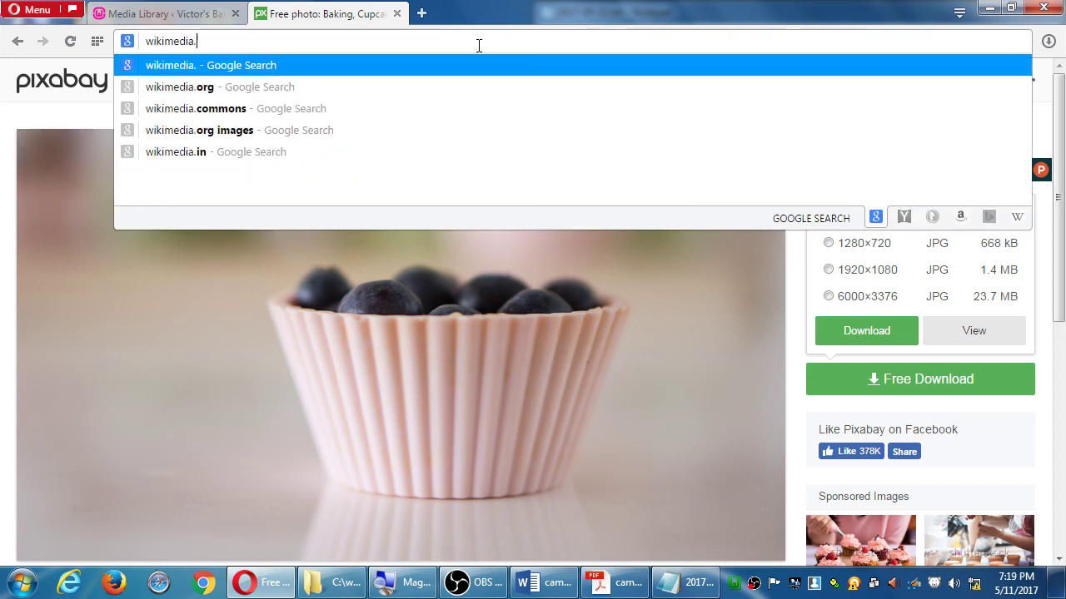
{"action": "type", "text": "org"}
{"action": "key", "text": "Return"}
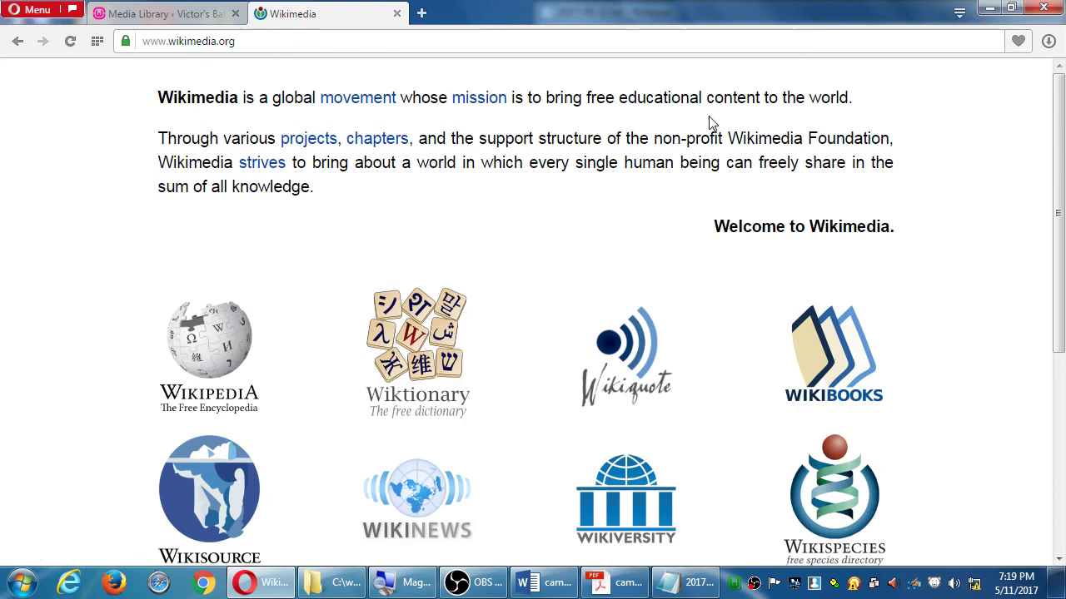
{"action": "scroll", "coordinate": [716, 127], "scroll_direction": "down", "scroll_amount": 3}
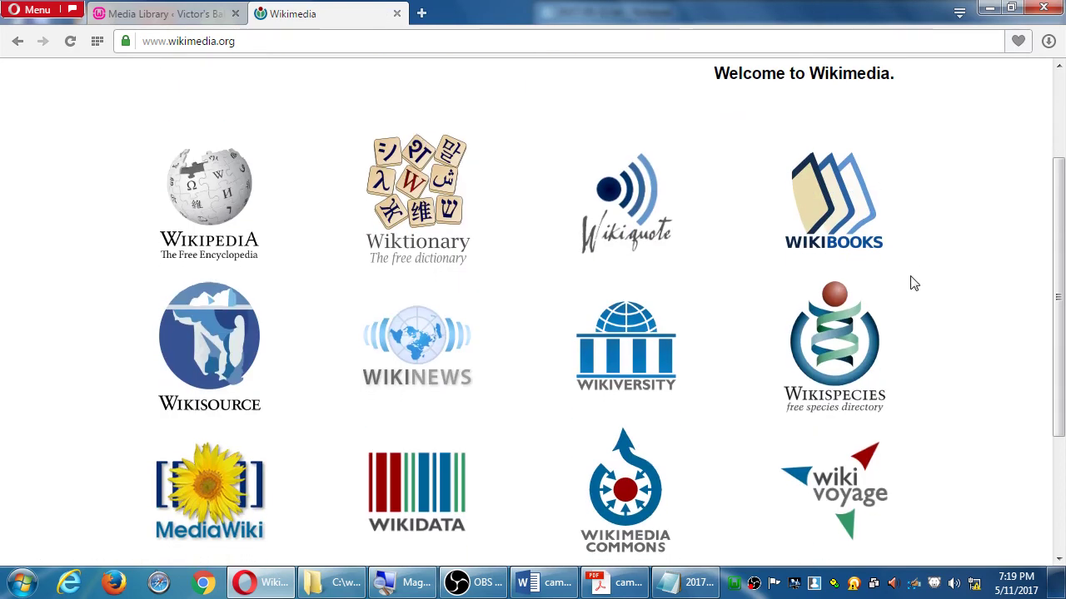
{"action": "scroll", "coordinate": [920, 276], "scroll_direction": "down", "scroll_amount": 4}
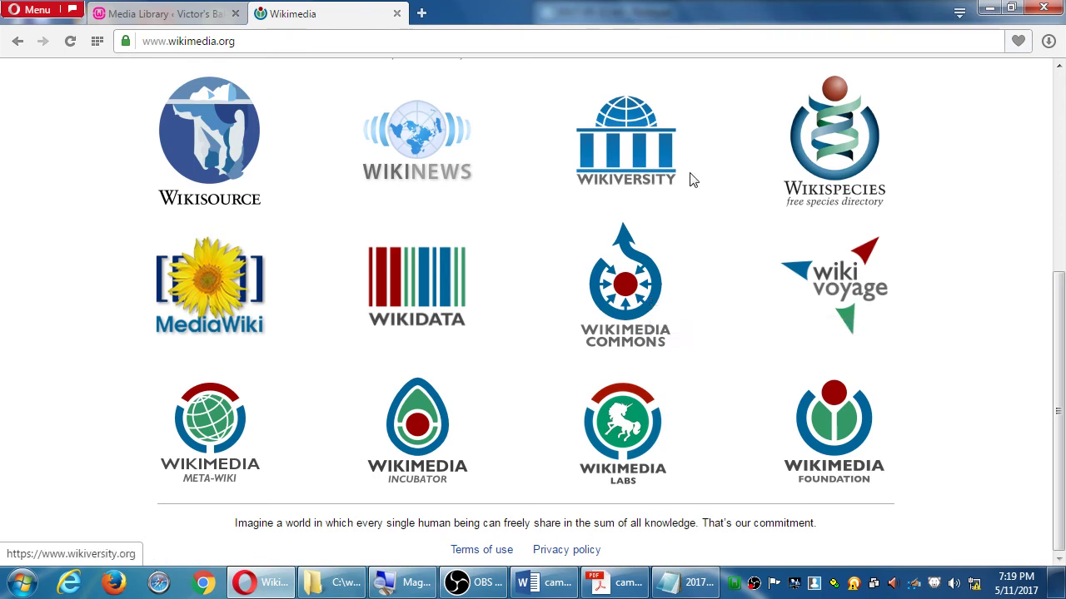
{"action": "scroll", "coordinate": [1016, 328], "scroll_direction": "up", "scroll_amount": 2}
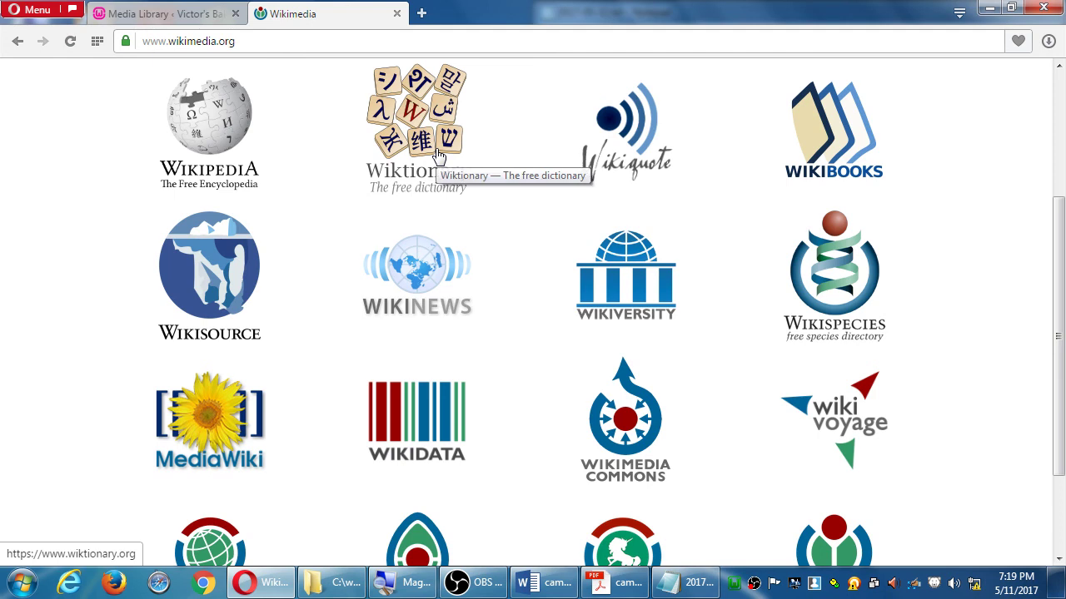
{"action": "scroll", "coordinate": [444, 159], "scroll_direction": "down", "scroll_amount": 1}
{"action": "scroll", "coordinate": [829, 160], "scroll_direction": "up", "scroll_amount": 2}
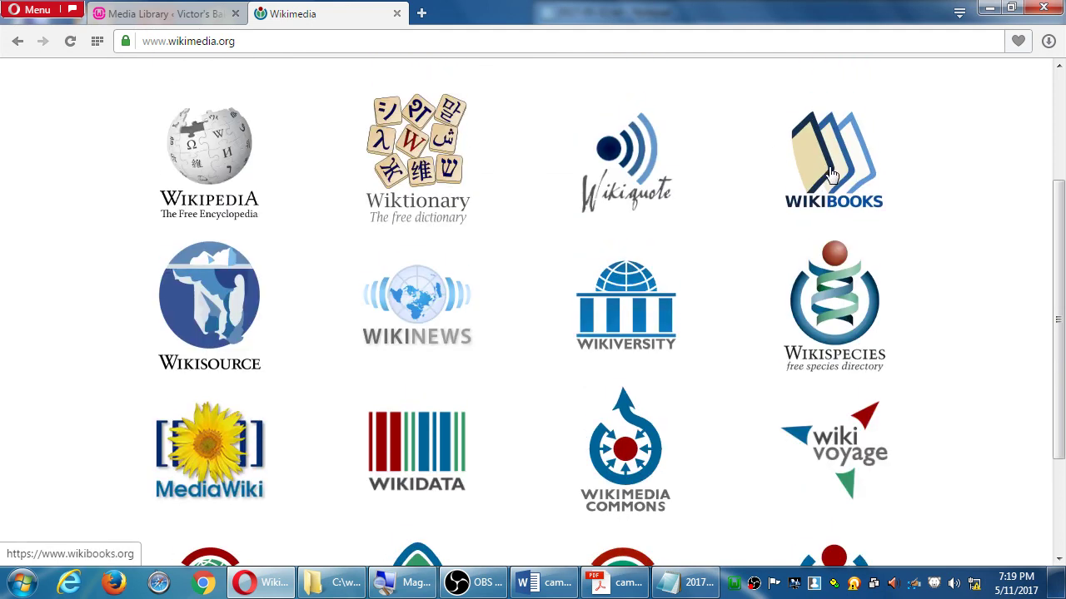
{"action": "scroll", "coordinate": [828, 159], "scroll_direction": "down", "scroll_amount": 1}
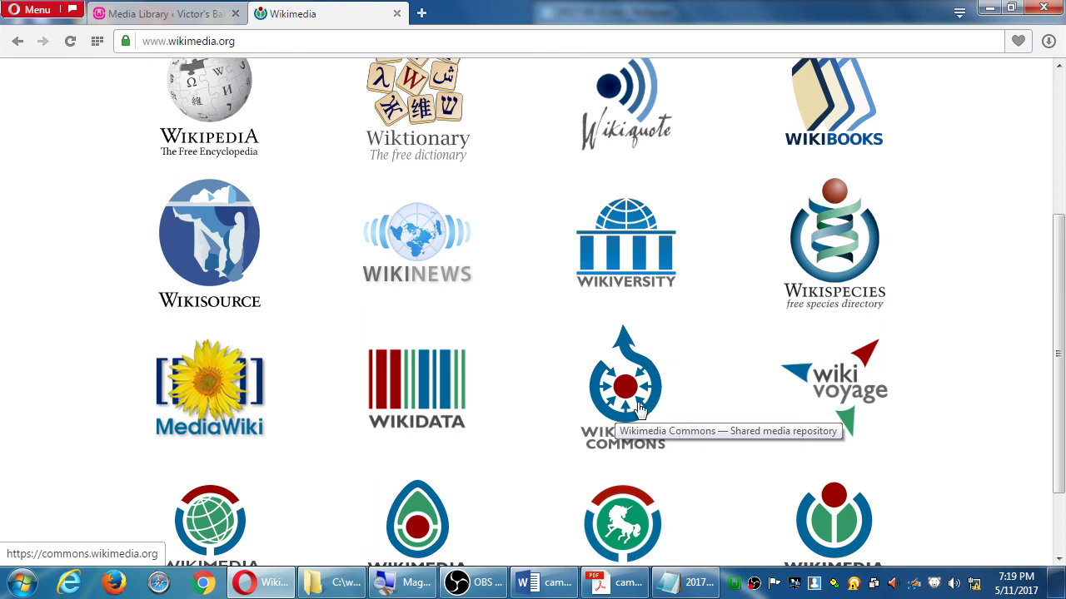
Open the Wikimedia Commons main page, then return to Notepad and select the wikimedia.org address
{"action": "left_click", "coordinate": [628, 402]}
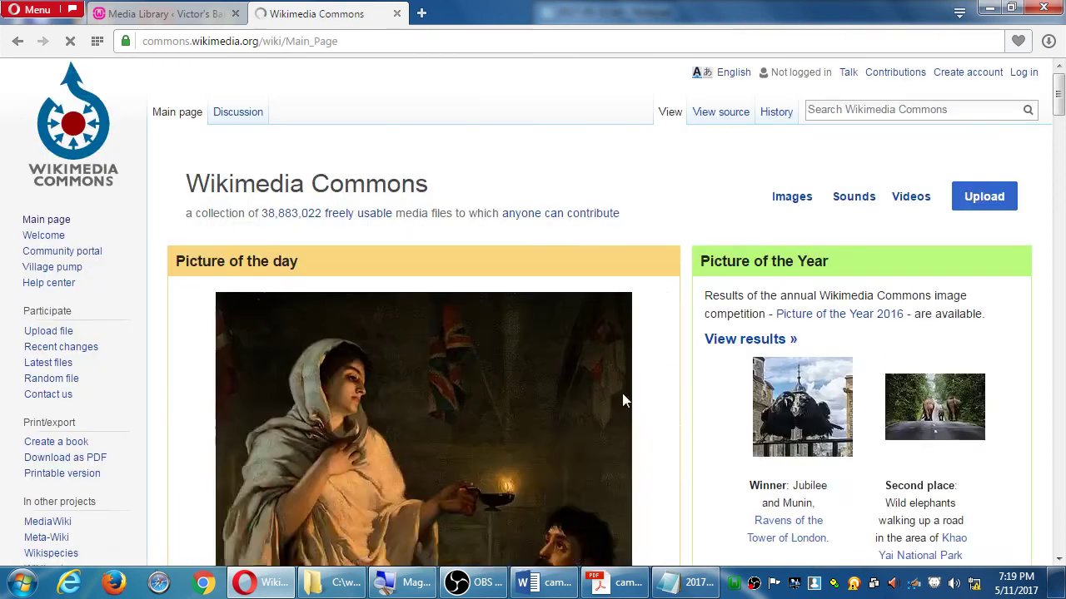
{"action": "scroll", "coordinate": [625, 400], "scroll_direction": "down", "scroll_amount": 1}
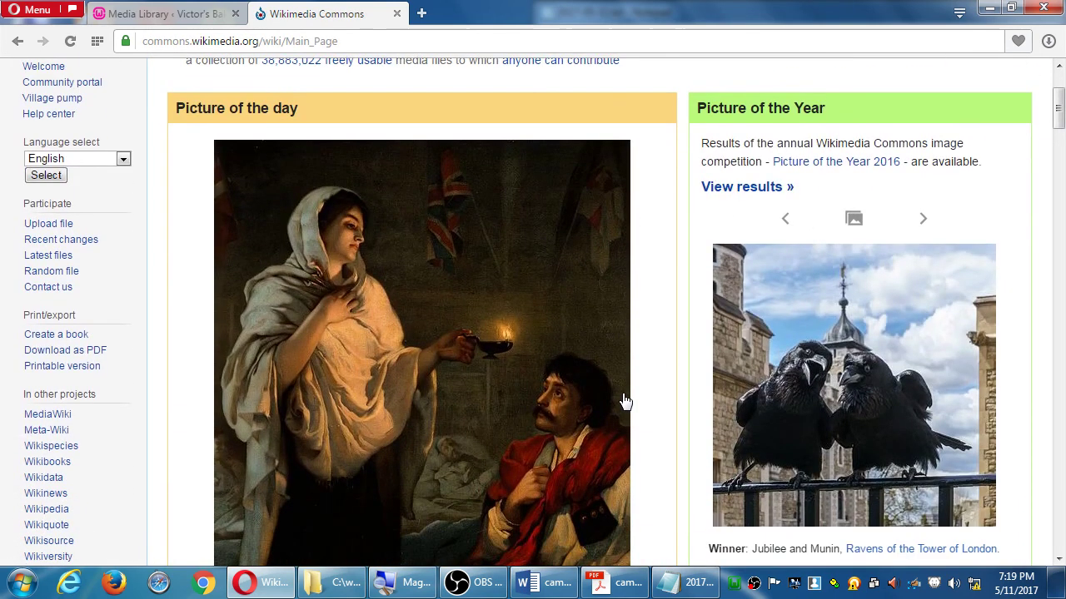
{"action": "scroll", "coordinate": [641, 402], "scroll_direction": "down", "scroll_amount": 1}
{"action": "scroll", "coordinate": [685, 350], "scroll_direction": "up", "scroll_amount": 2}
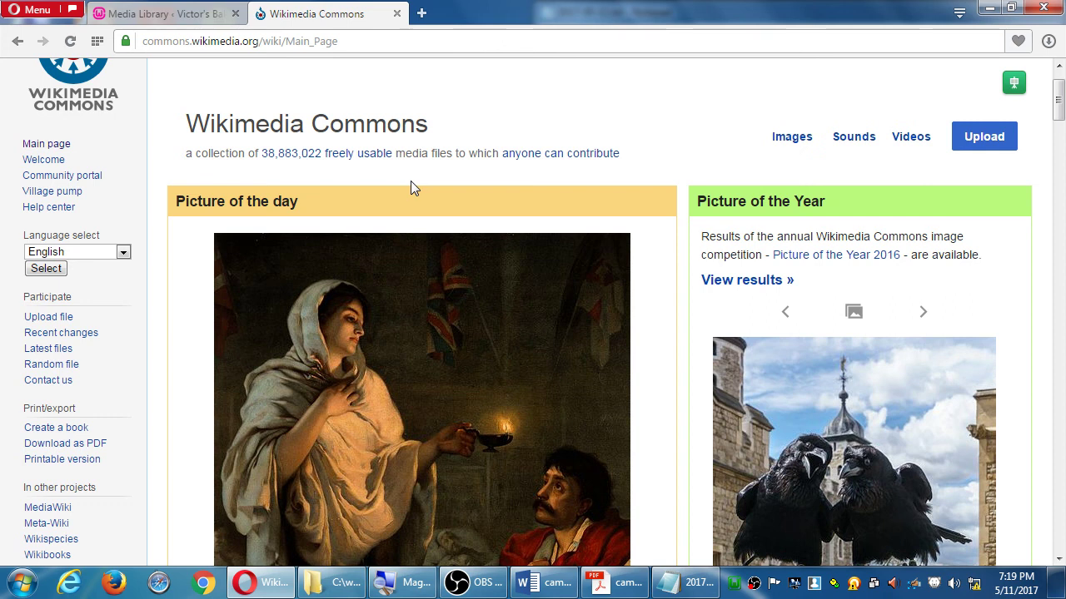
{"action": "left_click", "coordinate": [414, 43]}
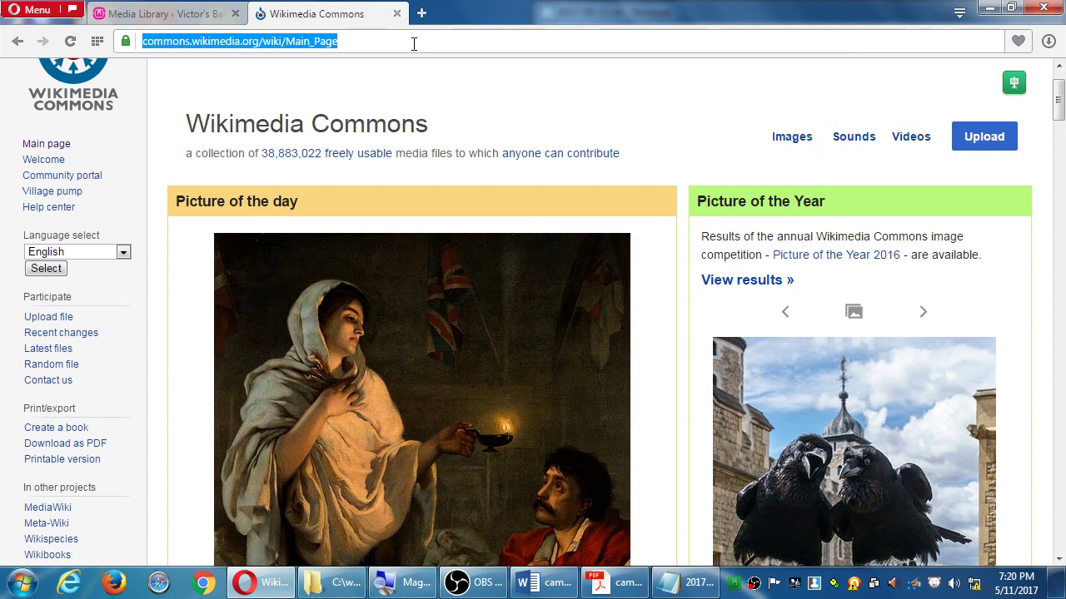
{"action": "left_click", "coordinate": [678, 581]}
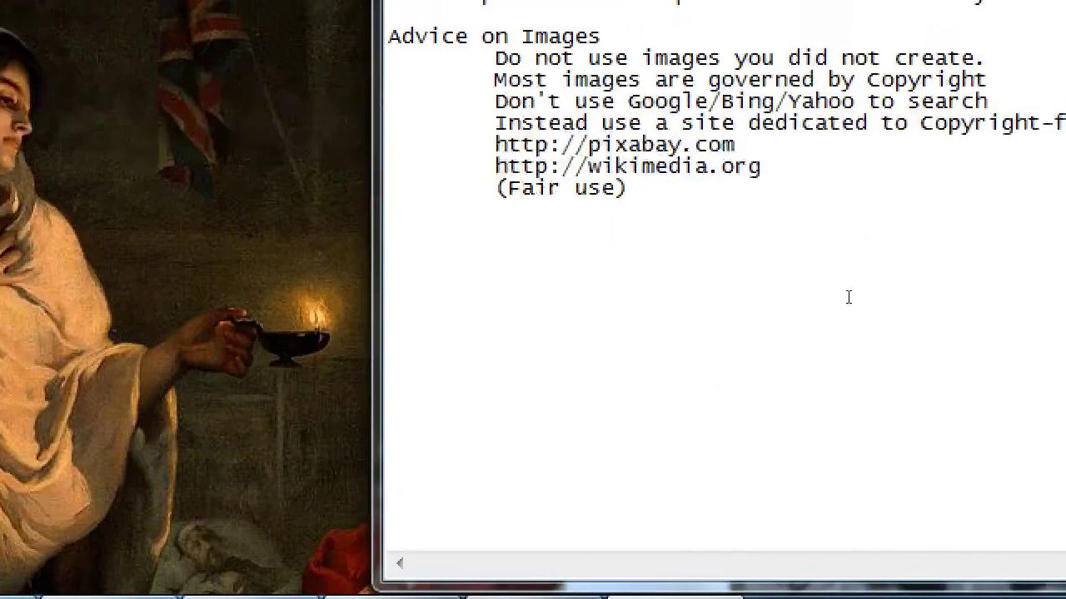
{"action": "key", "text": "shift+Left"}
{"action": "key", "text": "shift+Left"}
{"action": "key", "text": "shift+Left"}
{"action": "key", "text": "shift+Left"}
{"action": "key", "text": "shift+Left"}
{"action": "key", "text": "shift+Left"}
{"action": "key", "text": "shift+Left"}
{"action": "key", "text": "shift+Left"}
{"action": "key", "text": "shift+Left"}
{"action": "key", "text": "shift+Left"}
{"action": "key", "text": "shift+Left"}
{"action": "key", "text": "shift+Left"}
{"action": "key", "text": "shift+Left"}
{"action": "key", "text": "shift+Left"}
{"action": "key", "text": "shift+Left"}
{"action": "key", "text": "shift+Left"}
{"action": "key", "text": "shift+Left"}
{"action": "key", "text": "shift+Left"}
{"action": "key", "text": "shift+Left"}
{"action": "key", "text": "shift+Left"}
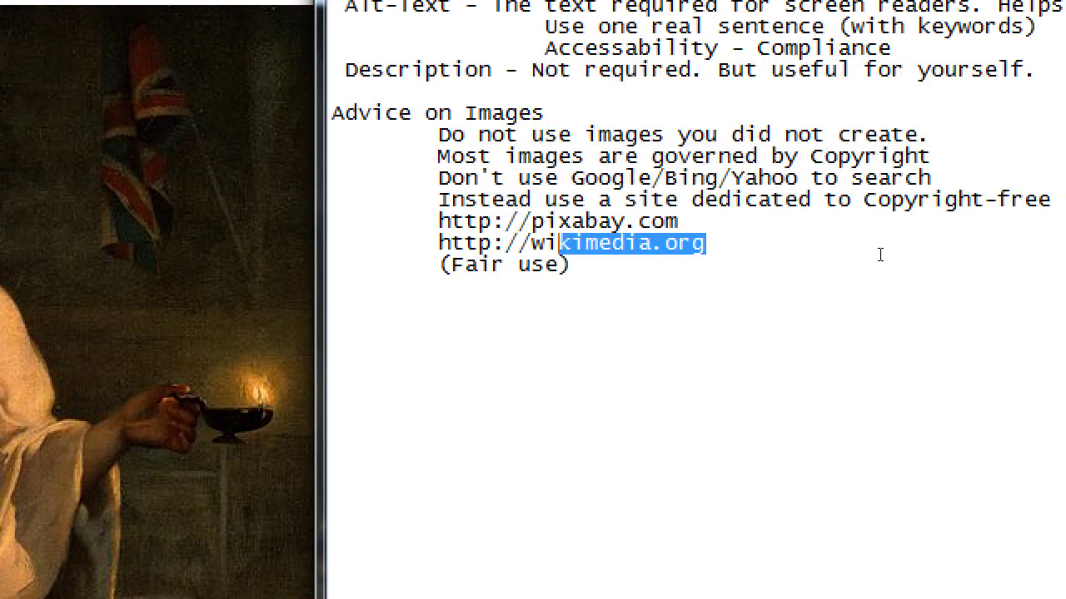